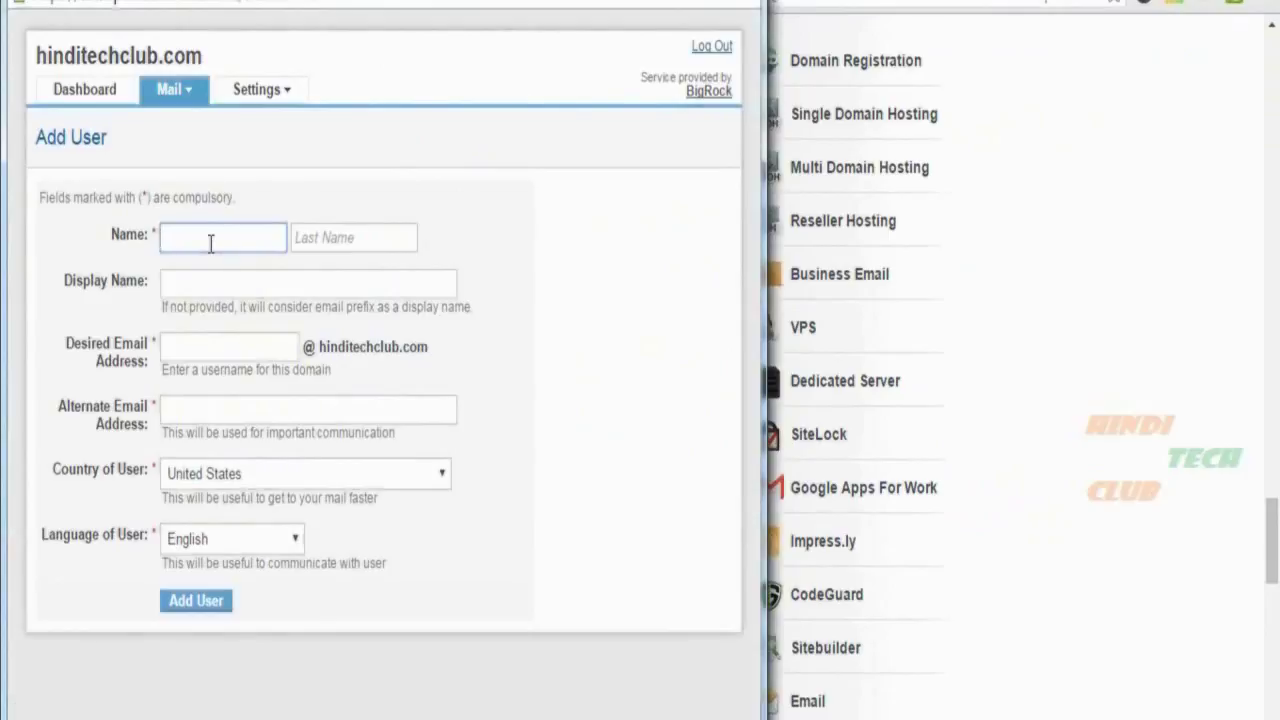
pyautogui.press('Tab')
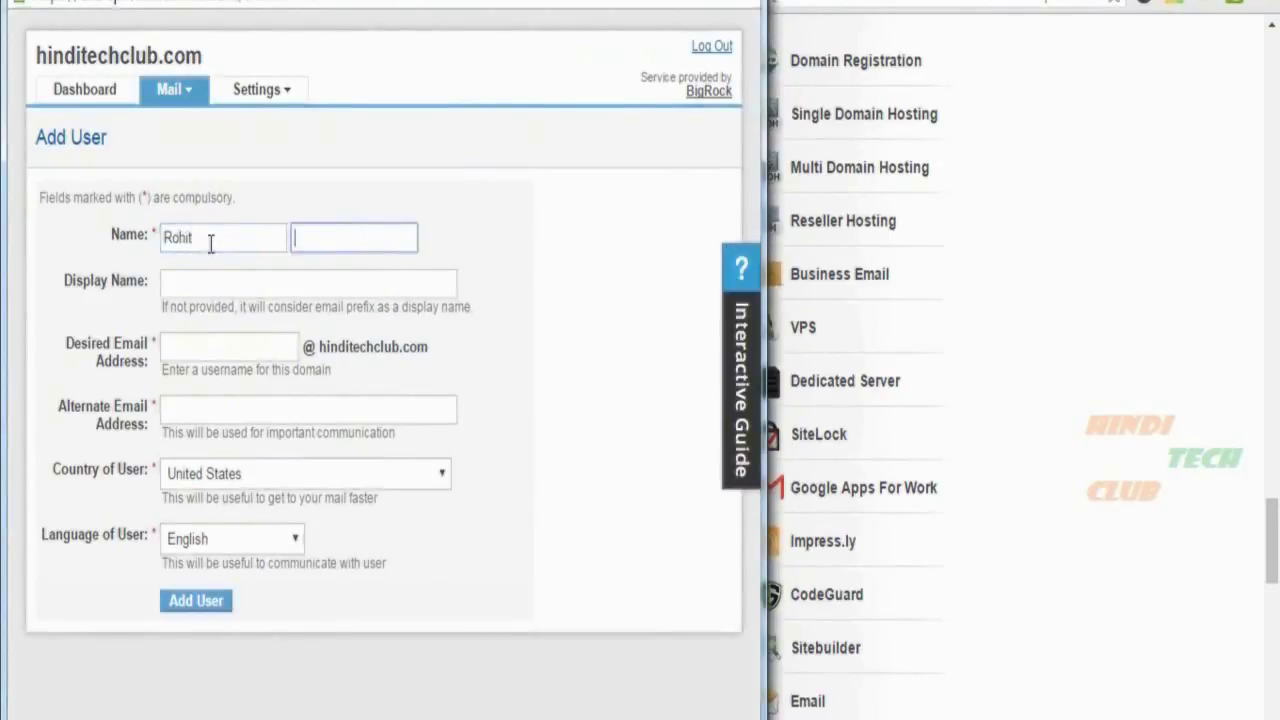
pyautogui.press('Tab')
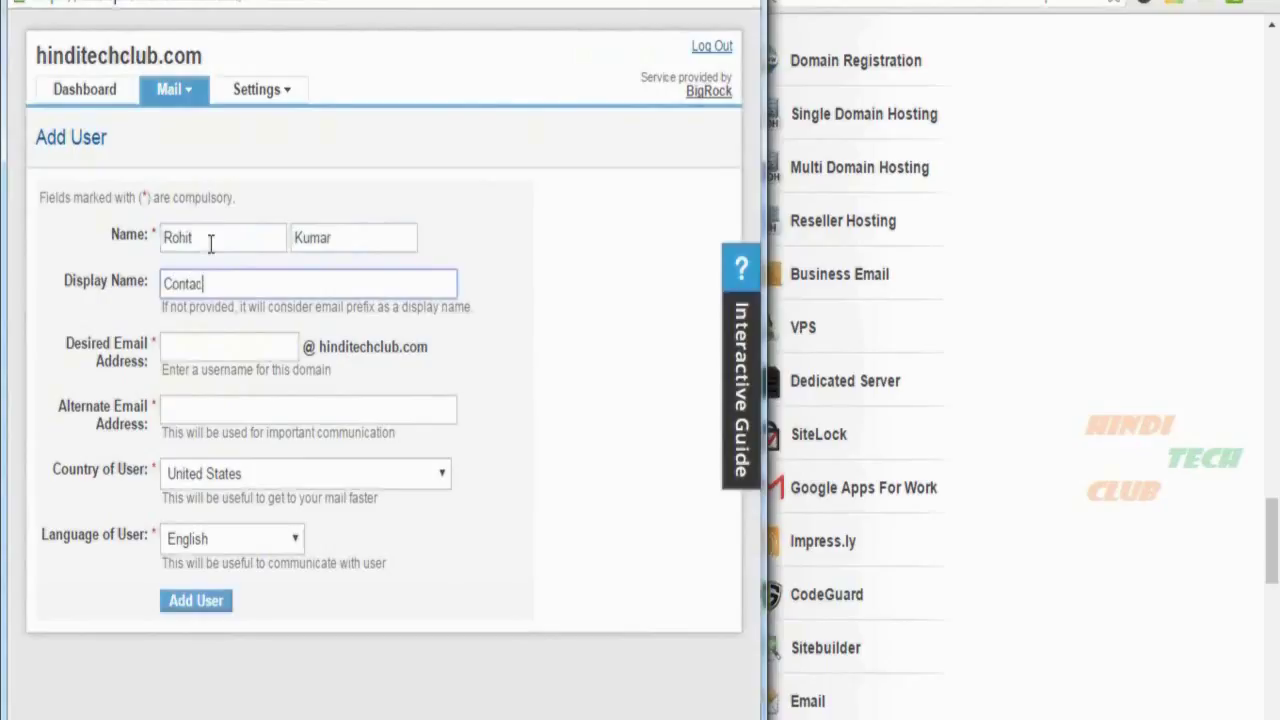
pyautogui.hotkey('shift', 'Left')
pyautogui.hotkey('shift', 'Left')
pyautogui.hotkey('shift', 'Left')
pyautogui.hotkey('shift', 'Left')
pyautogui.hotkey('shift', 'Left')
pyautogui.hotkey('shift', 'Left')
pyautogui.hotkey('shift', 'Left')
pyautogui.hotkey('shift', 'Left')
pyautogui.hotkey('shift', 'Left')
pyautogui.hotkey('shift', 'Left')
pyautogui.hotkey('shift', 'Left')
pyautogui.hotkey('shift', 'Left')
pyautogui.hotkey('shift', 'Left')
pyautogui.hotkey('shift', 'Left')
pyautogui.hotkey('shift', 'Left')
pyautogui.hotkey('shift', 'Left')
pyautogui.hotkey('shift', 'Left')
pyautogui.hotkey('shift', 'Left')
pyautogui.hotkey('shift', 'Left')
pyautogui.hotkey('shift', 'Left')
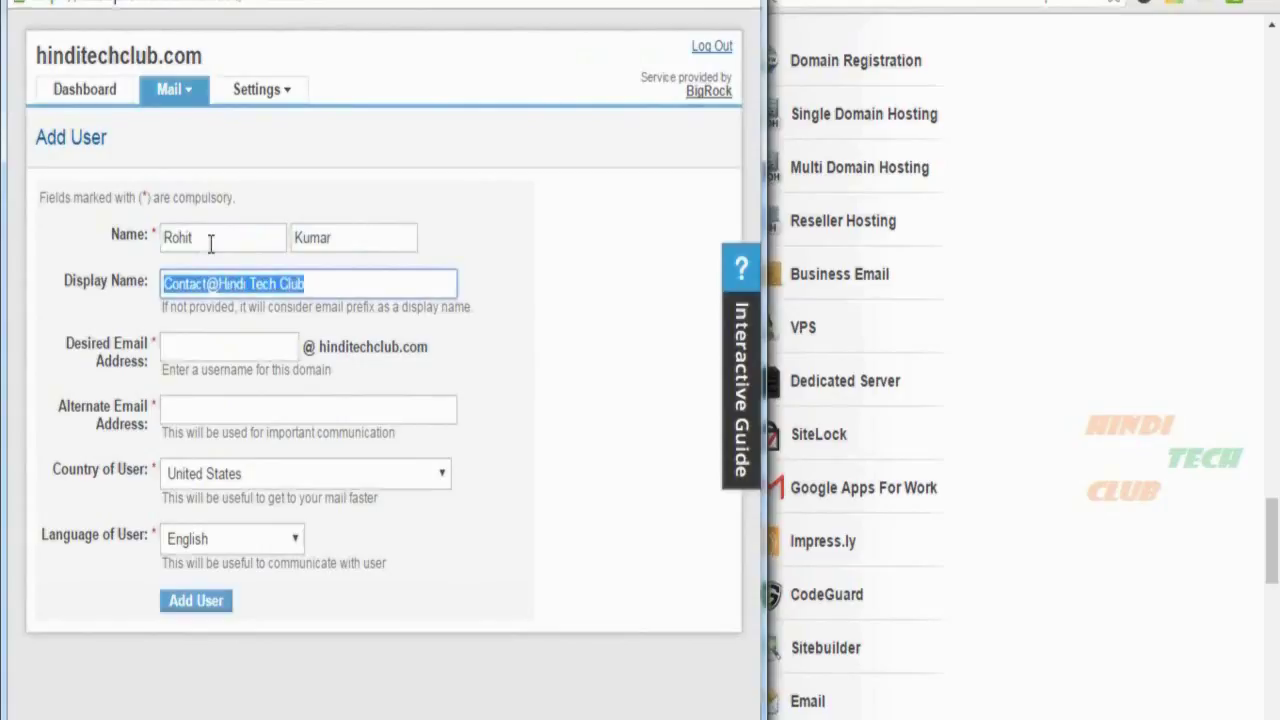
pyautogui.press('Tab')
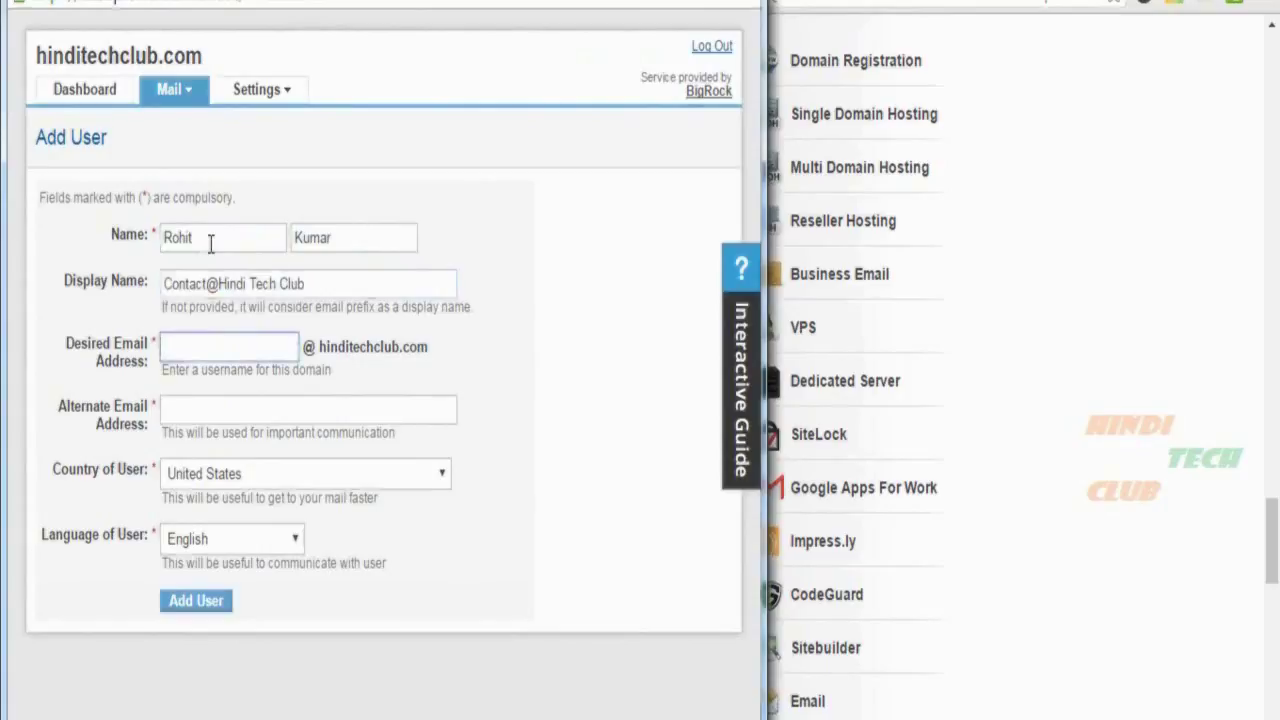
pyautogui.write('contact')
pyautogui.moveTo(304, 346); pyautogui.dragTo(422, 346)
pyautogui.click(425, 346)
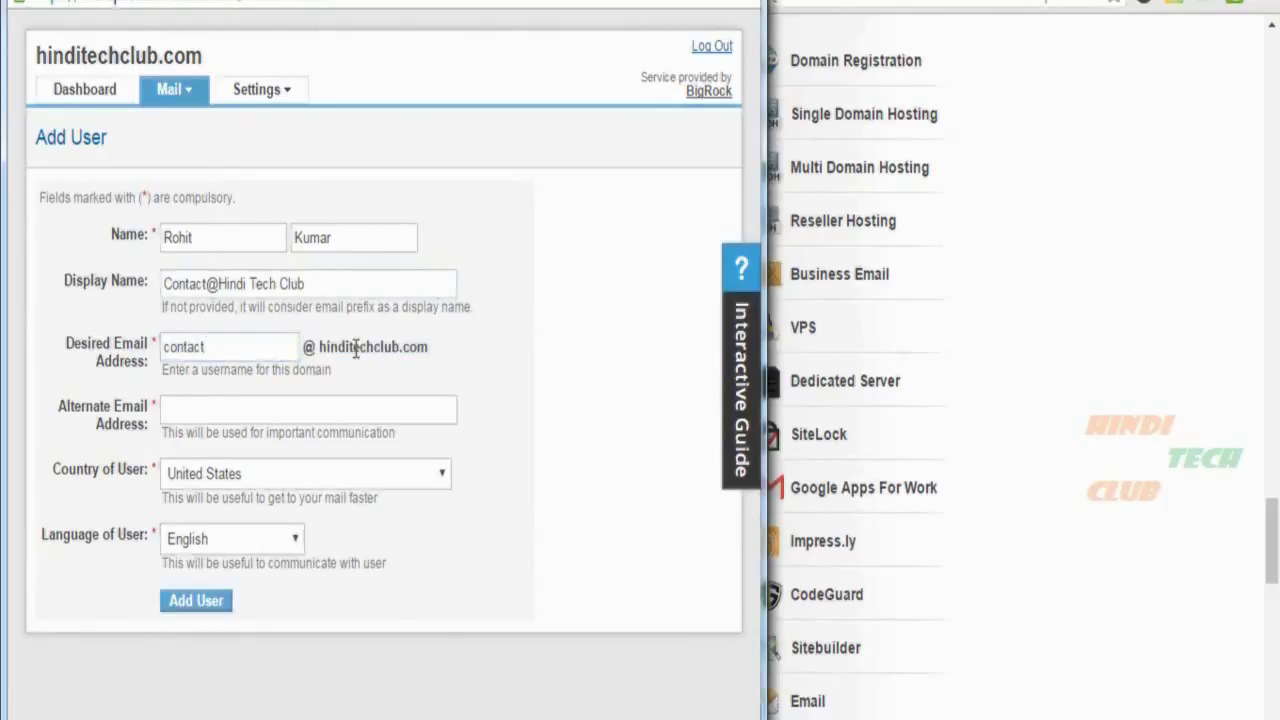
# Step: Add the backup Gmail address, country India and language English, then create the contact mailbox
pyautogui.click(201, 411)
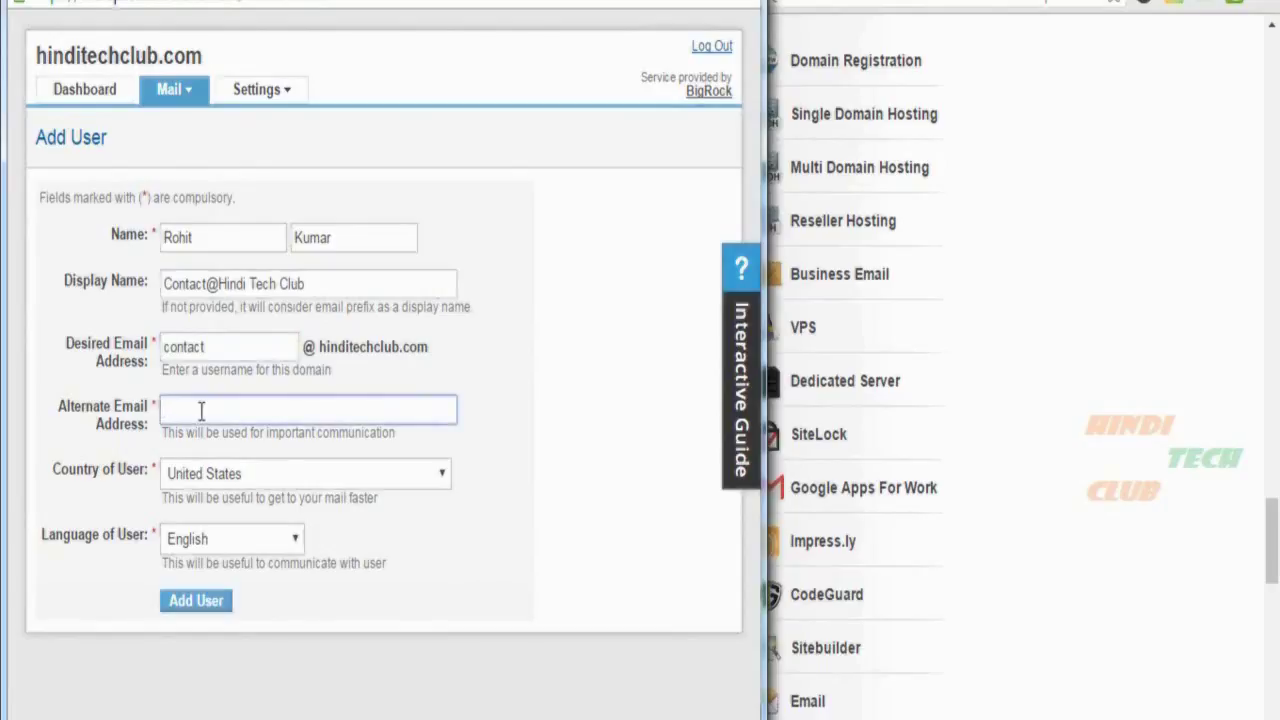
pyautogui.press('Tab')
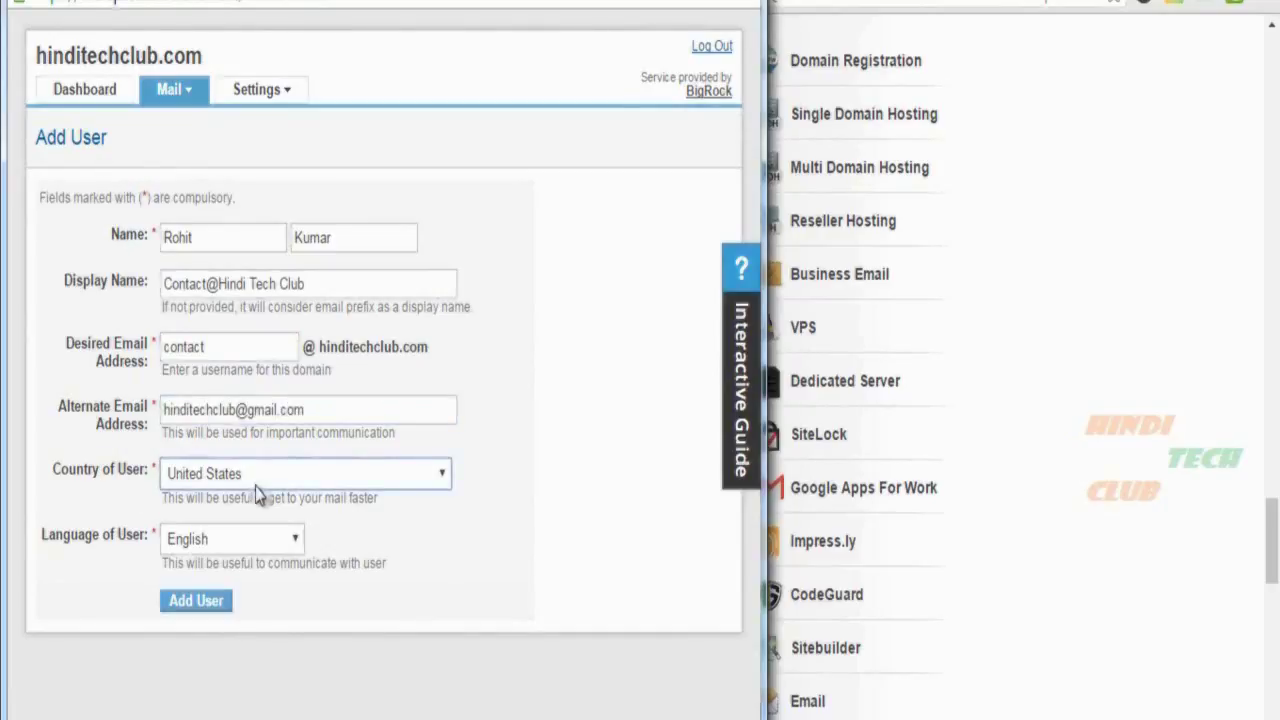
pyautogui.write('in')
pyautogui.click(105, 550)
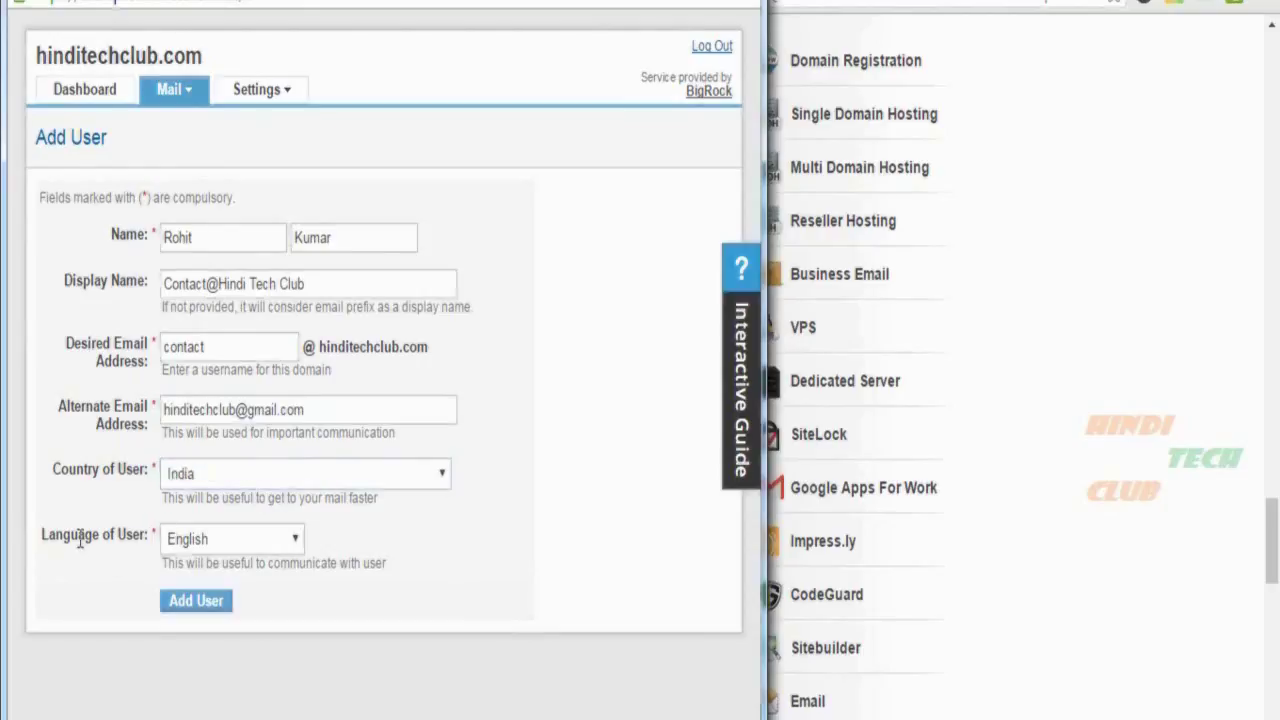
pyautogui.click(228, 540)
pyautogui.click(214, 580)
pyautogui.click(200, 608)
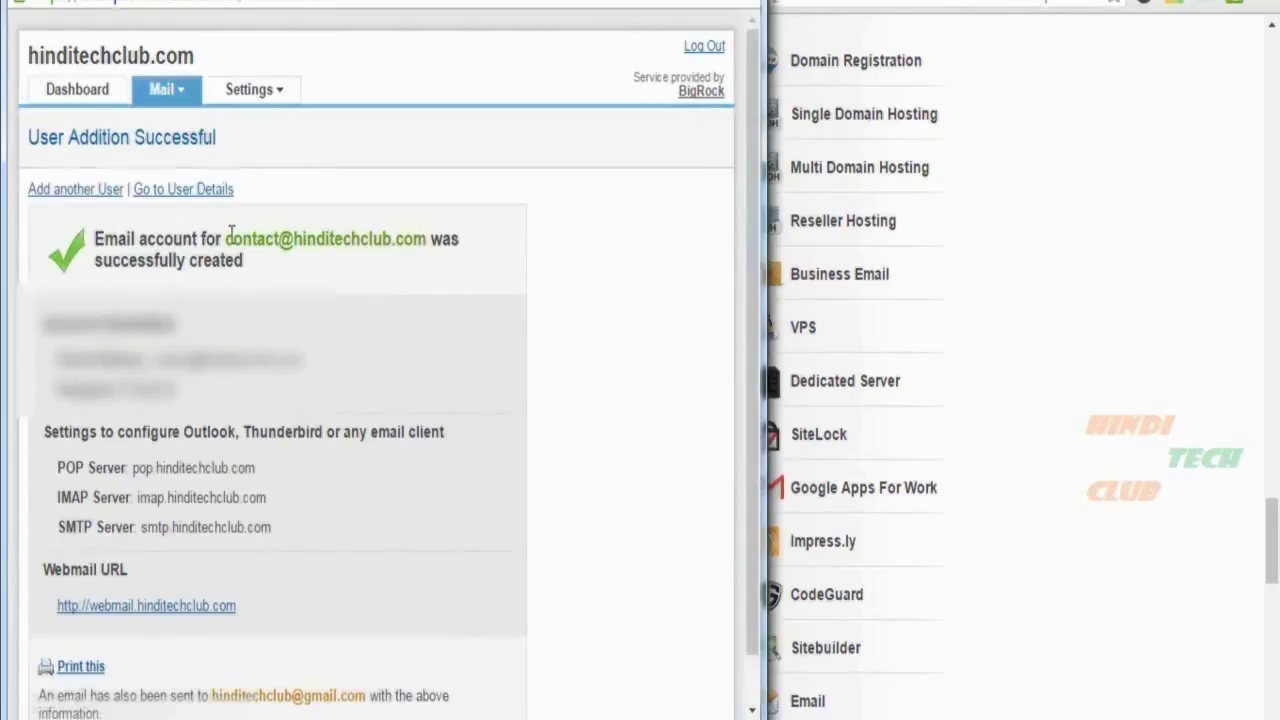
pyautogui.moveTo(232, 238); pyautogui.dragTo(449, 229)
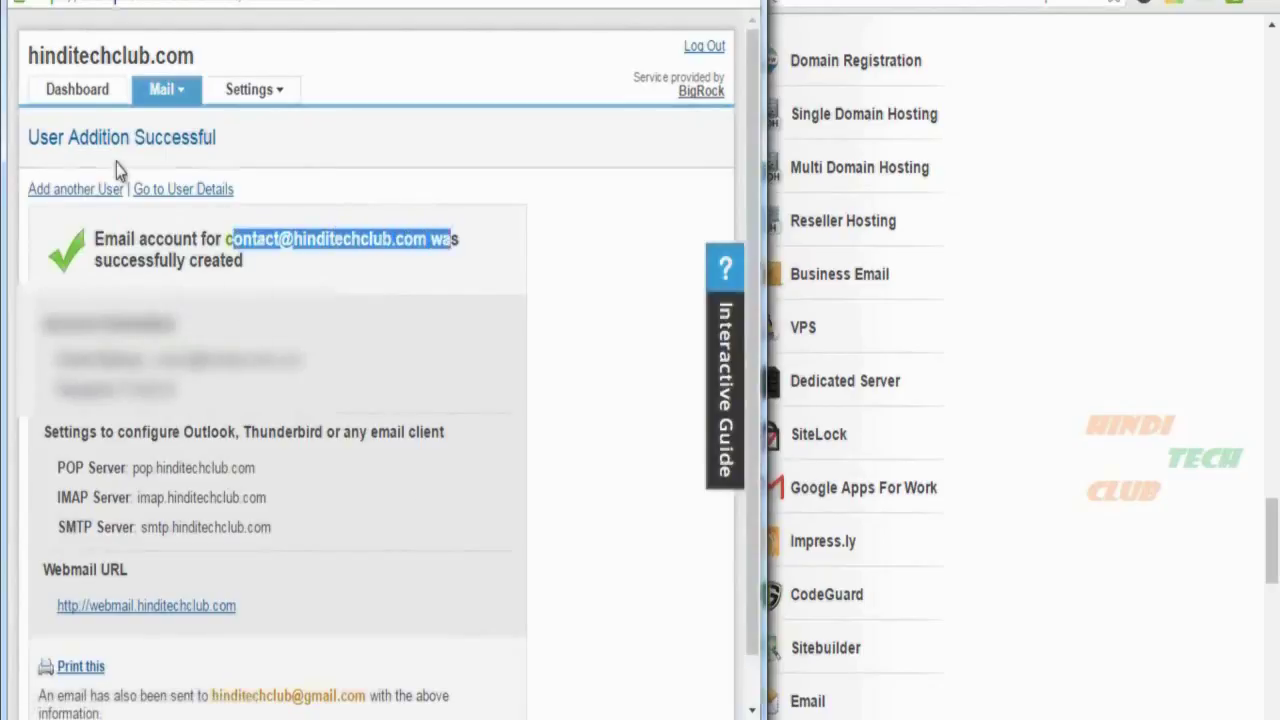
# Step: From the dashboard's Add User form, enter the user's name, display name 'Admin@Hindi Tech Club' and email 'admin'
pyautogui.click(75, 93)
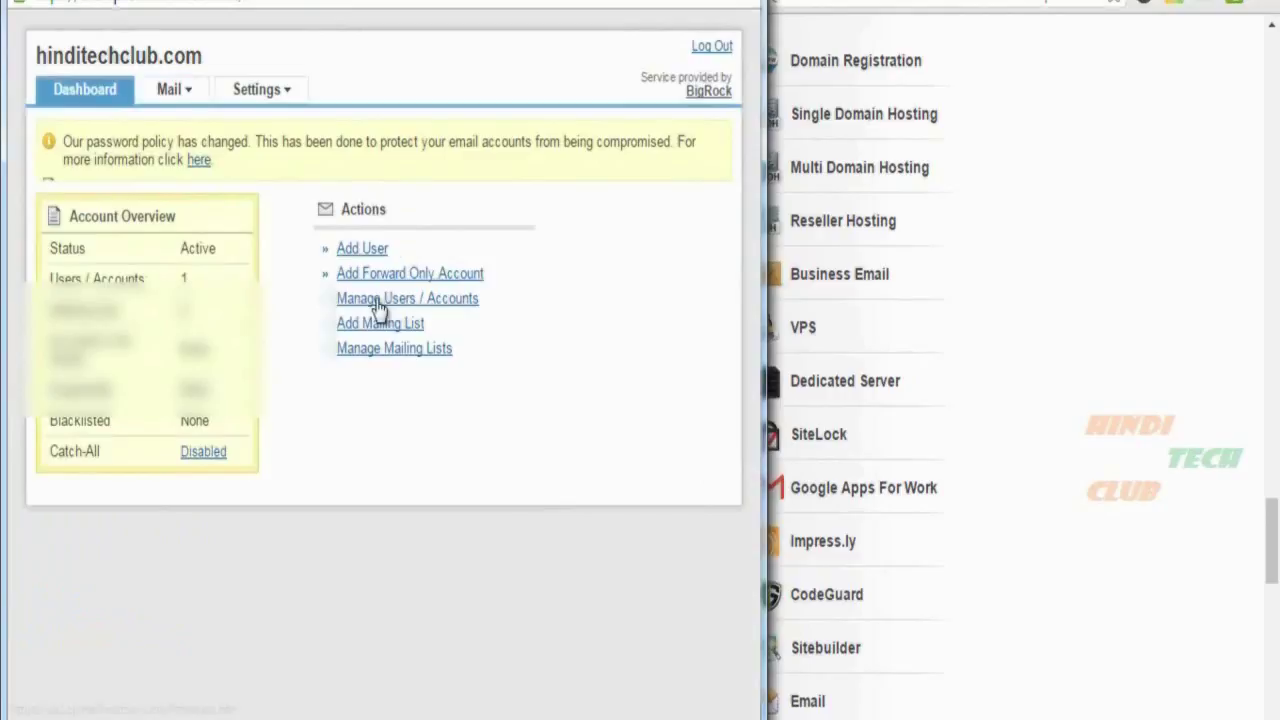
pyautogui.click(355, 248)
pyautogui.click(225, 238)
pyautogui.press('Tab')
pyautogui.press('Tab')
pyautogui.press('Tab')
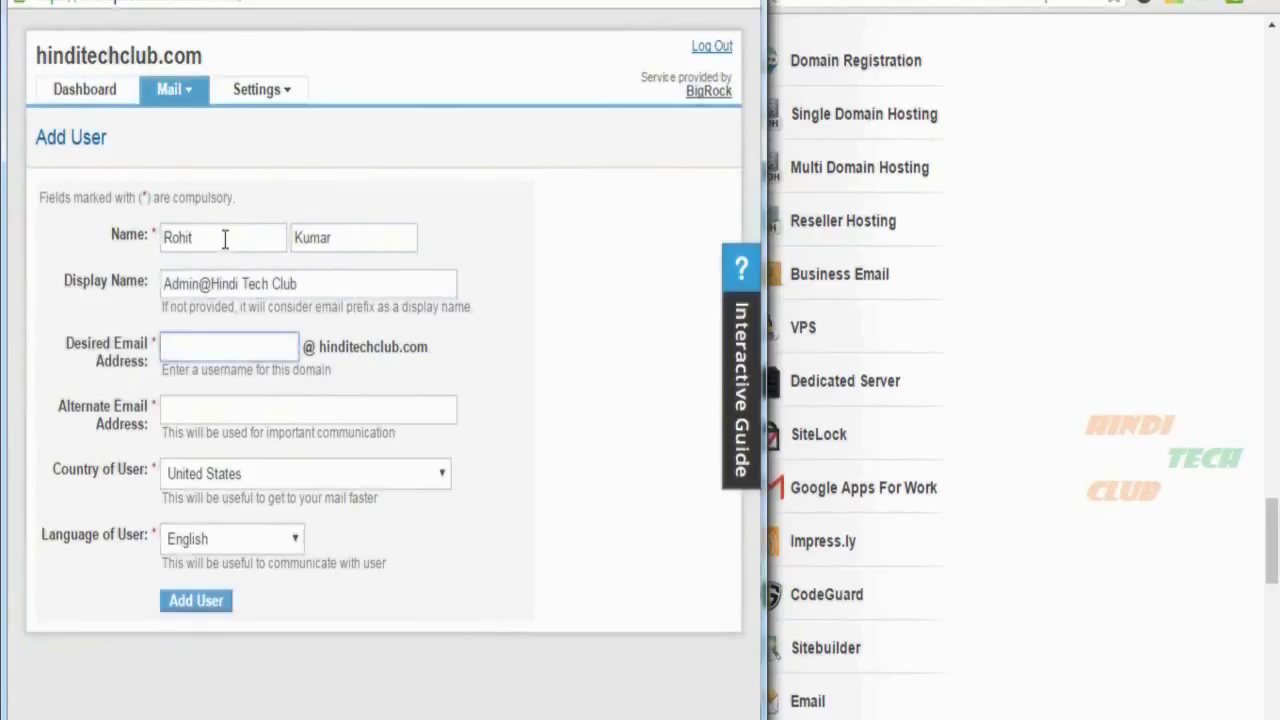
pyautogui.moveTo(304, 348); pyautogui.dragTo(436, 350)
pyautogui.click(410, 370)
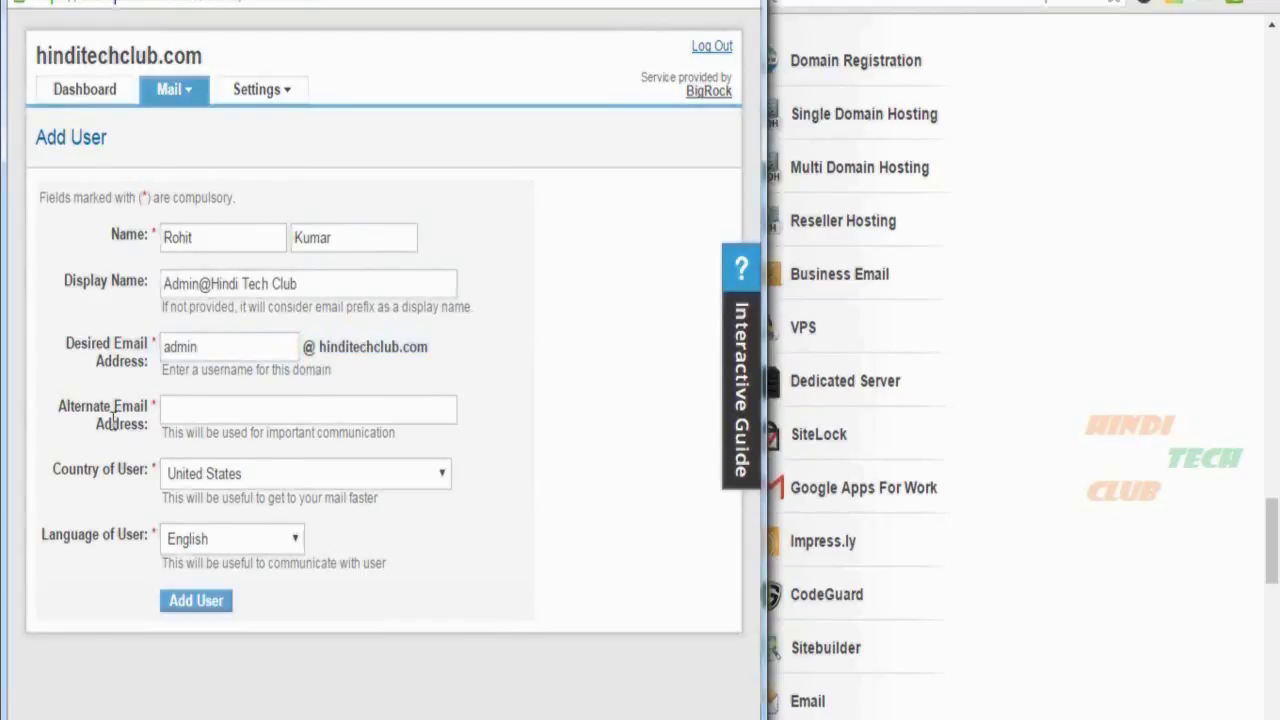
# Step: Add the backup Gmail address and country India, then create the admin mailbox
pyautogui.moveTo(86, 406); pyautogui.dragTo(133, 423)
pyautogui.click(212, 410)
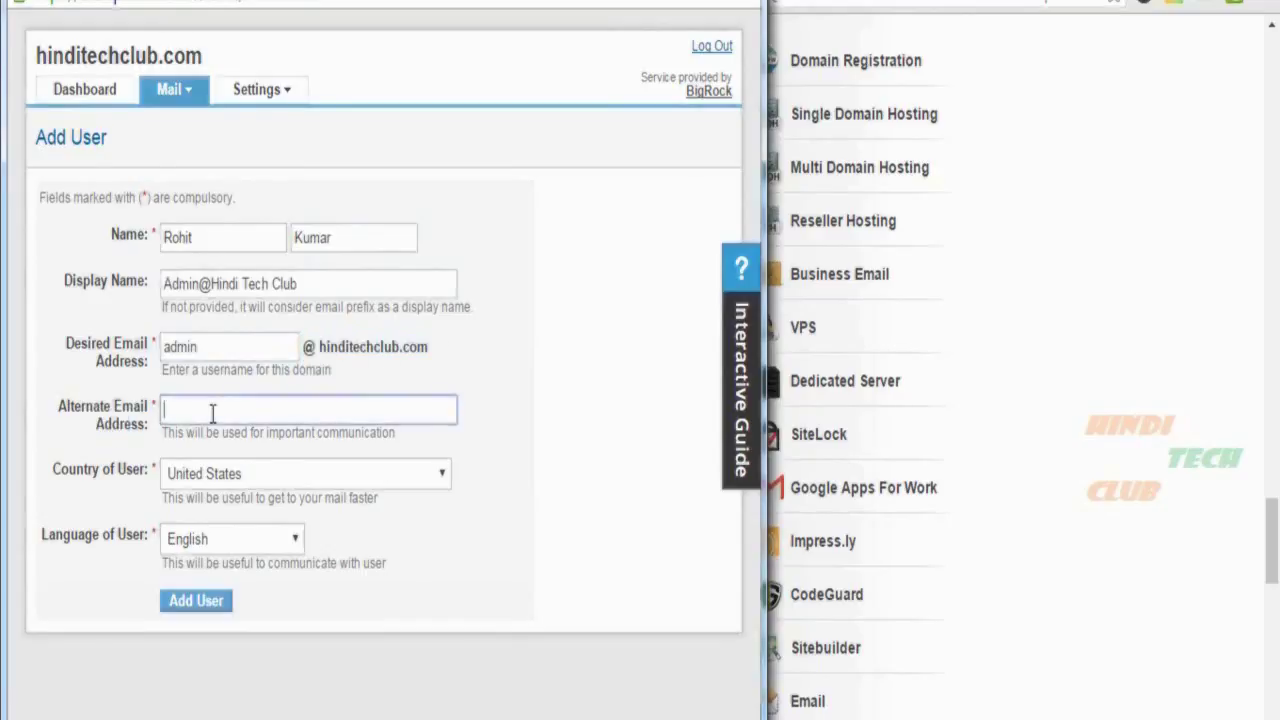
pyautogui.press('Tab')
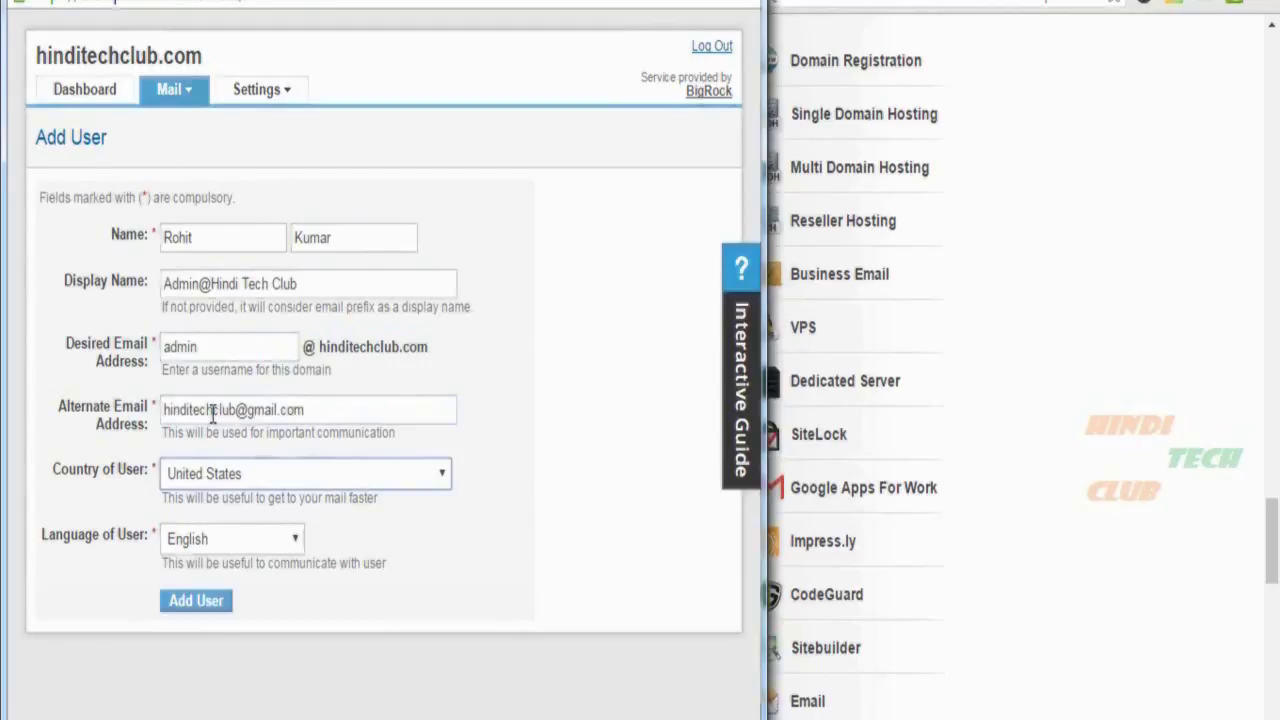
pyautogui.write('in')
pyautogui.press('Tab')
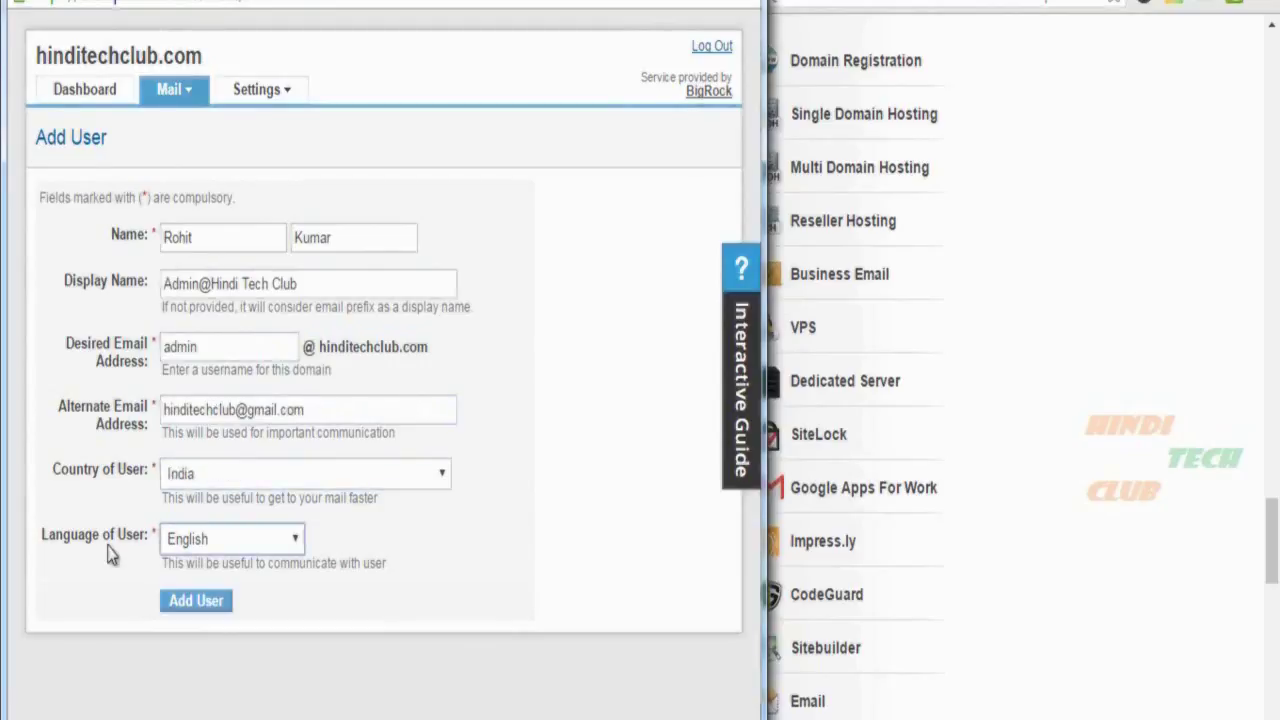
pyautogui.click(196, 600)
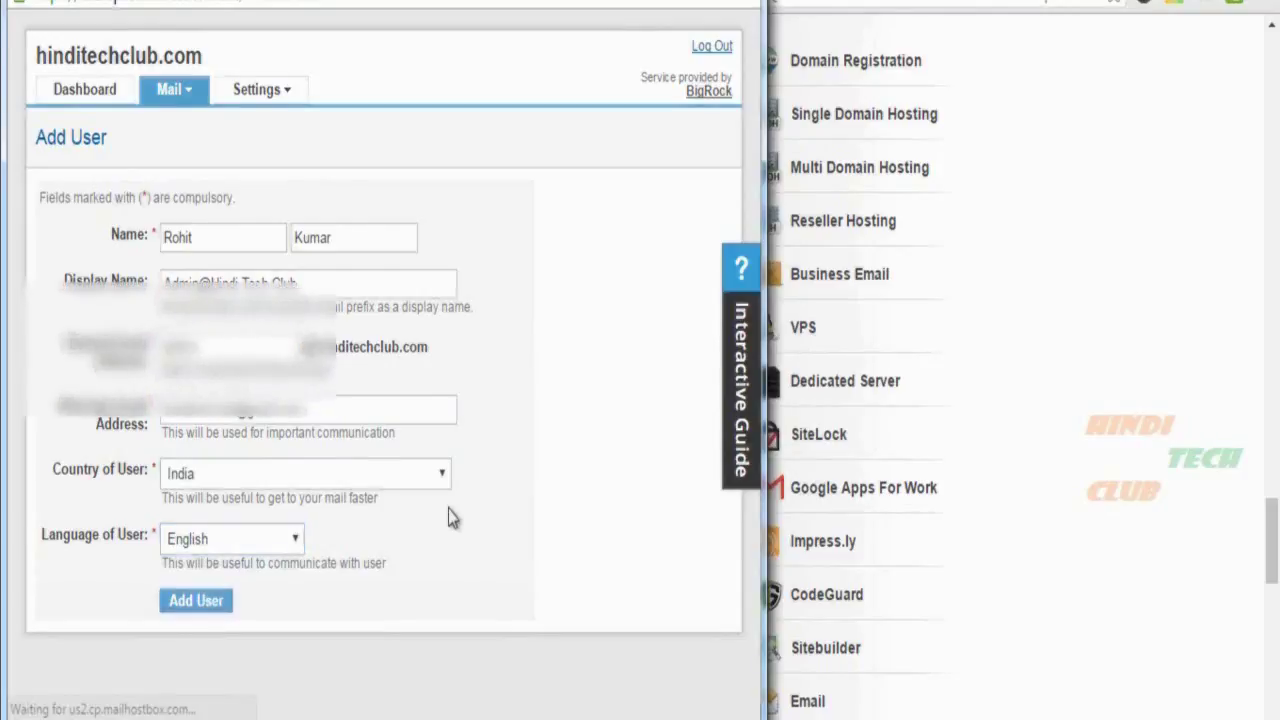
pyautogui.moveTo(241, 240); pyautogui.dragTo(422, 242)
pyautogui.click(356, 258)
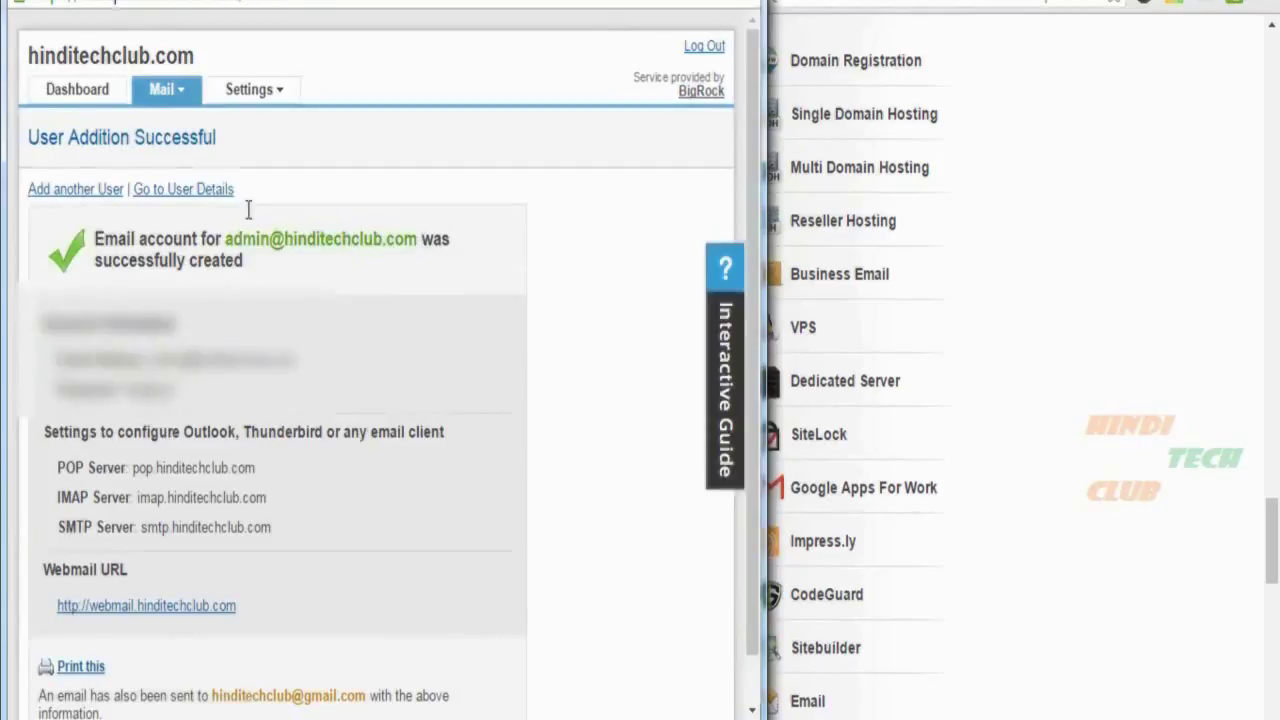
# Step: Open the admin account's details from the list of user accounts
pyautogui.click(83, 95)
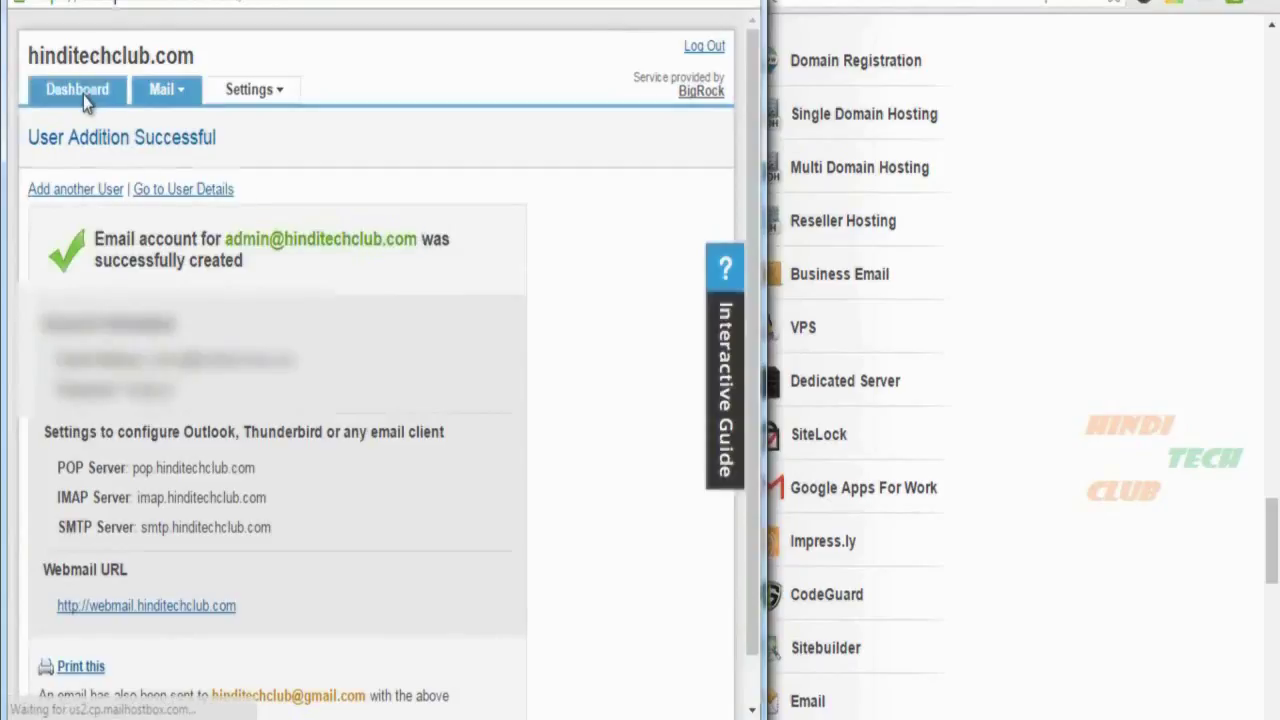
pyautogui.moveTo(63, 279); pyautogui.dragTo(207, 280)
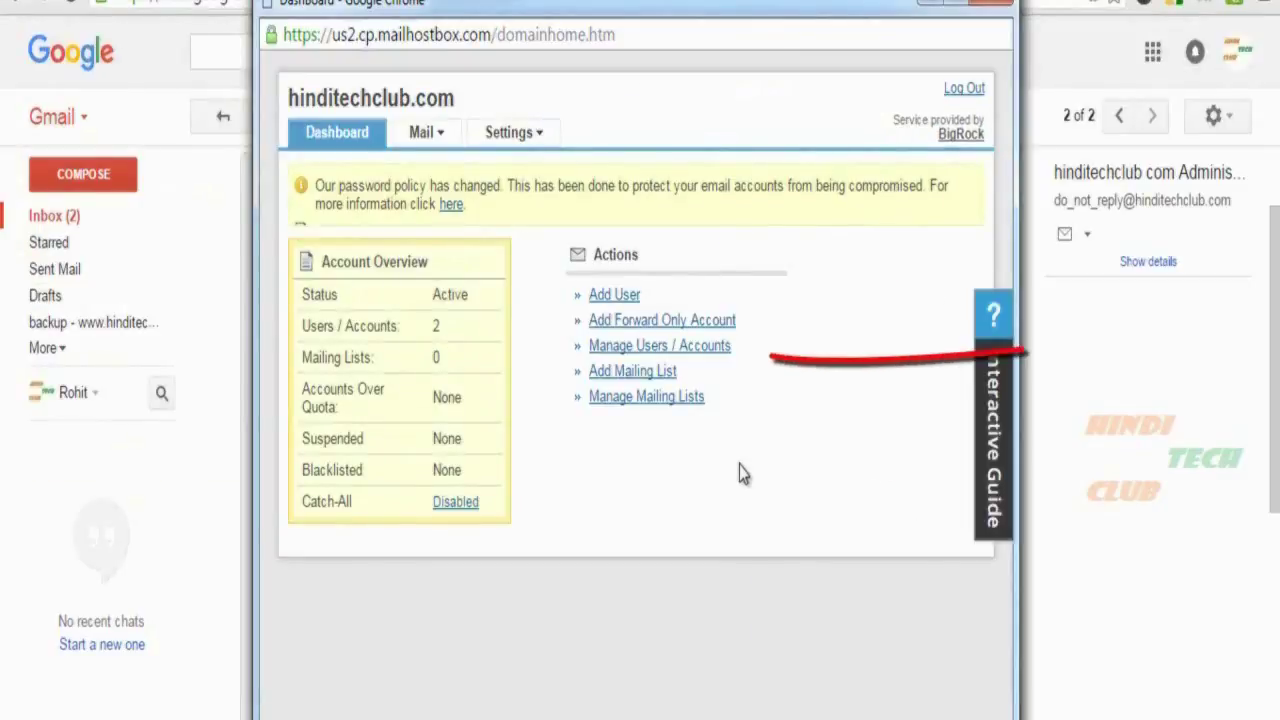
pyautogui.click(628, 352)
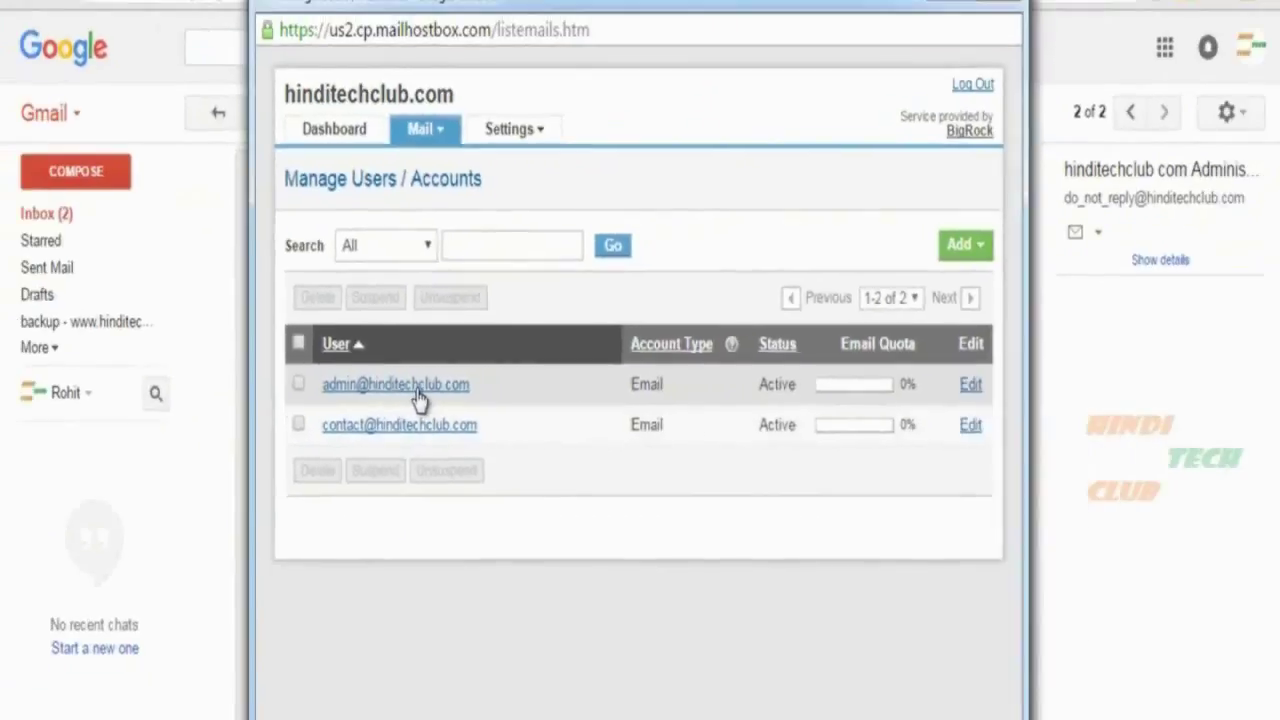
pyautogui.click(345, 390)
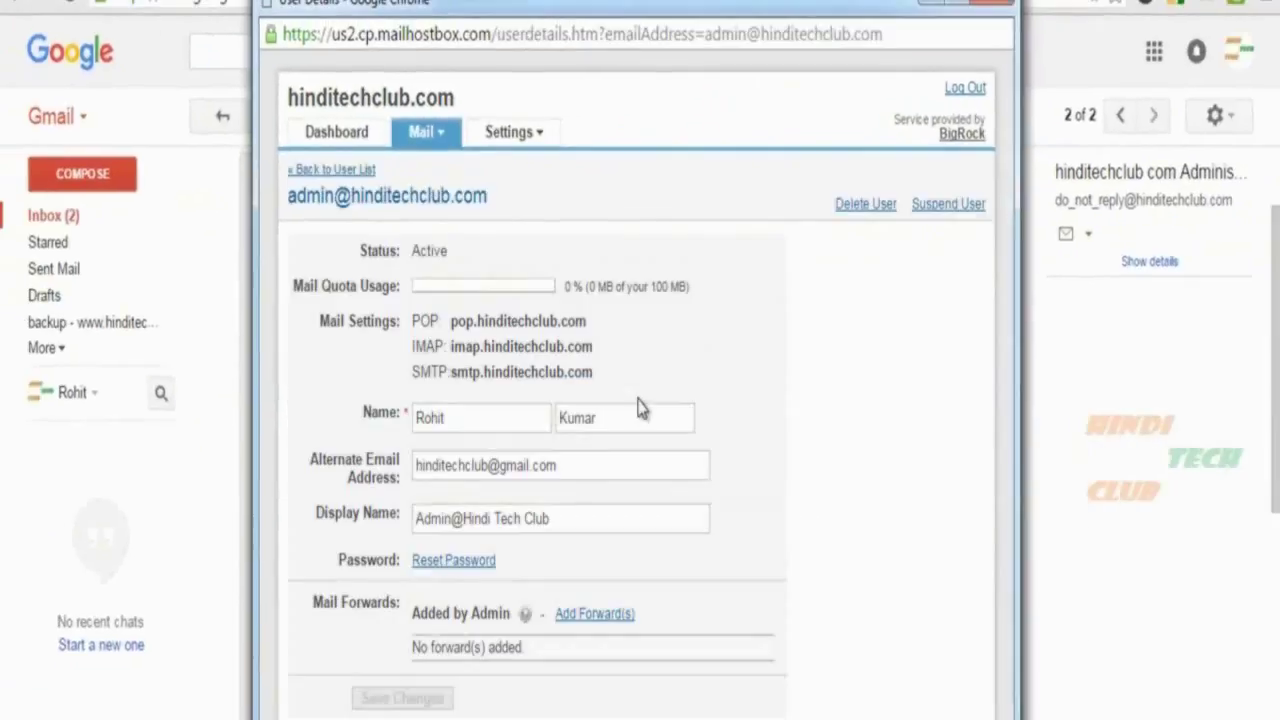
pyautogui.moveTo(328, 595); pyautogui.dragTo(477, 607)
pyautogui.click(477, 607)
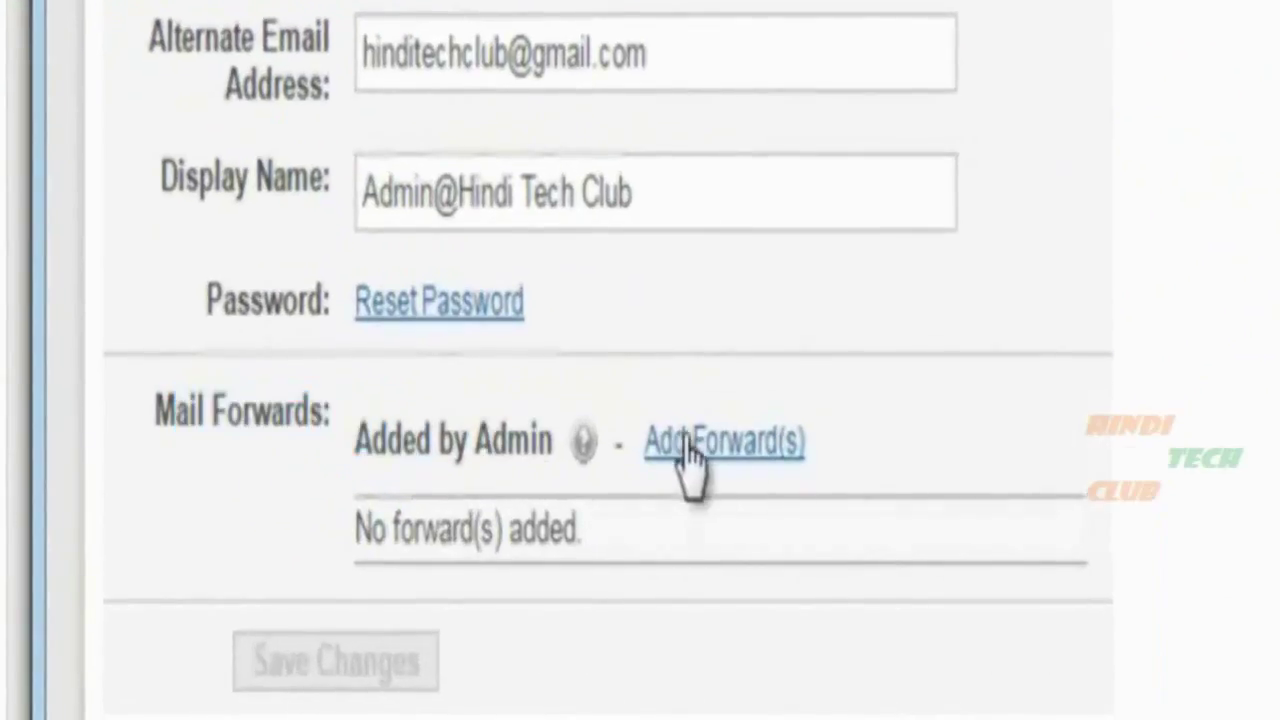
# Step: Add the backup Gmail address as the admin mailbox's mail forward and save it
pyautogui.click(690, 455)
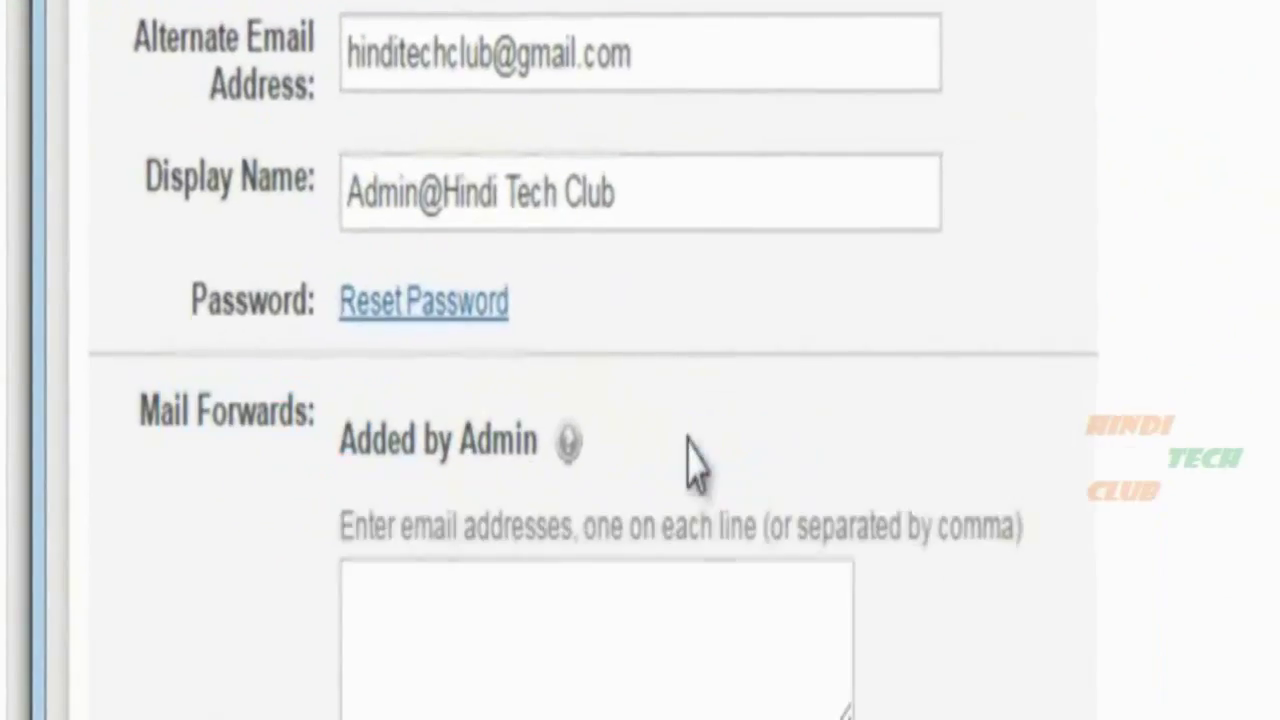
pyautogui.click(474, 580)
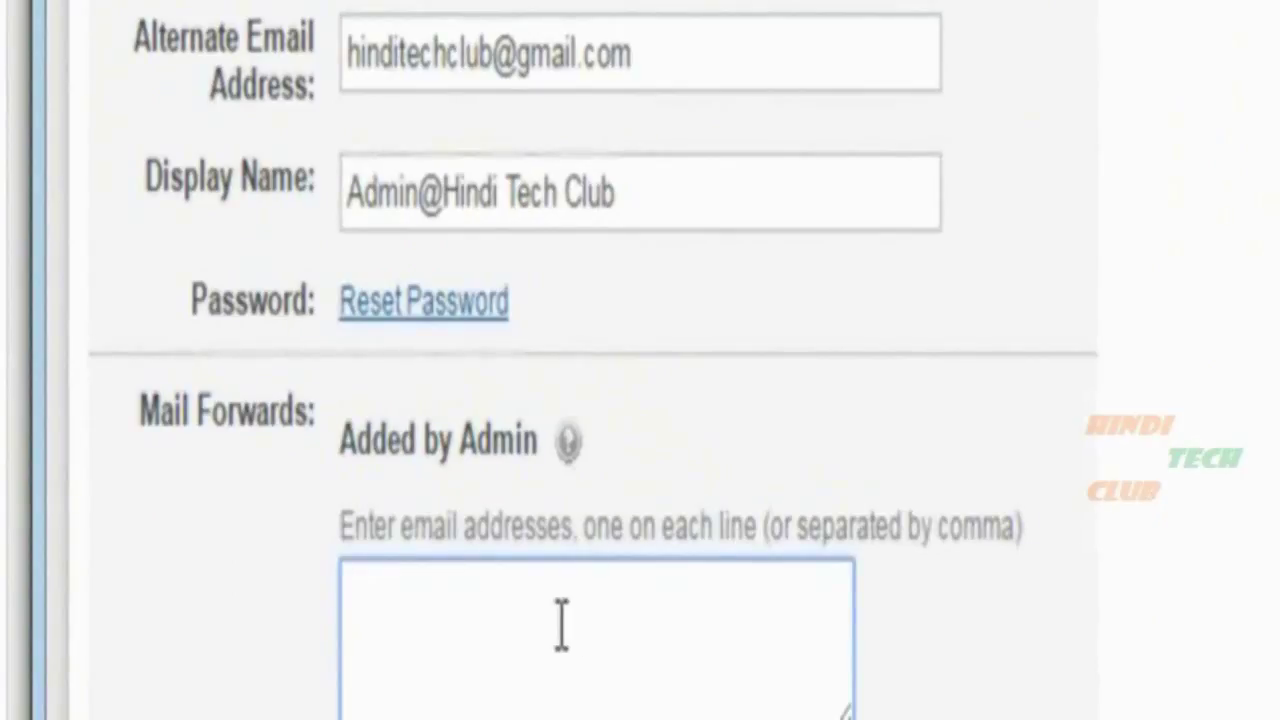
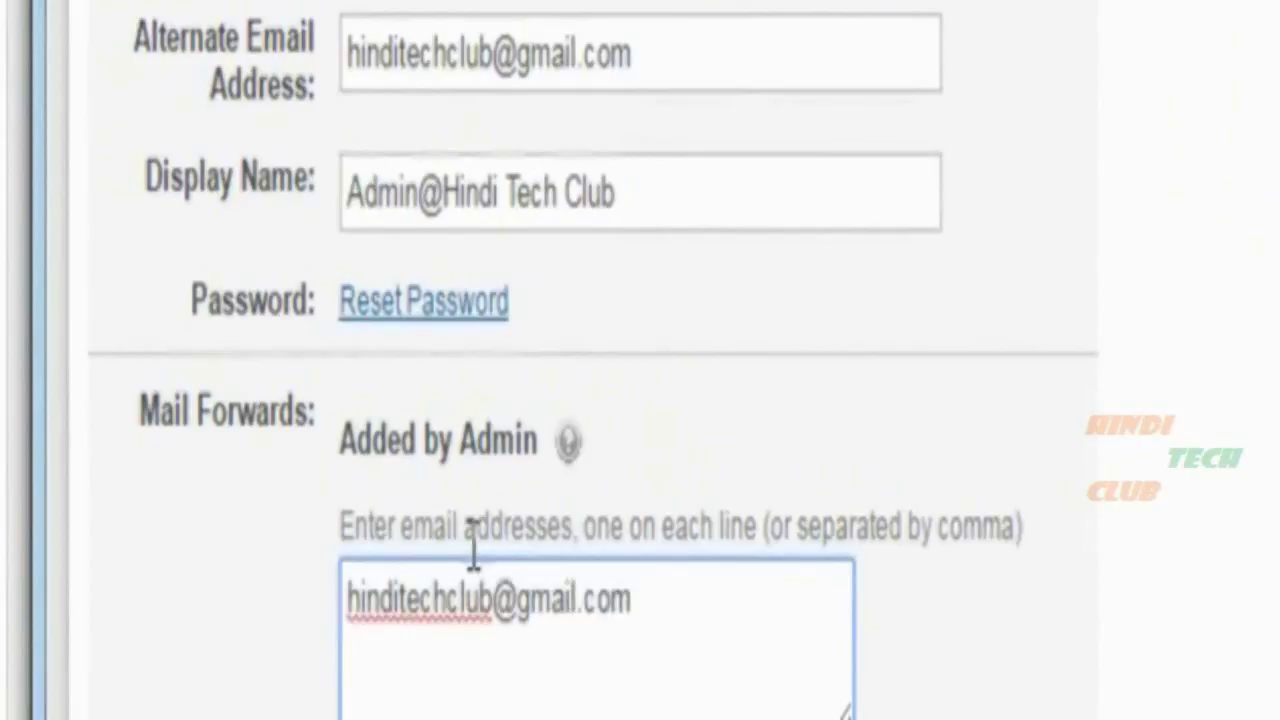
pyautogui.click(979, 336)
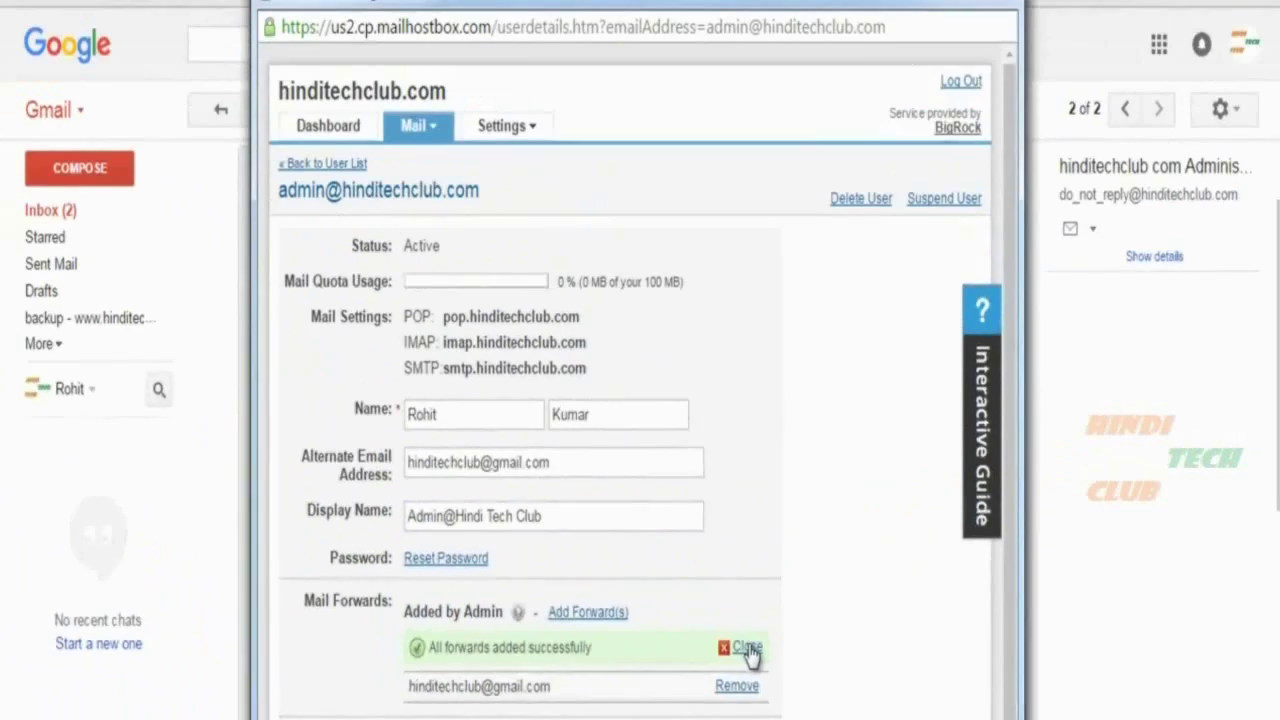
pyautogui.click(1020, 532)
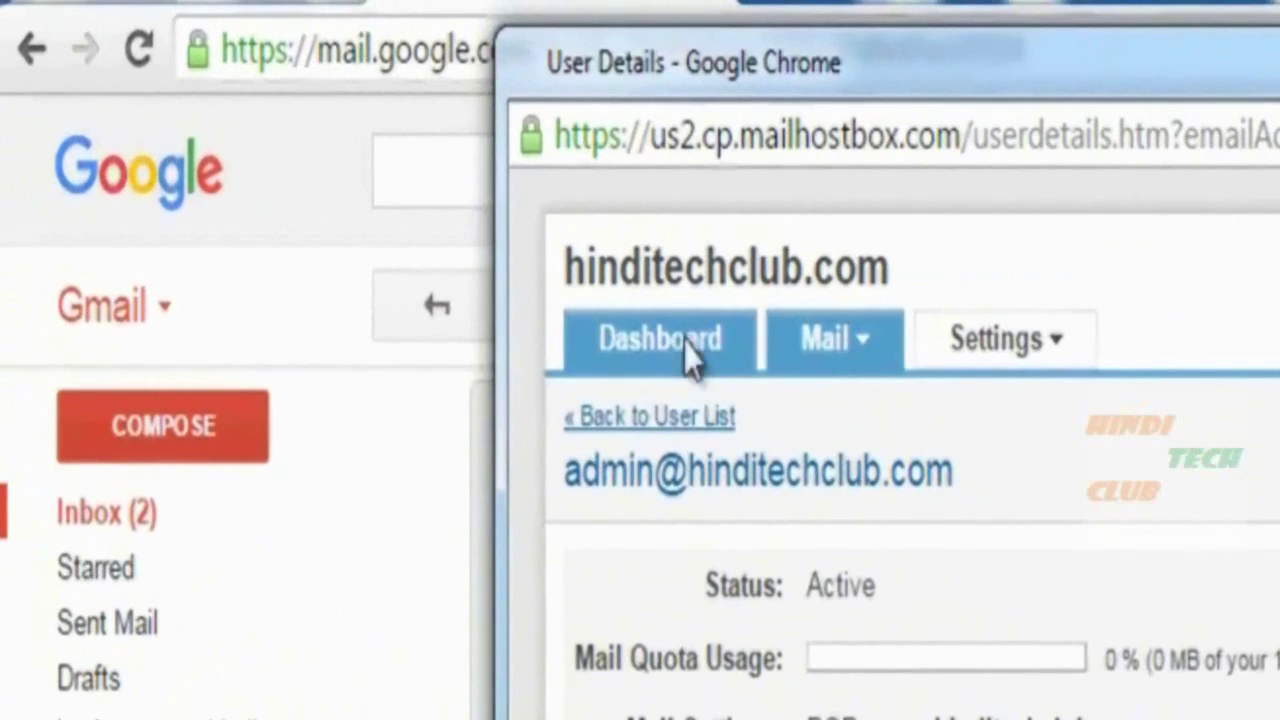
# Step: Open the contact account's details from the list of user accounts
pyautogui.click(352, 140)
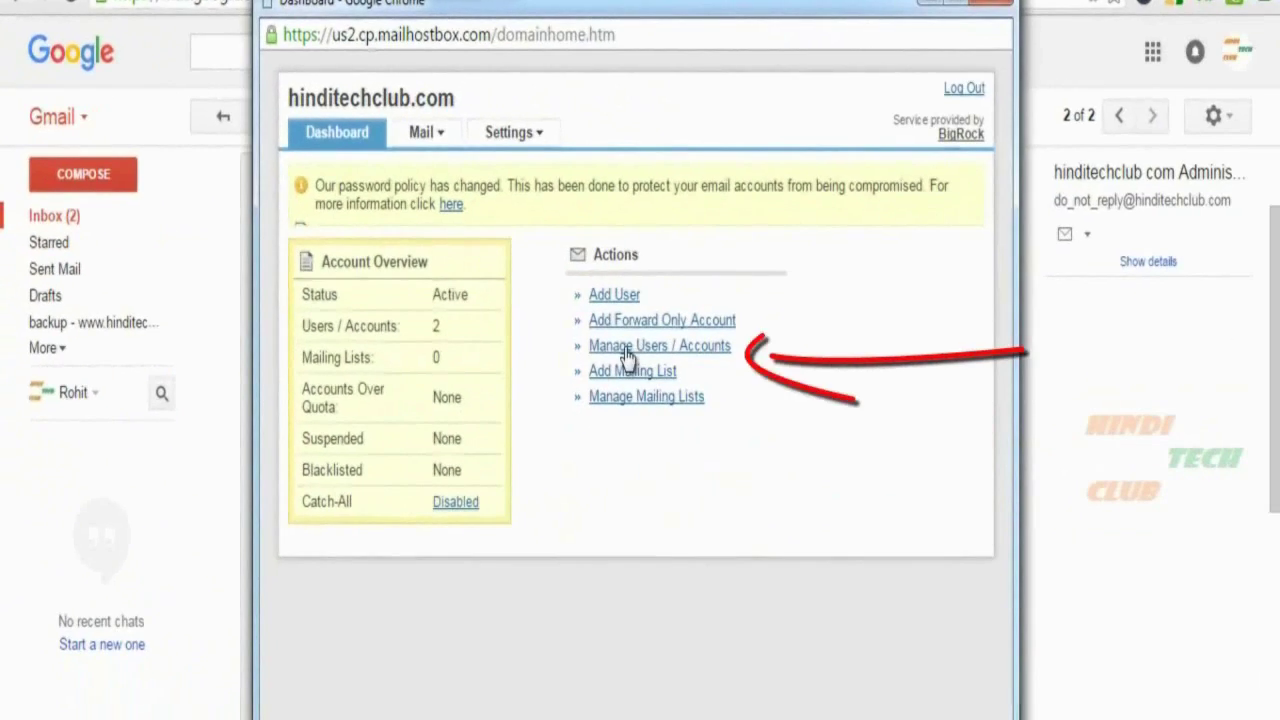
pyautogui.click(628, 348)
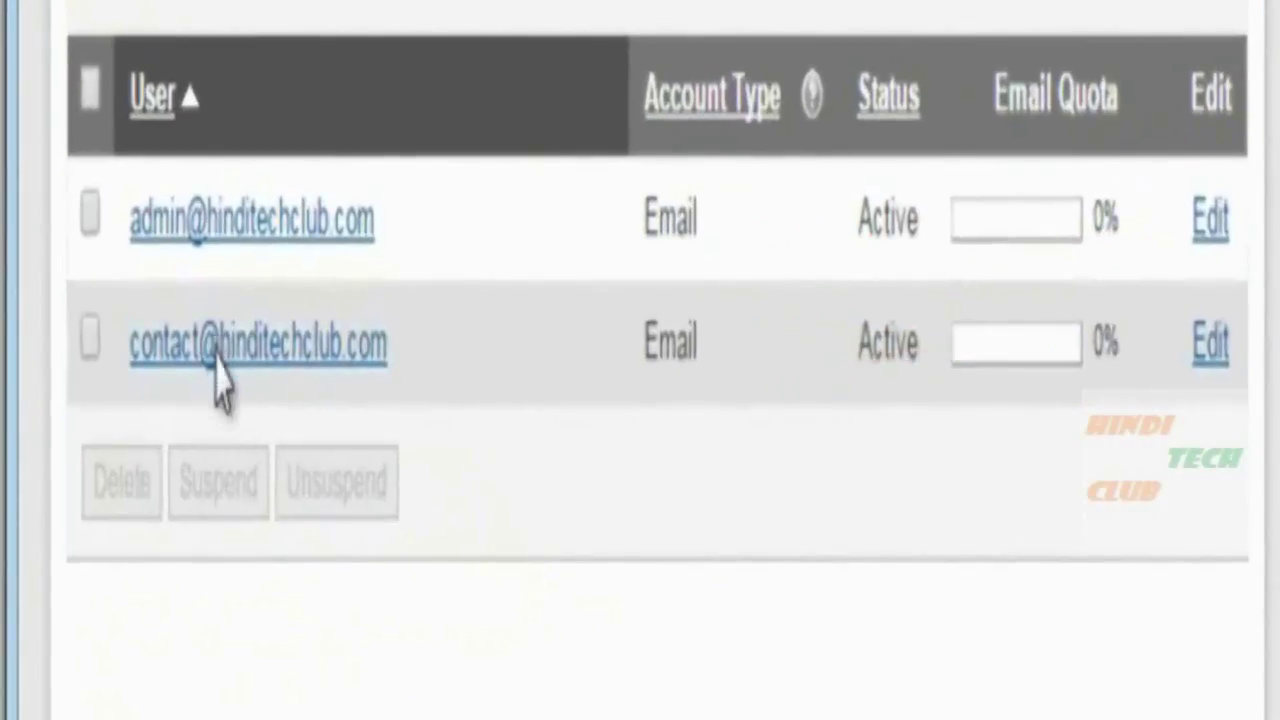
pyautogui.click(258, 342)
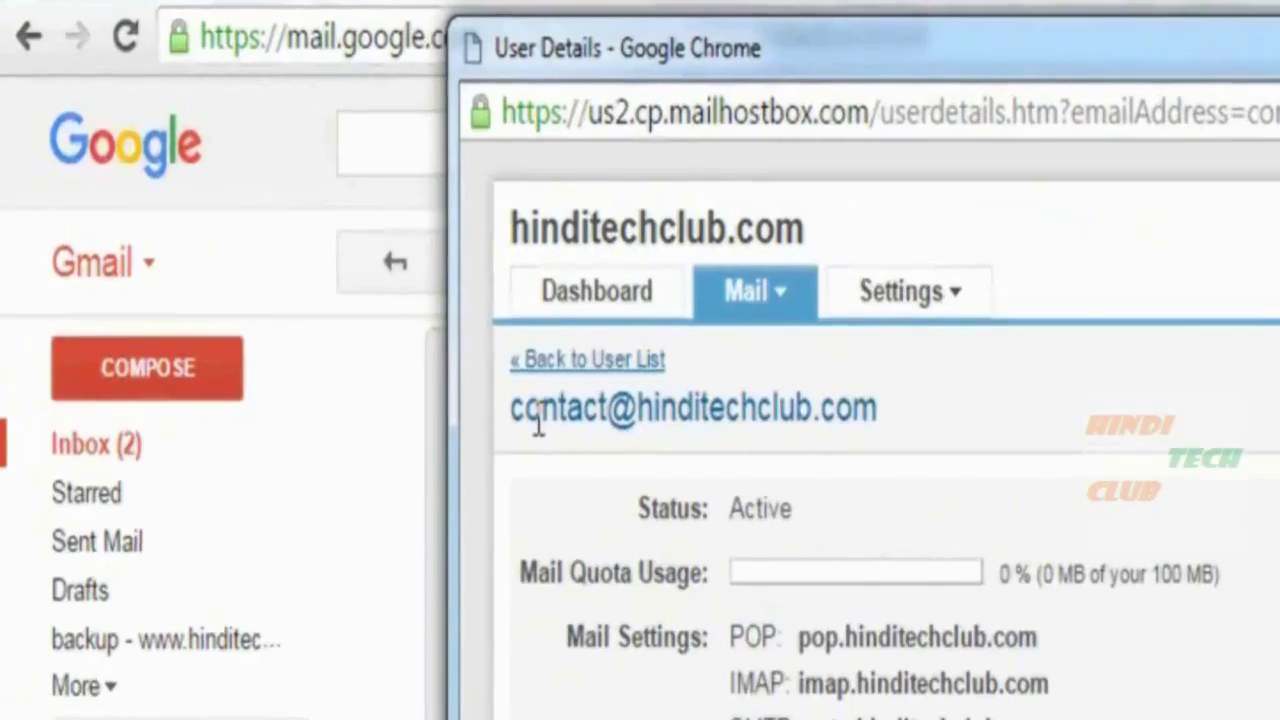
pyautogui.moveTo(527, 417); pyautogui.dragTo(877, 400)
pyautogui.click(878, 401)
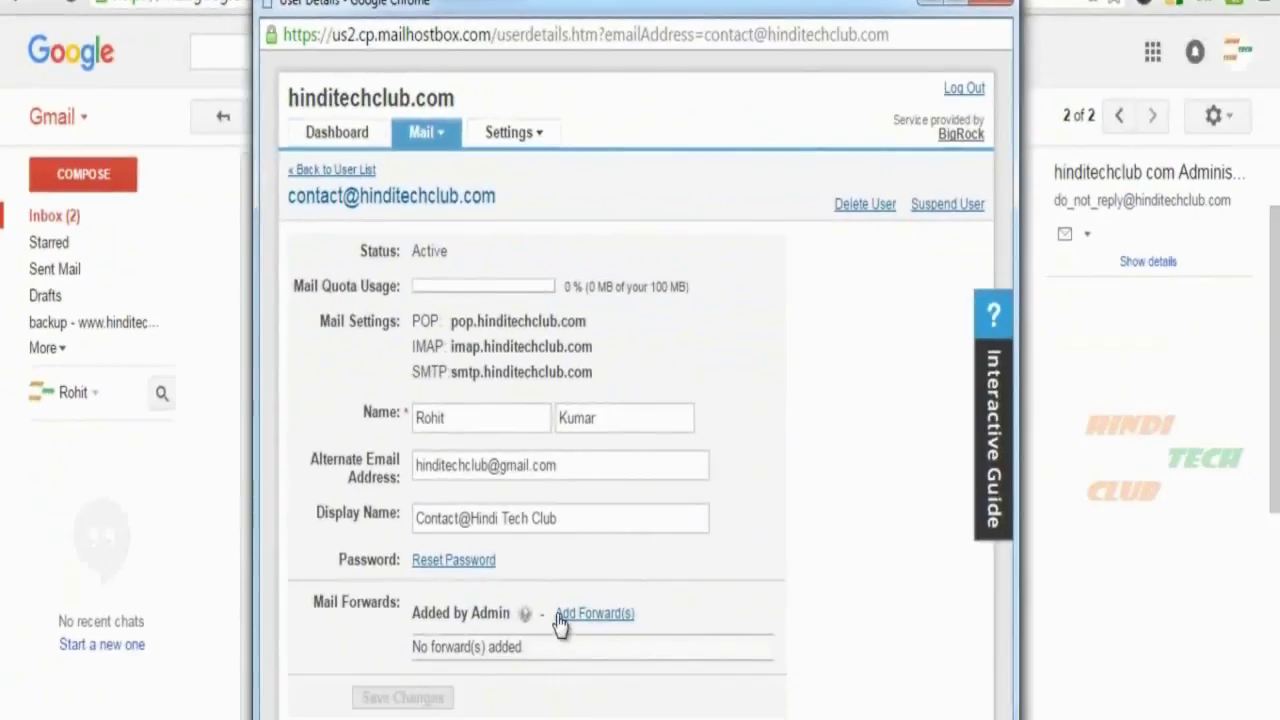
pyautogui.click(510, 132)
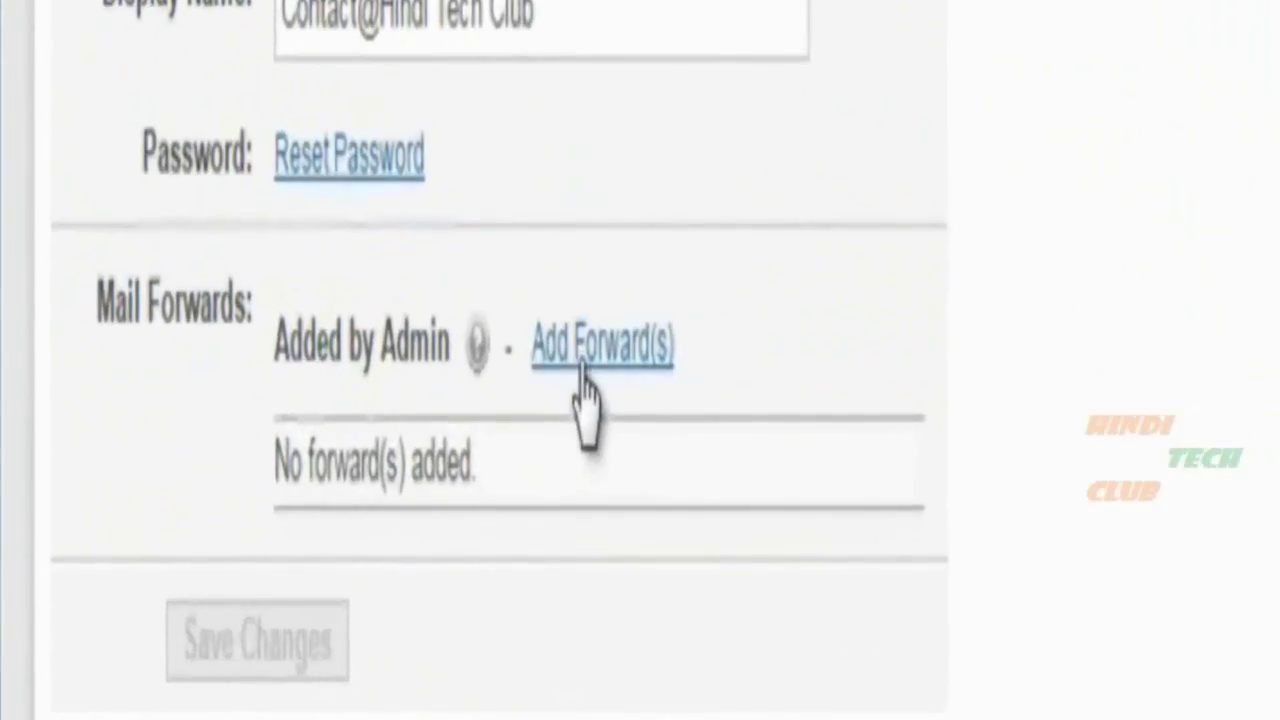
# Step: Add the backup Gmail address as the contact mailbox's forward, save it, and check the saved entry
pyautogui.click(583, 370)
pyautogui.click(446, 614)
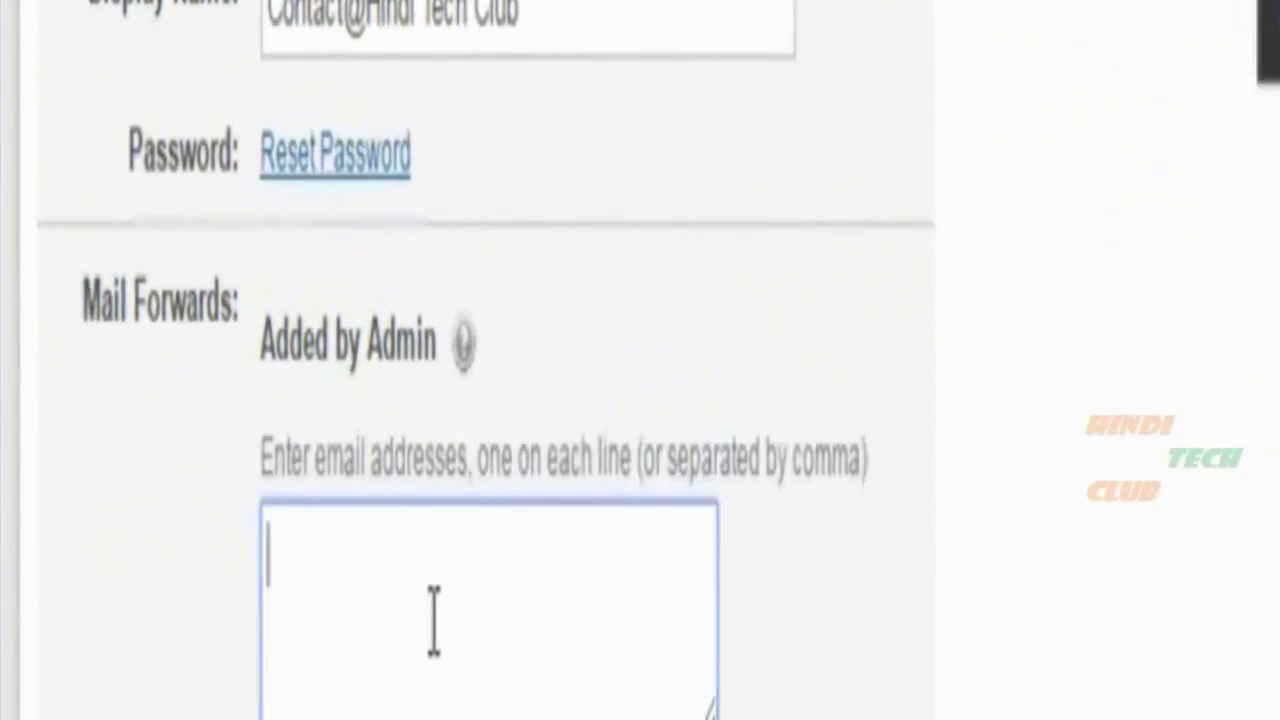
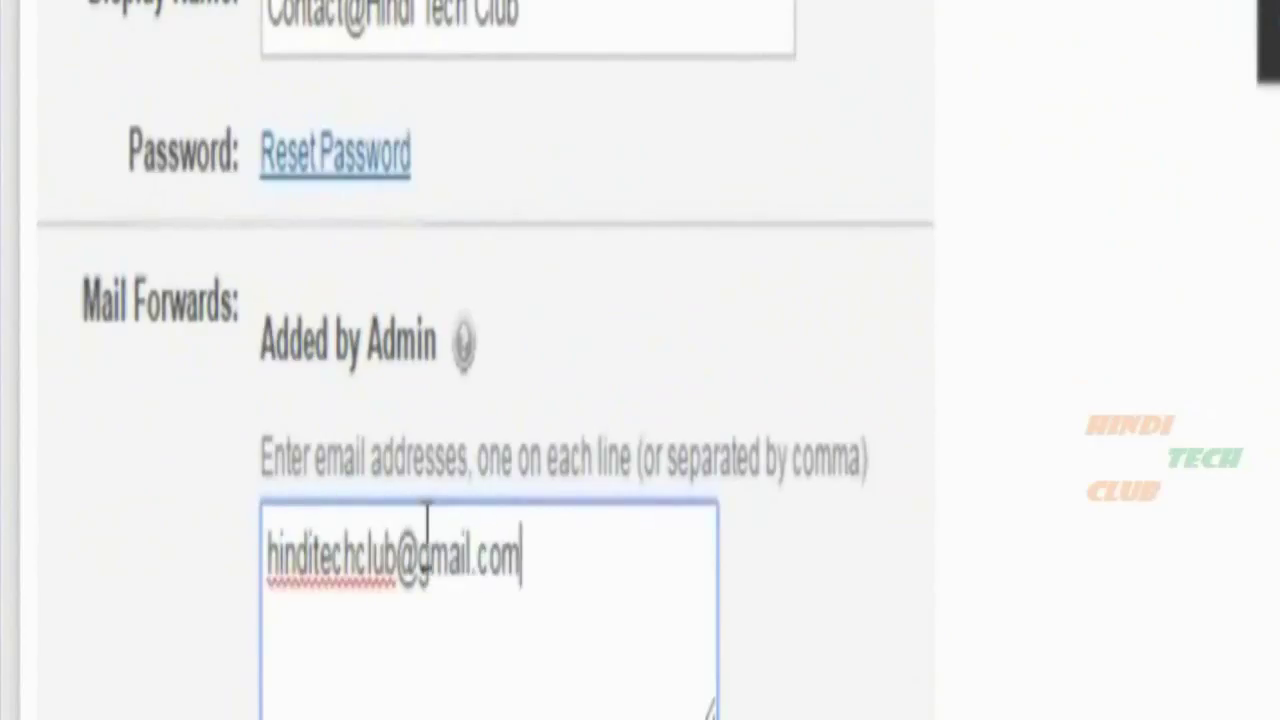
pyautogui.click(340, 719)
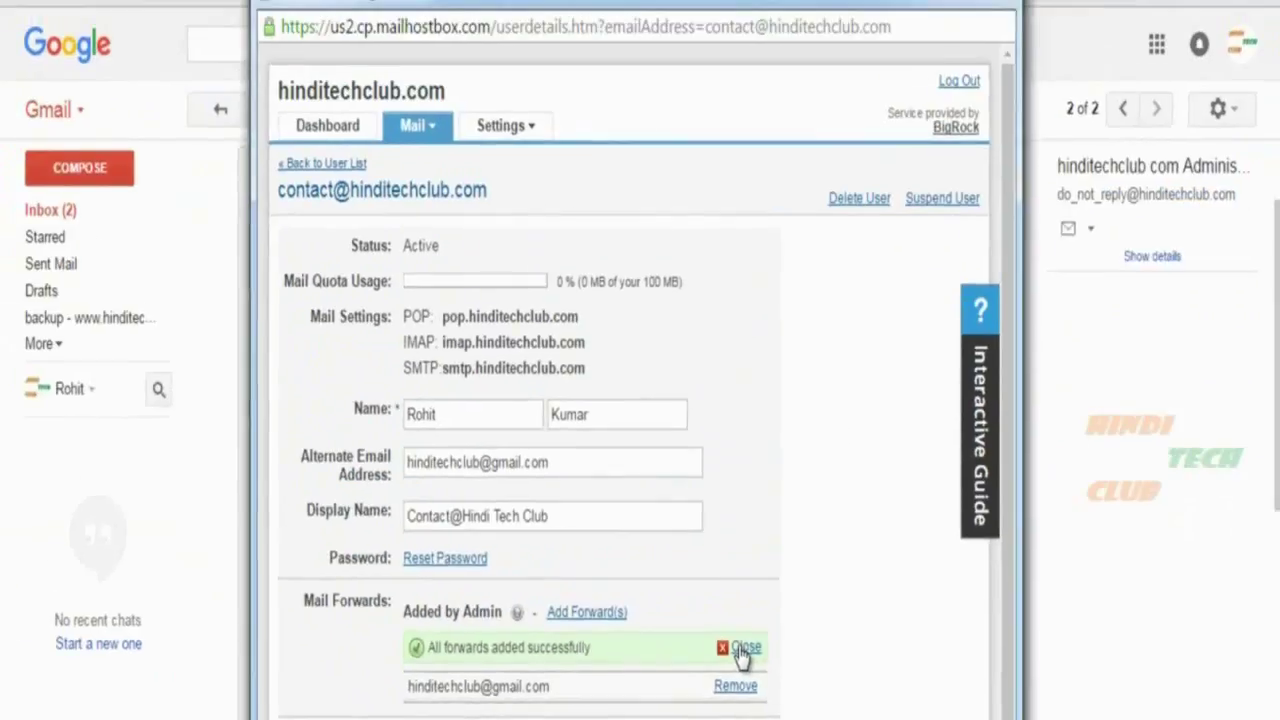
pyautogui.click(870, 462)
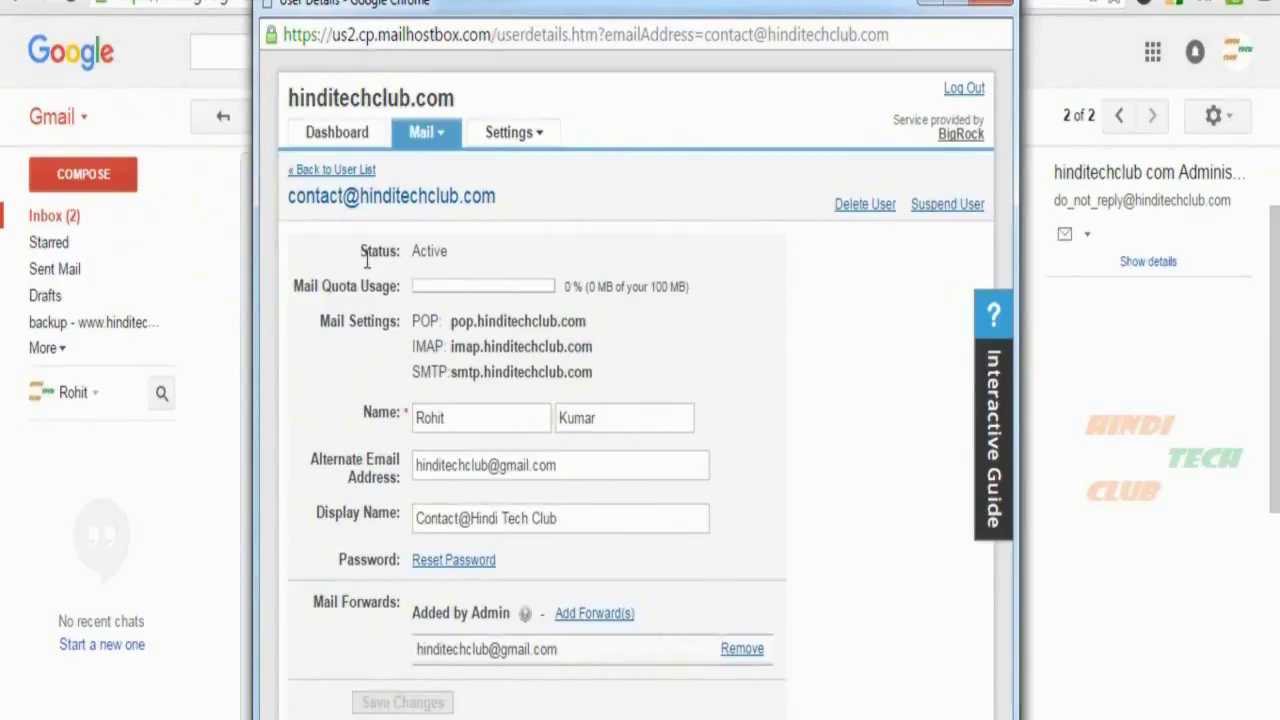
pyautogui.moveTo(313, 610); pyautogui.dragTo(434, 649)
pyautogui.tripleClick(566, 654)
pyautogui.click(580, 662)
pyautogui.moveTo(417, 649); pyautogui.dragTo(470, 649)
# Step: Open the contact@ 'Getting Started with Email' message and read its account-created notice
pyautogui.click(430, 668)
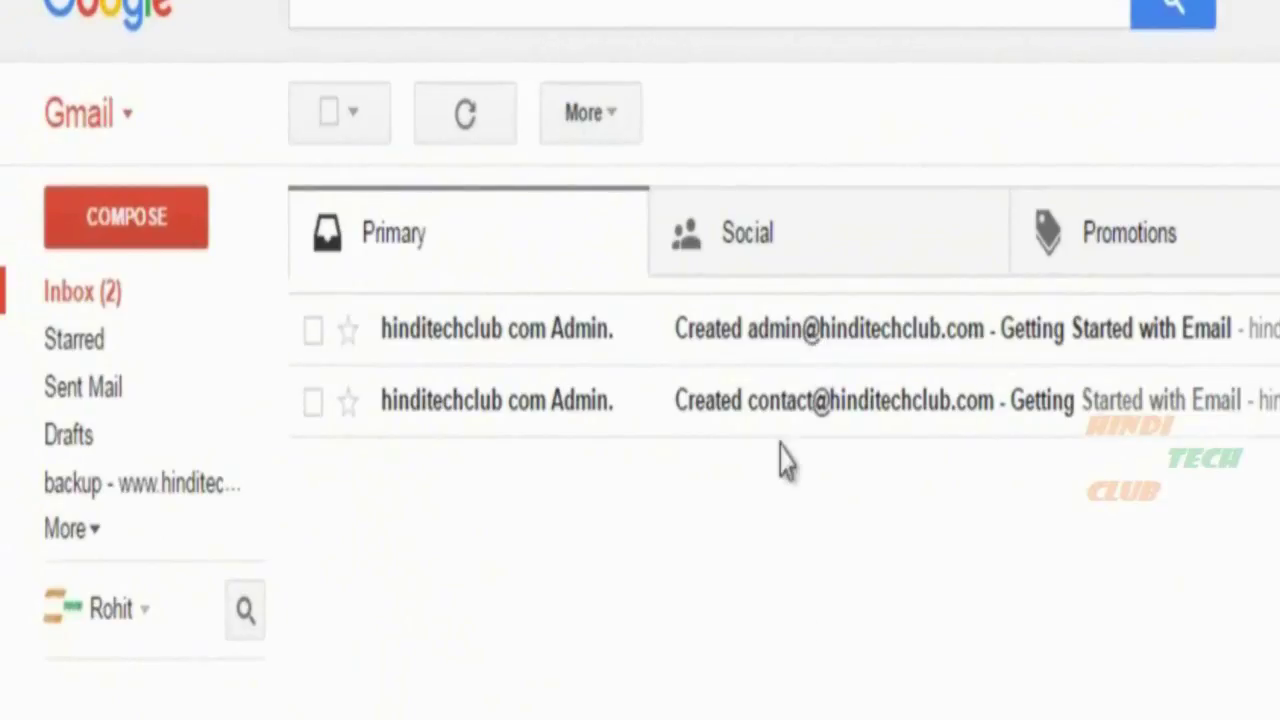
pyautogui.click(785, 422)
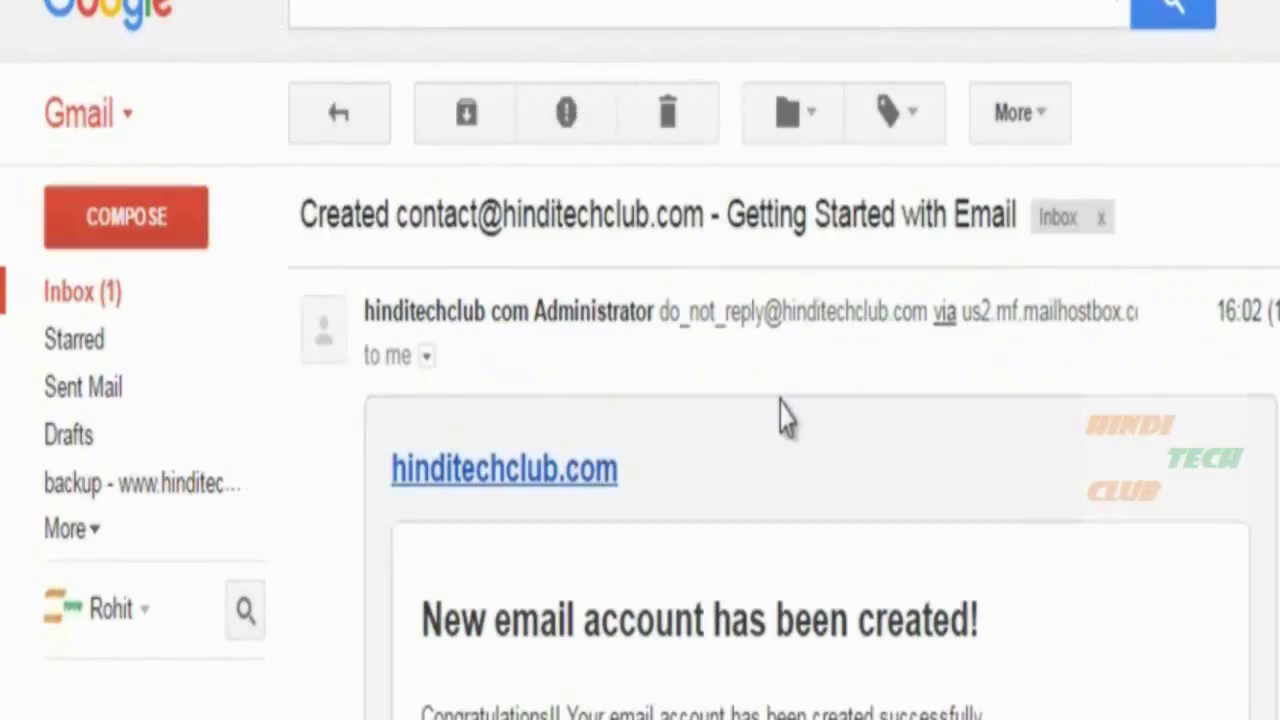
pyautogui.scroll(-3, 765, 464)
pyautogui.scroll(2, 555, 371)
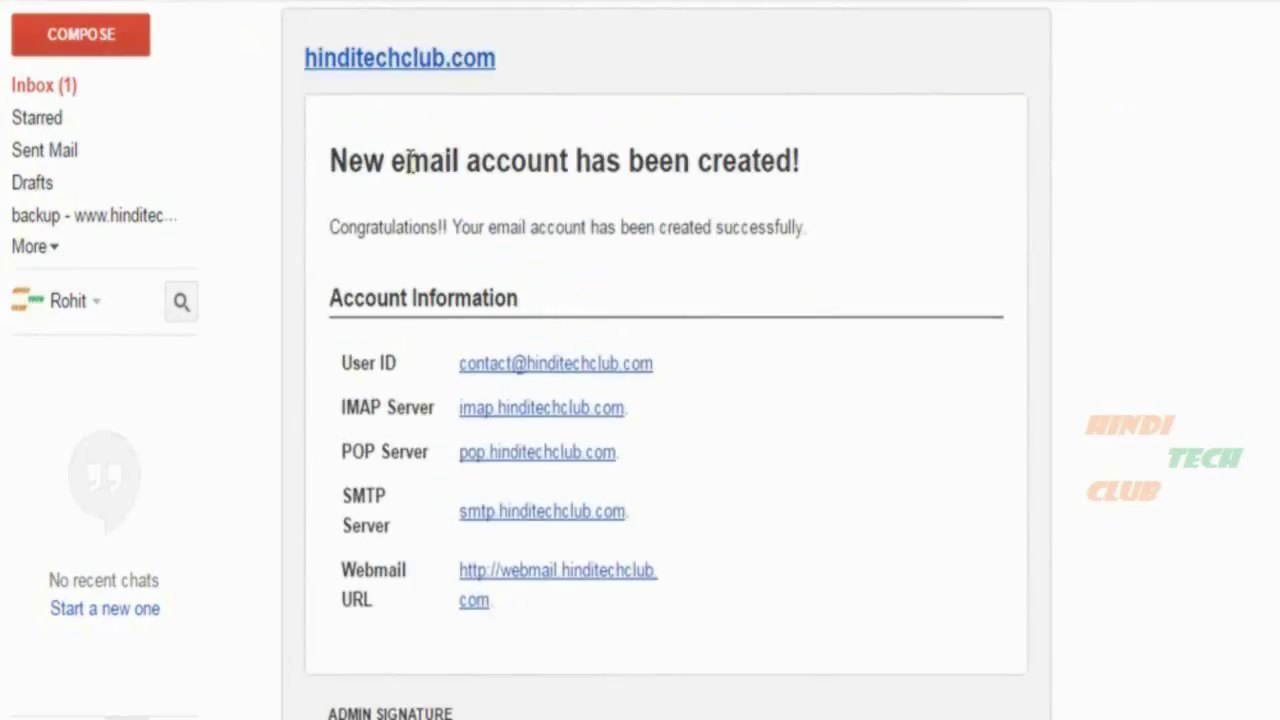
pyautogui.moveTo(410, 162); pyautogui.dragTo(810, 172)
pyautogui.click(426, 228)
pyautogui.moveTo(419, 227); pyautogui.dragTo(806, 229)
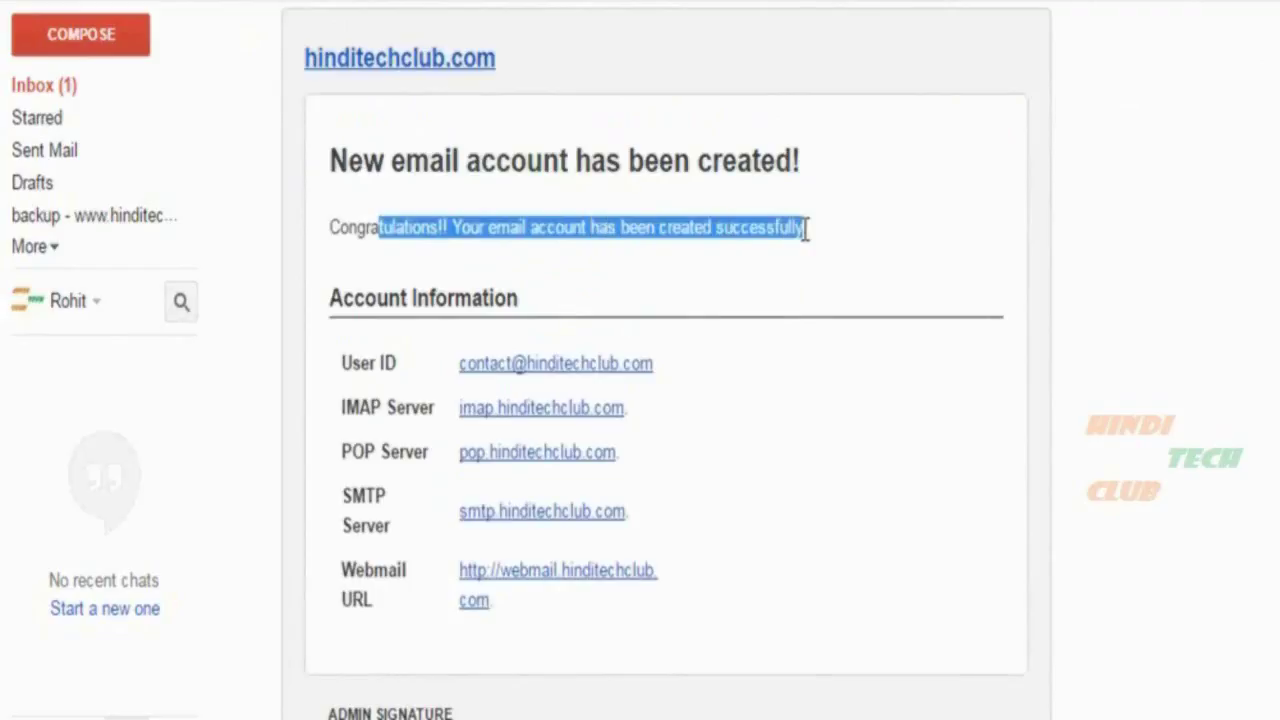
pyautogui.click(790, 268)
# Step: Go over the User ID, IMAP, POP and SMTP server, and Webmail URL entries
pyautogui.moveTo(361, 364); pyautogui.dragTo(423, 371)
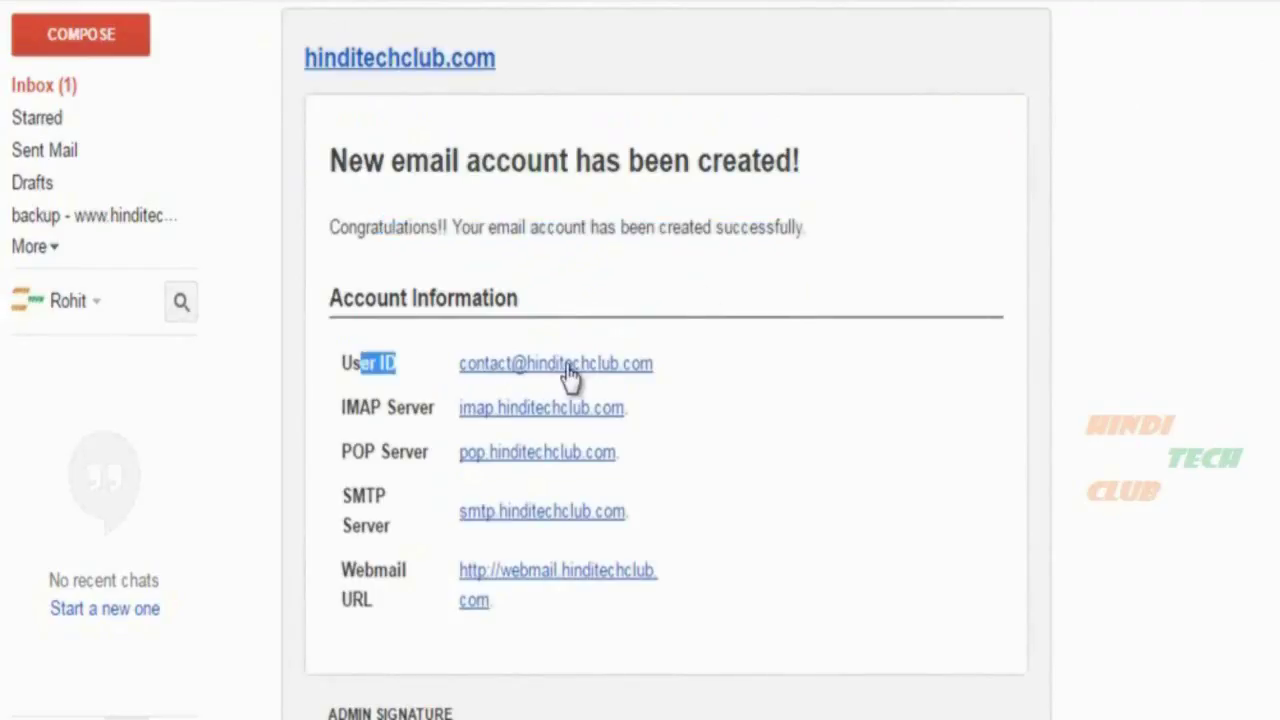
pyautogui.moveTo(364, 407); pyautogui.dragTo(436, 410)
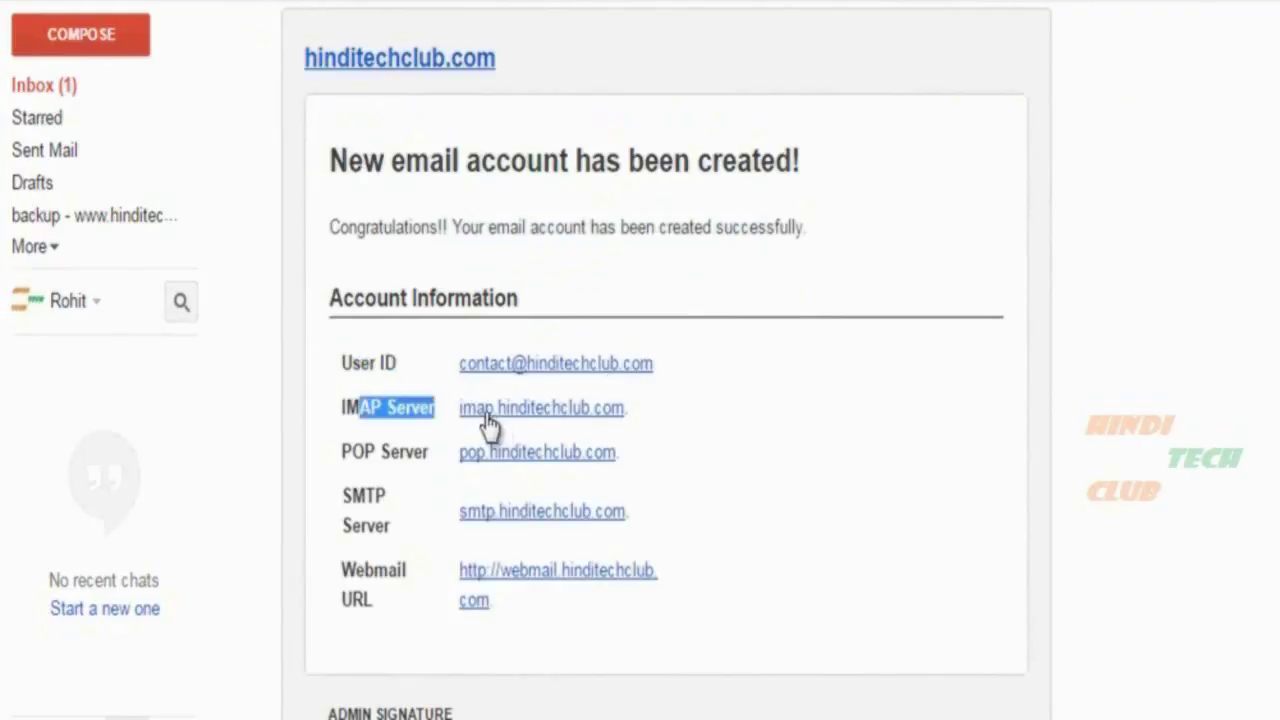
pyautogui.moveTo(366, 452); pyautogui.dragTo(529, 472)
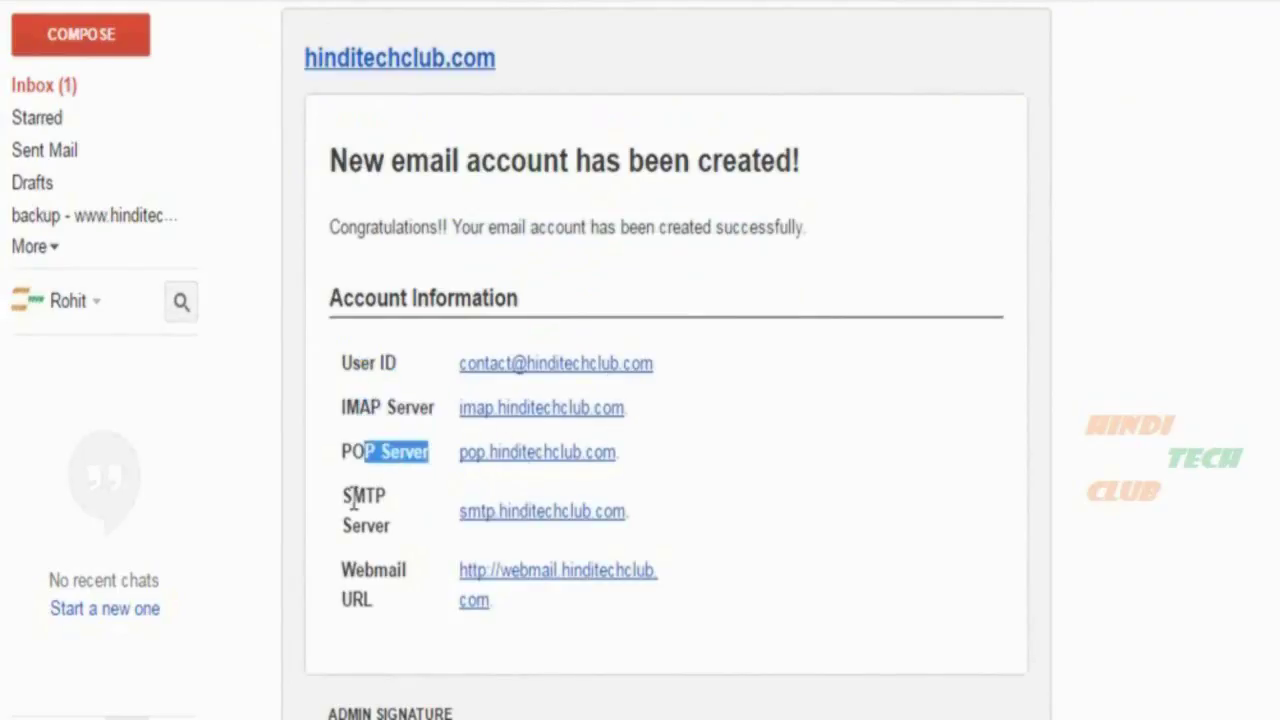
pyautogui.moveTo(352, 500); pyautogui.dragTo(403, 540)
pyautogui.click(346, 597)
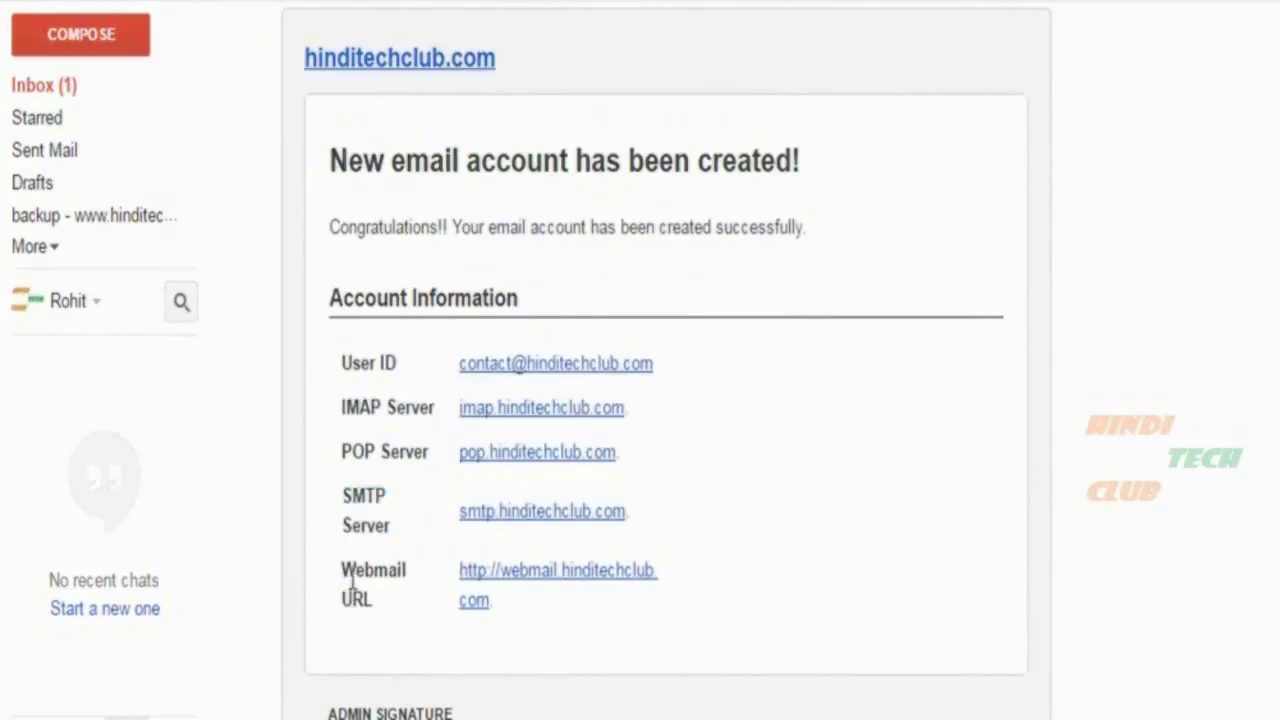
pyautogui.moveTo(351, 578); pyautogui.dragTo(380, 600)
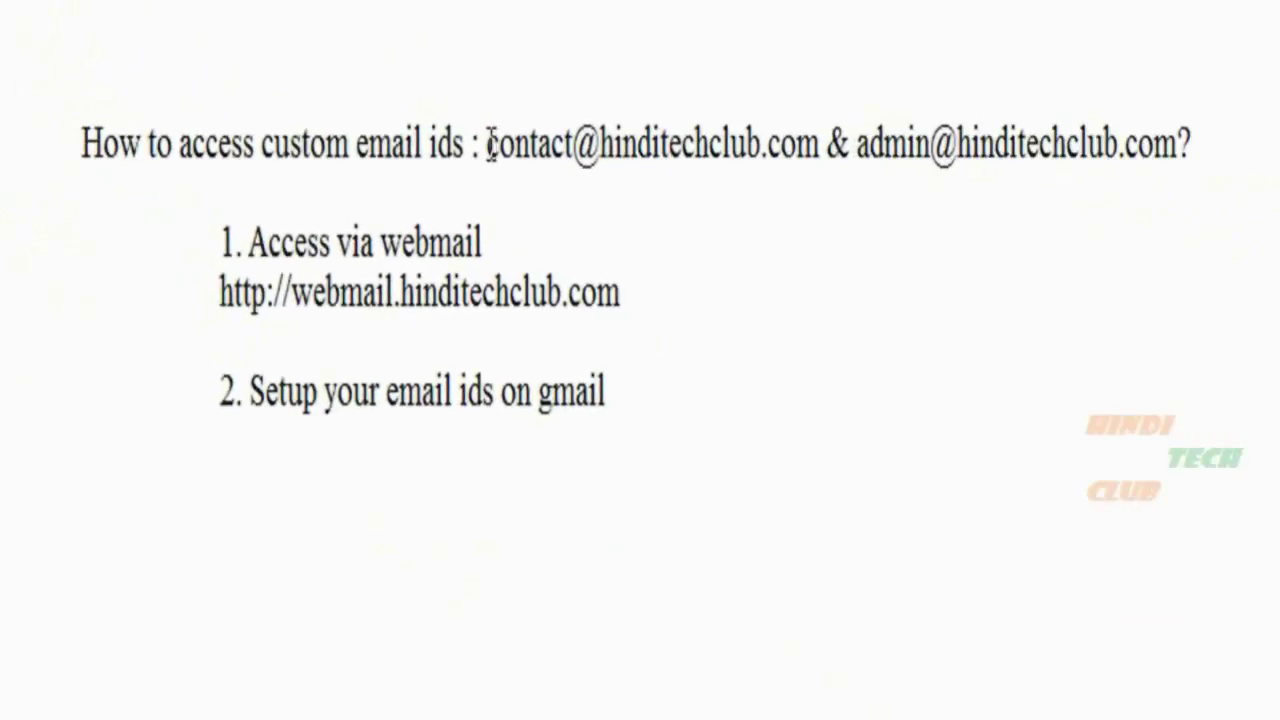
# Step: Highlight the contact@ and admin@ addresses and the 'Access via webmail' step in the notes
pyautogui.moveTo(490, 145); pyautogui.dragTo(1178, 146)
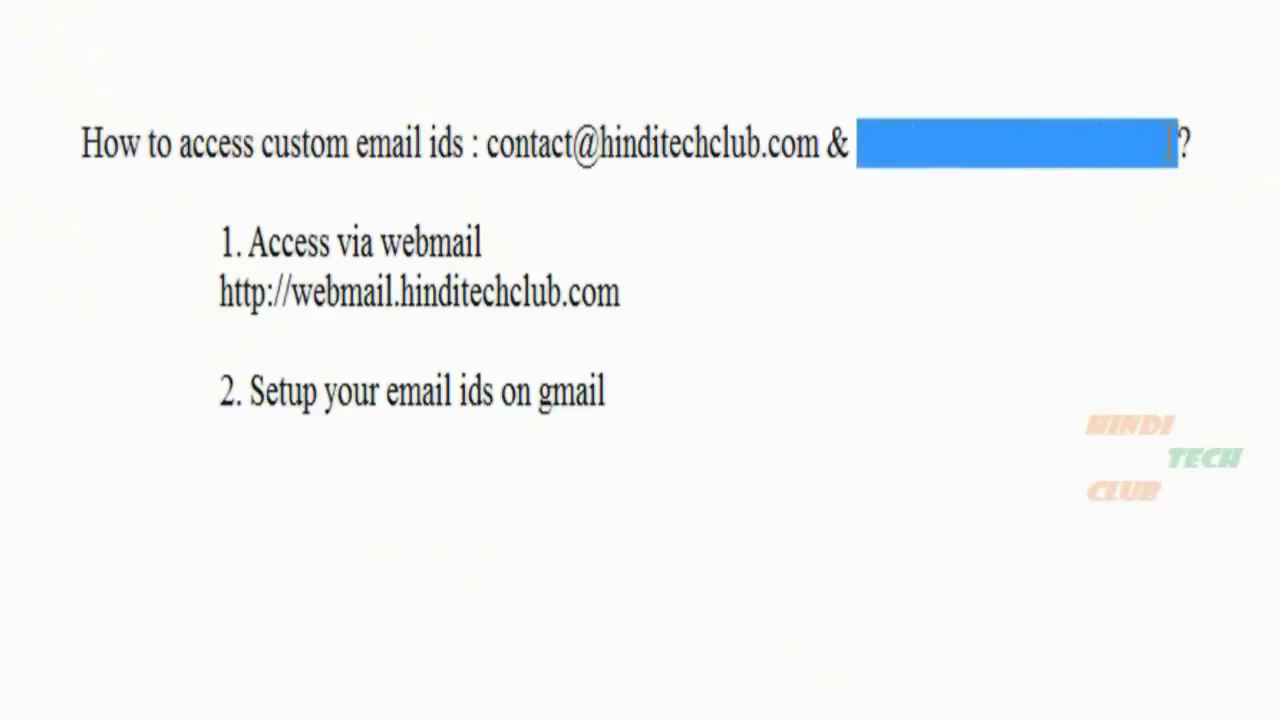
pyautogui.click(921, 158)
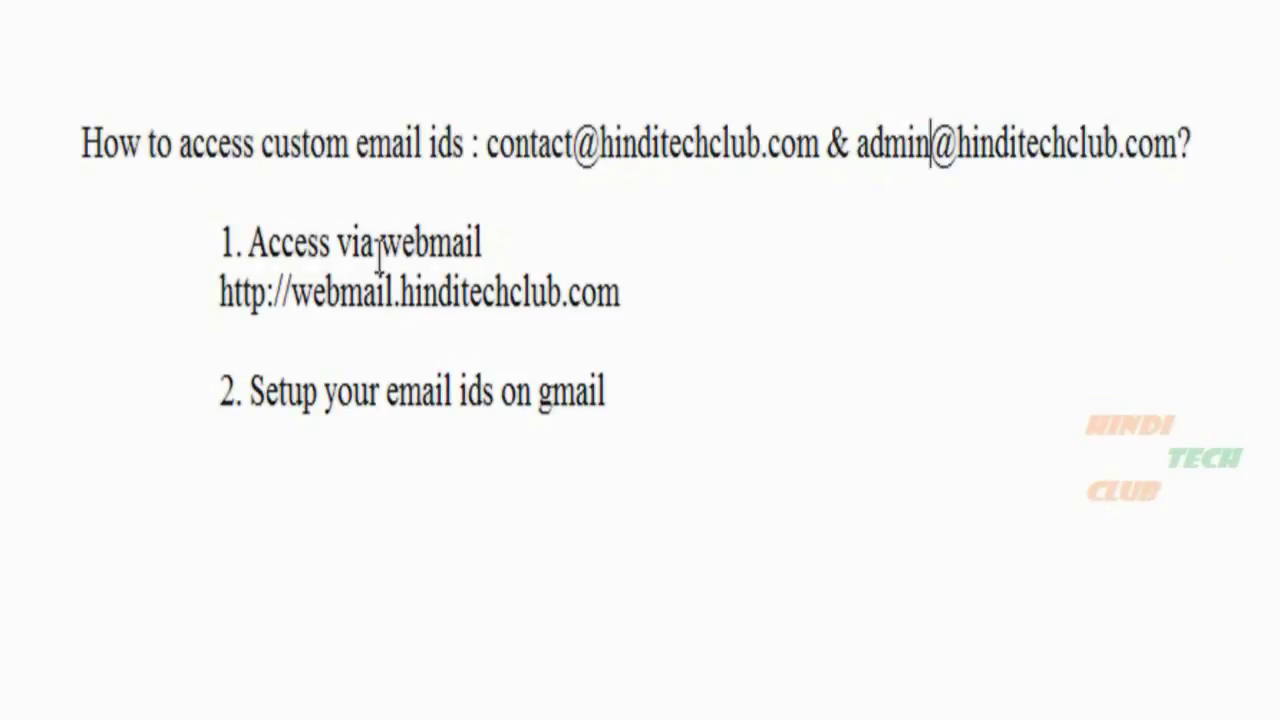
pyautogui.moveTo(312, 243); pyautogui.dragTo(440, 247)
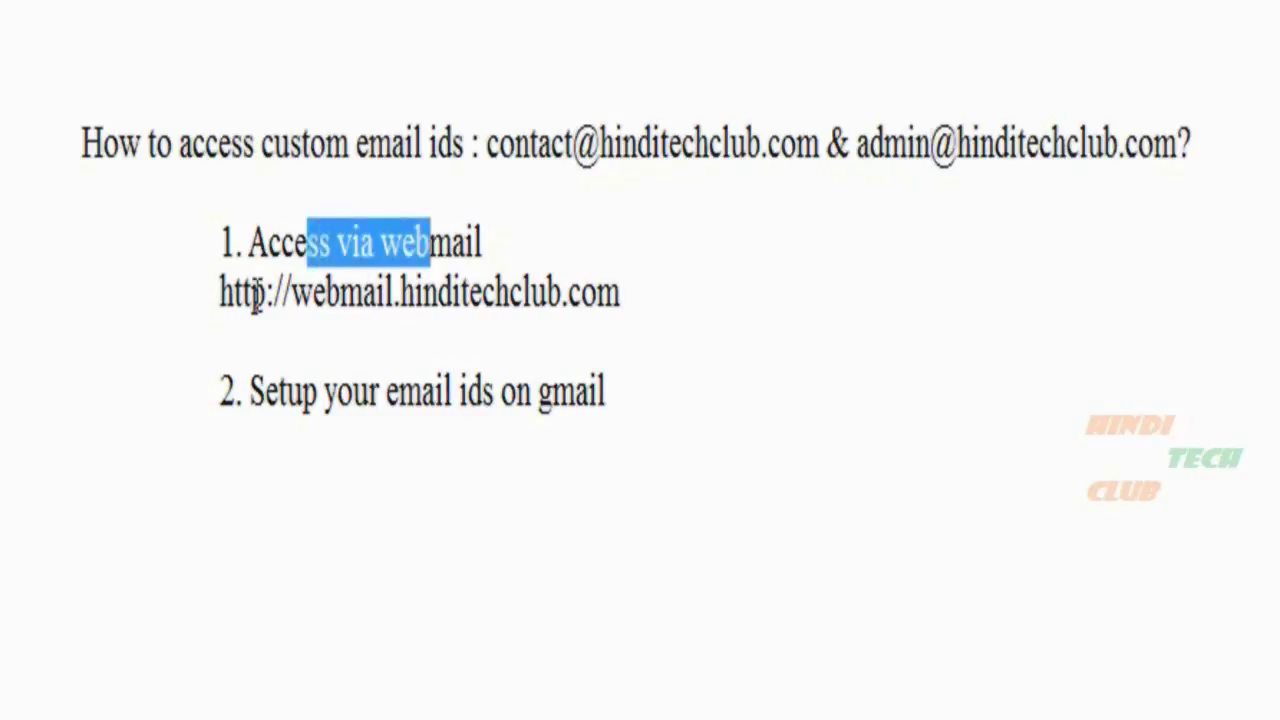
pyautogui.click(340, 243)
pyautogui.moveTo(361, 243); pyautogui.dragTo(528, 234)
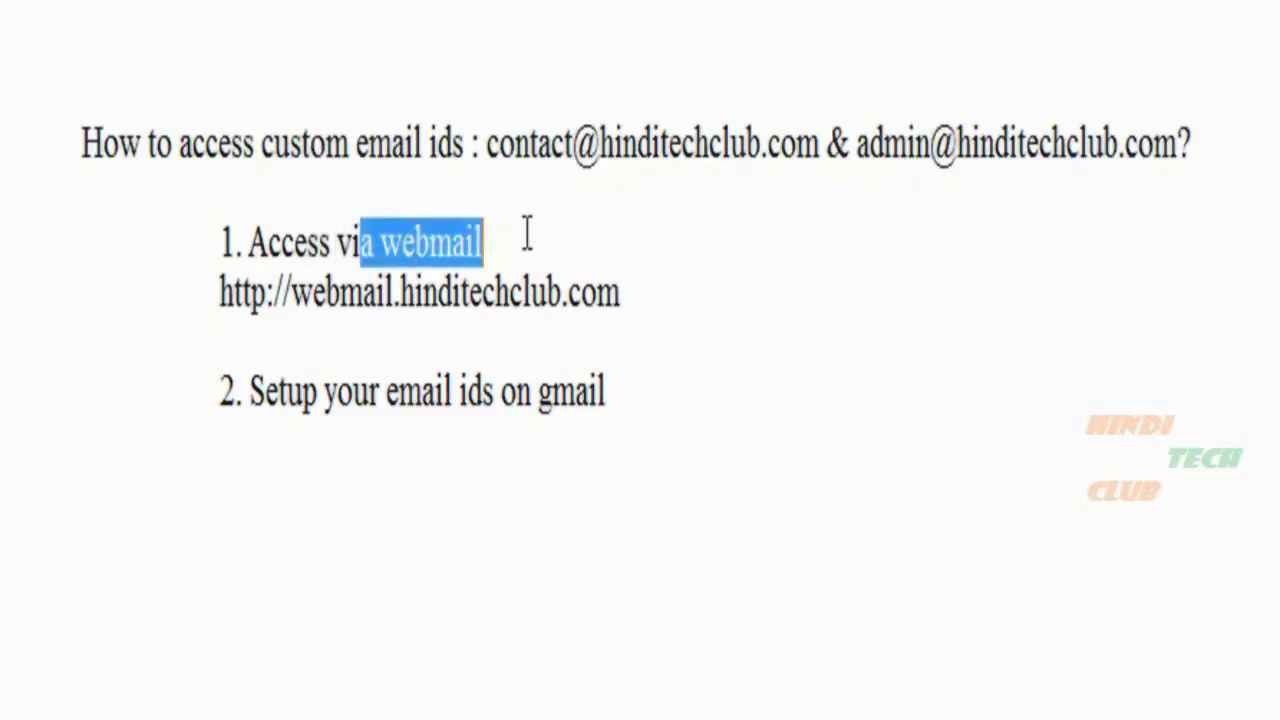
pyautogui.click(521, 232)
# Step: Highlight the webmail URL, then the contact and admin names in the heading
pyautogui.moveTo(213, 293); pyautogui.dragTo(649, 294)
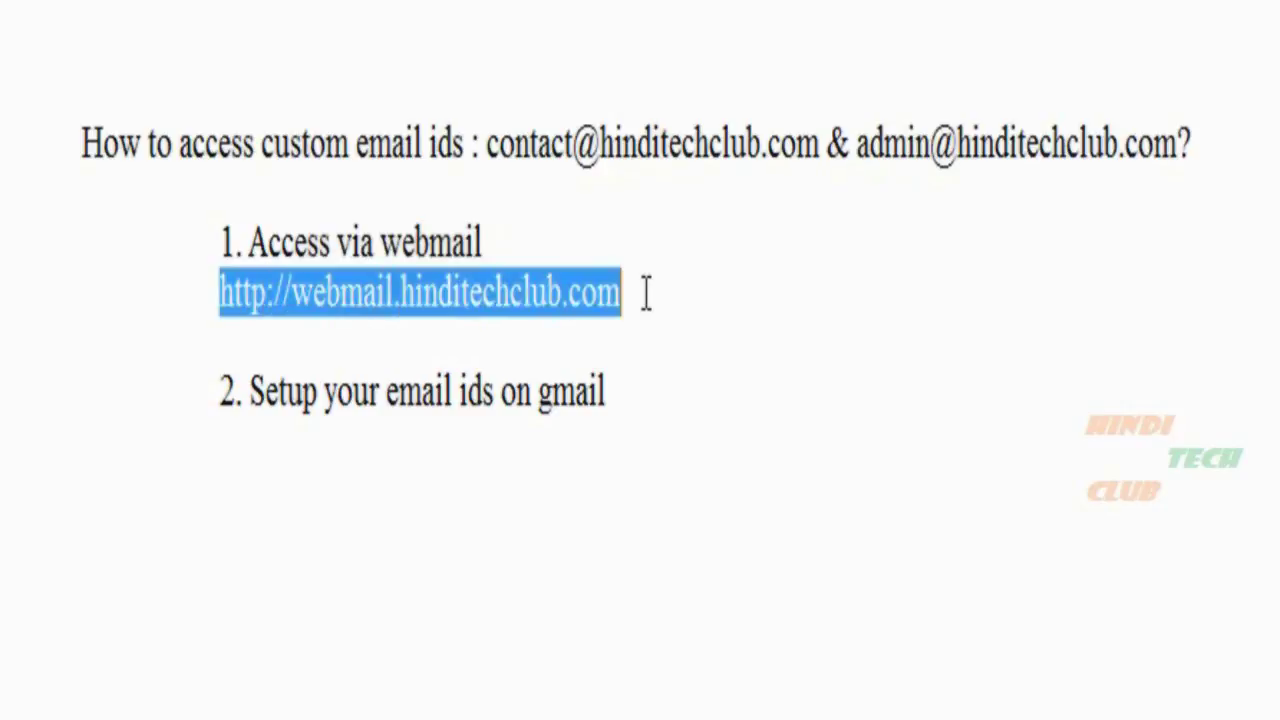
pyautogui.click(646, 294)
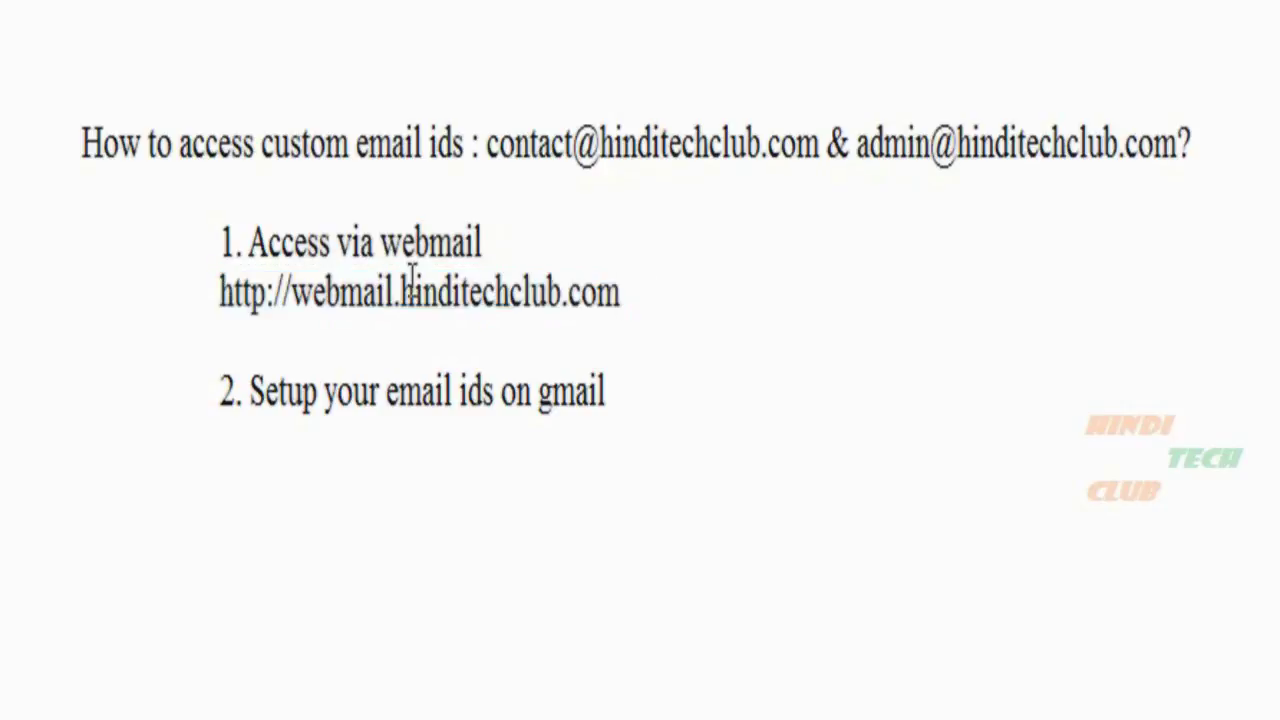
pyautogui.moveTo(223, 300); pyautogui.dragTo(396, 293)
pyautogui.click(300, 296)
pyautogui.click(629, 295)
pyautogui.moveTo(575, 143); pyautogui.dragTo(491, 140)
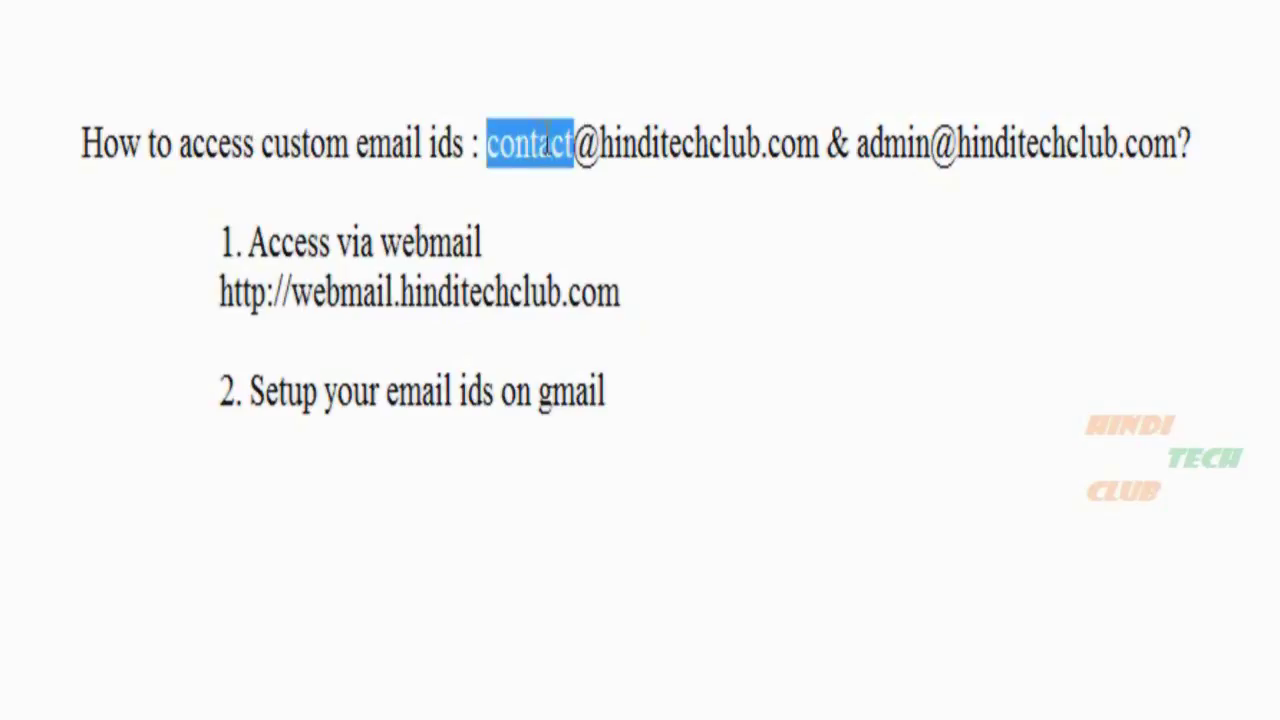
pyautogui.moveTo(931, 143); pyautogui.dragTo(886, 141)
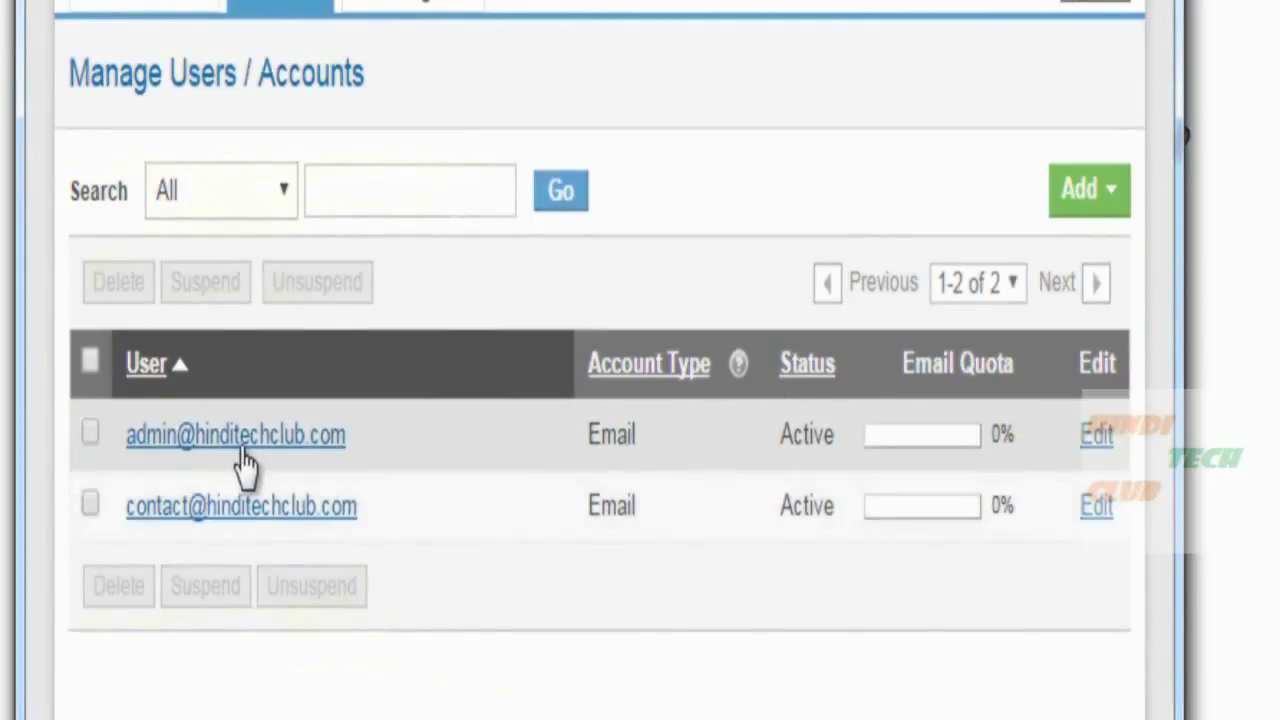
# Step: Reset the admin@ mailbox password and select the newly generated password
pyautogui.click(292, 440)
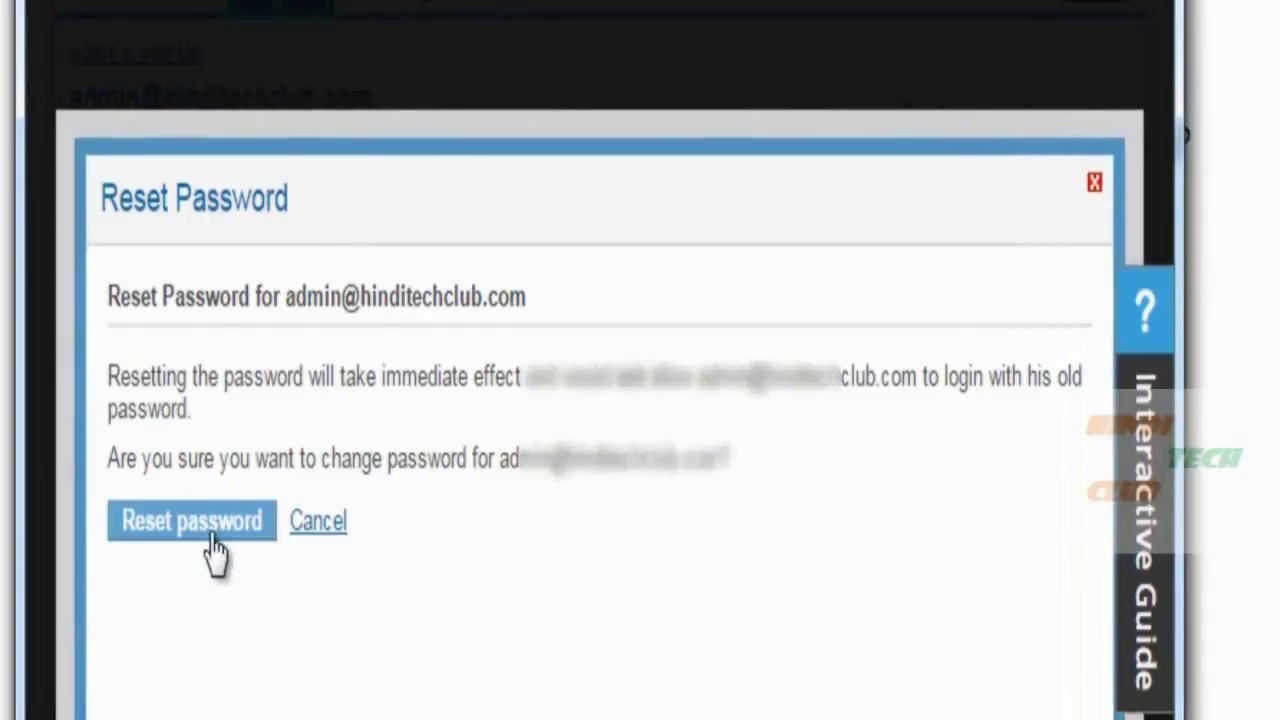
pyautogui.click(206, 543)
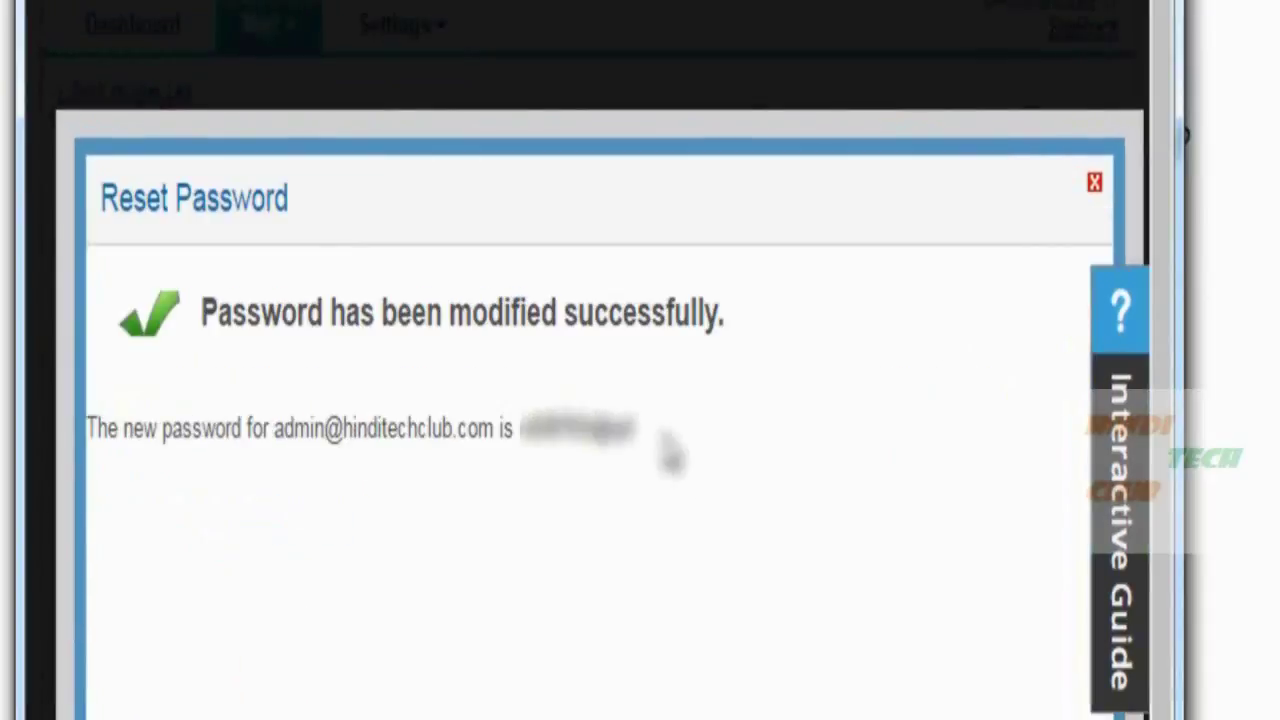
pyautogui.moveTo(518, 428); pyautogui.dragTo(632, 430)
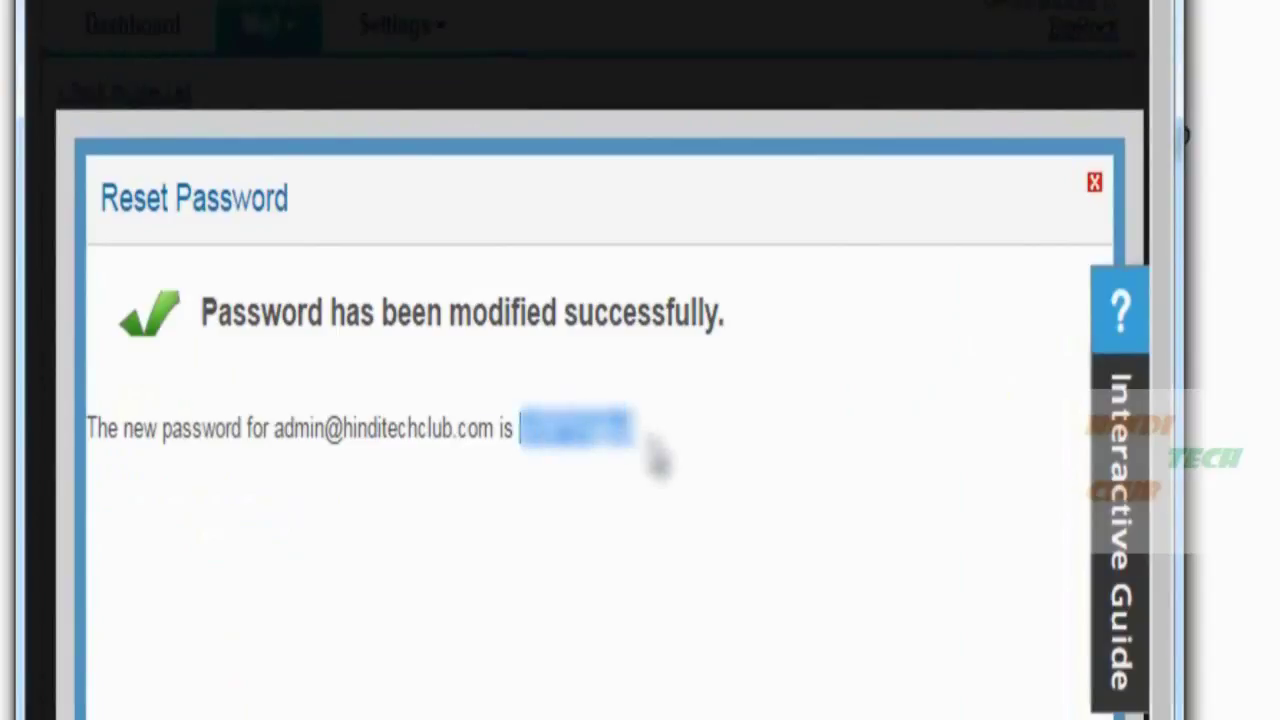
pyautogui.click(625, 478)
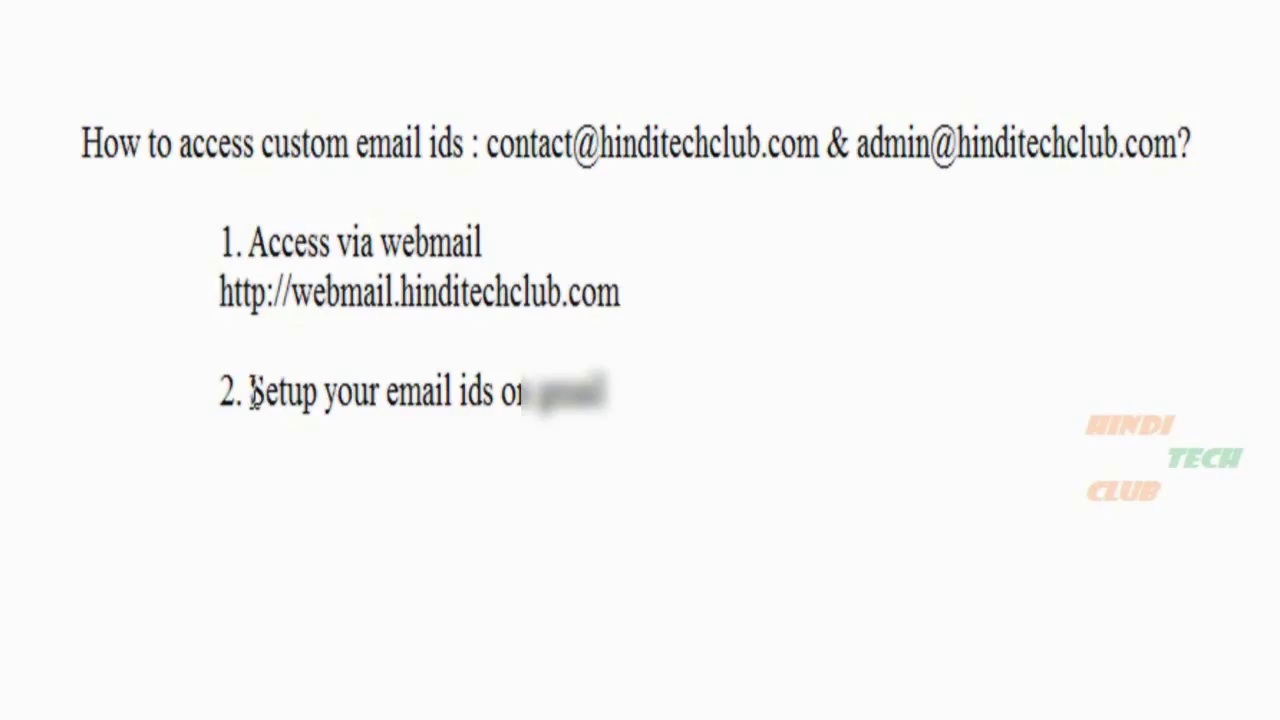
# Step: Highlight the 'Setup your email ids on gmail' step and the contact@ address in the notes
pyautogui.moveTo(250, 392); pyautogui.dragTo(526, 392)
pyautogui.moveTo(488, 143); pyautogui.dragTo(1178, 145)
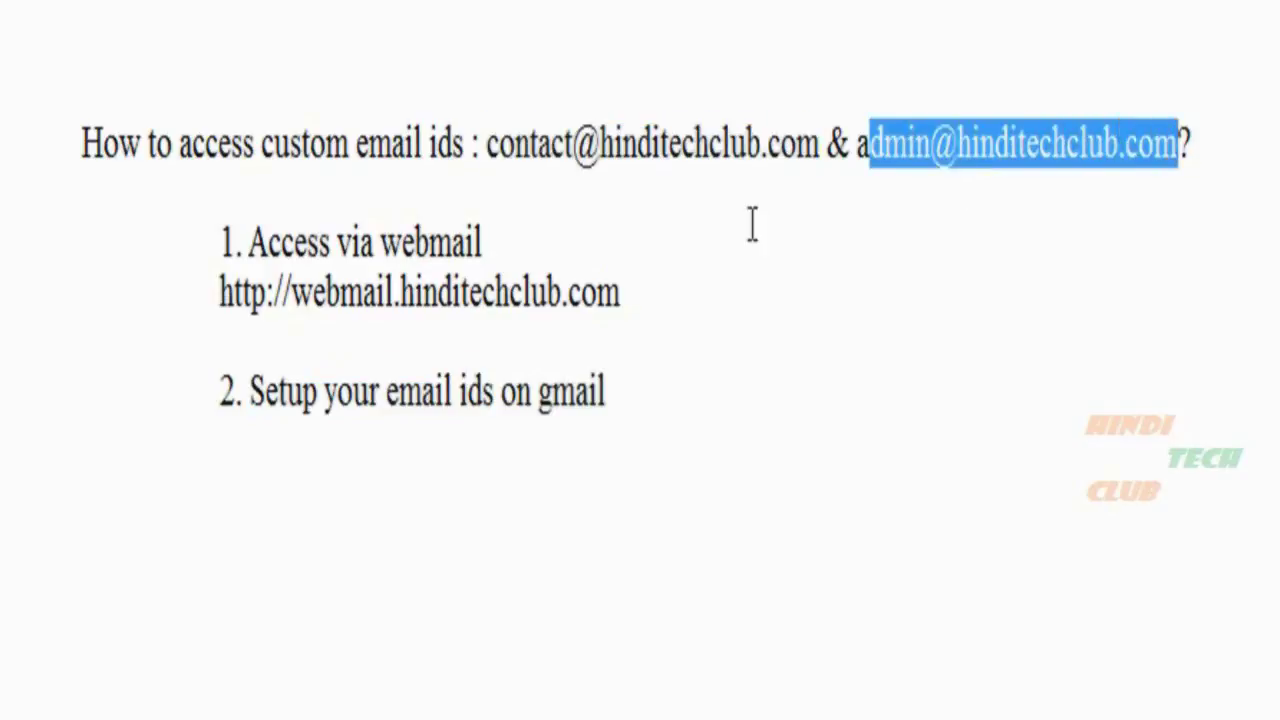
pyautogui.moveTo(253, 371); pyautogui.dragTo(653, 383)
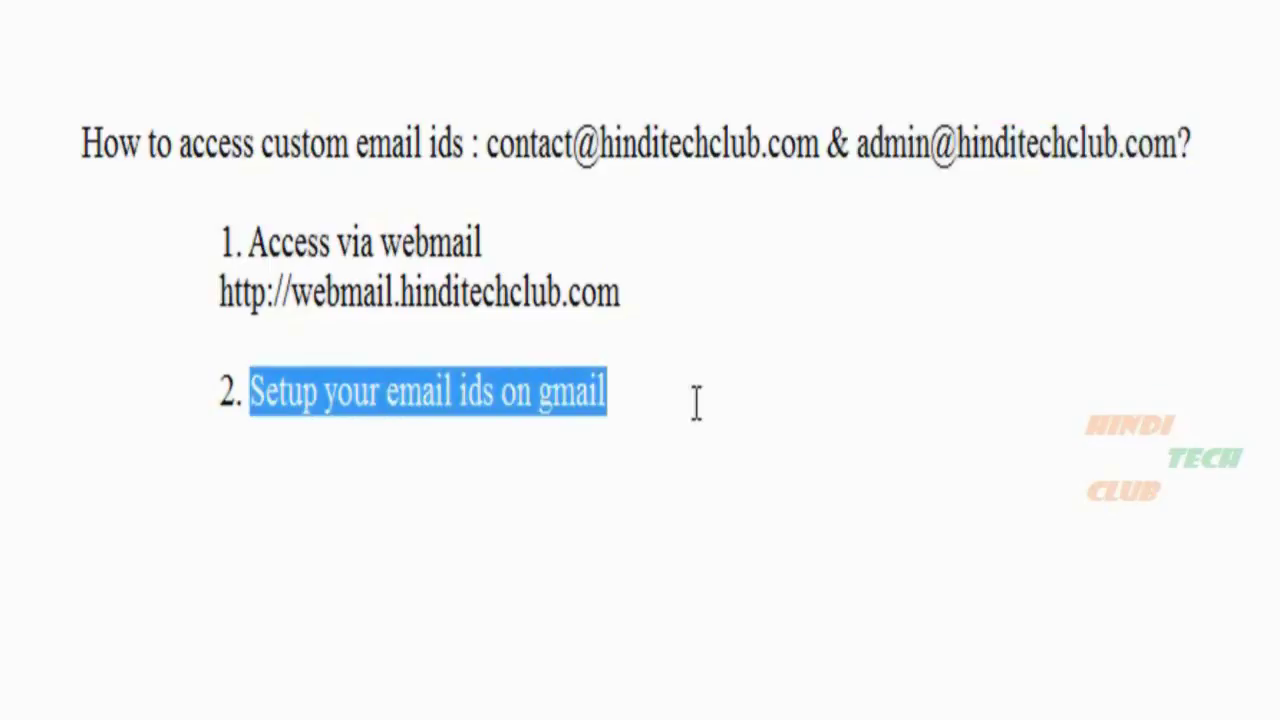
pyautogui.click(697, 403)
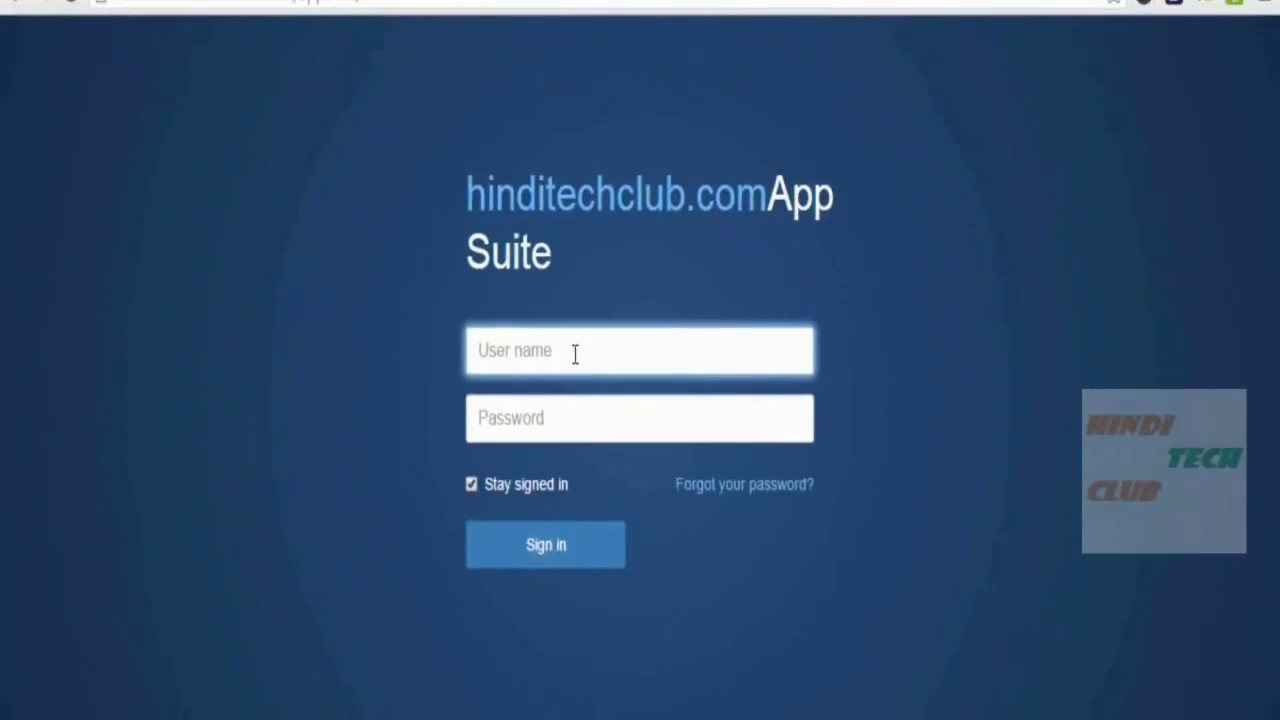
# Step: Enter the contact user name on the App Suite sign-in, accepting the autocomplete suggestion
pyautogui.write('contact')
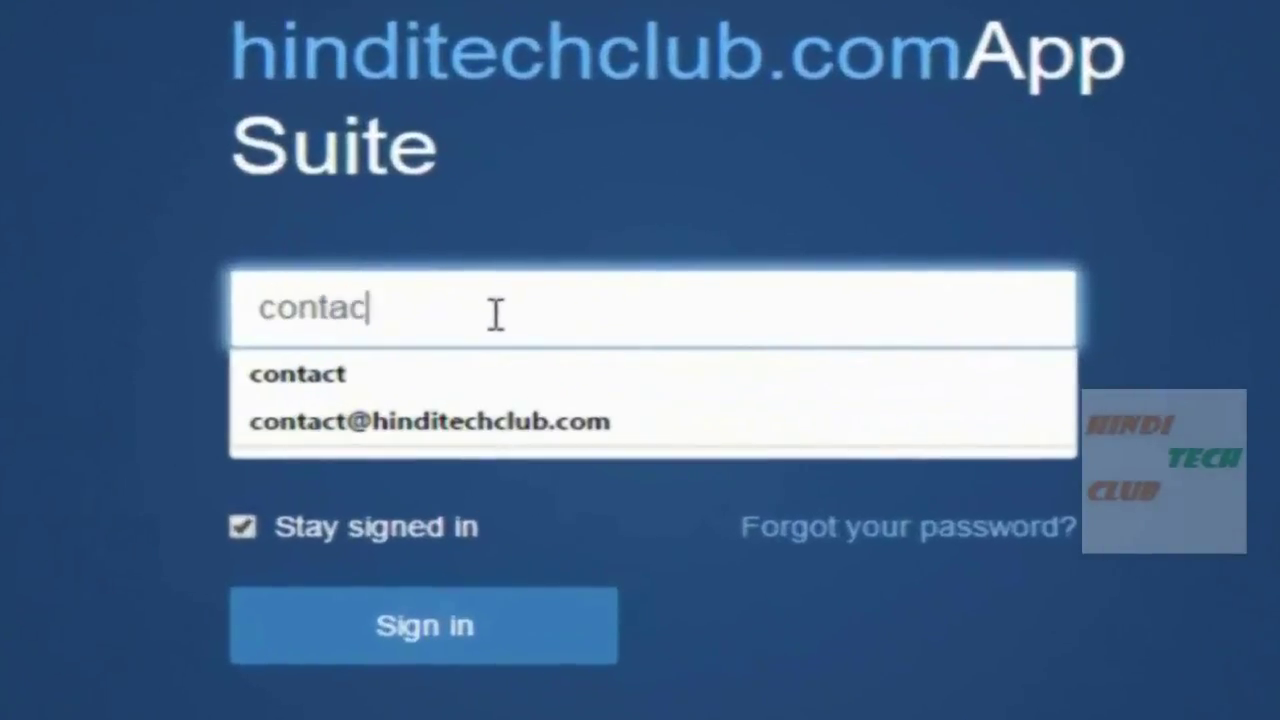
pyautogui.press('Tab')
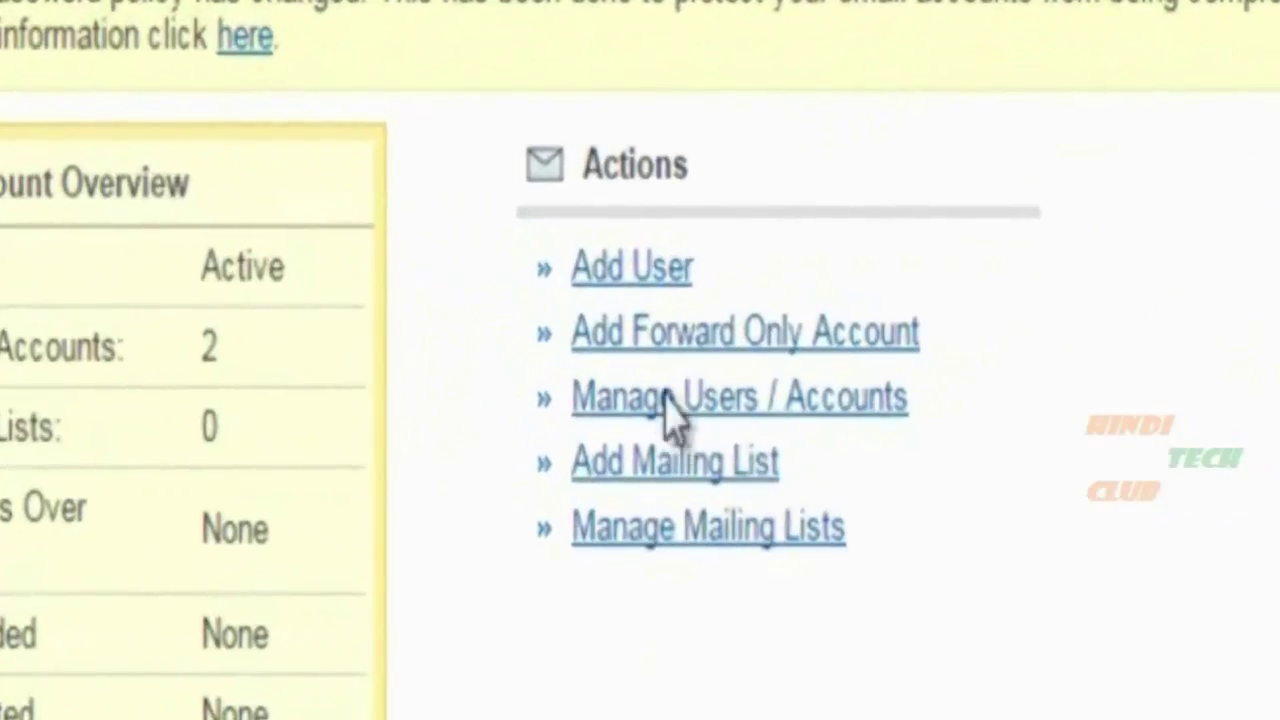
# Step: Reset the contact mailbox password, copy the new password, and paste it into the webmail Password field
pyautogui.click(672, 405)
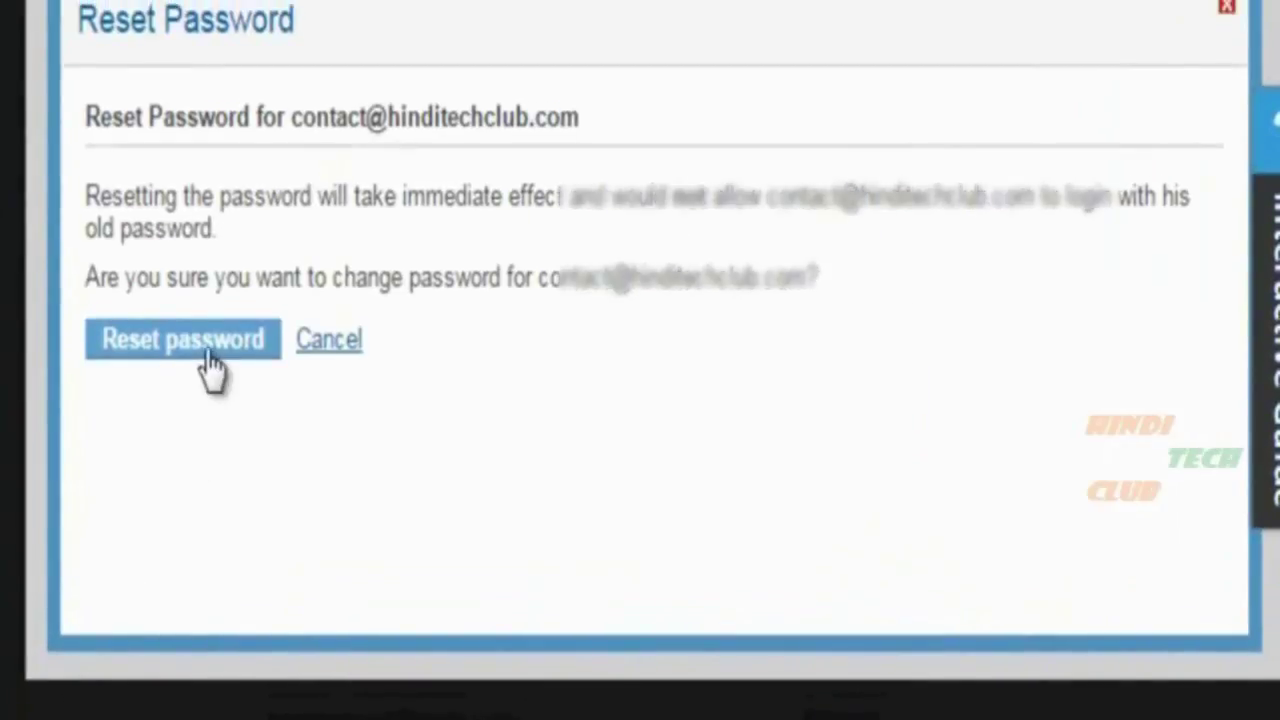
pyautogui.click(208, 358)
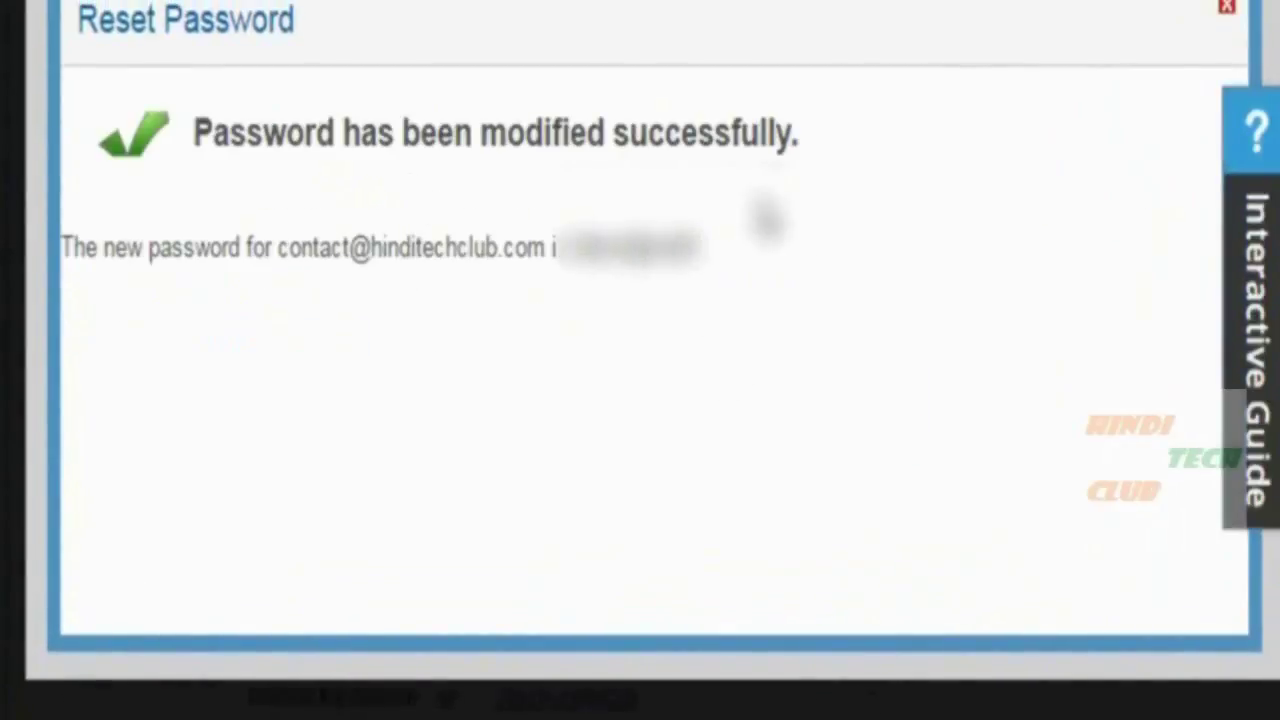
pyautogui.moveTo(584, 248); pyautogui.dragTo(706, 248)
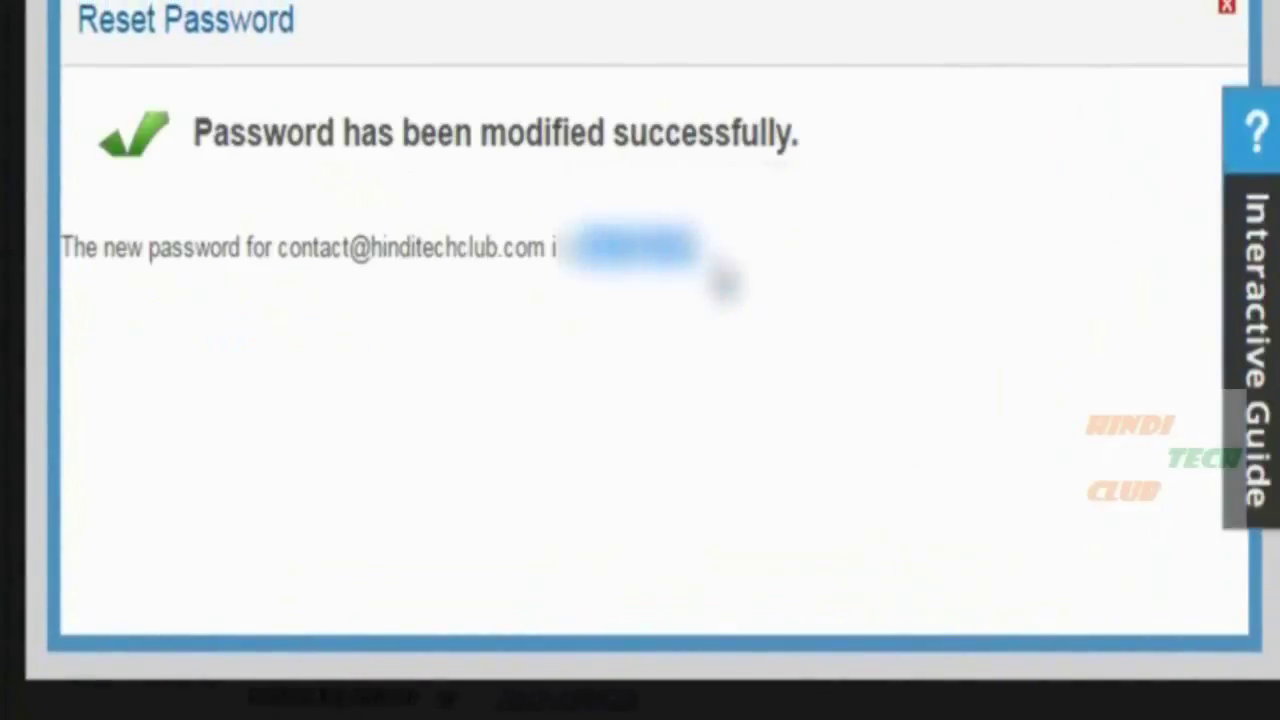
pyautogui.rightClick(678, 254)
pyautogui.click(720, 282)
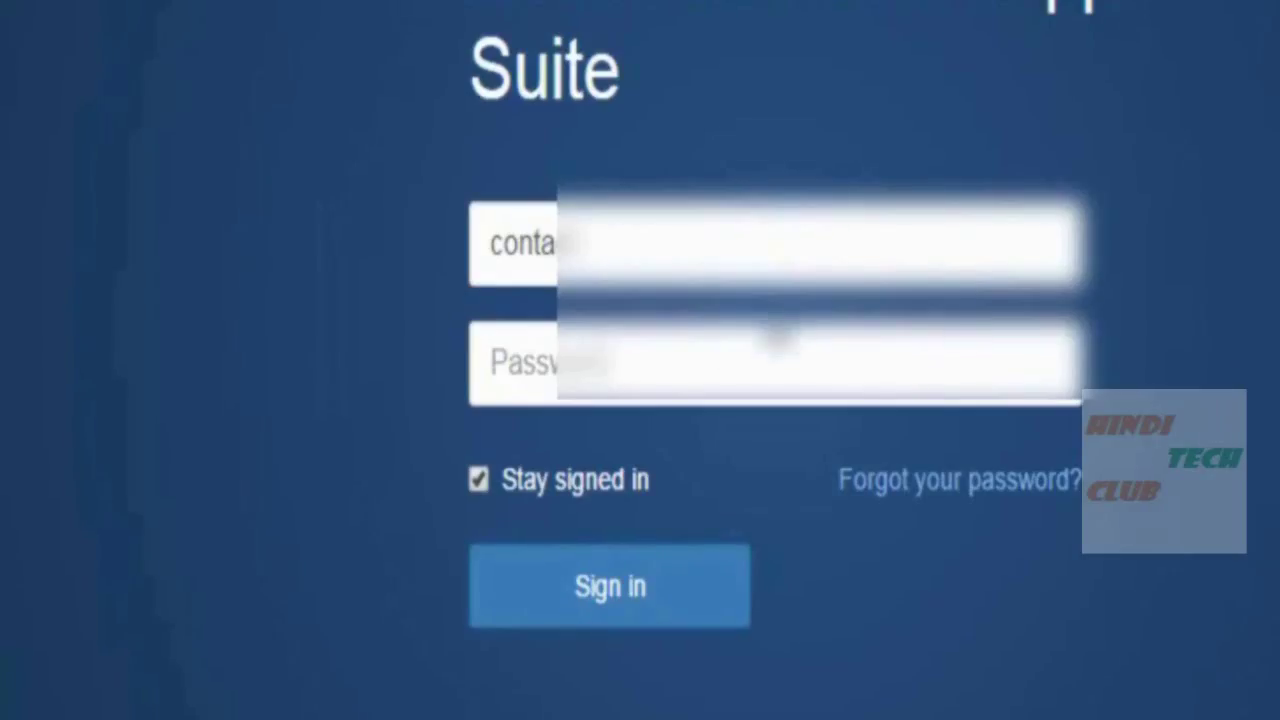
pyautogui.click(608, 362)
pyautogui.rightClick(602, 360)
# Step: Paste the new password, sign in to the contact mailbox's empty Inbox, then sign out
pyautogui.click(690, 611)
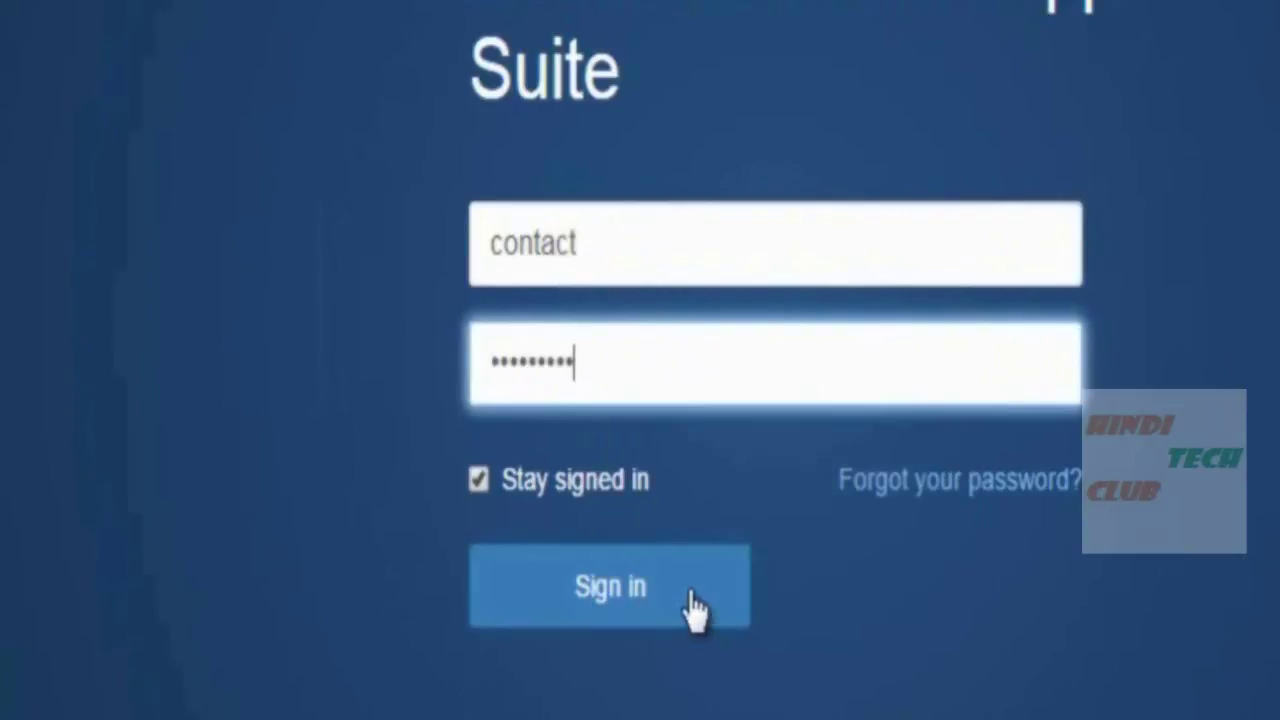
pyautogui.click(617, 588)
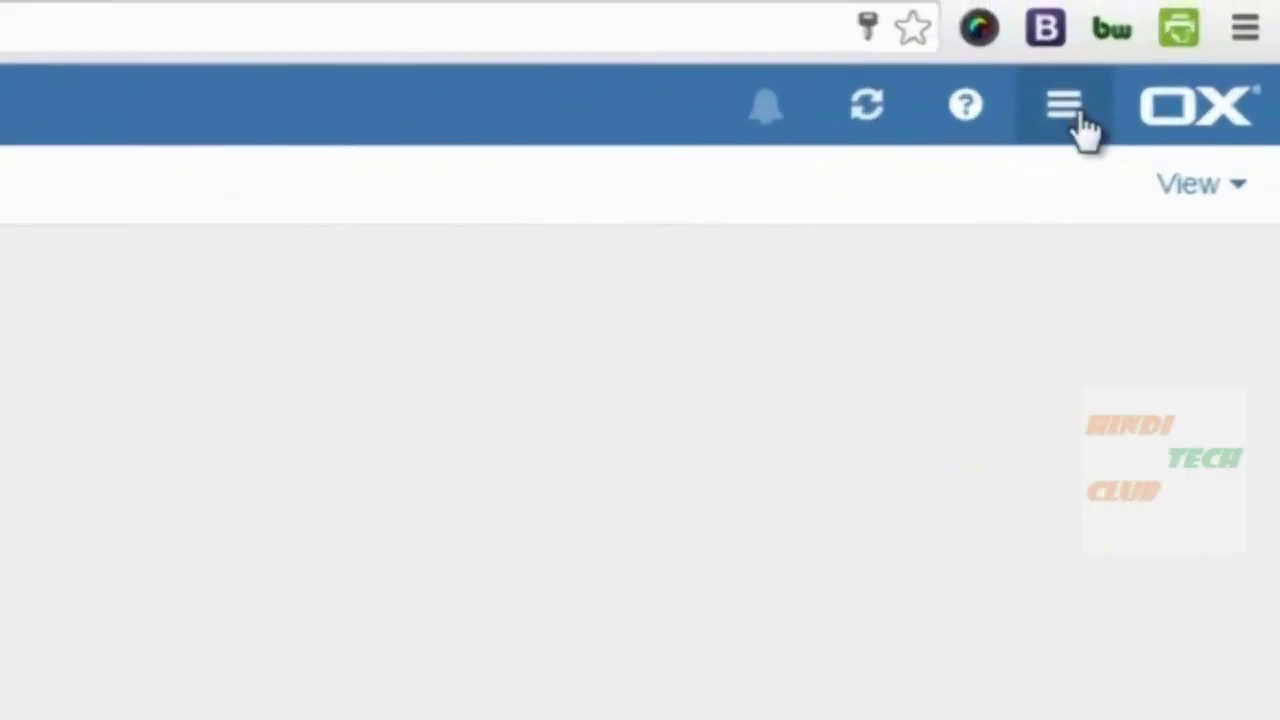
pyautogui.click(1080, 114)
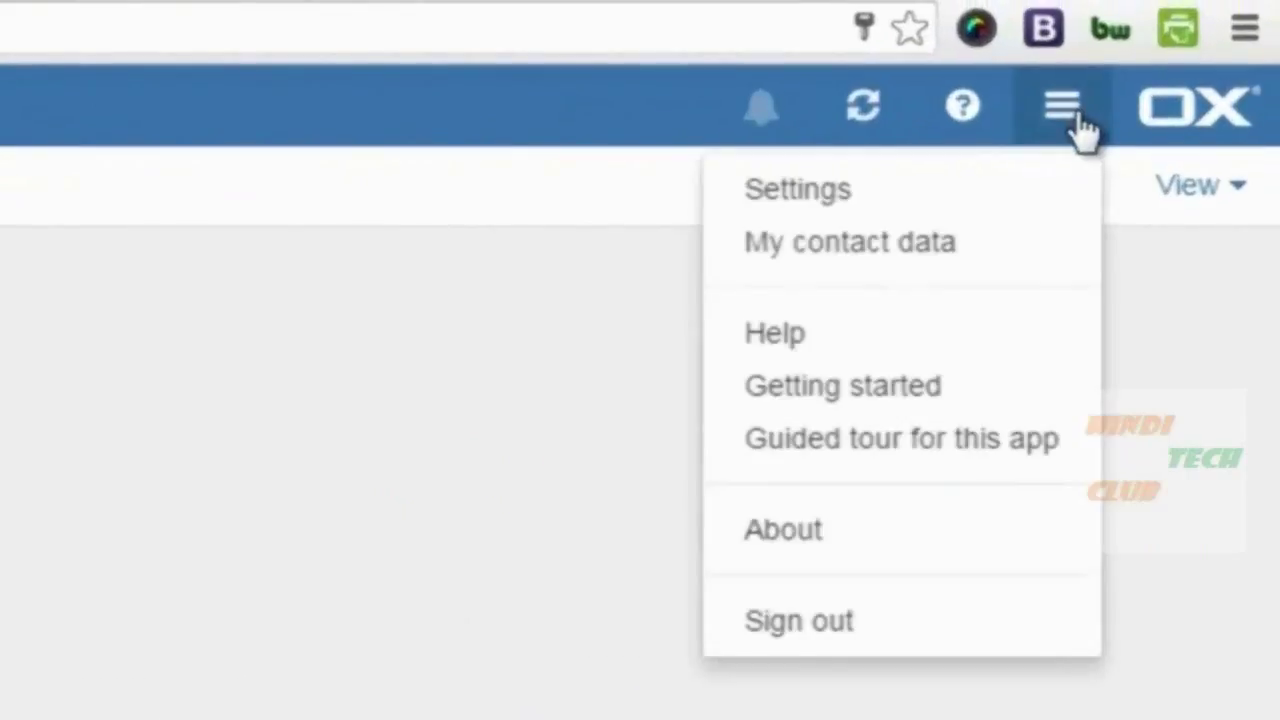
pyautogui.click(822, 645)
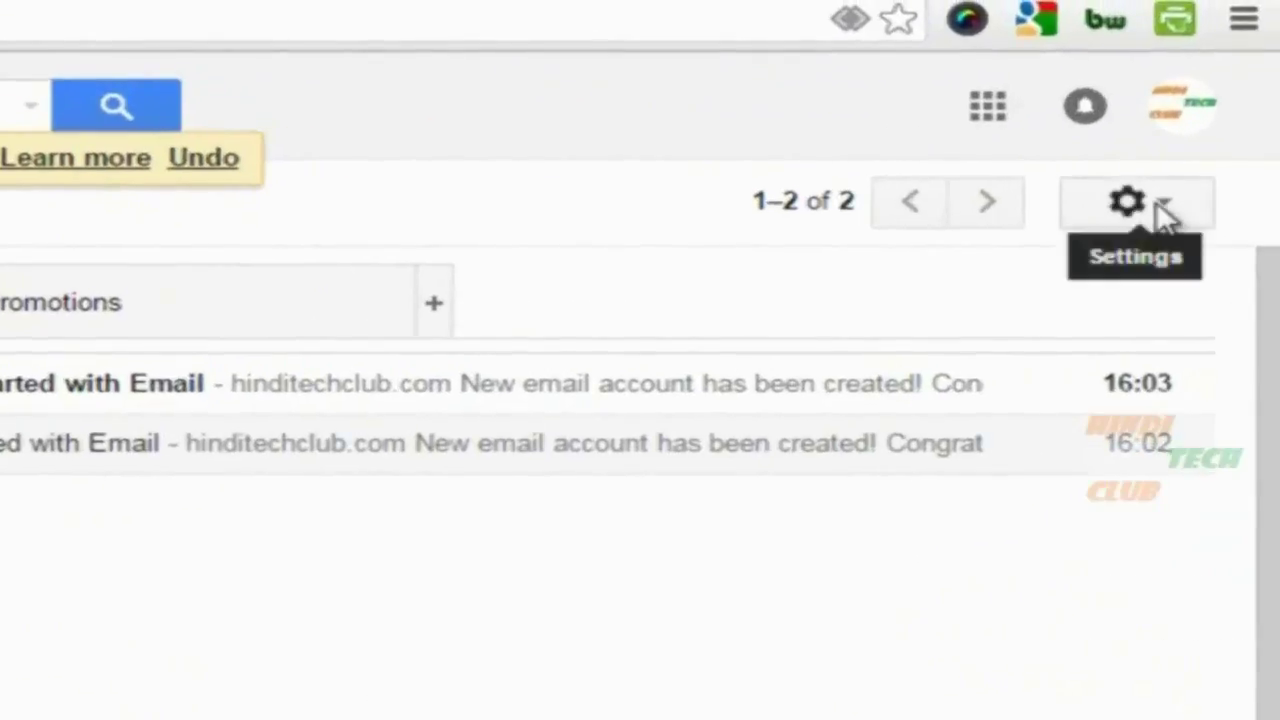
# Step: Open Gmail's Accounts and Import settings and highlight the current Send mail as address
pyautogui.click(1165, 210)
pyautogui.click(811, 541)
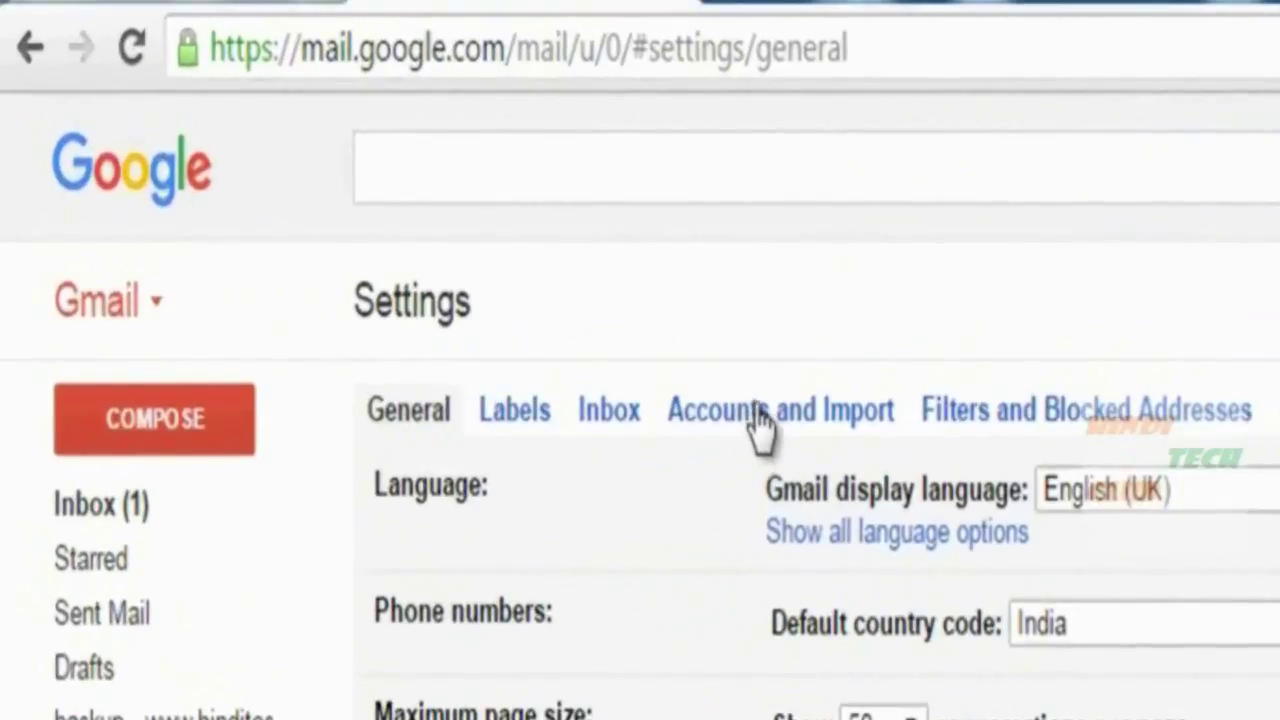
pyautogui.click(755, 425)
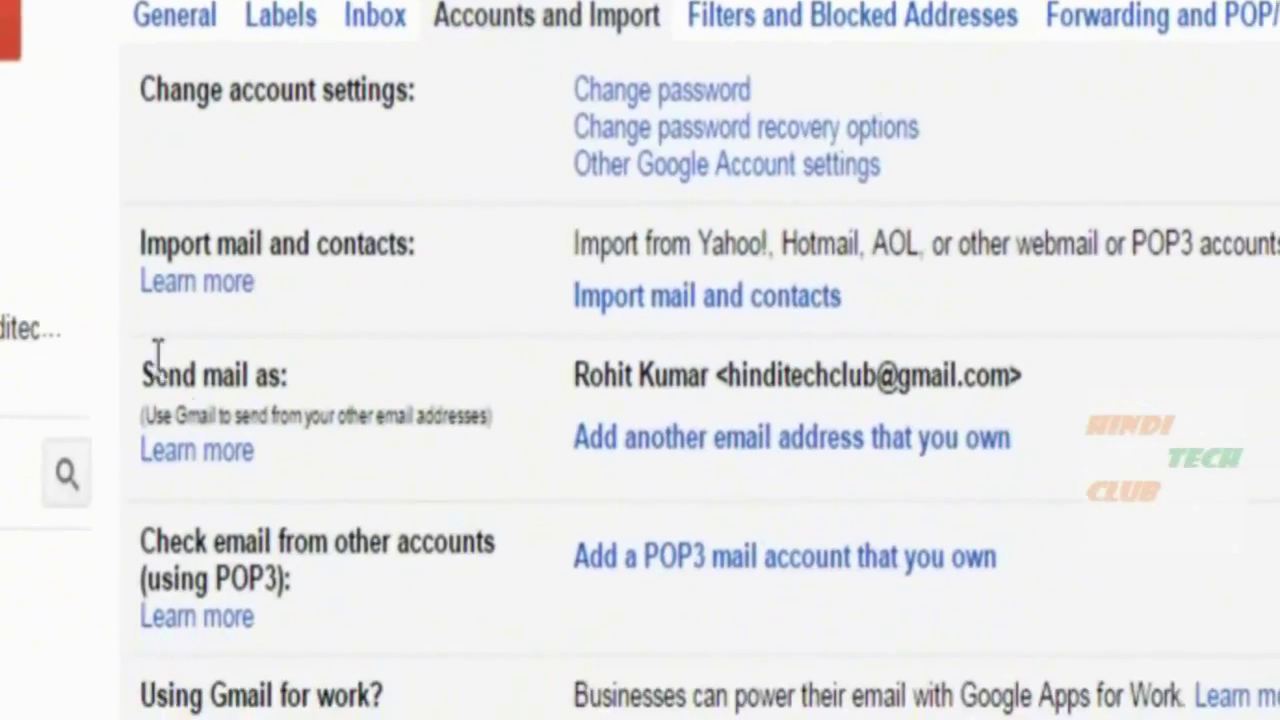
pyautogui.moveTo(153, 365); pyautogui.dragTo(284, 376)
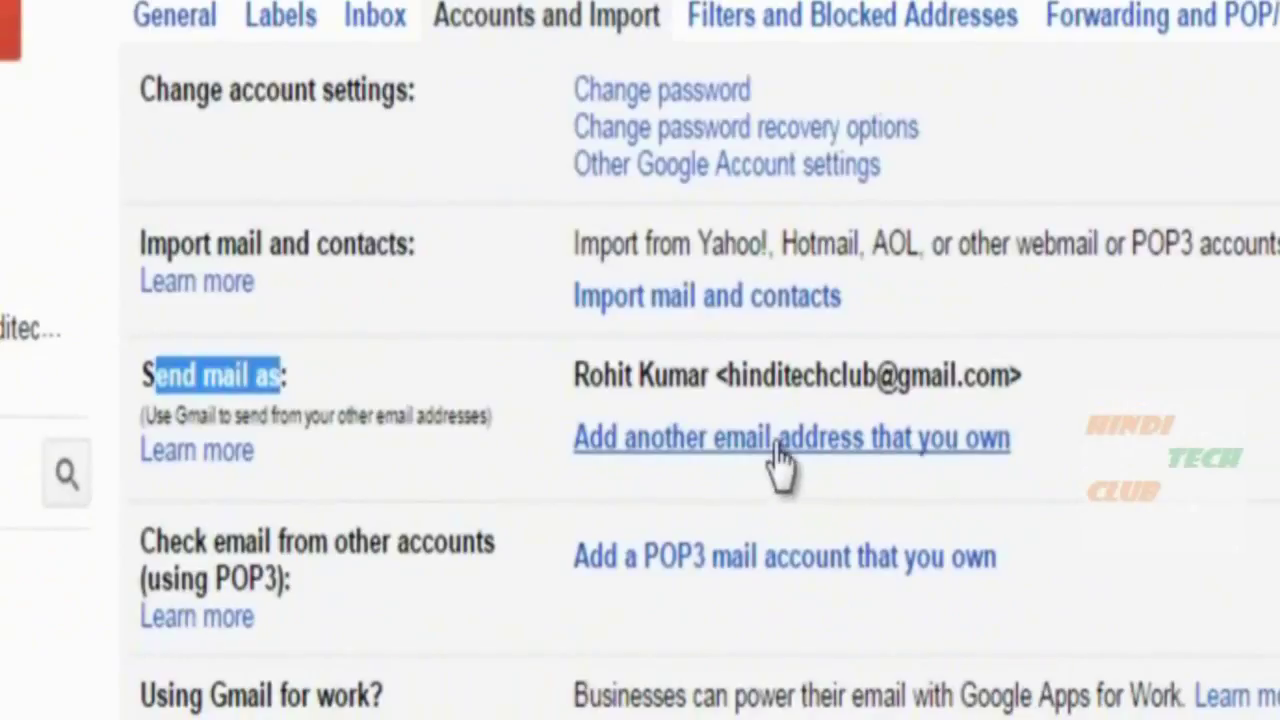
pyautogui.moveTo(745, 385); pyautogui.dragTo(1005, 382)
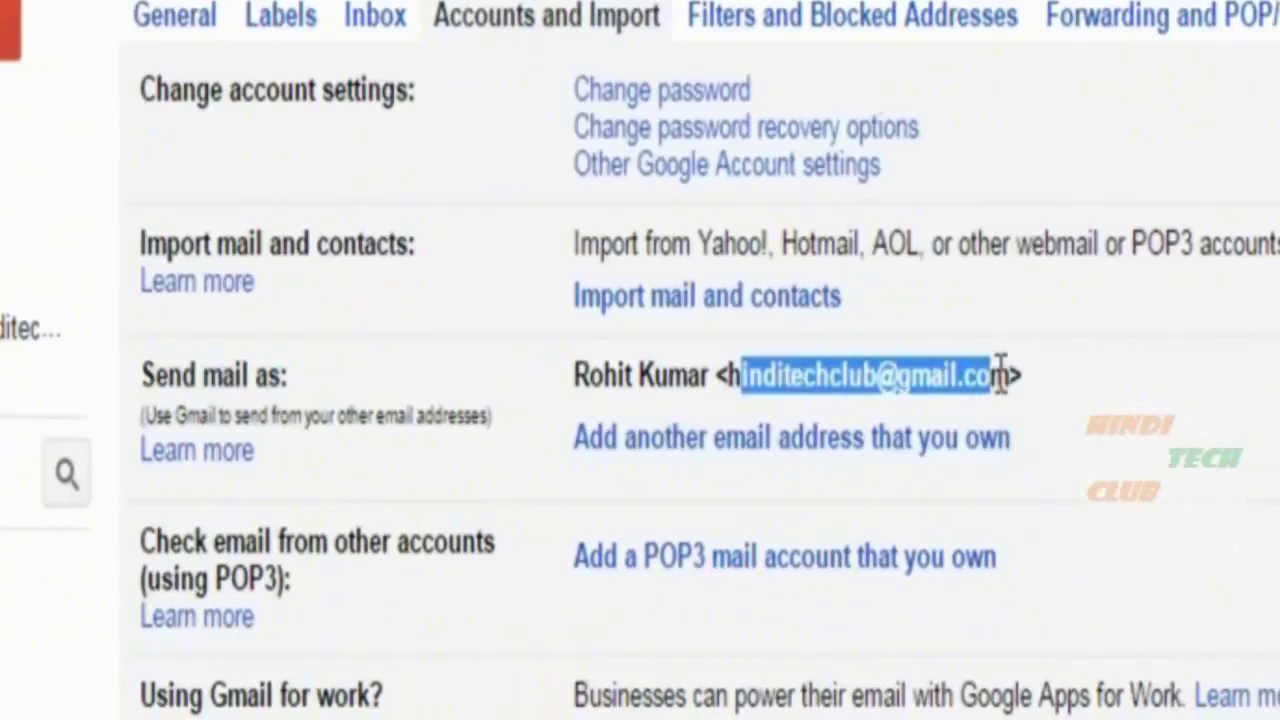
pyautogui.click(768, 440)
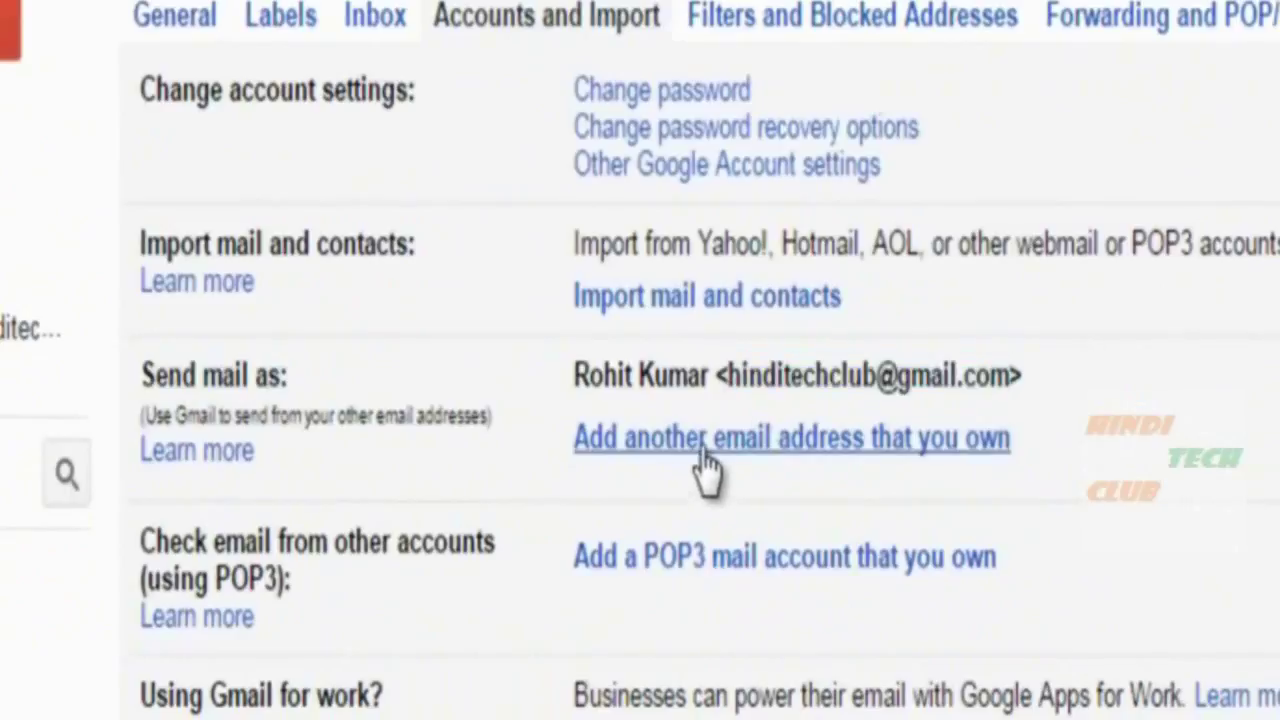
# Step: Enter the contact@ domain address as a new send-from address
pyautogui.click(704, 466)
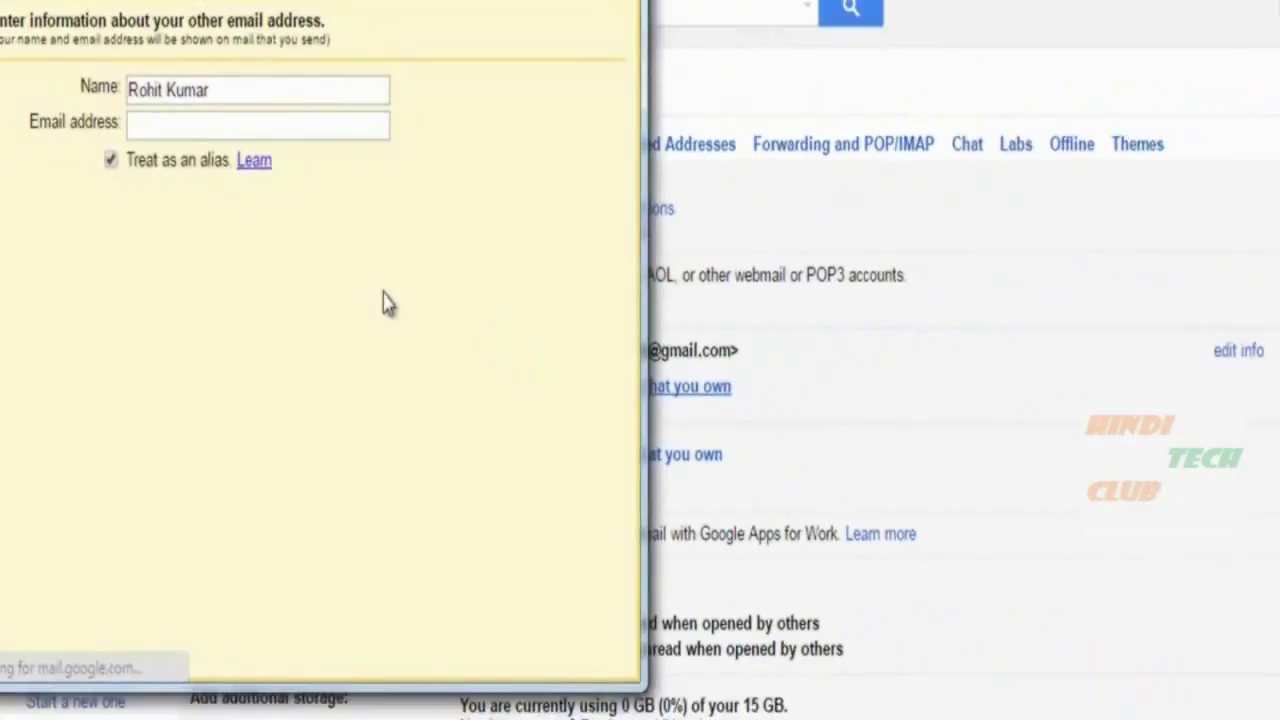
pyautogui.click(198, 111)
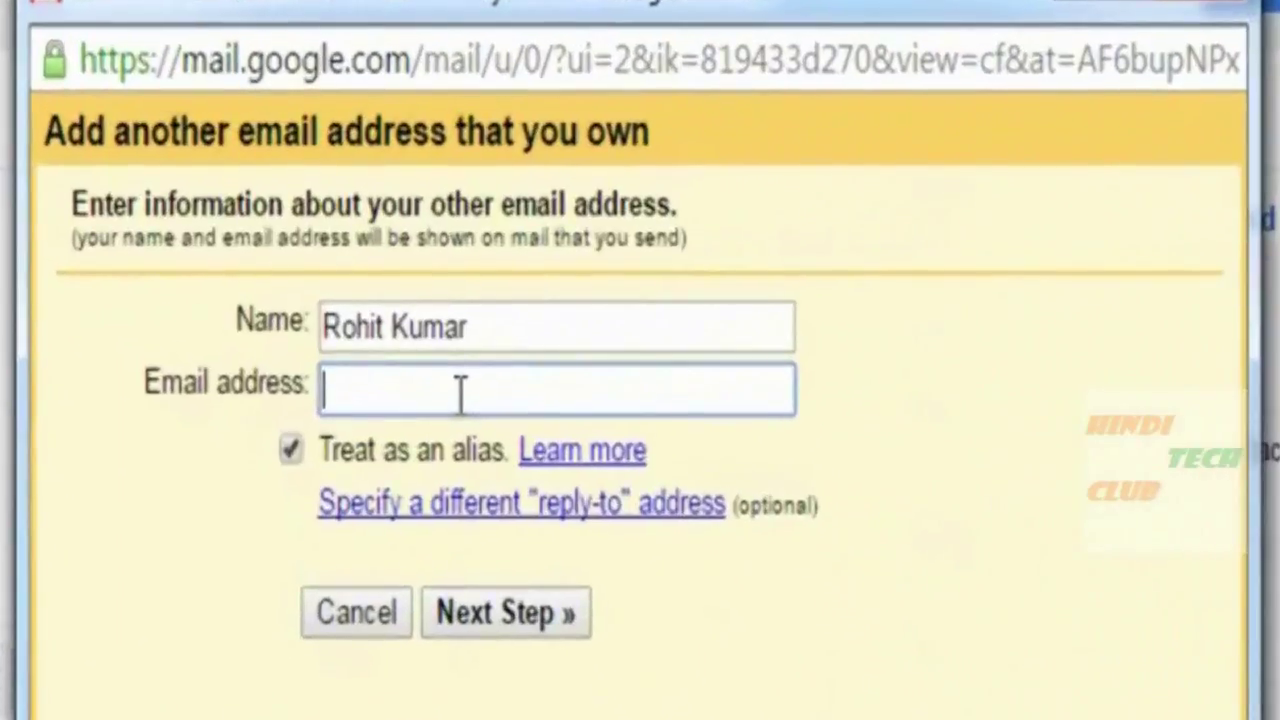
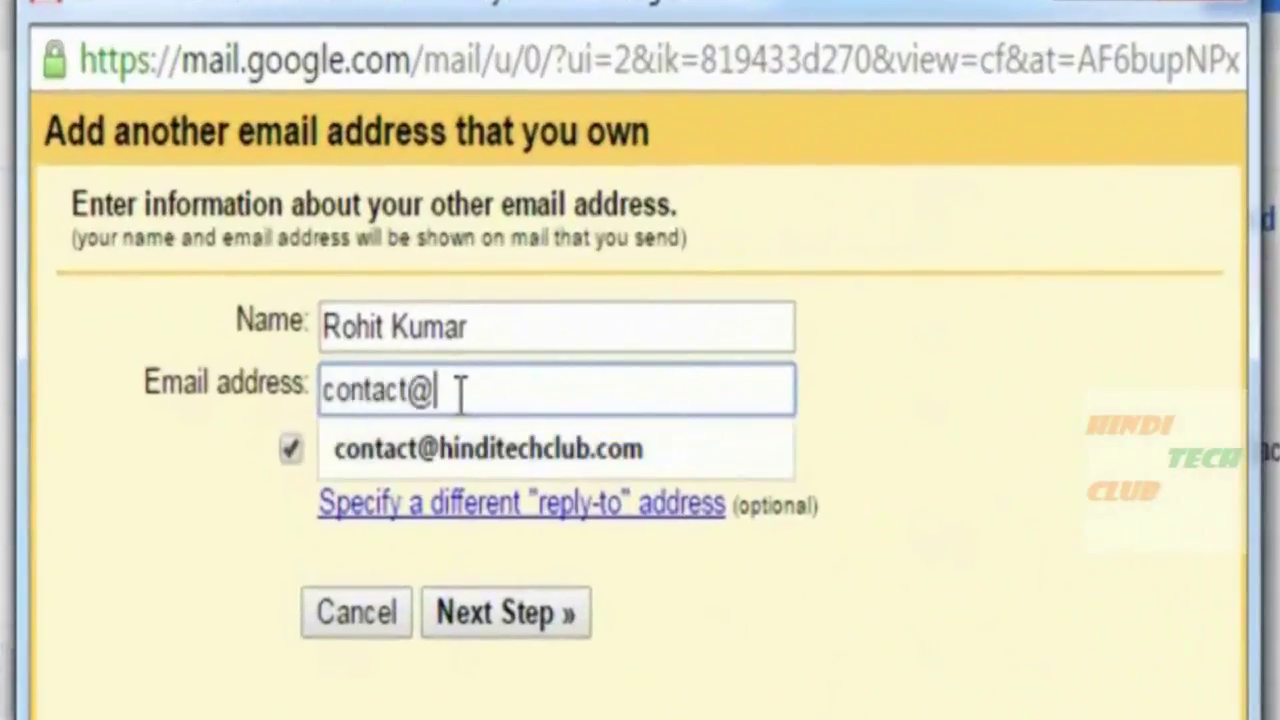
pyautogui.press('Down')
pyautogui.press('Return')
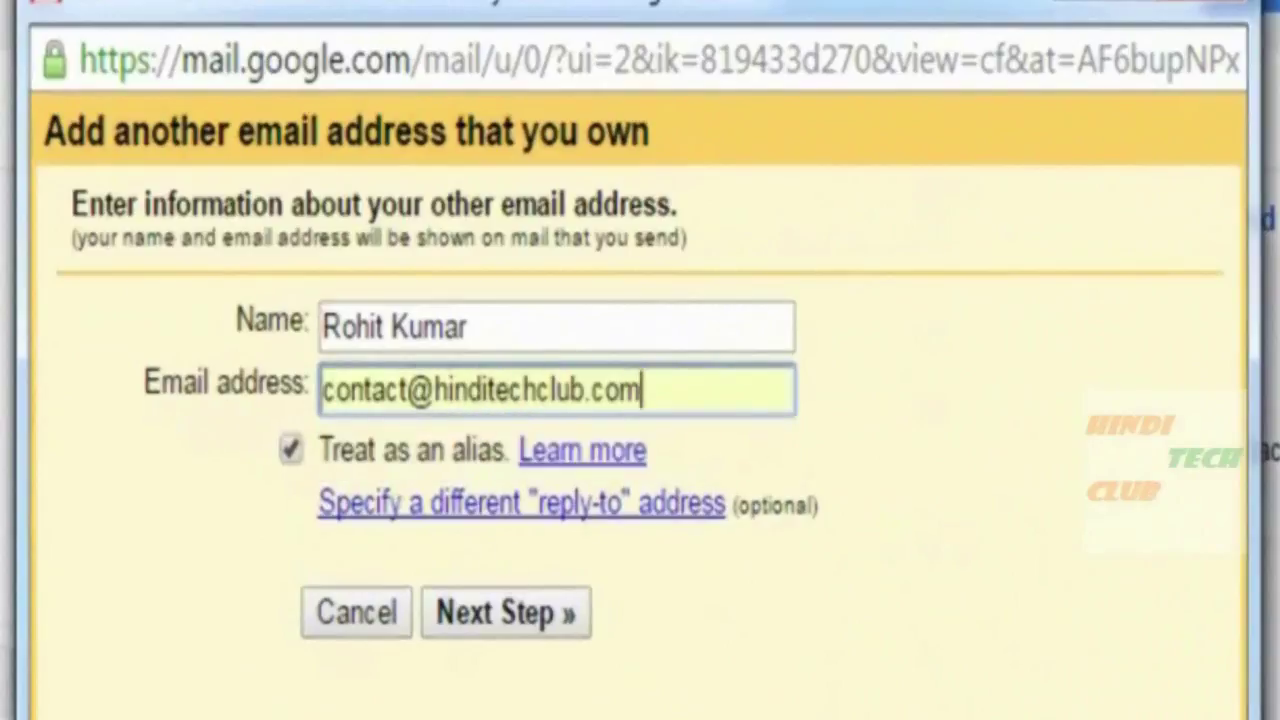
pyautogui.click(518, 628)
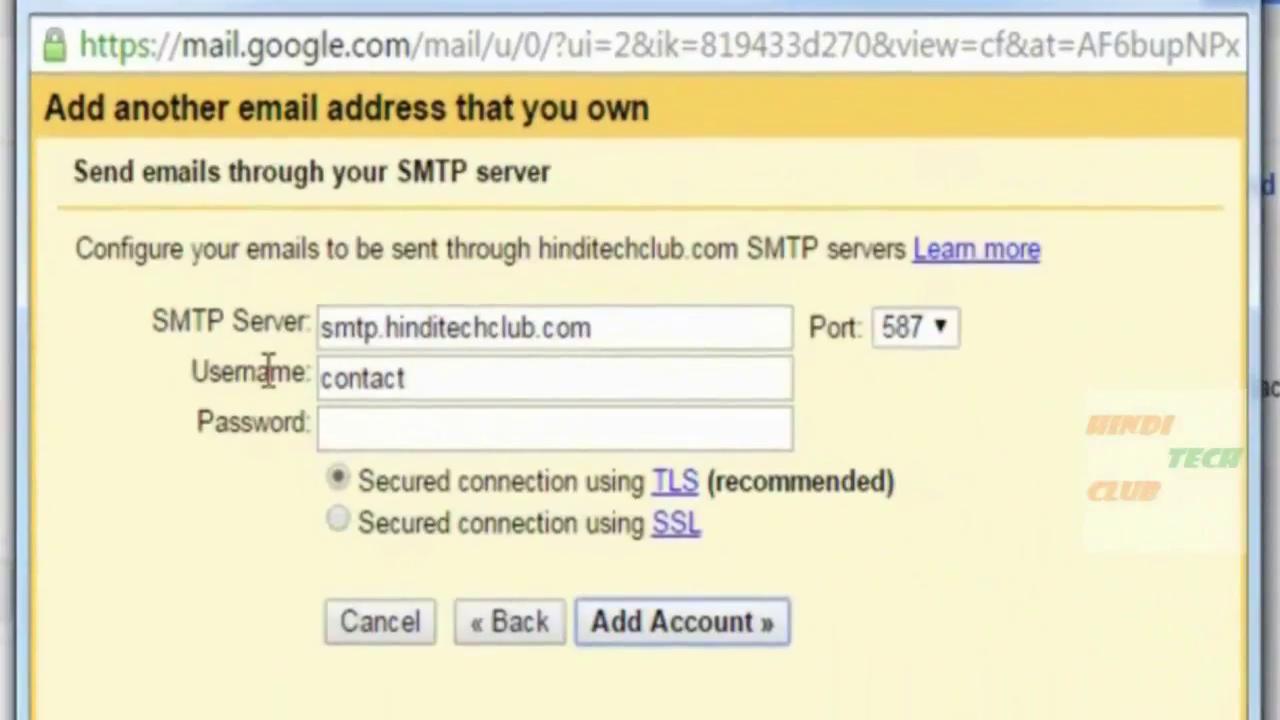
pyautogui.click(444, 382)
pyautogui.write('@')
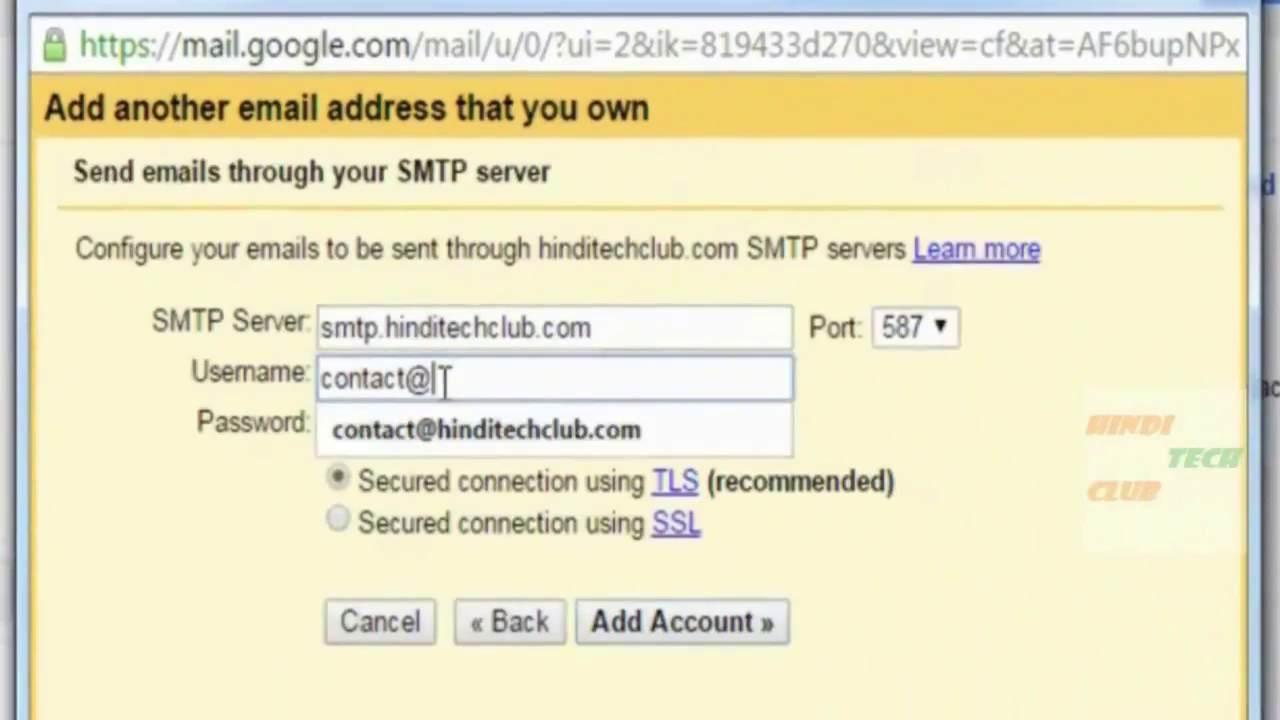
pyautogui.write('hin')
pyautogui.press('Down')
pyautogui.press('Return')
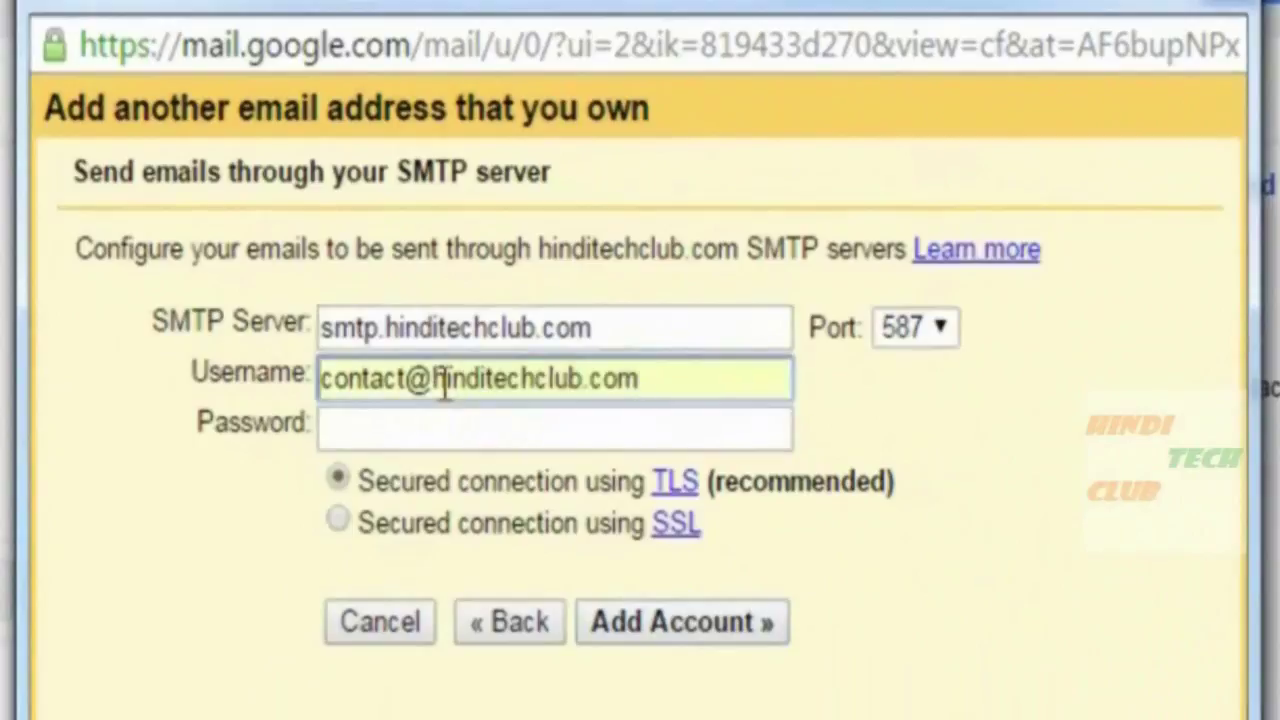
pyautogui.click(434, 423)
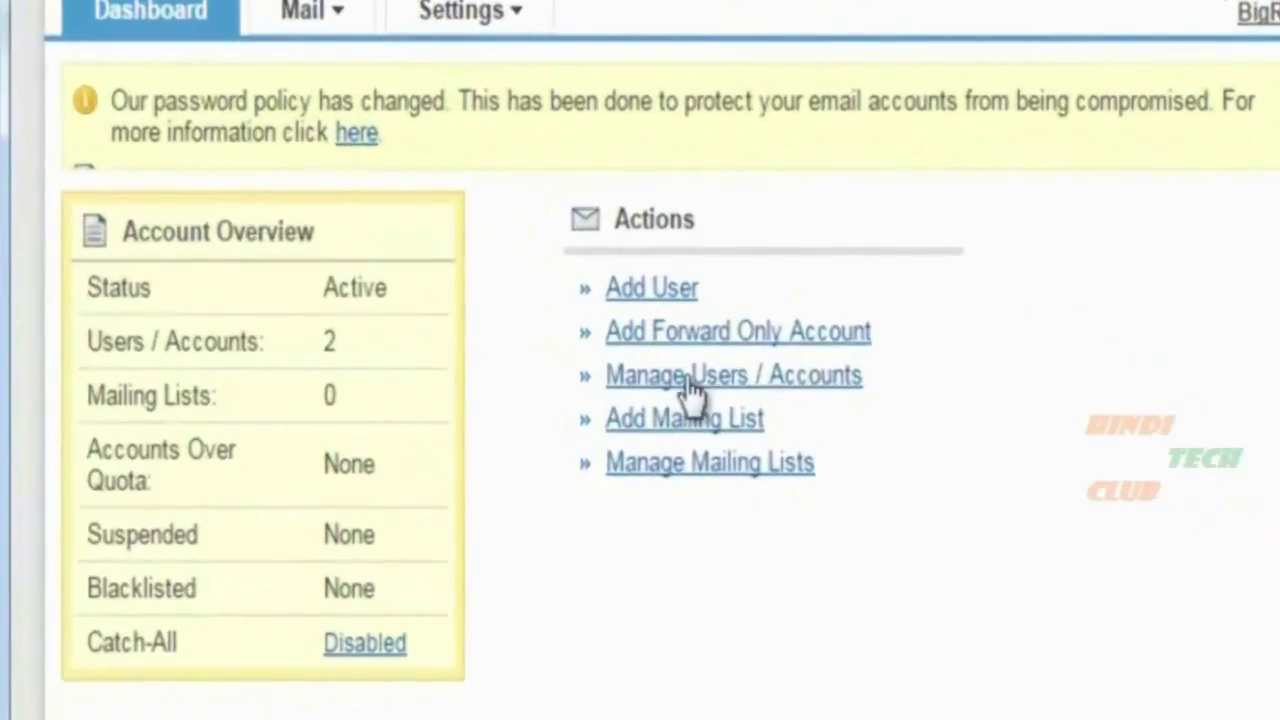
# Step: Reset the contact mailbox password in BigRock and copy the newly generated password
pyautogui.click(687, 377)
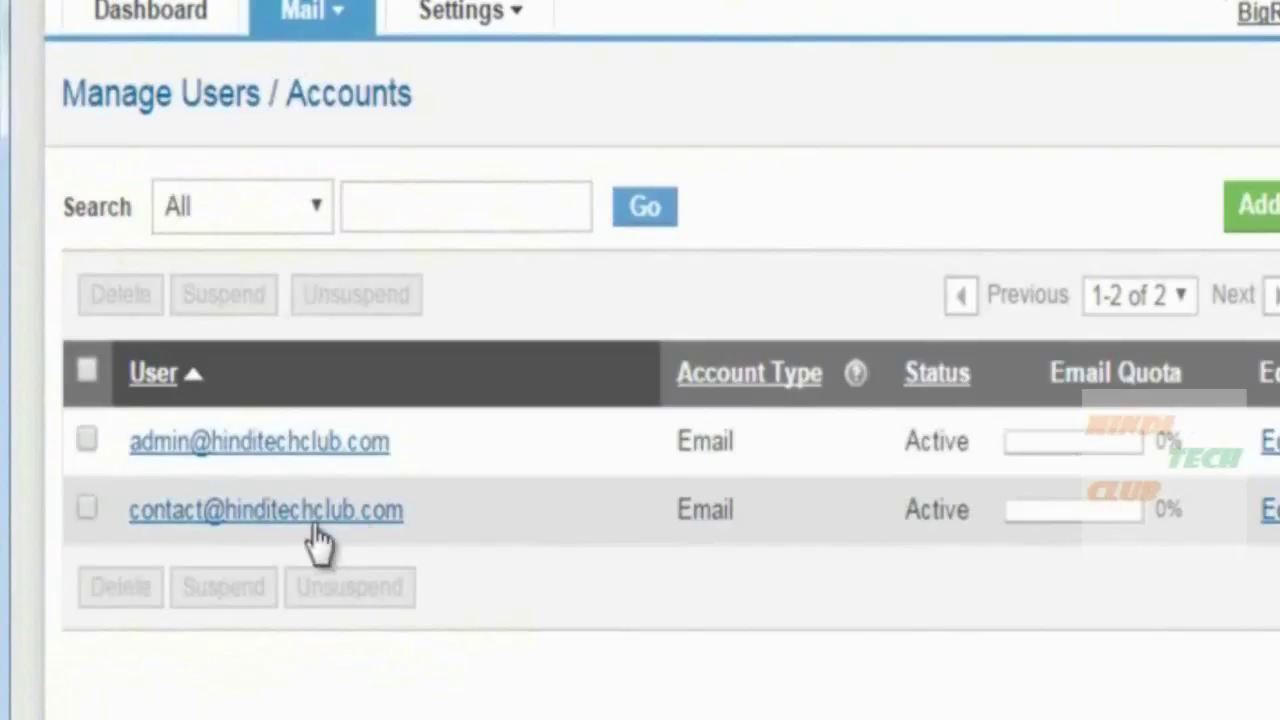
pyautogui.click(230, 511)
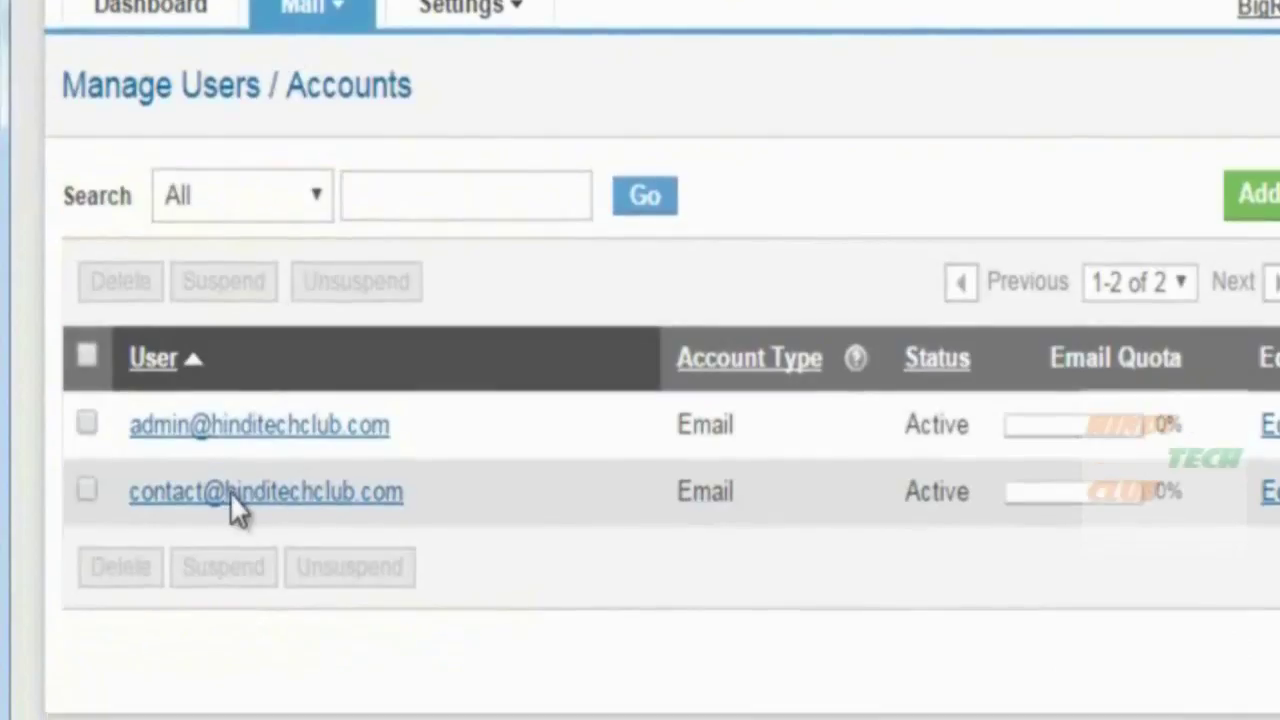
pyautogui.click(362, 510)
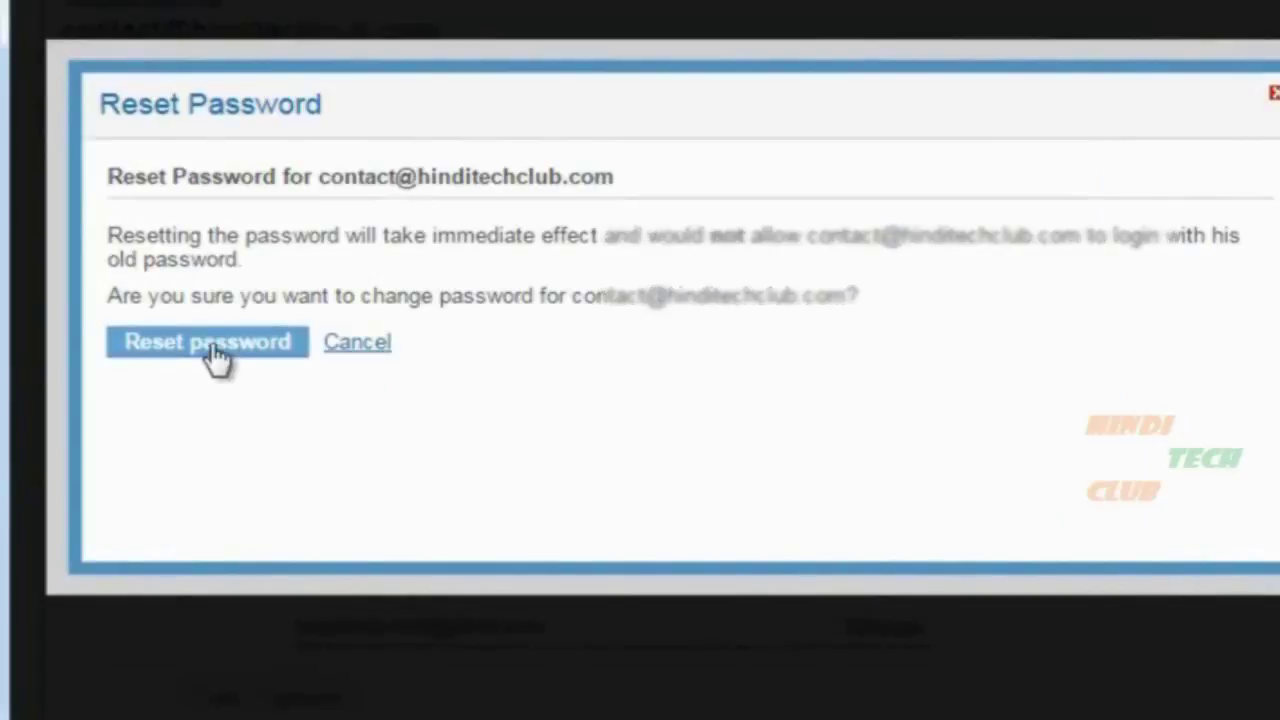
pyautogui.click(210, 343)
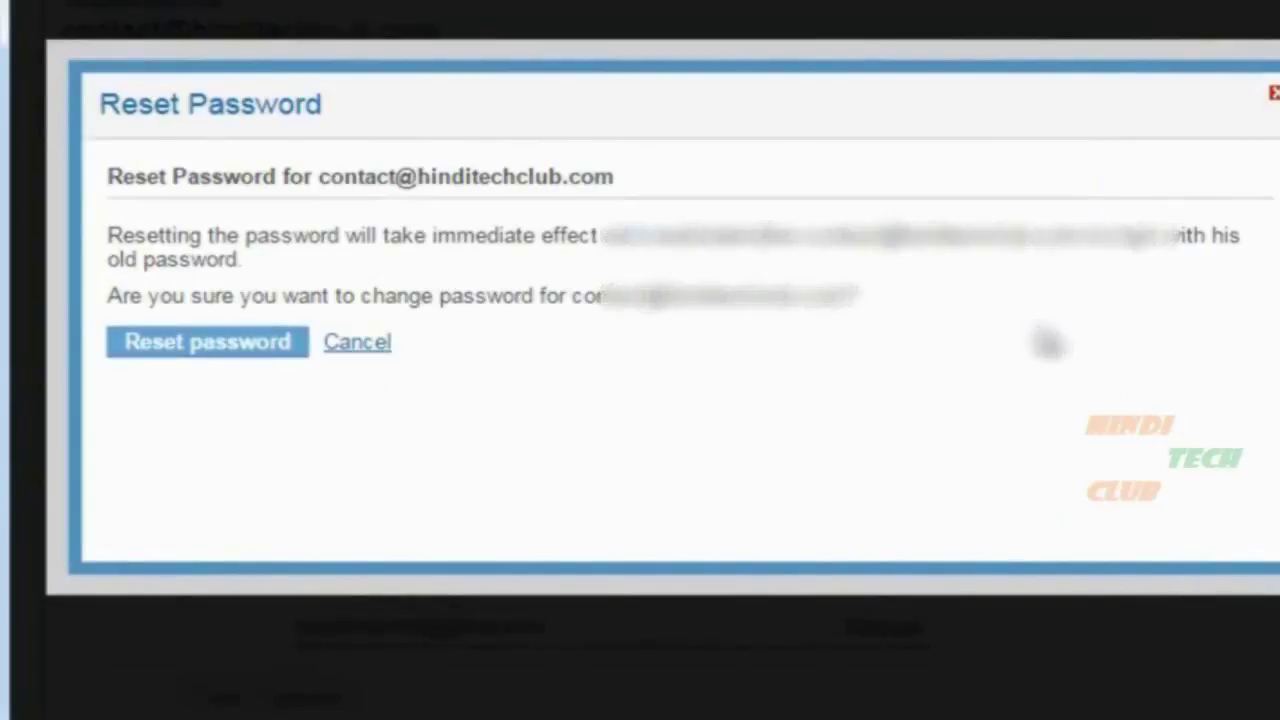
pyautogui.moveTo(606, 273); pyautogui.dragTo(722, 275)
pyautogui.rightClick(701, 269)
pyautogui.click(755, 290)
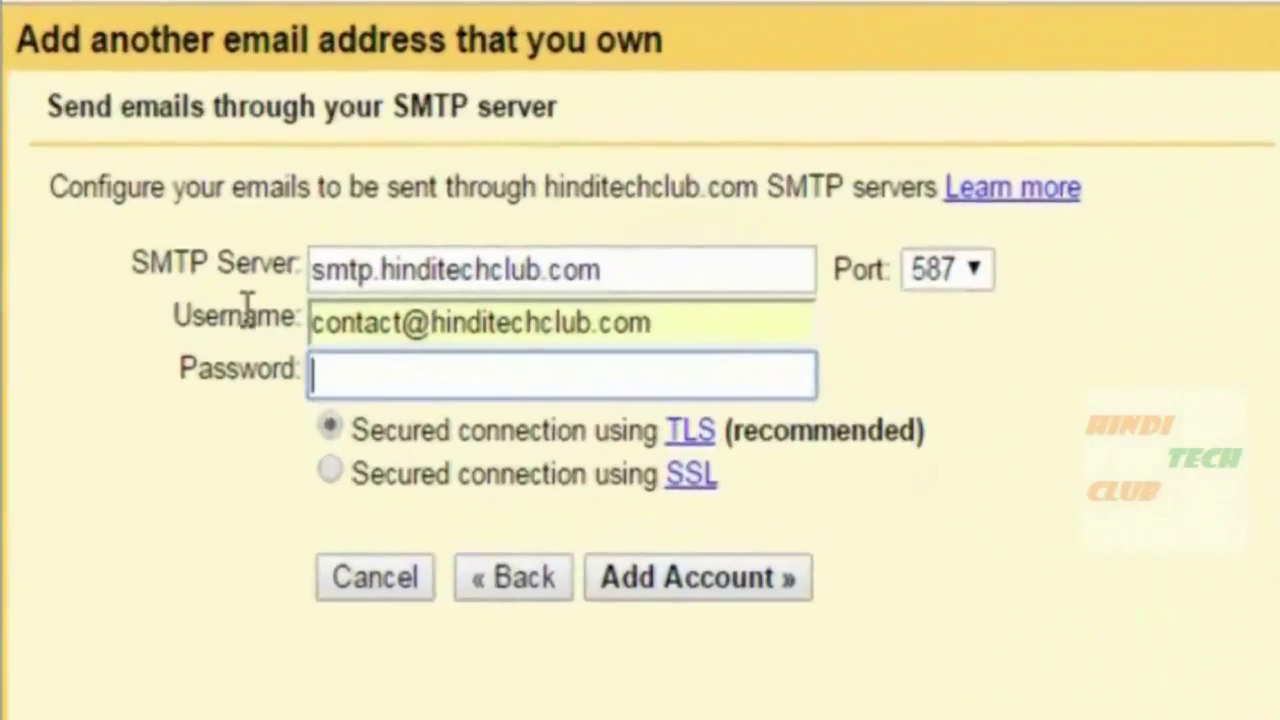
# Step: Paste the new password into the SMTP settings and add the contact account with TLS
pyautogui.moveTo(314, 323); pyautogui.dragTo(676, 327)
pyautogui.click(480, 388)
pyautogui.rightClick(378, 374)
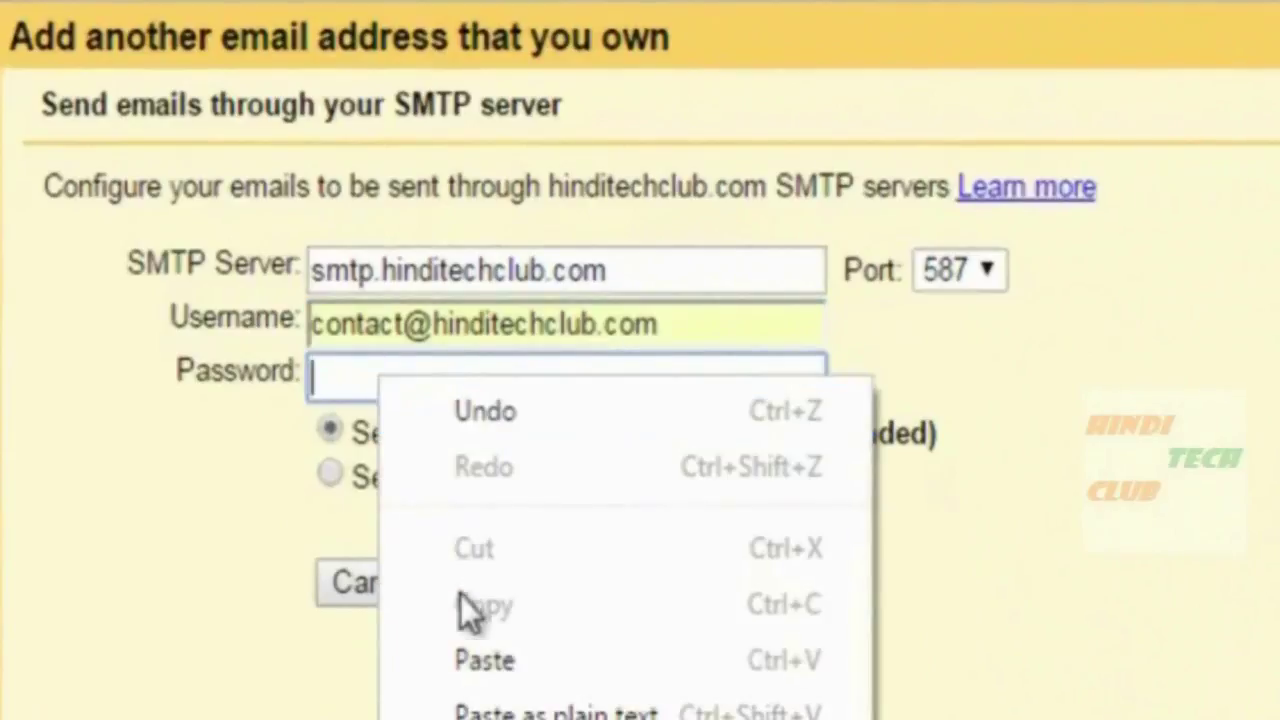
pyautogui.click(478, 662)
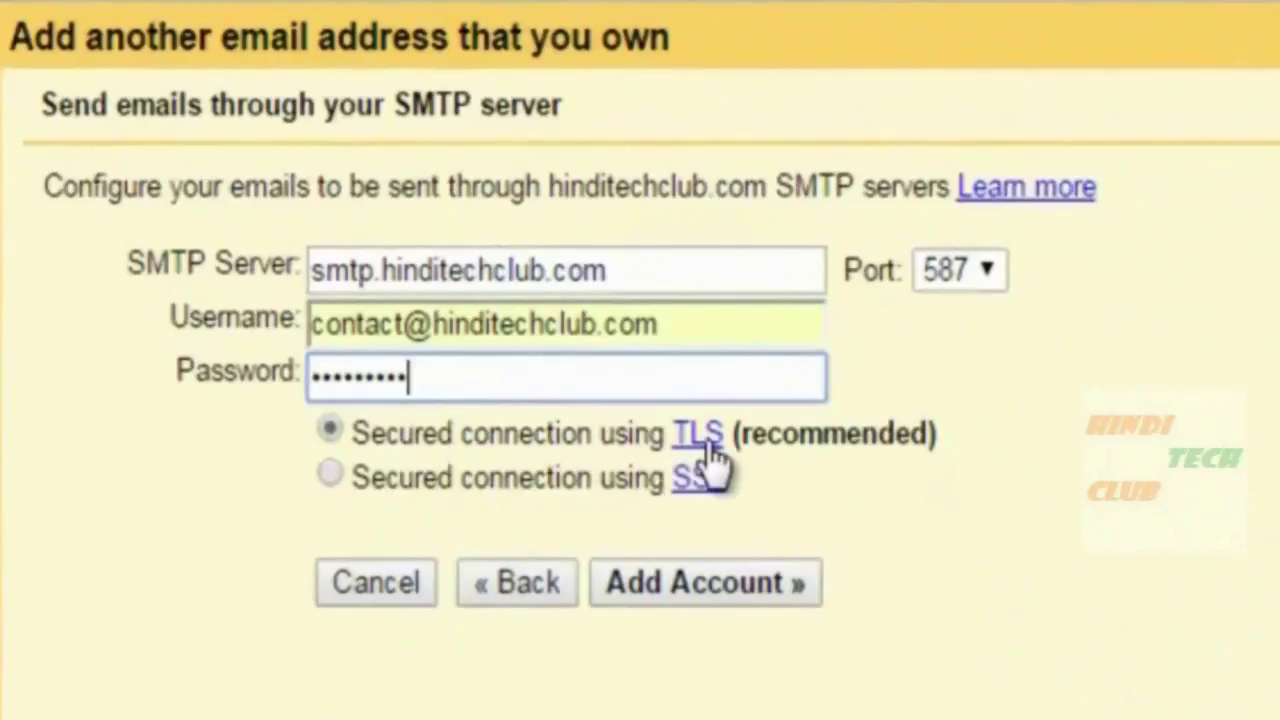
pyautogui.click(708, 595)
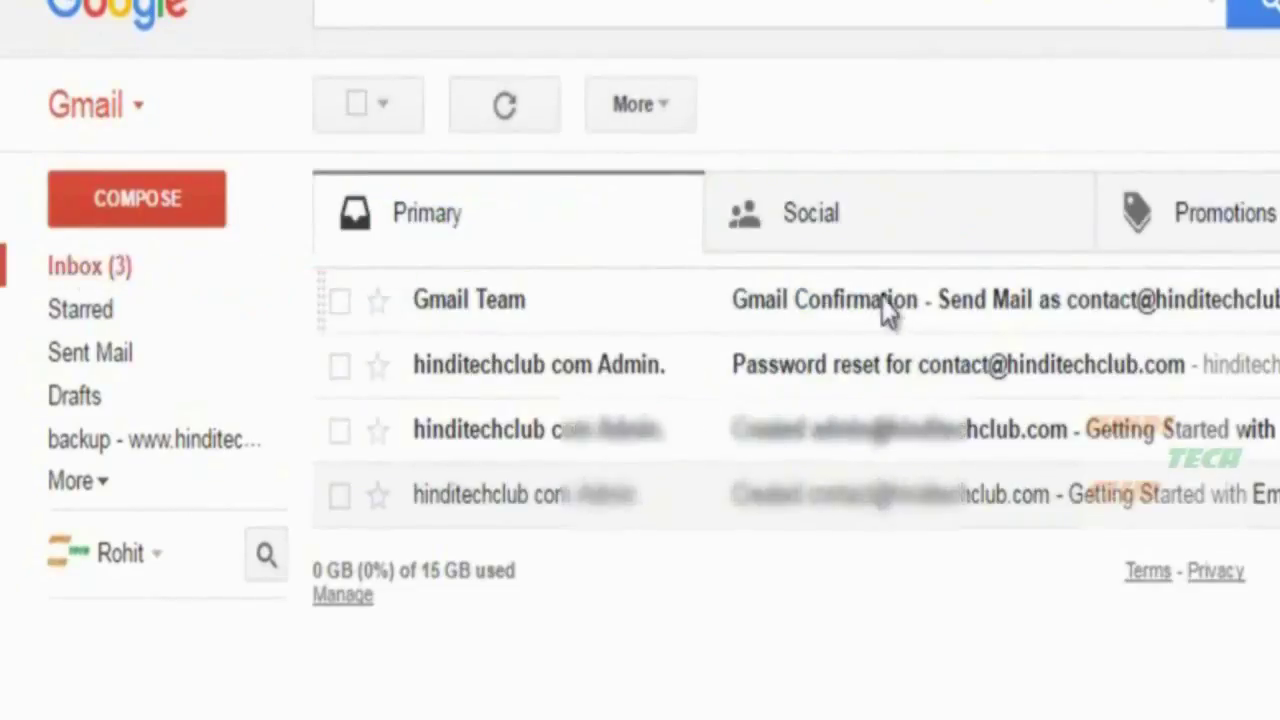
# Step: Copy the confirmation code from the Gmail Confirmation email
pyautogui.click(886, 310)
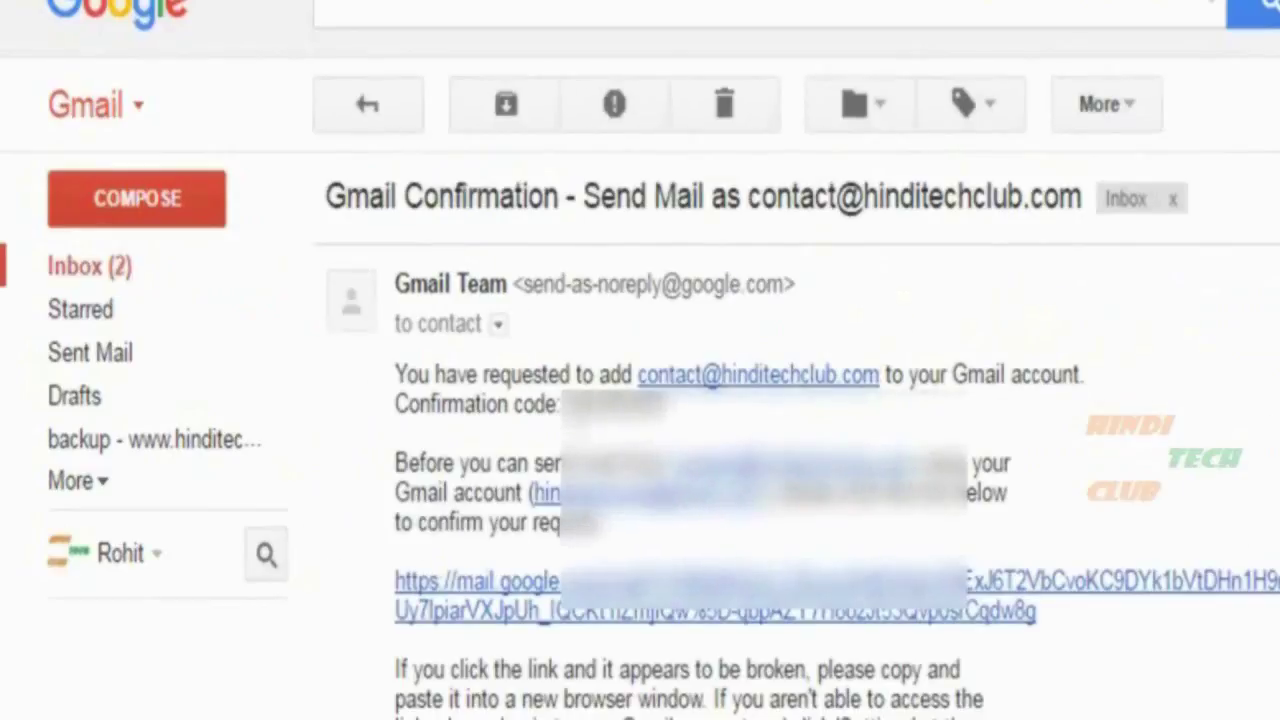
pyautogui.doubleClick(610, 404)
pyautogui.rightClick(650, 412)
pyautogui.click(706, 438)
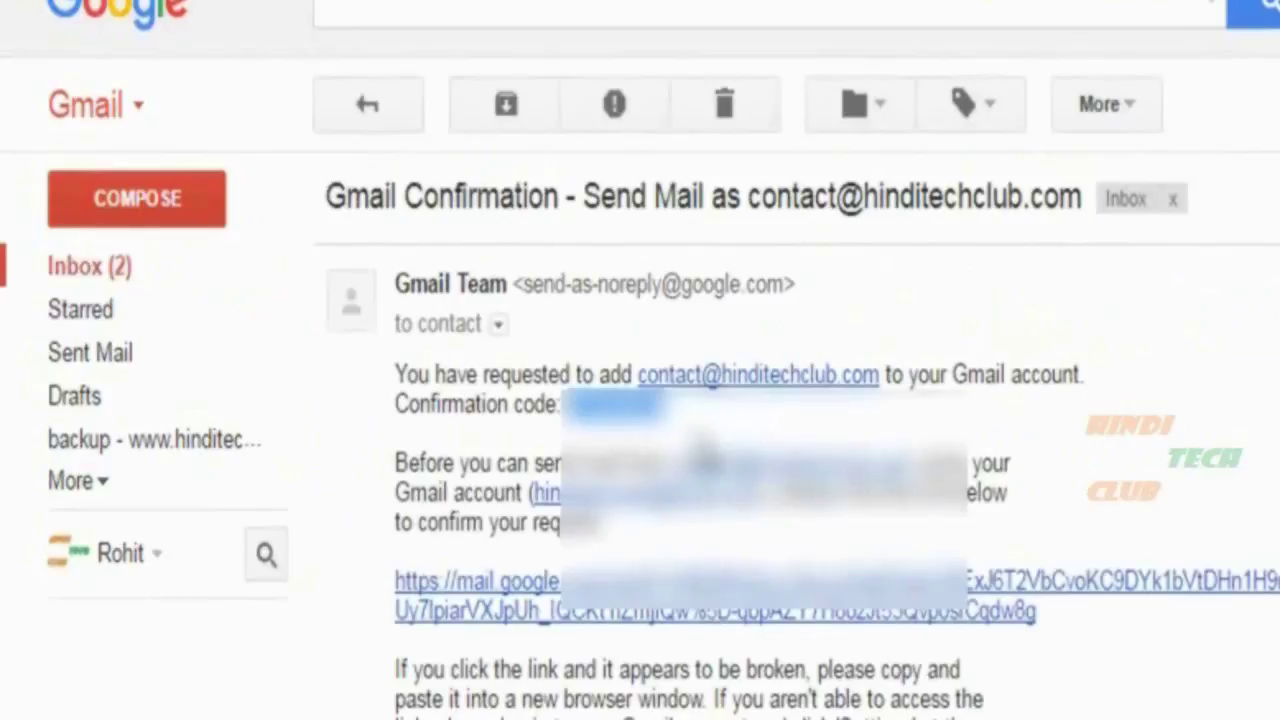
# Step: Paste the code into the Add address popup and verify the contact address
pyautogui.hotkey('alt', 'Tab')
pyautogui.rightClick(822, 490)
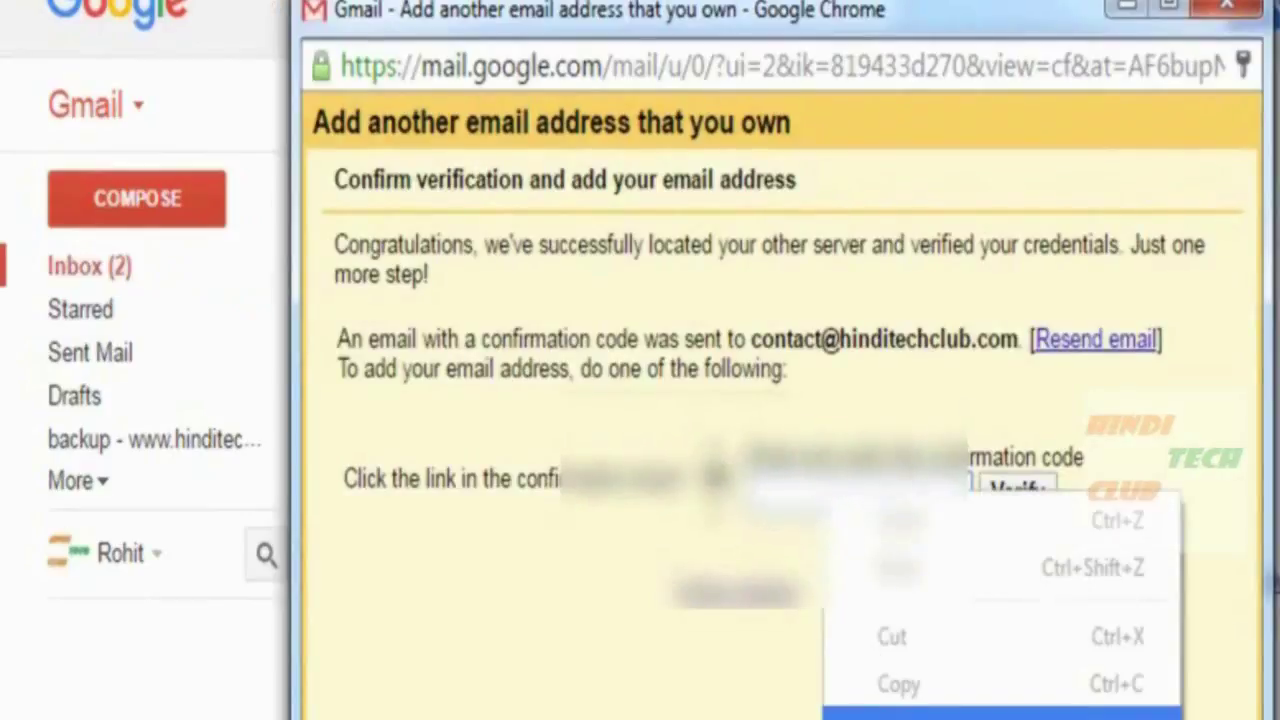
pyautogui.click(890, 715)
pyautogui.click(1018, 493)
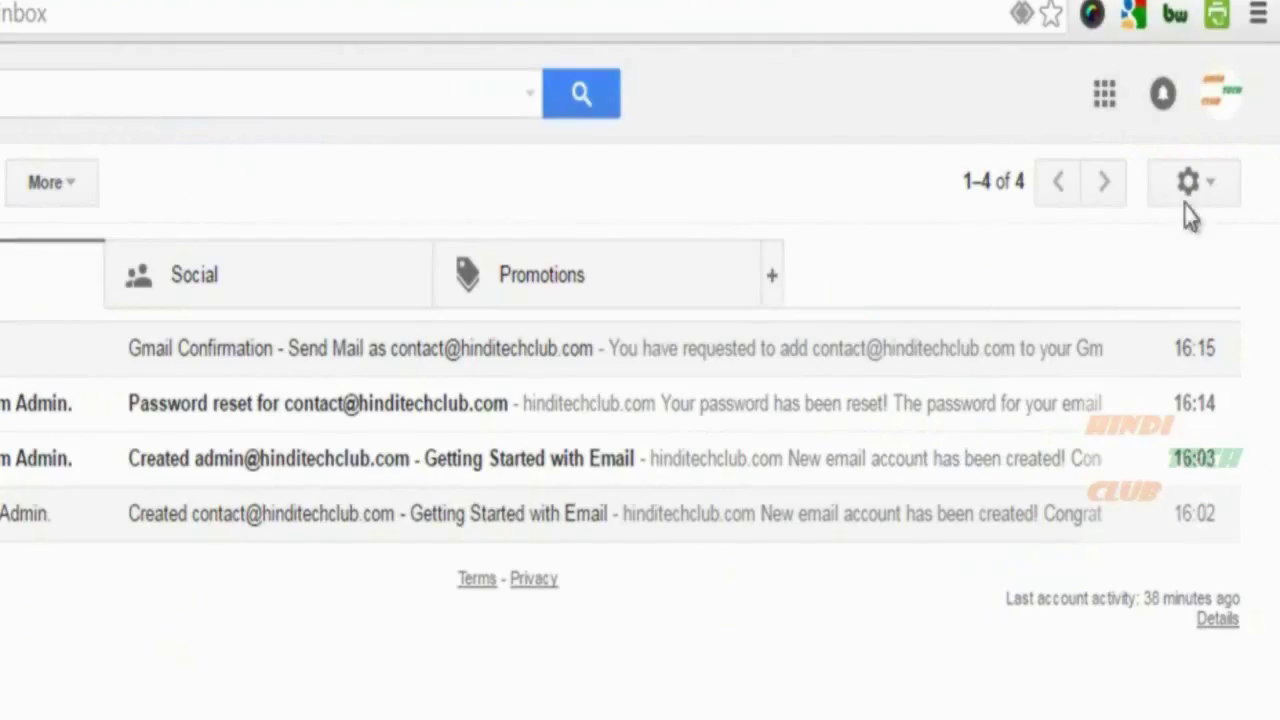
# Step: Open Accounts and Import and highlight the main Gmail address and the contact@ send-as entry
pyautogui.click(1200, 305)
pyautogui.click(978, 486)
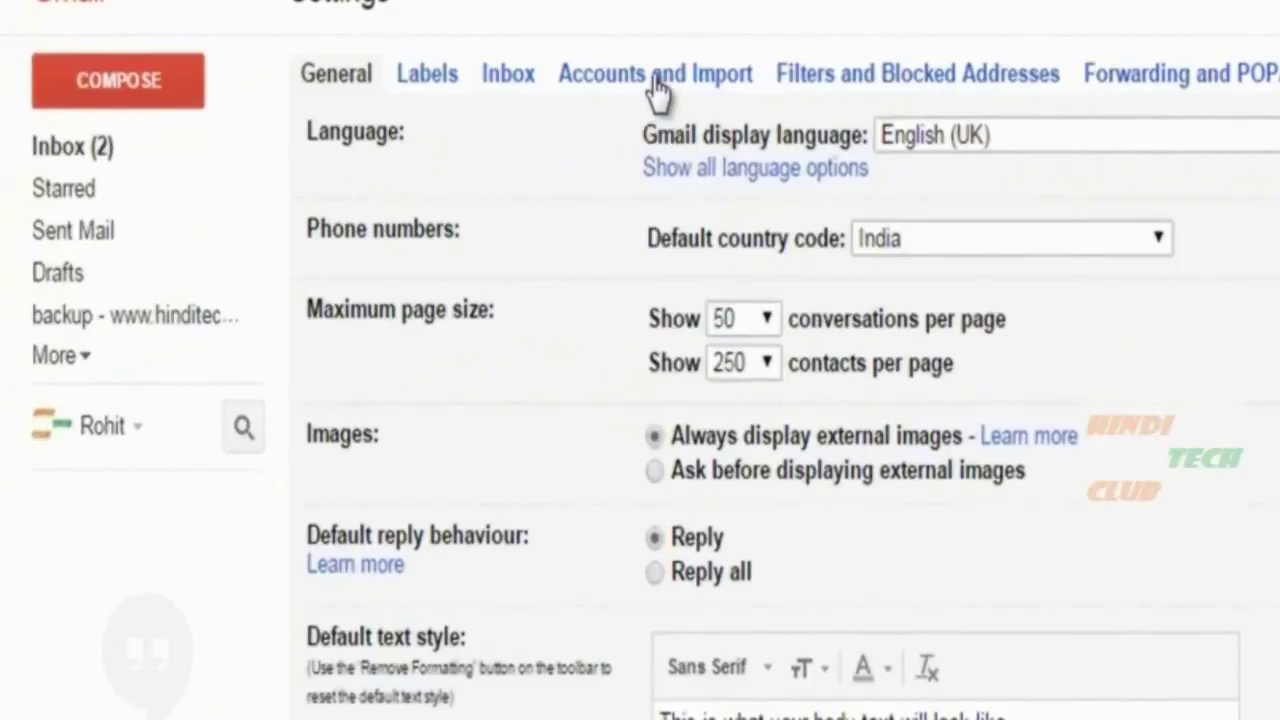
pyautogui.click(655, 75)
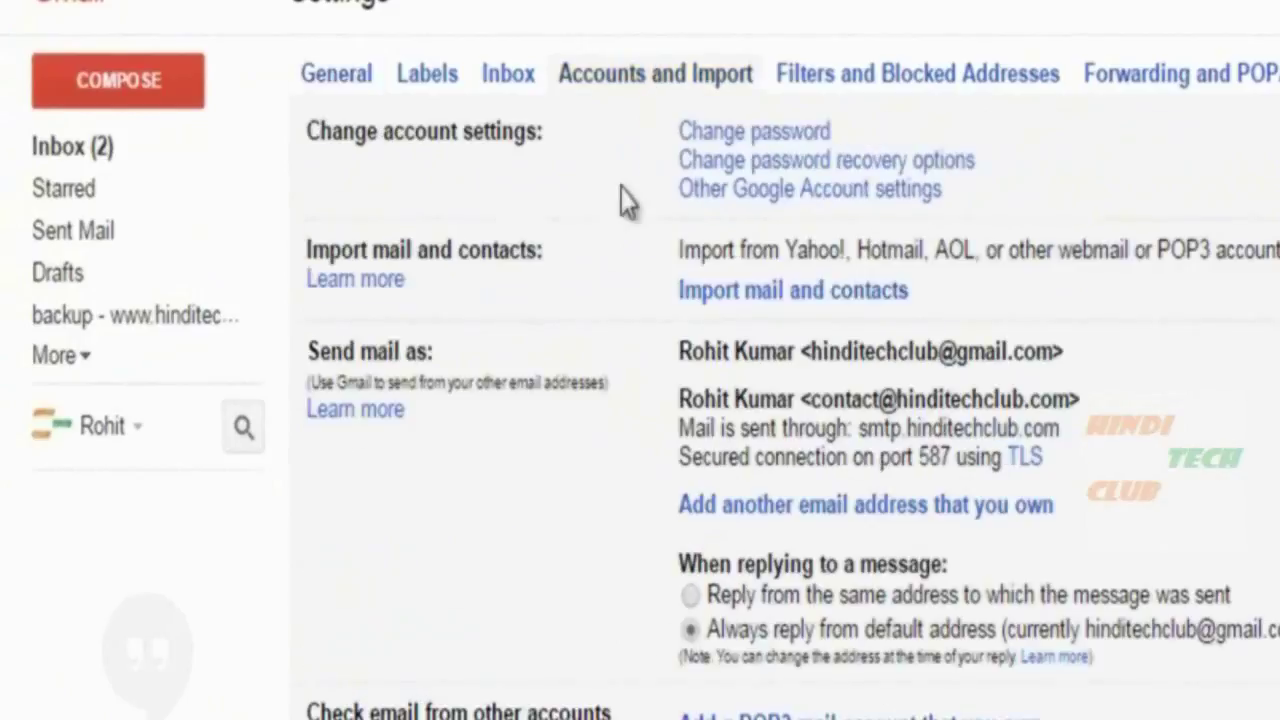
pyautogui.moveTo(310, 350); pyautogui.dragTo(445, 350)
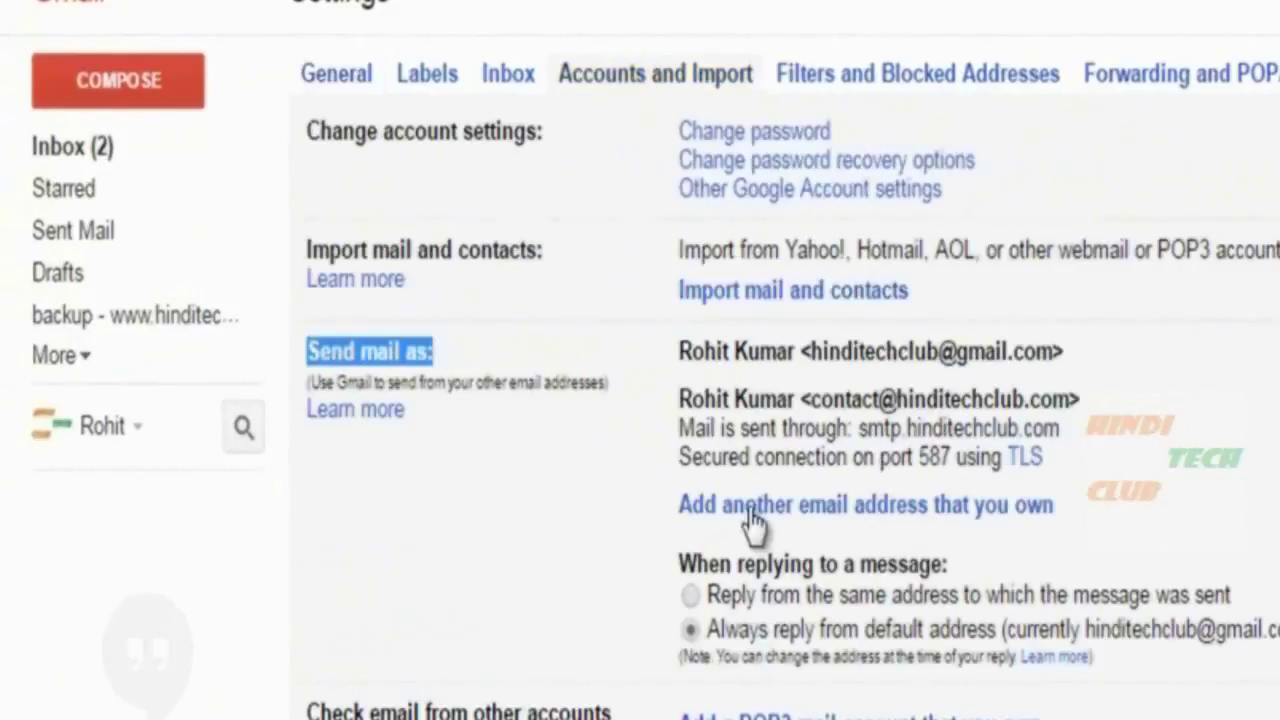
pyautogui.moveTo(810, 351); pyautogui.dragTo(910, 398)
pyautogui.click(910, 405)
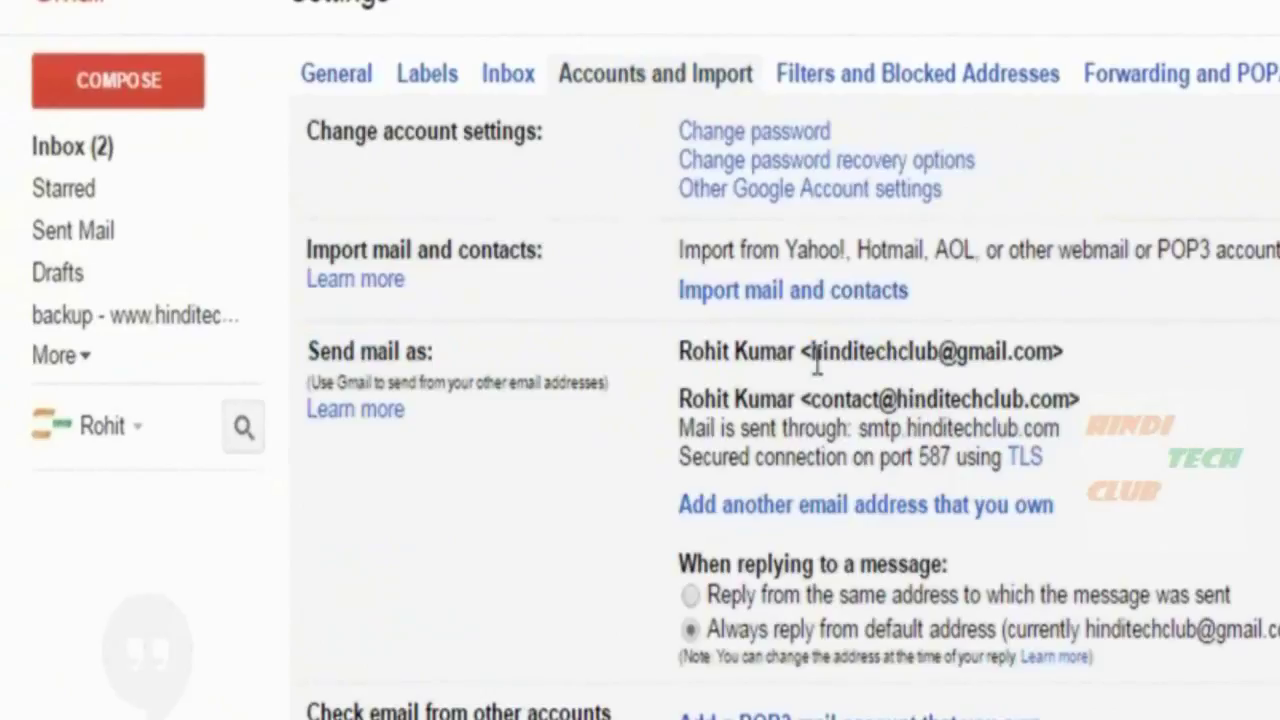
pyautogui.moveTo(810, 351); pyautogui.dragTo(1045, 351)
pyautogui.click(935, 400)
pyautogui.moveTo(818, 400); pyautogui.dragTo(1086, 400)
pyautogui.click(1086, 402)
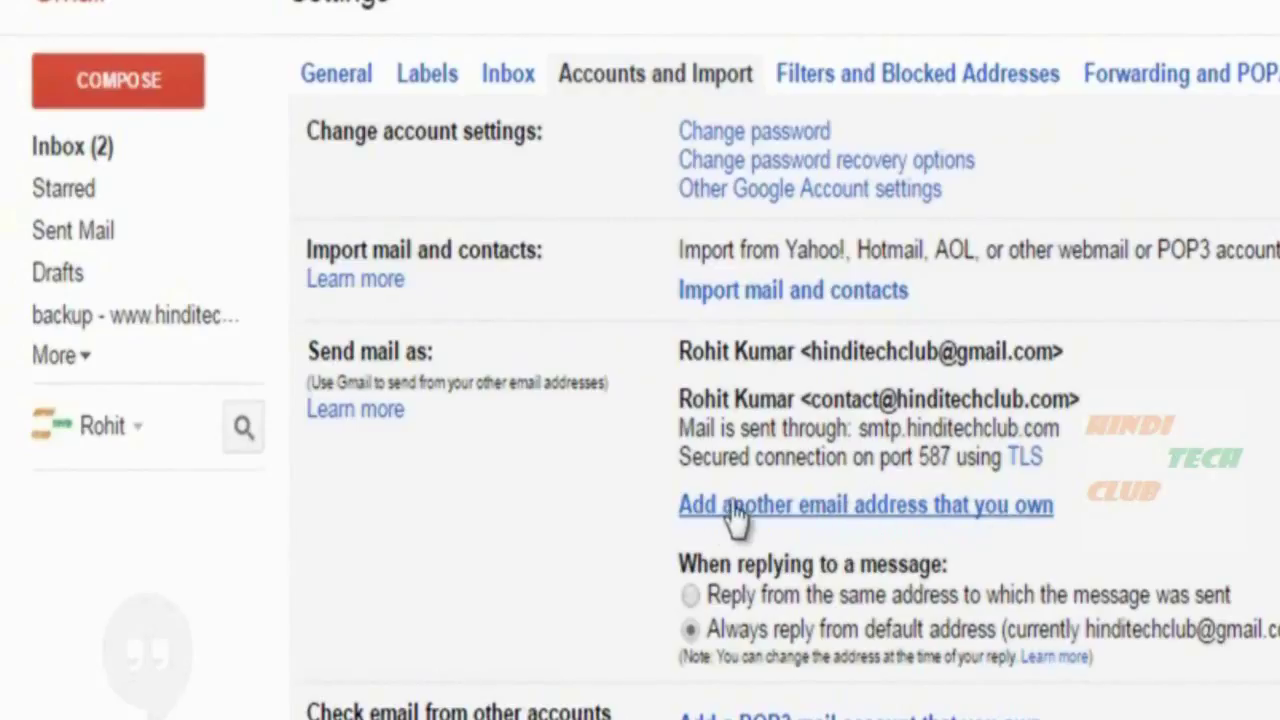
# Step: Add the admin@ domain address and complete its SMTP username on smtp.hinditechclub.com, port 587
pyautogui.click(912, 508)
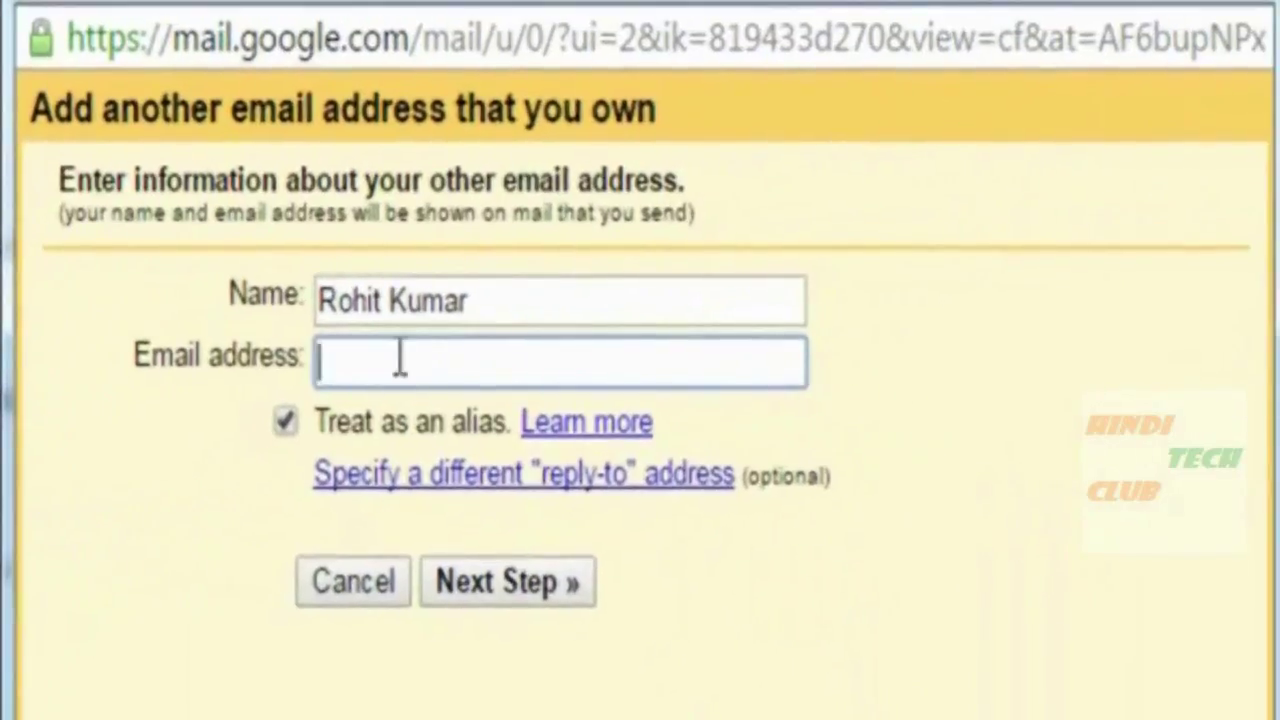
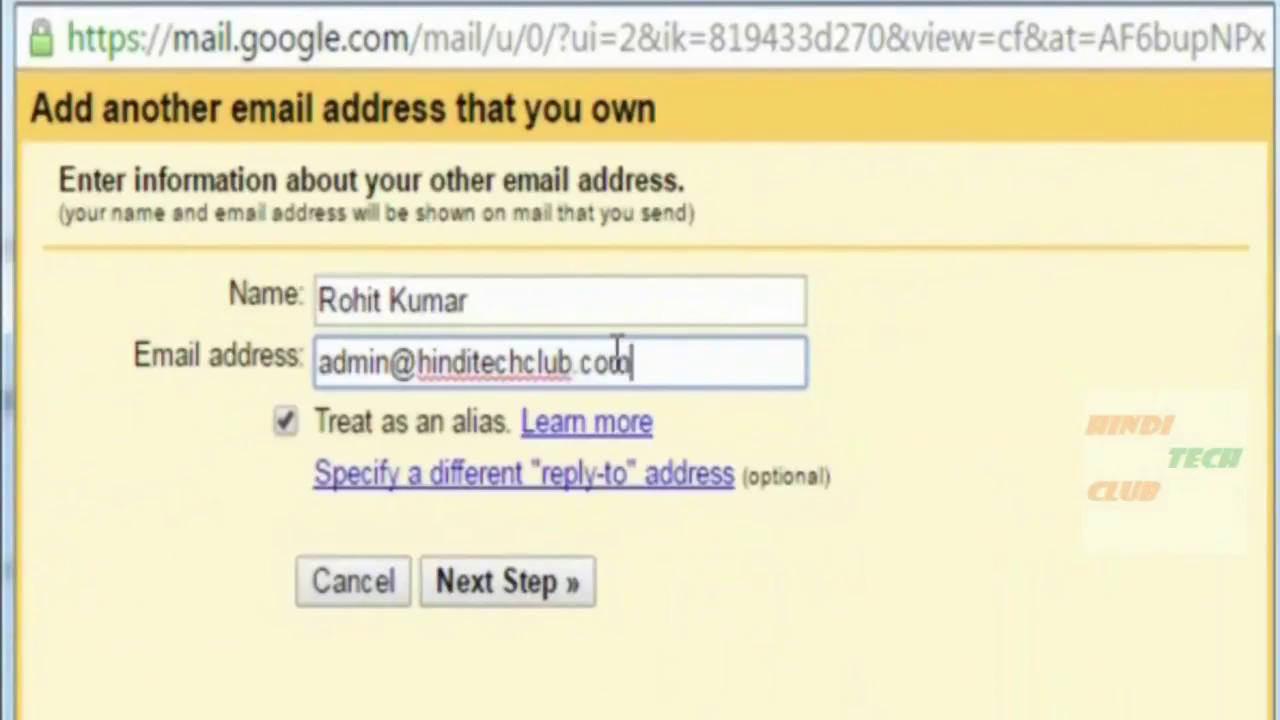
pyautogui.click(520, 586)
pyautogui.click(460, 423)
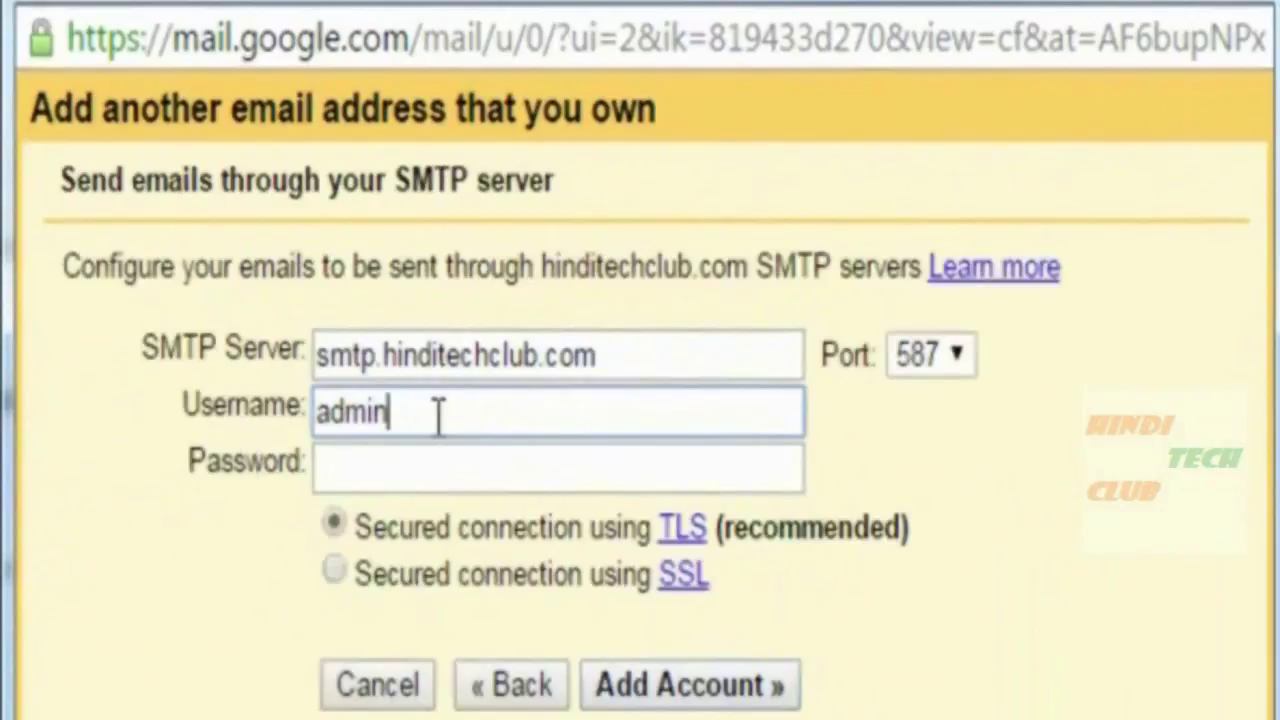
pyautogui.write('@hinditechclub.com')
pyautogui.press('Tab')
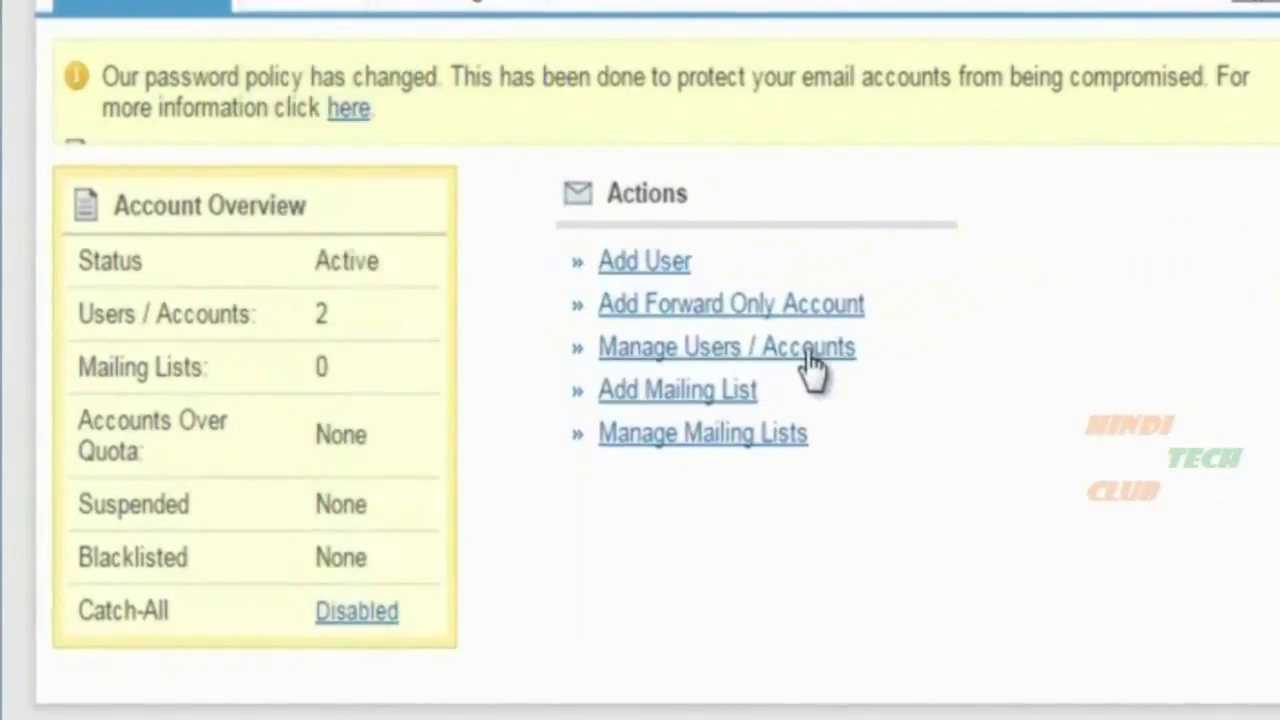
# Step: Reset the admin mailbox password in BigRock, copy the new password, and return to Gmail
pyautogui.click(808, 358)
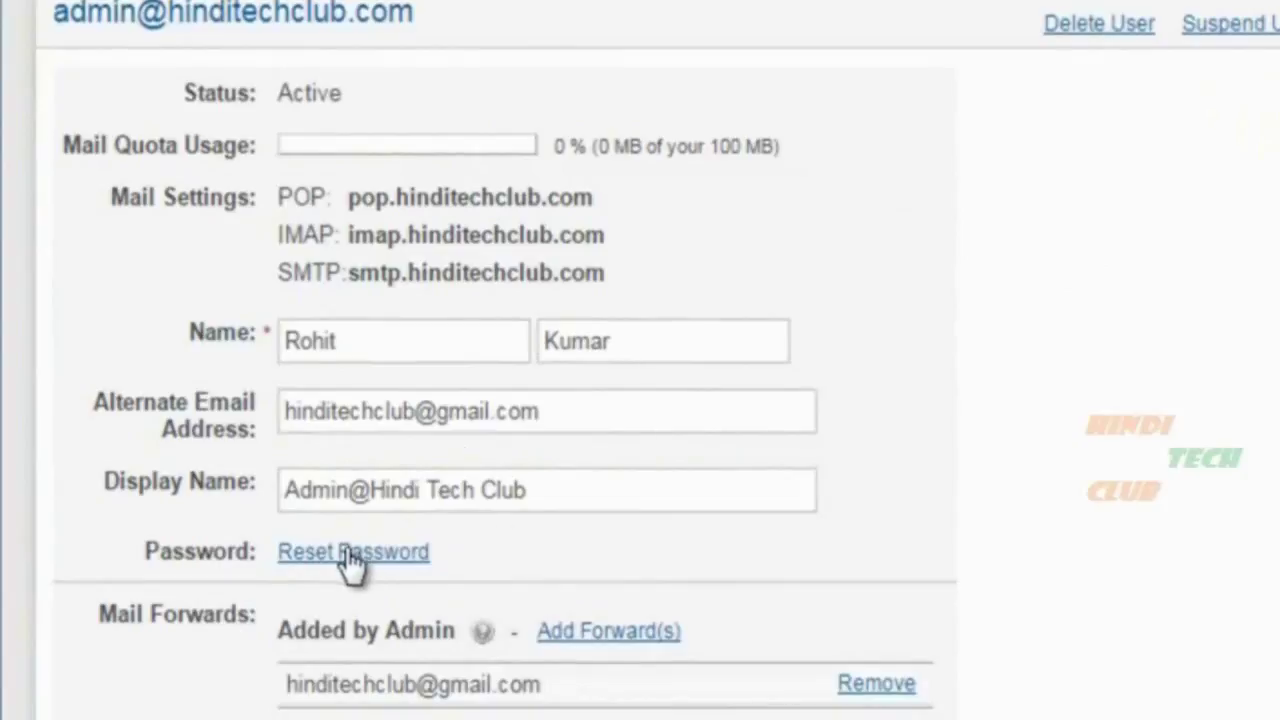
pyautogui.click(350, 556)
pyautogui.click(210, 372)
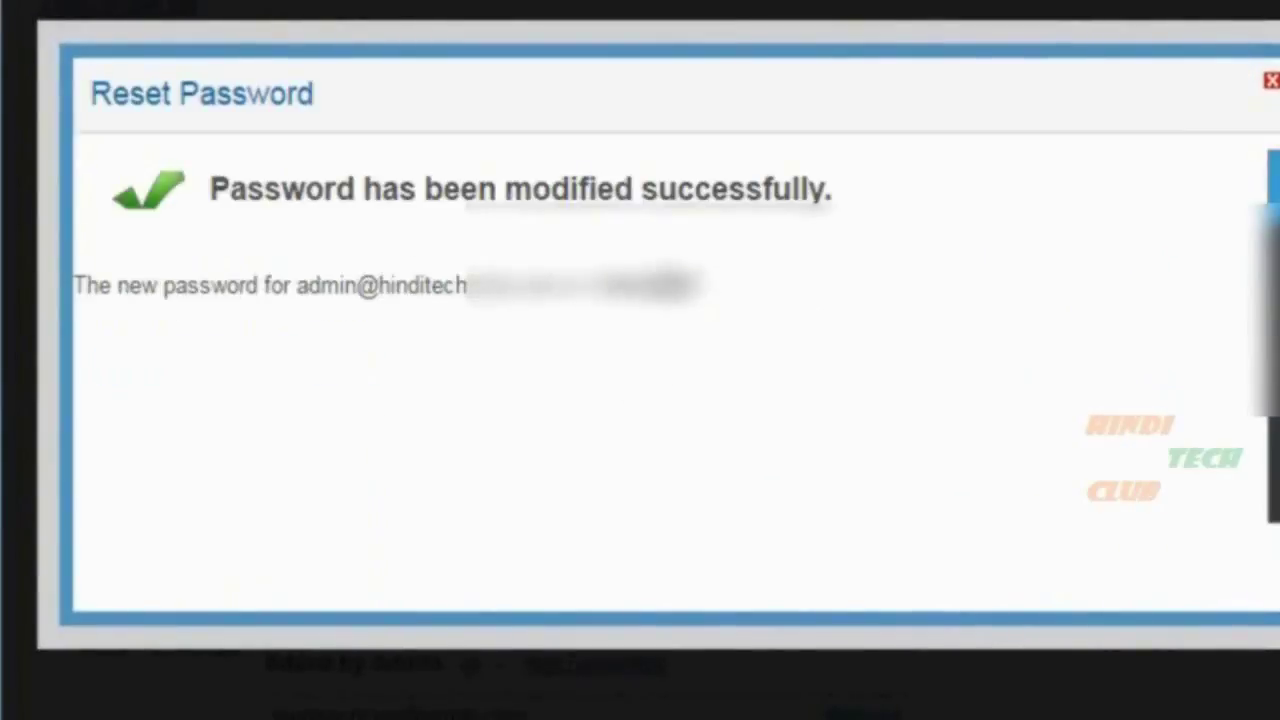
pyautogui.doubleClick(645, 286)
pyautogui.rightClick(688, 276)
pyautogui.click(730, 291)
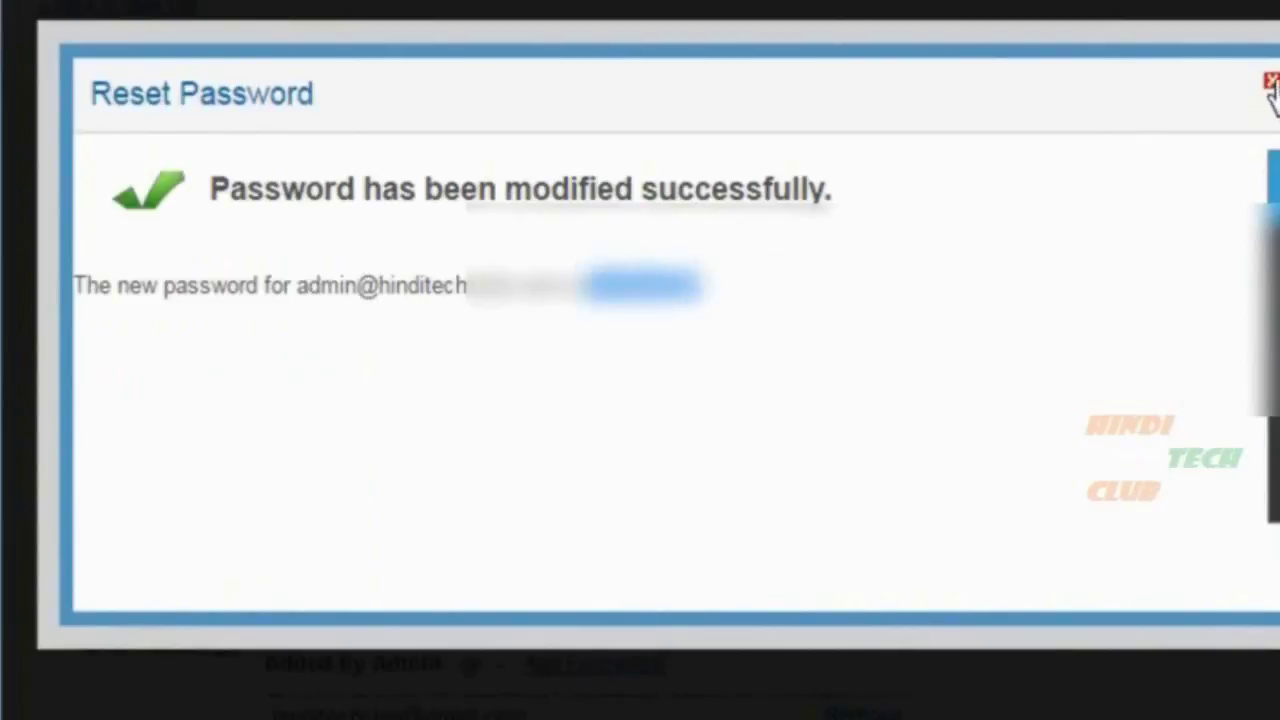
pyautogui.click(1270, 85)
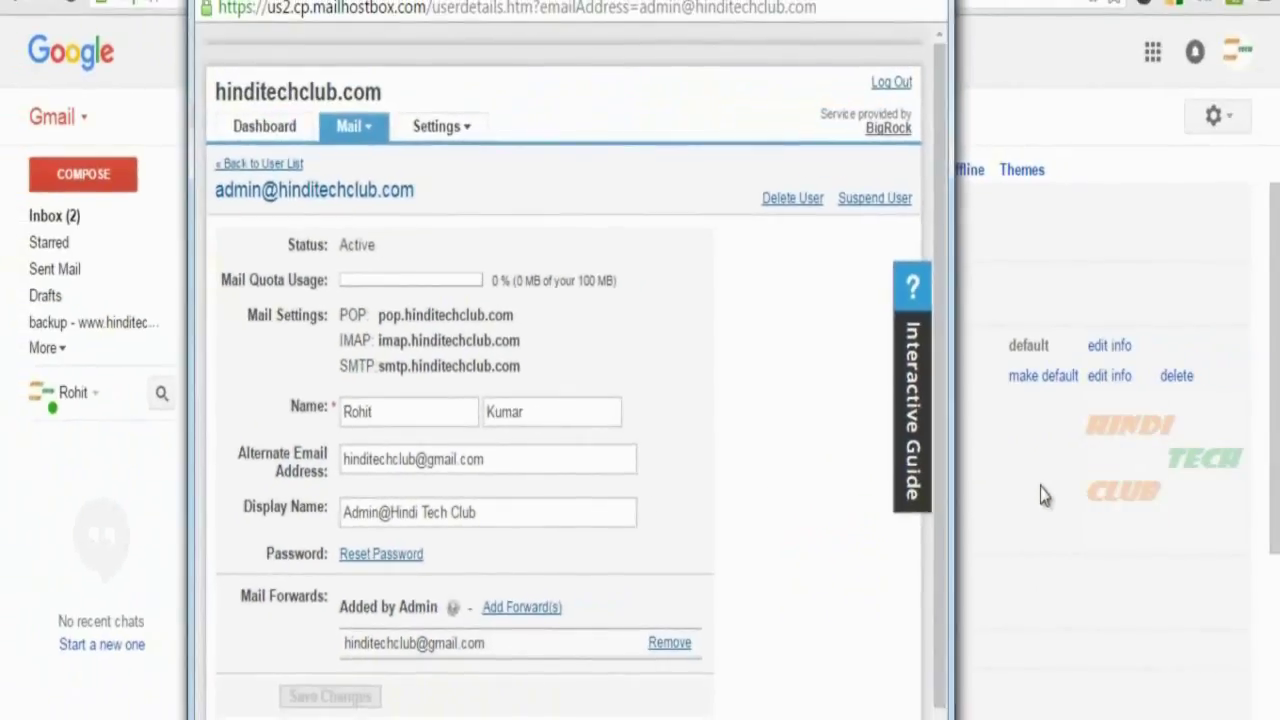
pyautogui.click(1040, 487)
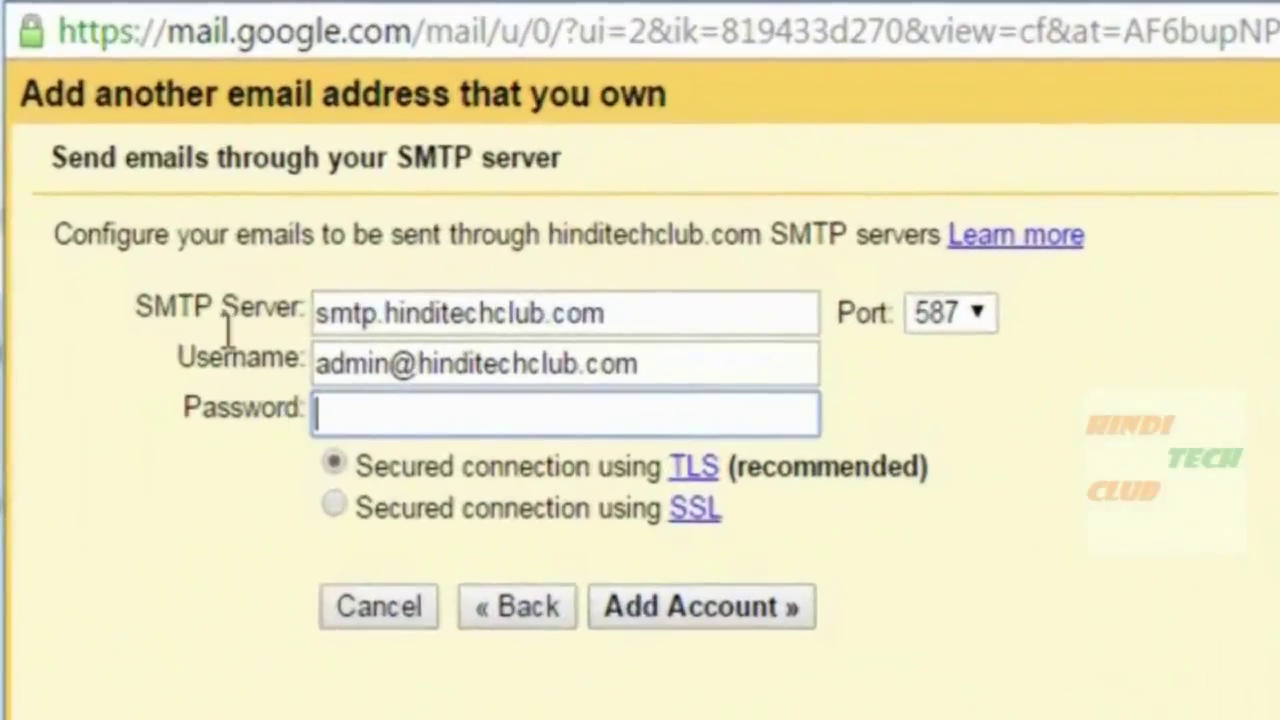
# Step: Check the SMTP server name and the admin username in the SMTP step
pyautogui.moveTo(329, 313); pyautogui.dragTo(580, 352)
pyautogui.click(360, 371)
pyautogui.moveTo(329, 364); pyautogui.dragTo(633, 352)
pyautogui.click(689, 361)
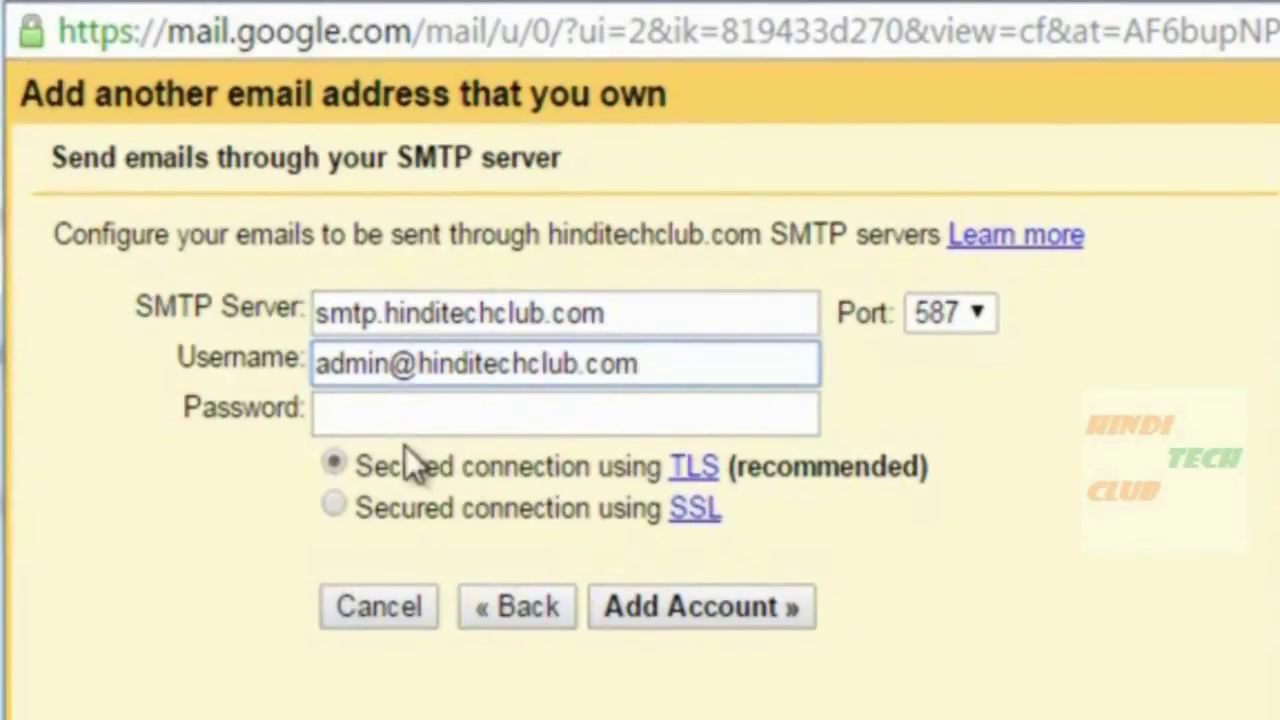
# Step: Paste the new admin password and add the account for credential verification
pyautogui.click(396, 422)
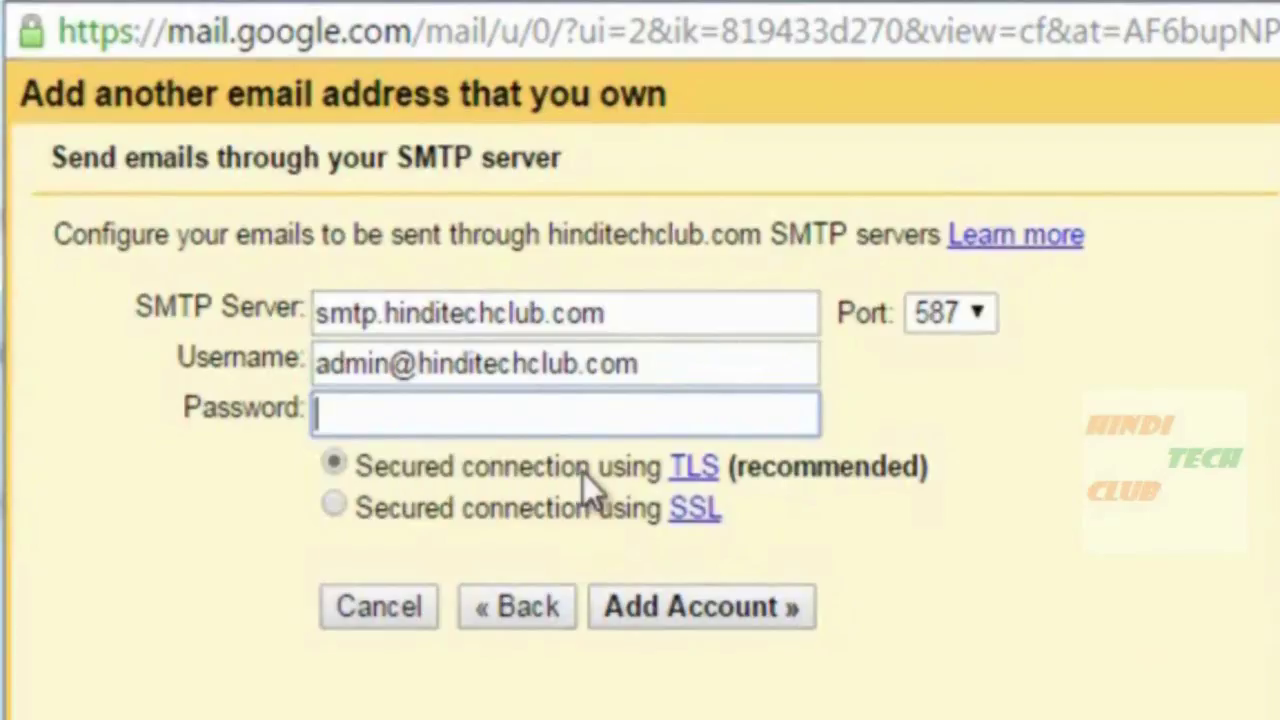
pyautogui.rightClick(423, 417)
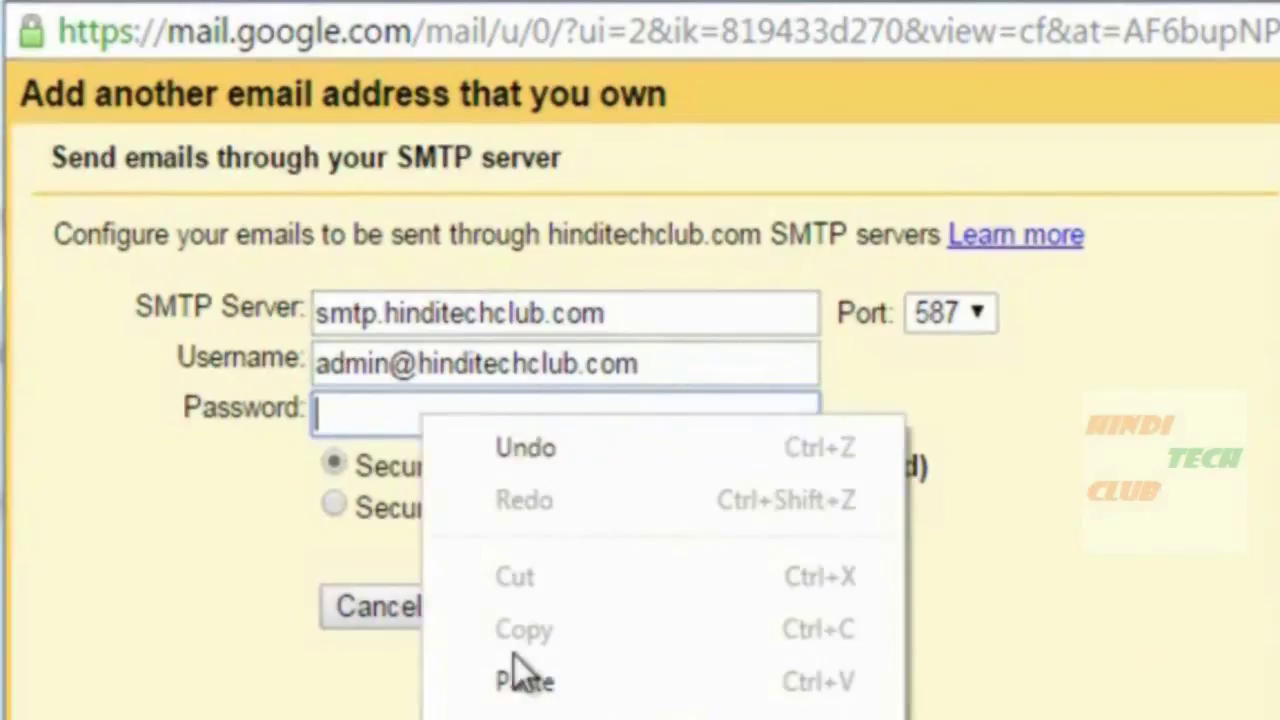
pyautogui.click(486, 680)
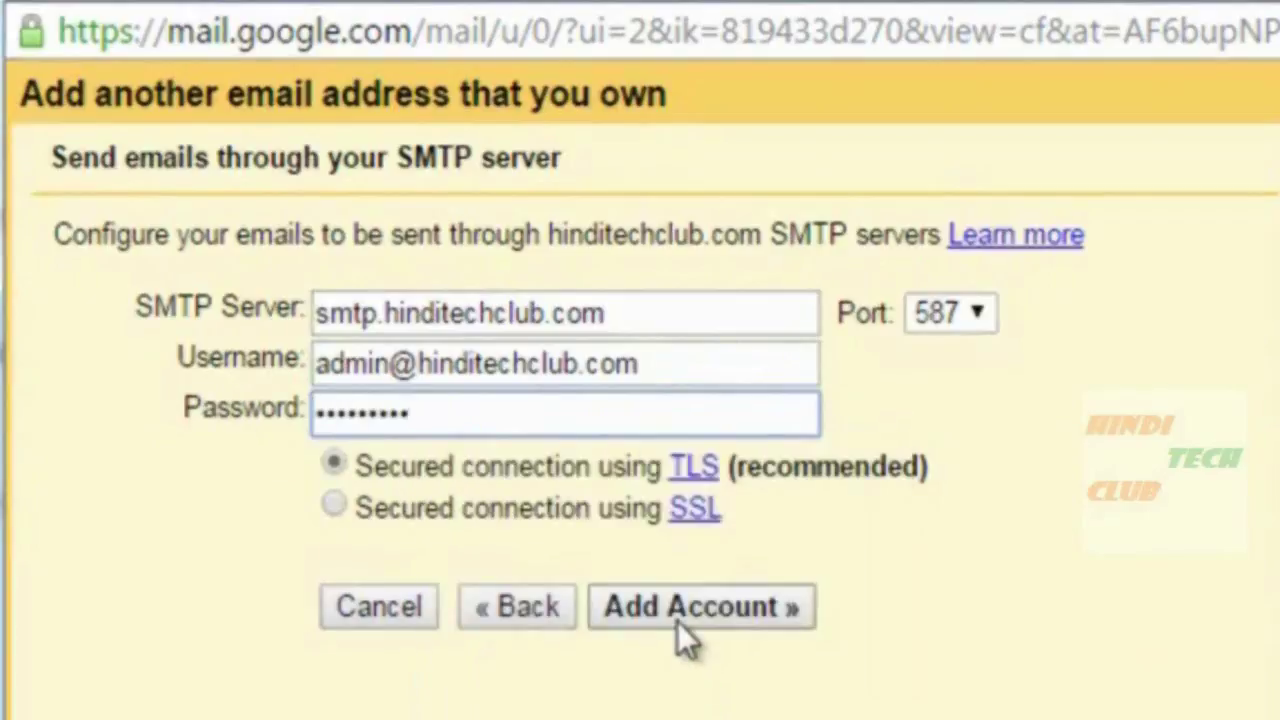
pyautogui.click(708, 615)
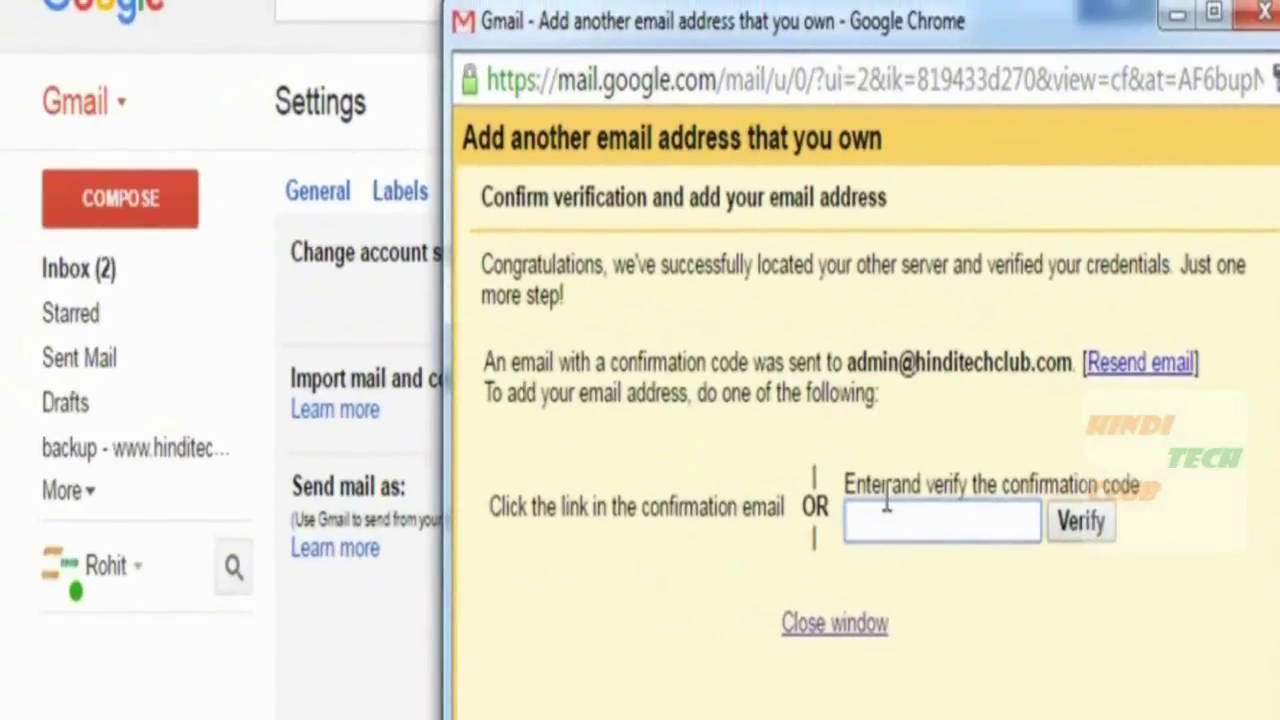
# Step: Copy the confirmation code from the admin@ Gmail Confirmation email in the inbox
pyautogui.click(948, 525)
pyautogui.click(68, 268)
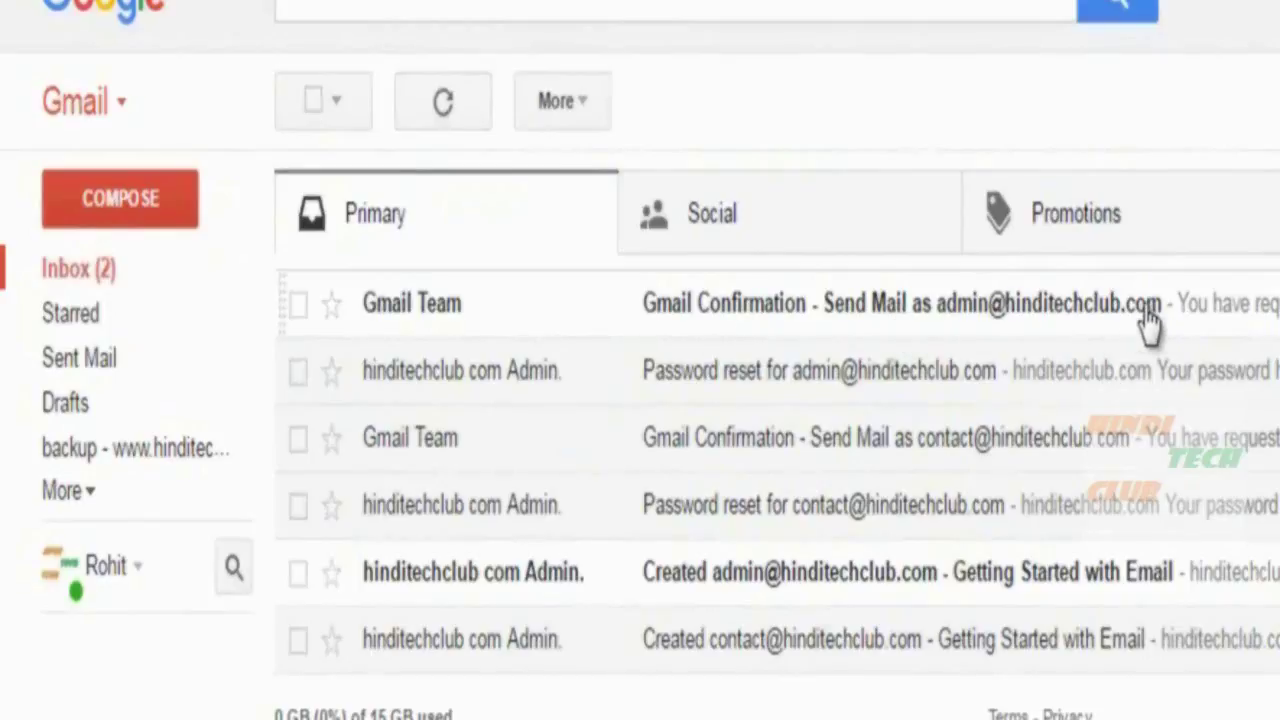
pyautogui.click(668, 312)
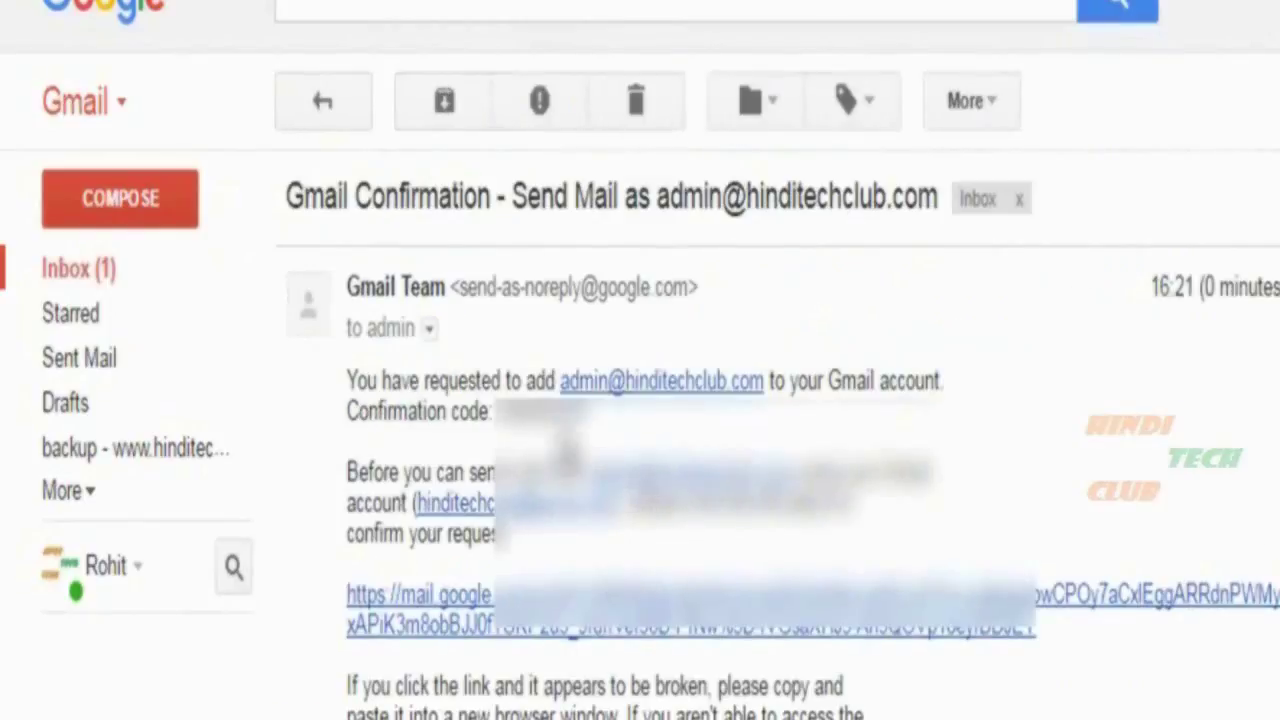
pyautogui.moveTo(496, 412); pyautogui.dragTo(585, 414)
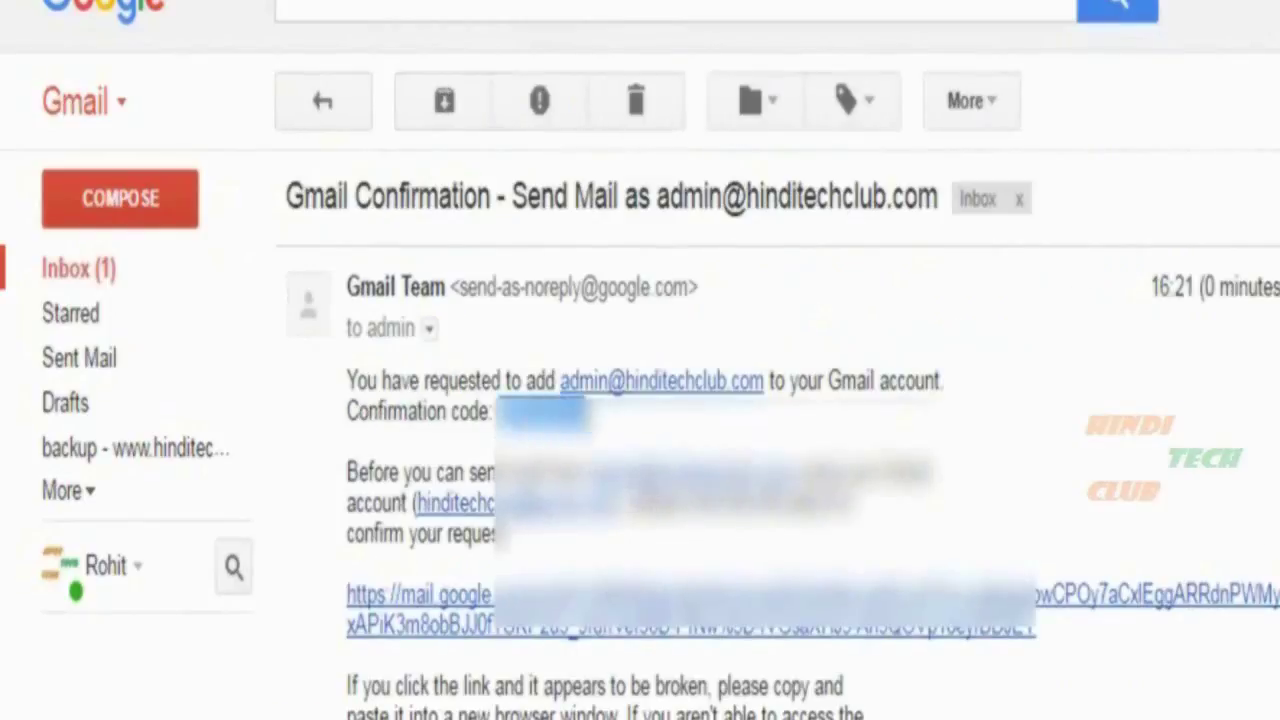
pyautogui.rightClick(582, 412)
pyautogui.click(615, 437)
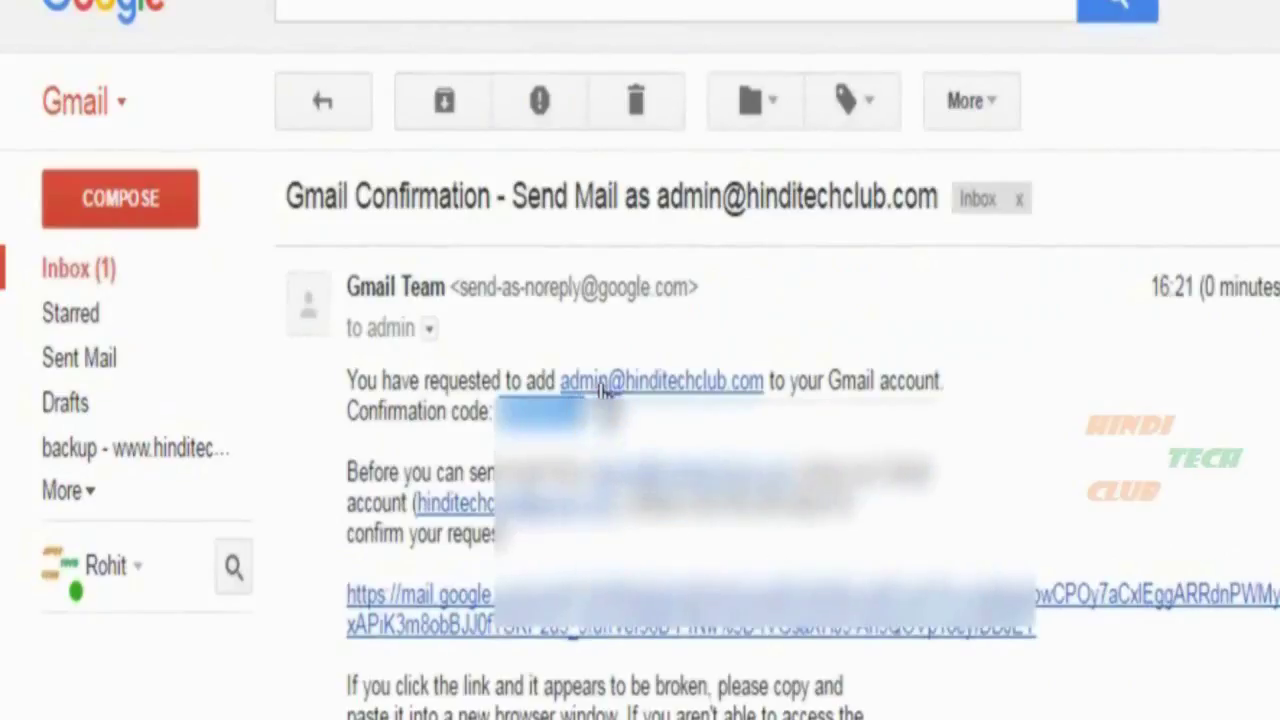
# Step: Paste the code into the verification popup and verify the admin@ address
pyautogui.click(940, 712)
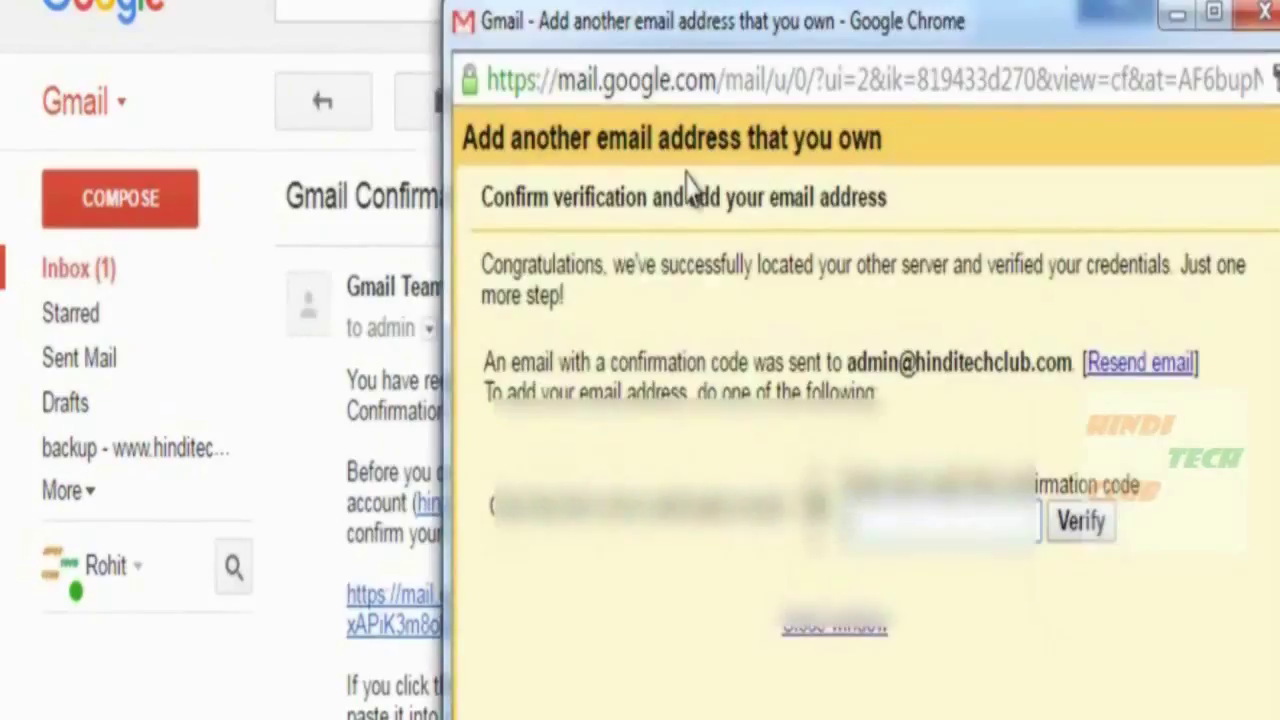
pyautogui.rightClick(905, 510)
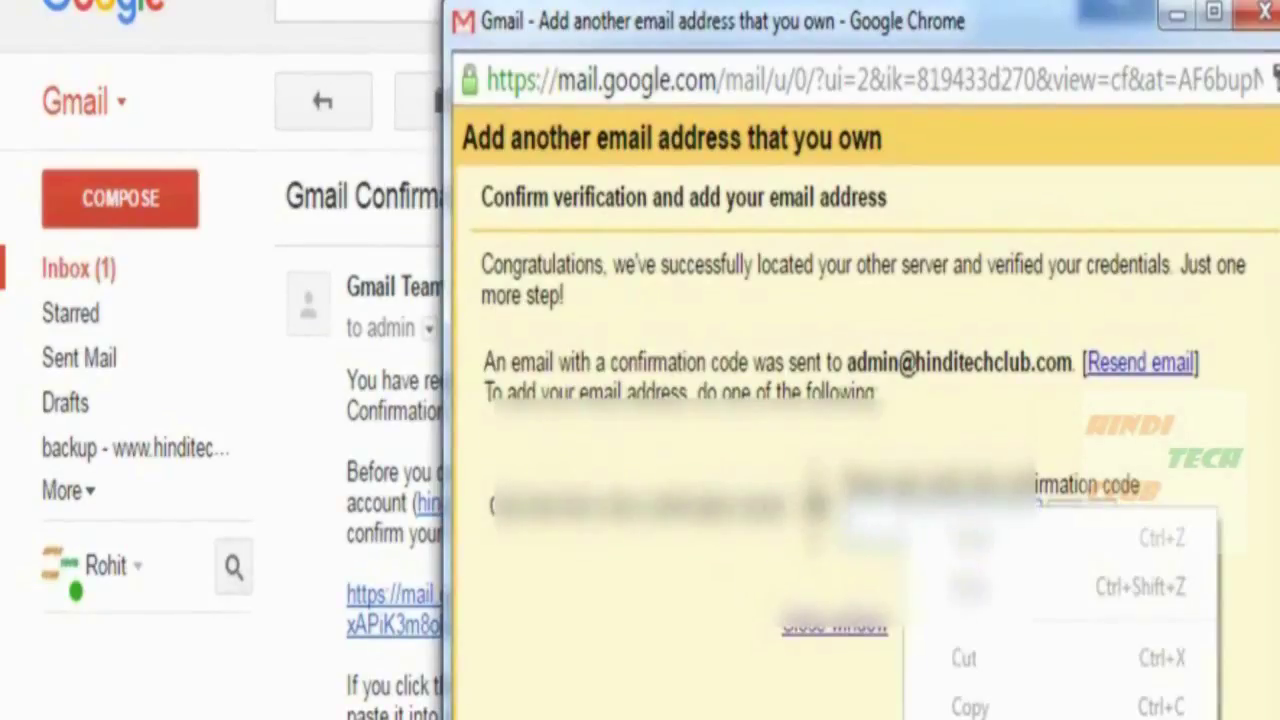
pyautogui.click(945, 712)
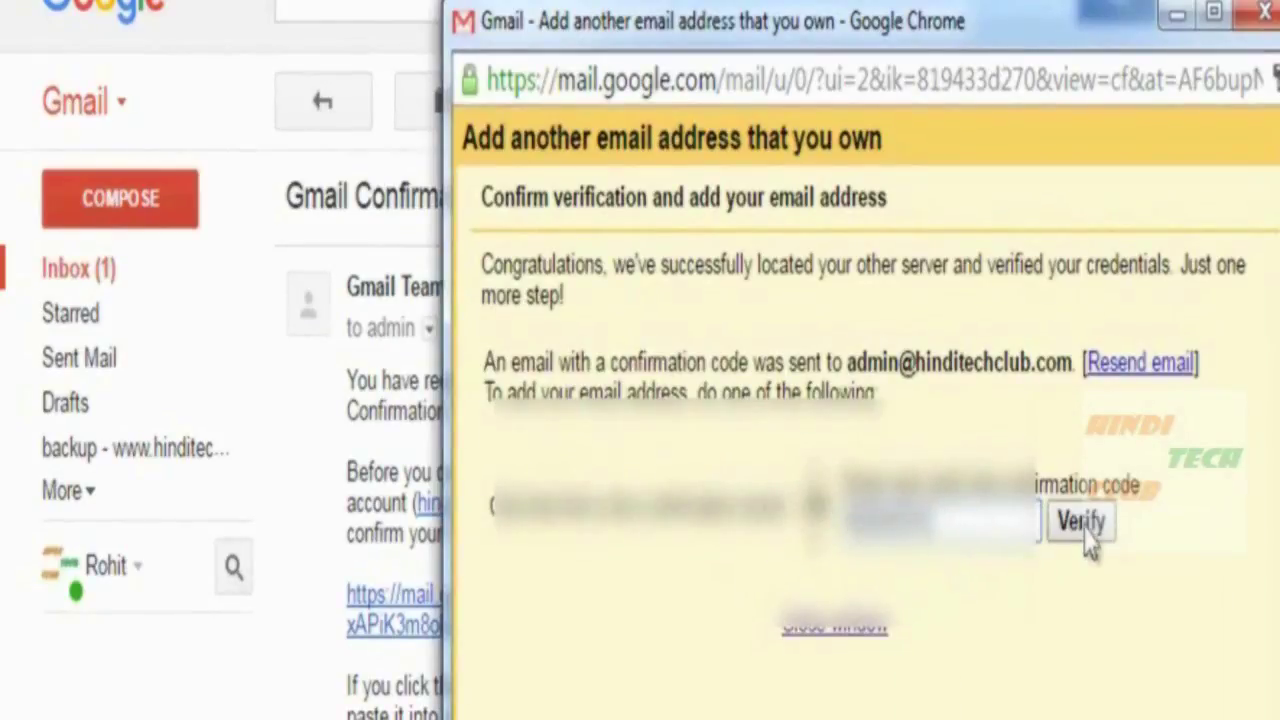
pyautogui.click(1083, 528)
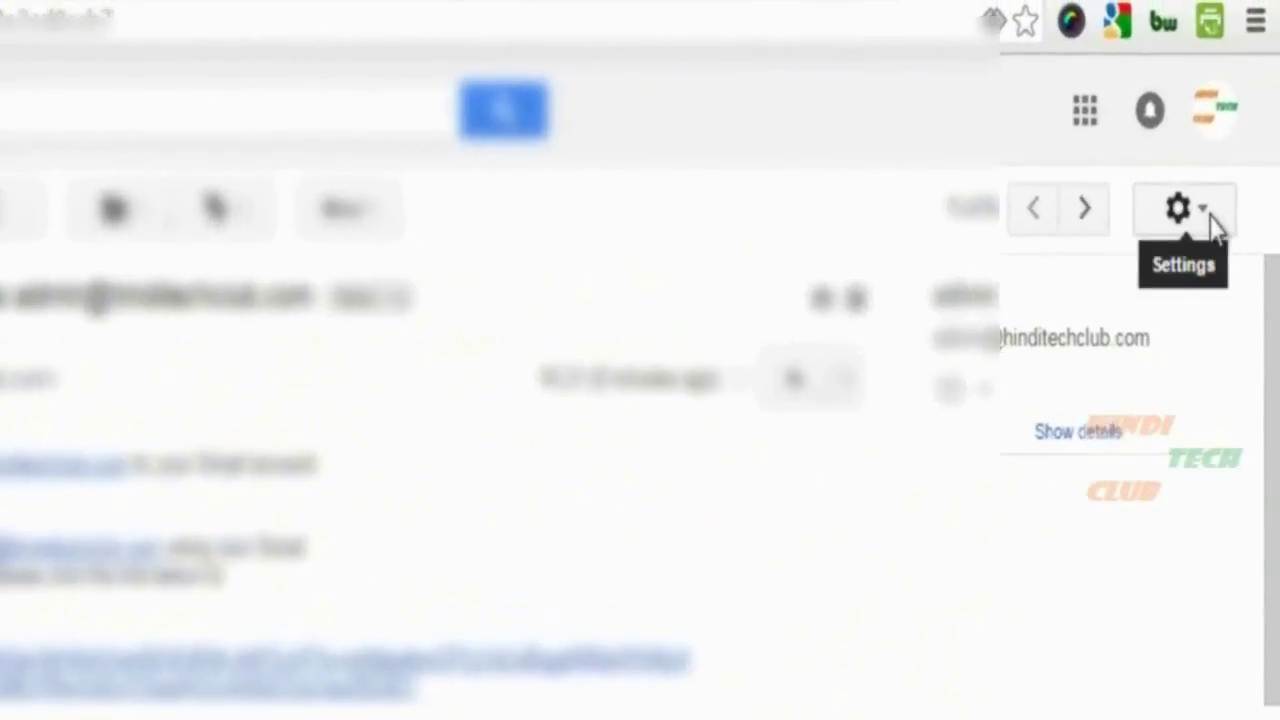
# Step: Check that Accounts and Import lists the main, admin@ and contact@ addresses under Send mail as
pyautogui.click(1224, 117)
pyautogui.click(950, 548)
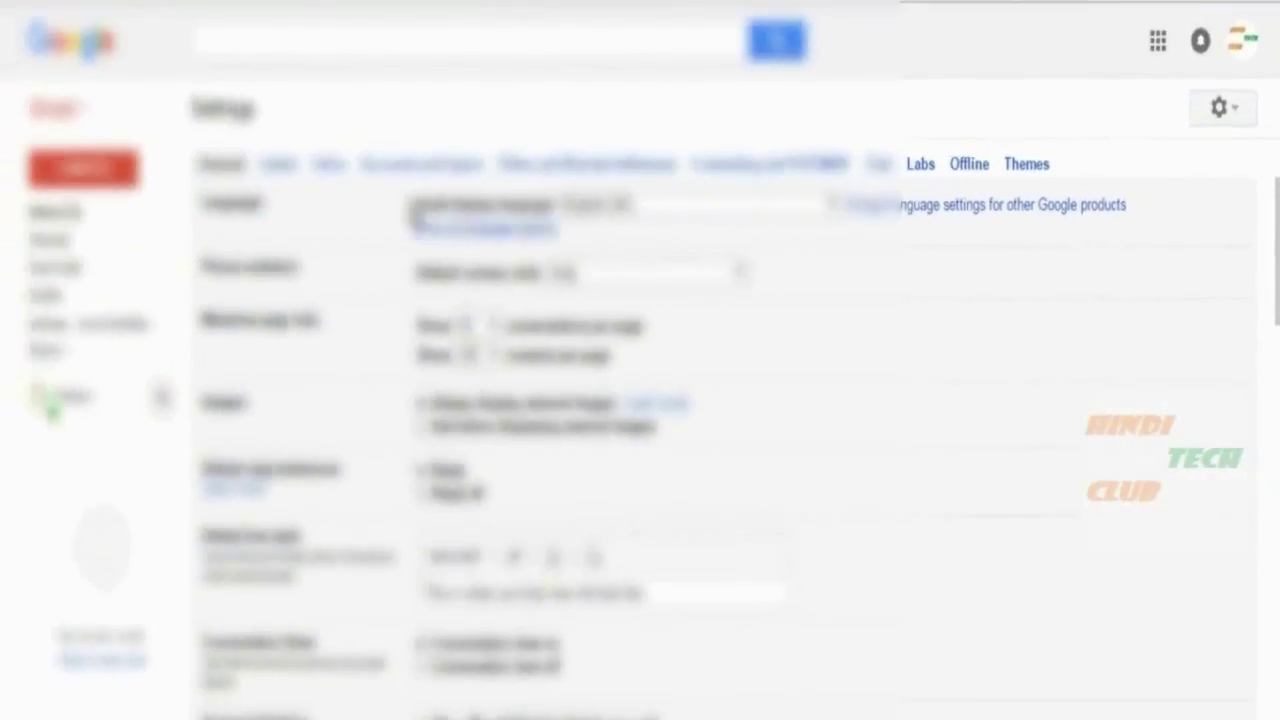
pyautogui.click(425, 95)
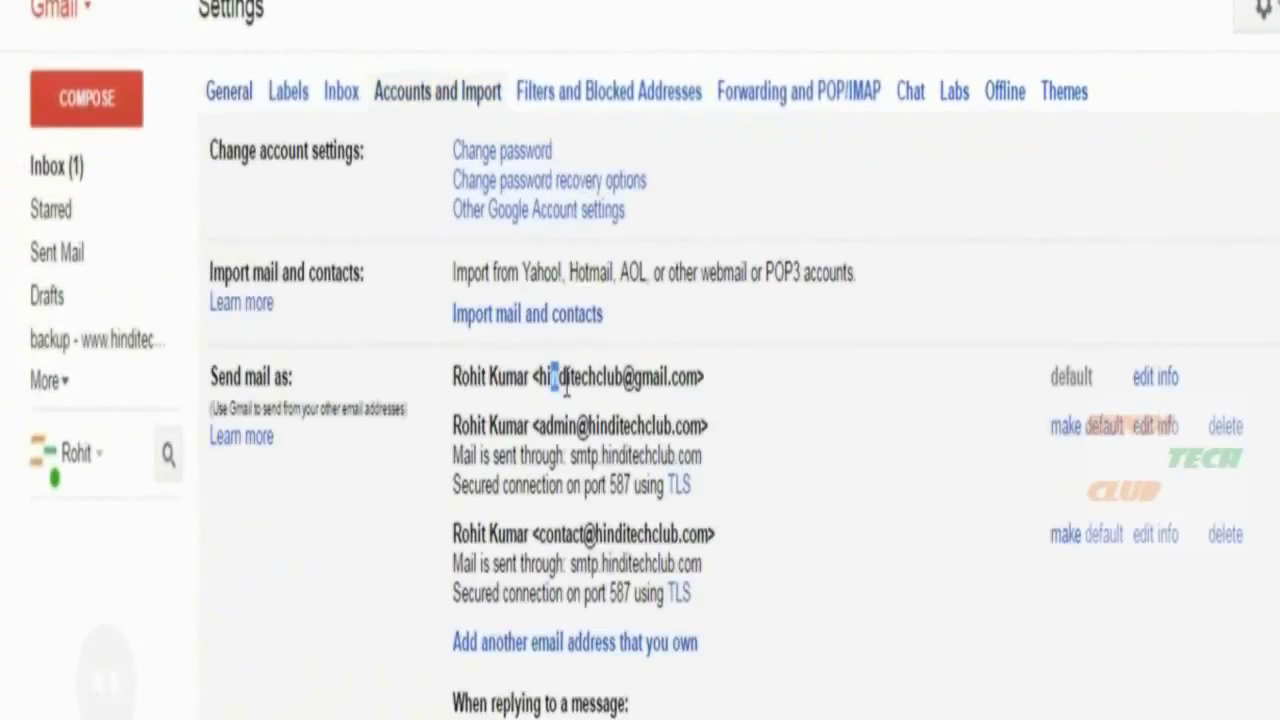
pyautogui.moveTo(554, 388); pyautogui.dragTo(684, 388)
pyautogui.moveTo(546, 425); pyautogui.dragTo(690, 417)
pyautogui.moveTo(544, 534); pyautogui.dragTo(708, 540)
pyautogui.click(740, 558)
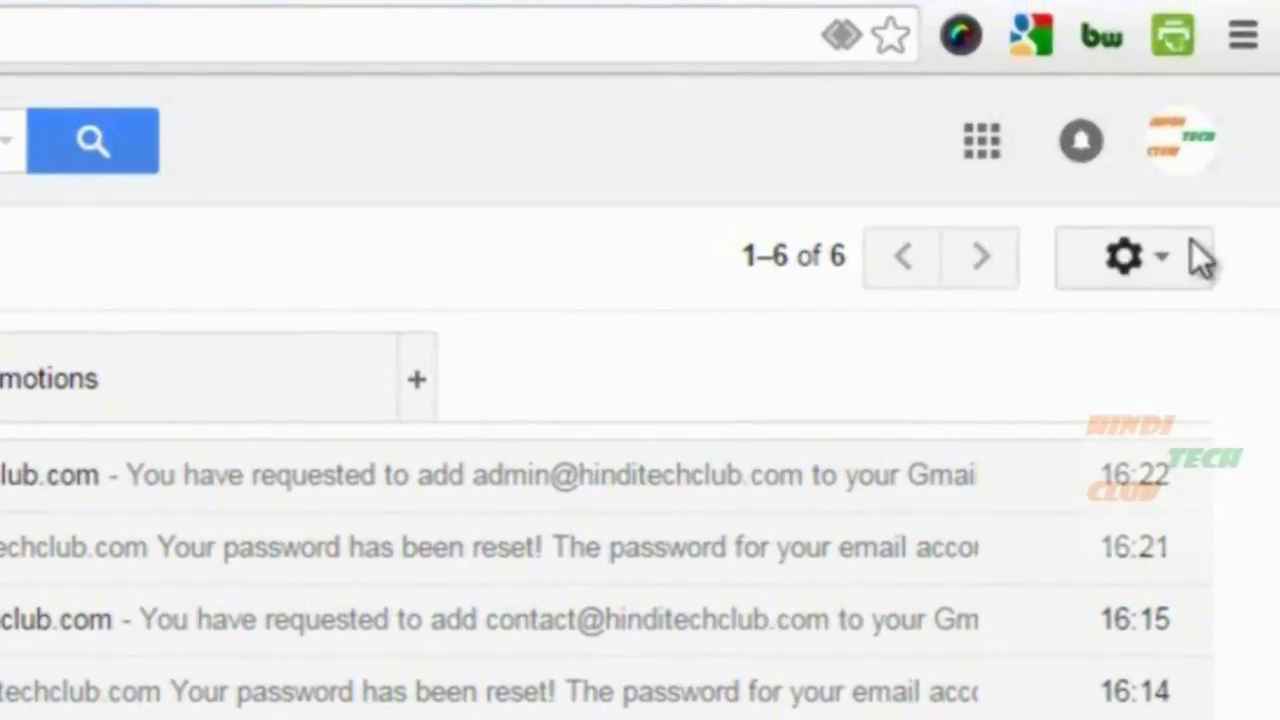
# Step: Add another Google account from the account menu and enter its e-mail address
pyautogui.click(1193, 142)
pyautogui.click(700, 570)
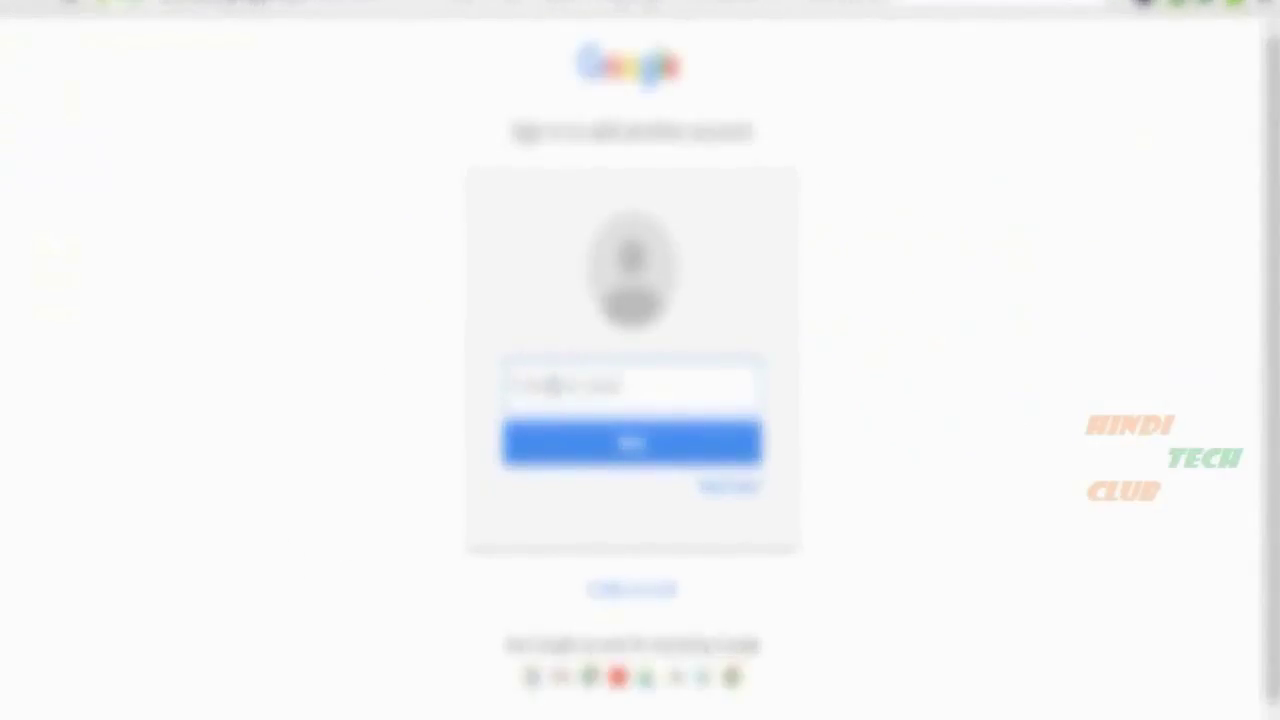
pyautogui.click(552, 386)
pyautogui.write('ab')
pyautogui.press('Return')
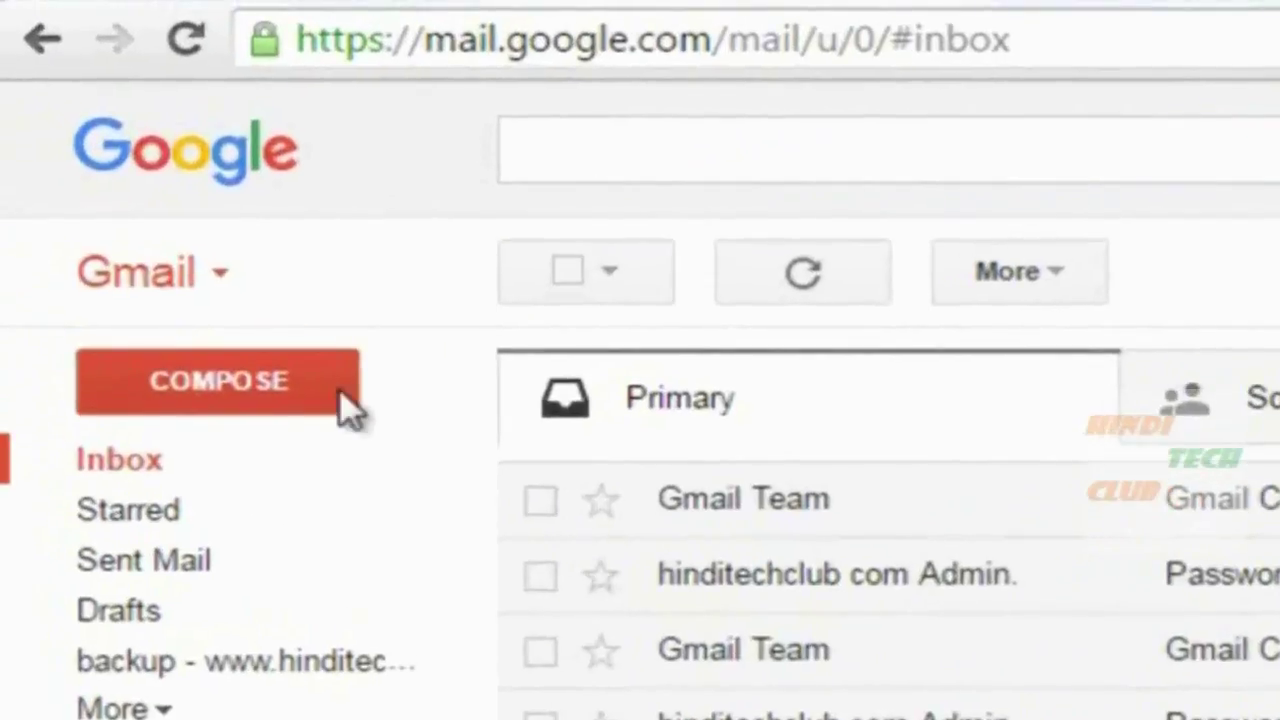
# Step: Start a new message and enter the recipient's address
pyautogui.click(300, 397)
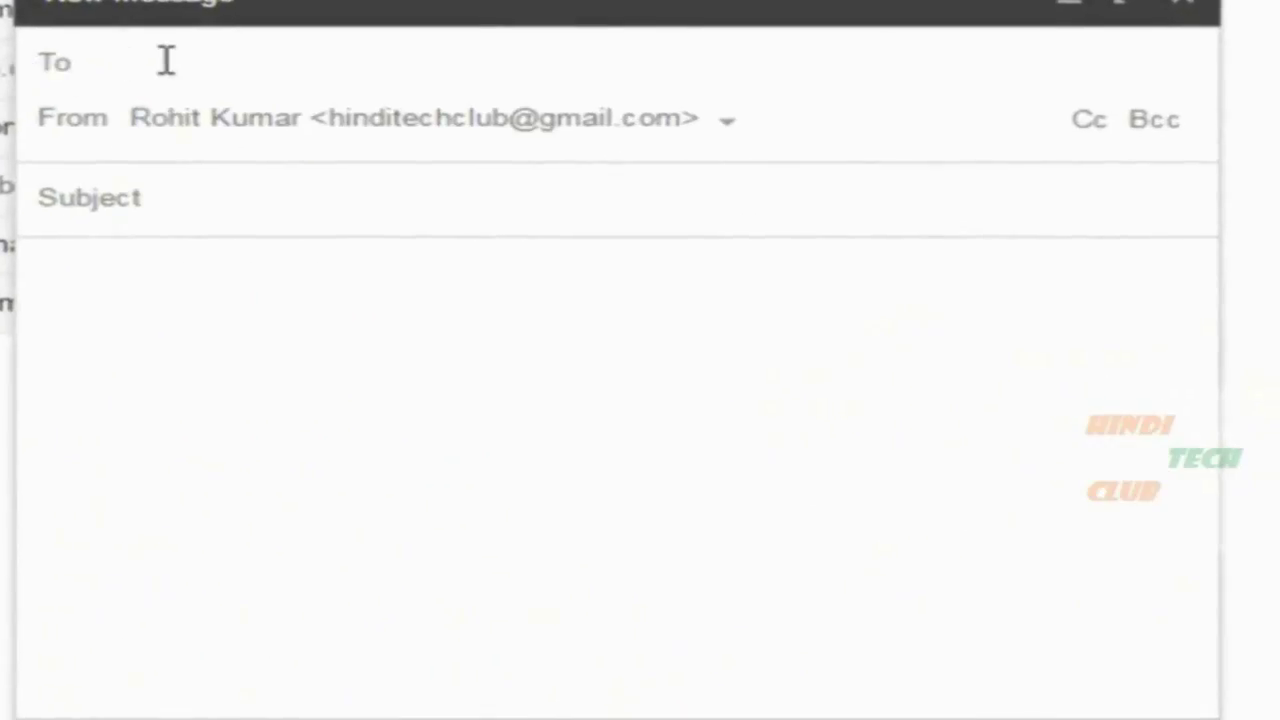
pyautogui.write('...')
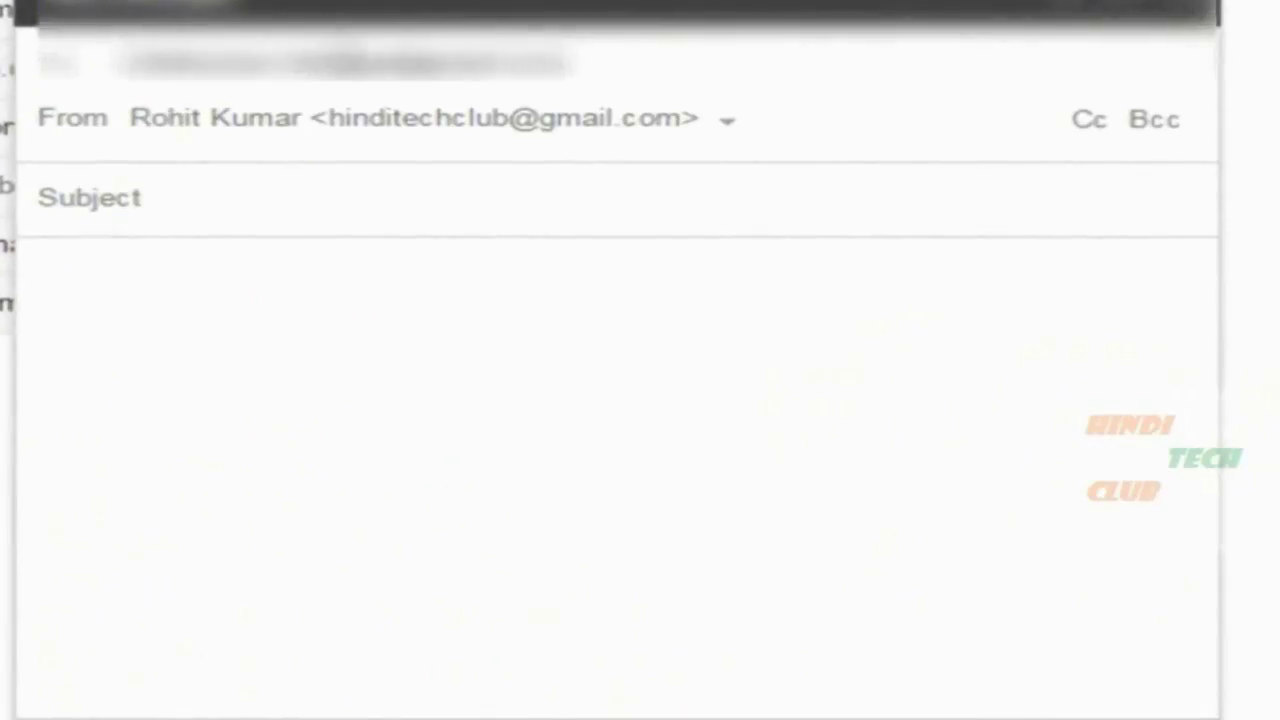
pyautogui.moveTo(172, 62); pyautogui.dragTo(550, 62)
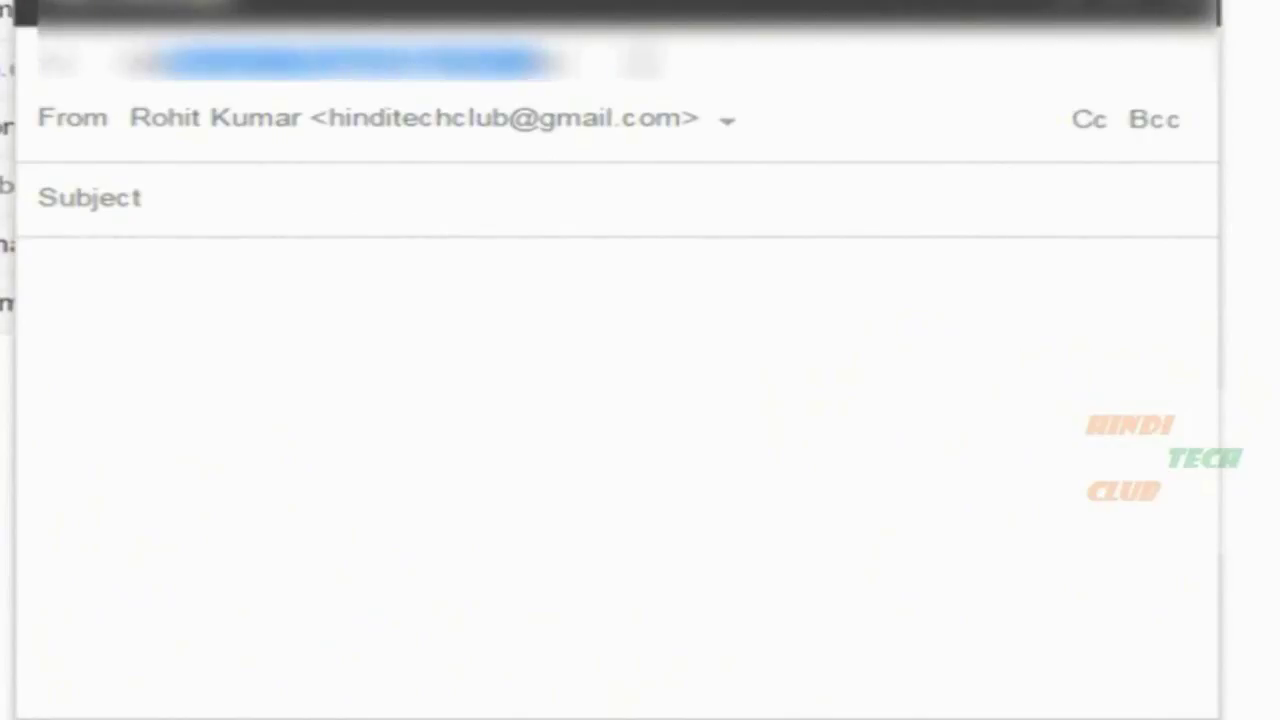
pyautogui.click(643, 61)
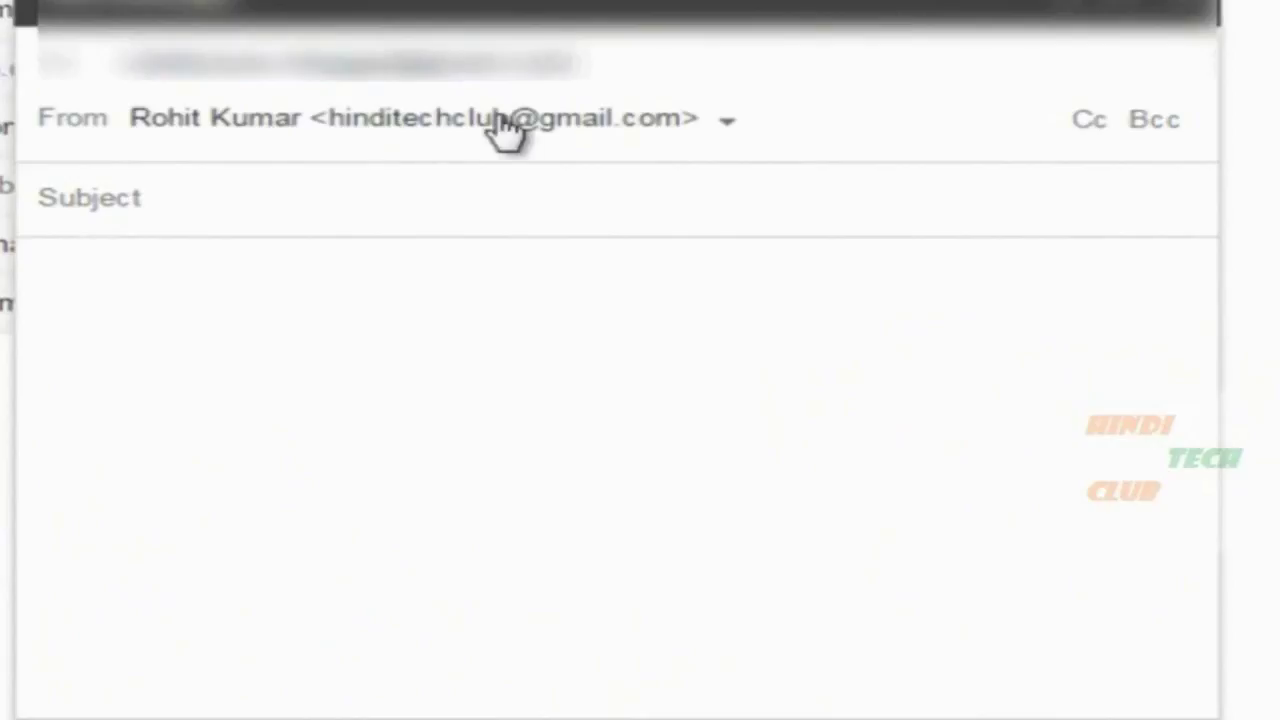
# Step: Send from the admin address with the subject 'test mail'
pyautogui.click(727, 128)
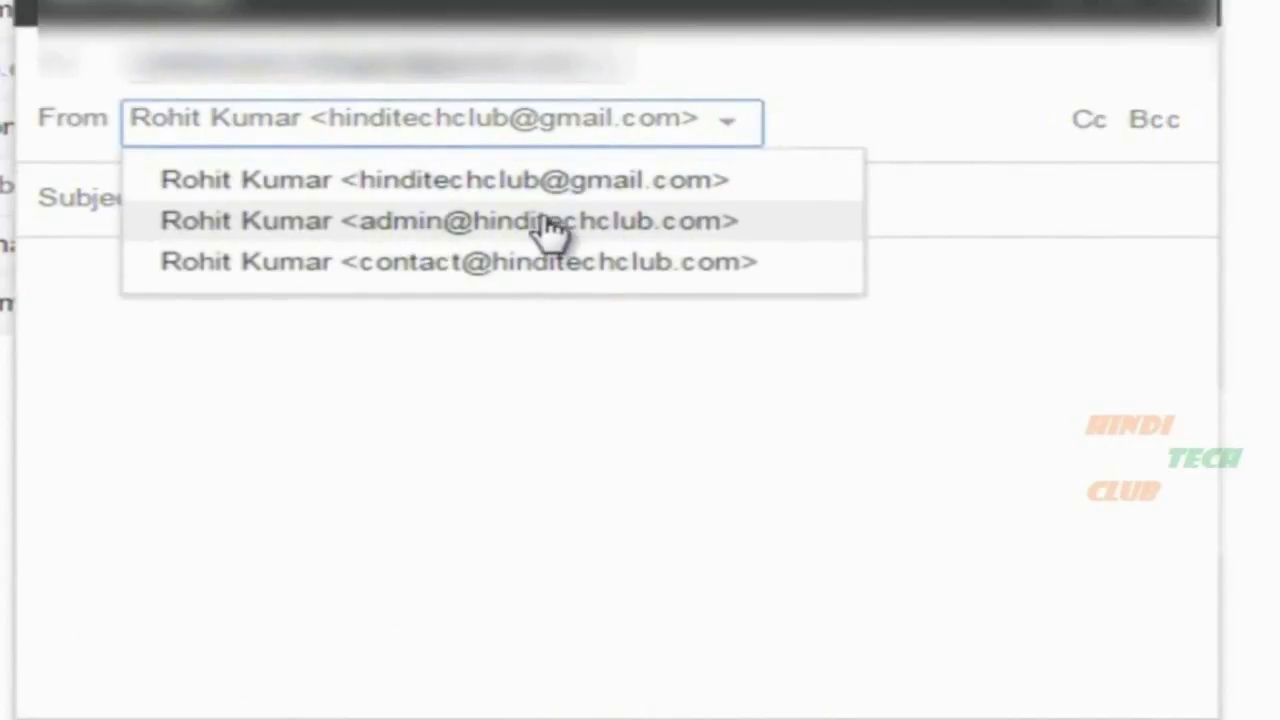
pyautogui.click(455, 225)
pyautogui.click(285, 205)
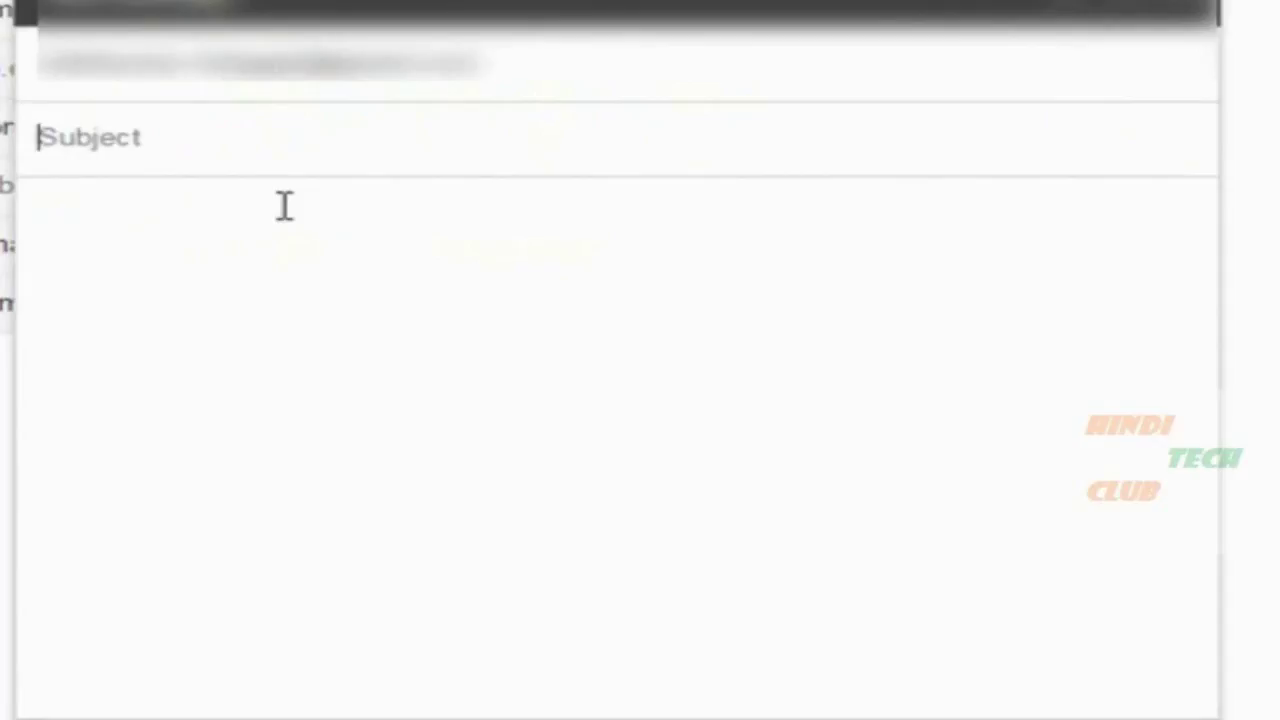
pyautogui.write('tes')
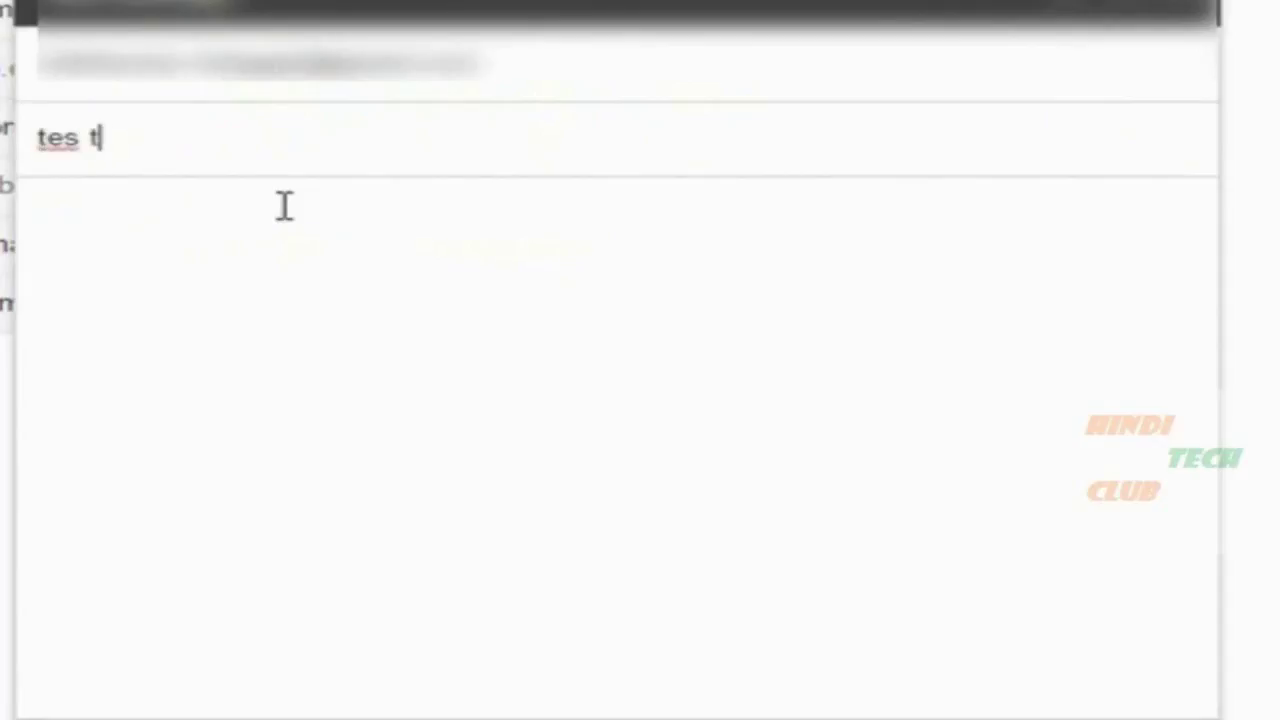
pyautogui.write('t mail')
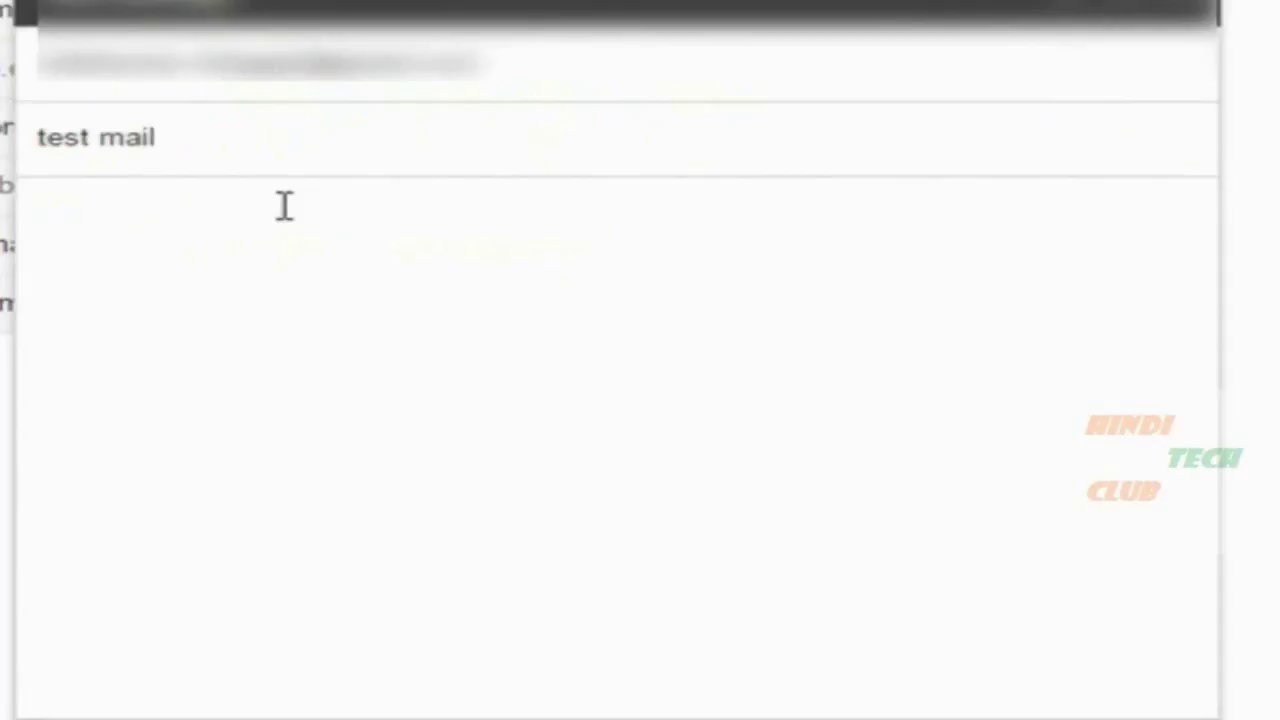
pyautogui.click(268, 293)
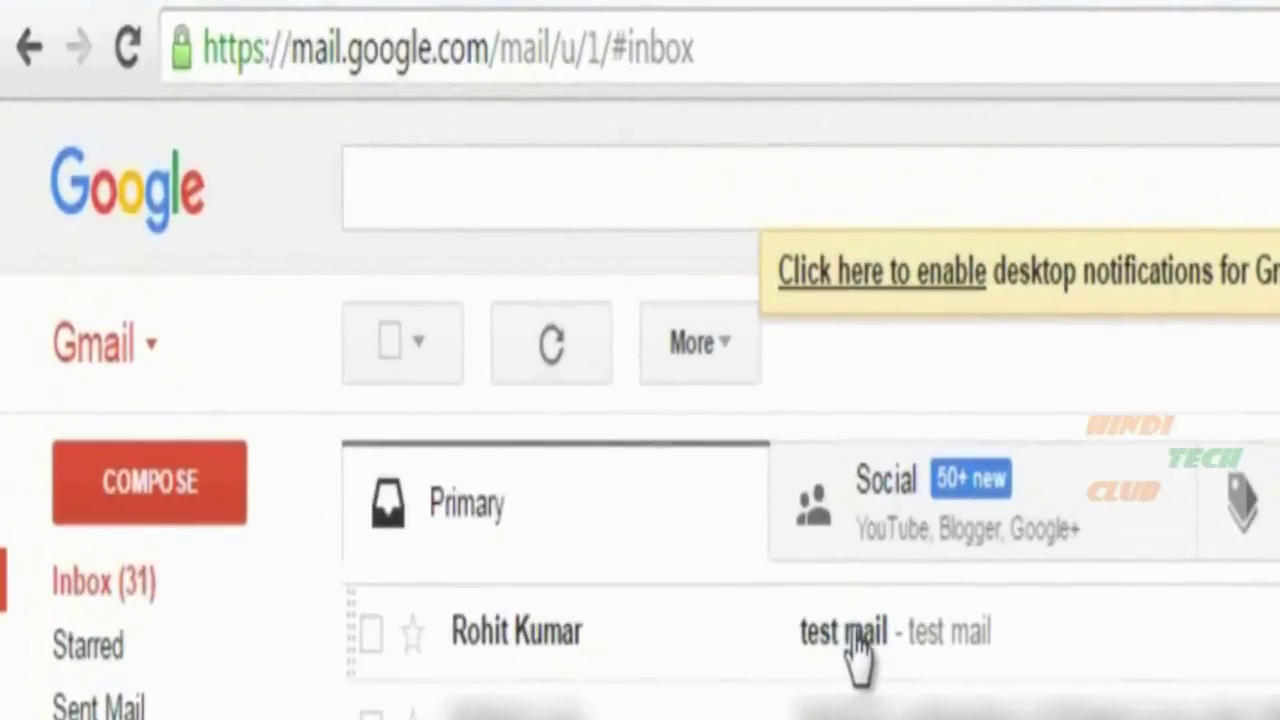
# Step: Open the received 'test mail' and expand sender details to check the admin address
pyautogui.click(857, 650)
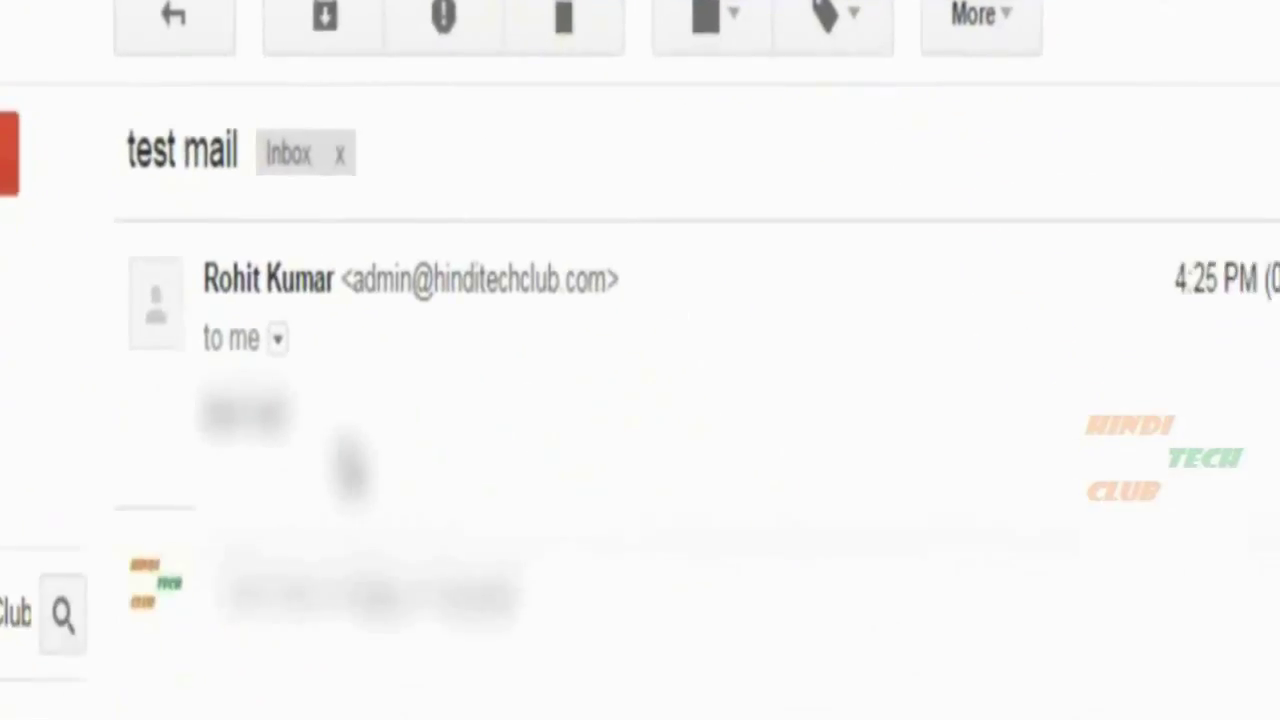
pyautogui.moveTo(71, 72); pyautogui.dragTo(160, 57)
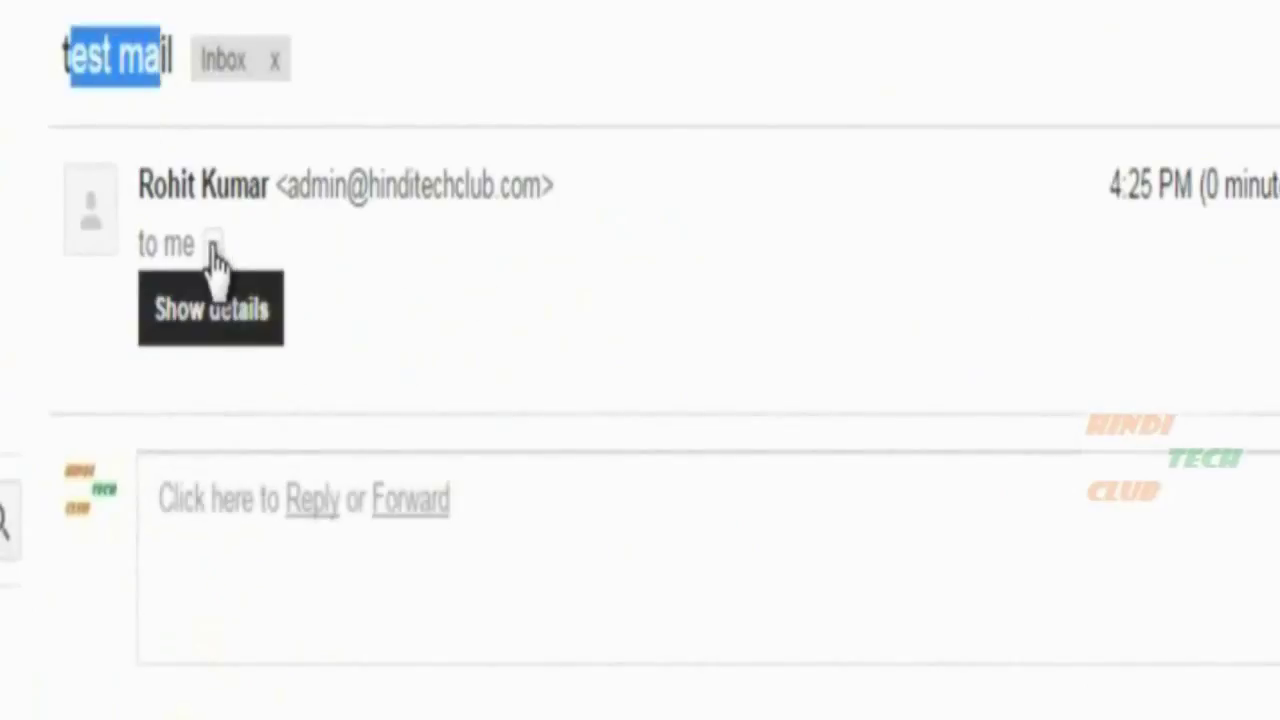
pyautogui.click(213, 247)
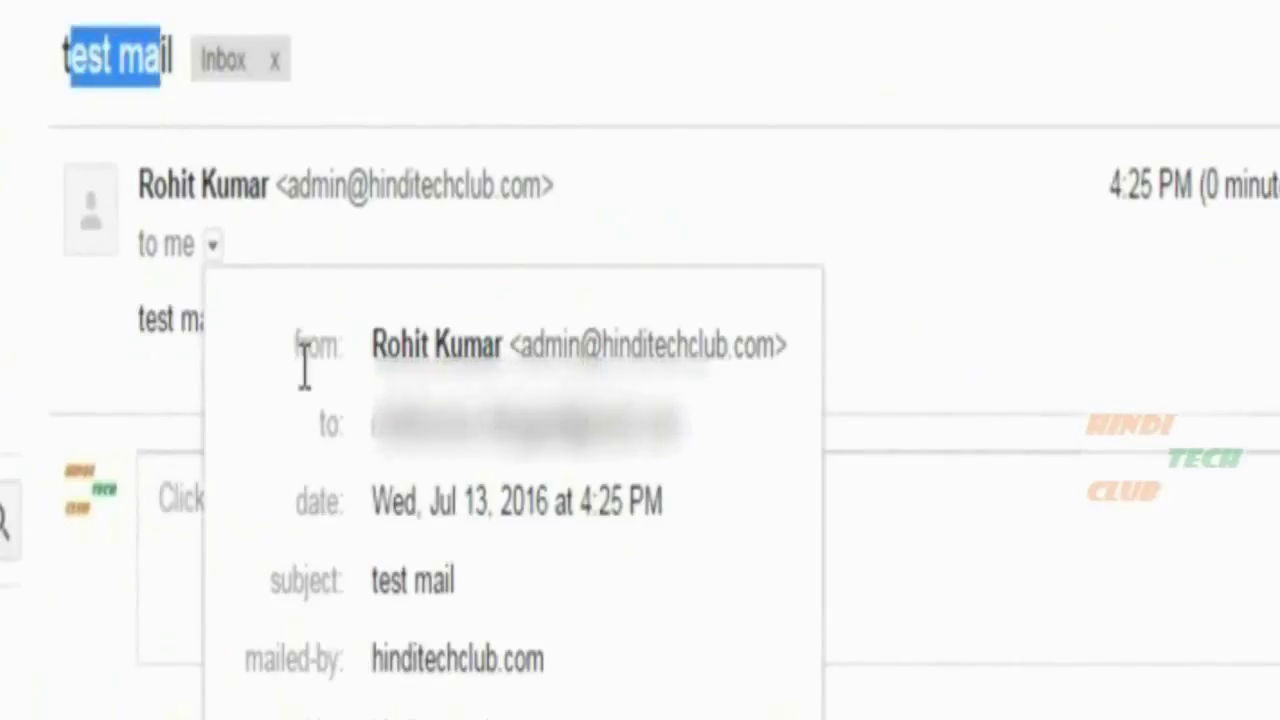
pyautogui.moveTo(563, 340); pyautogui.dragTo(777, 360)
pyautogui.click(663, 341)
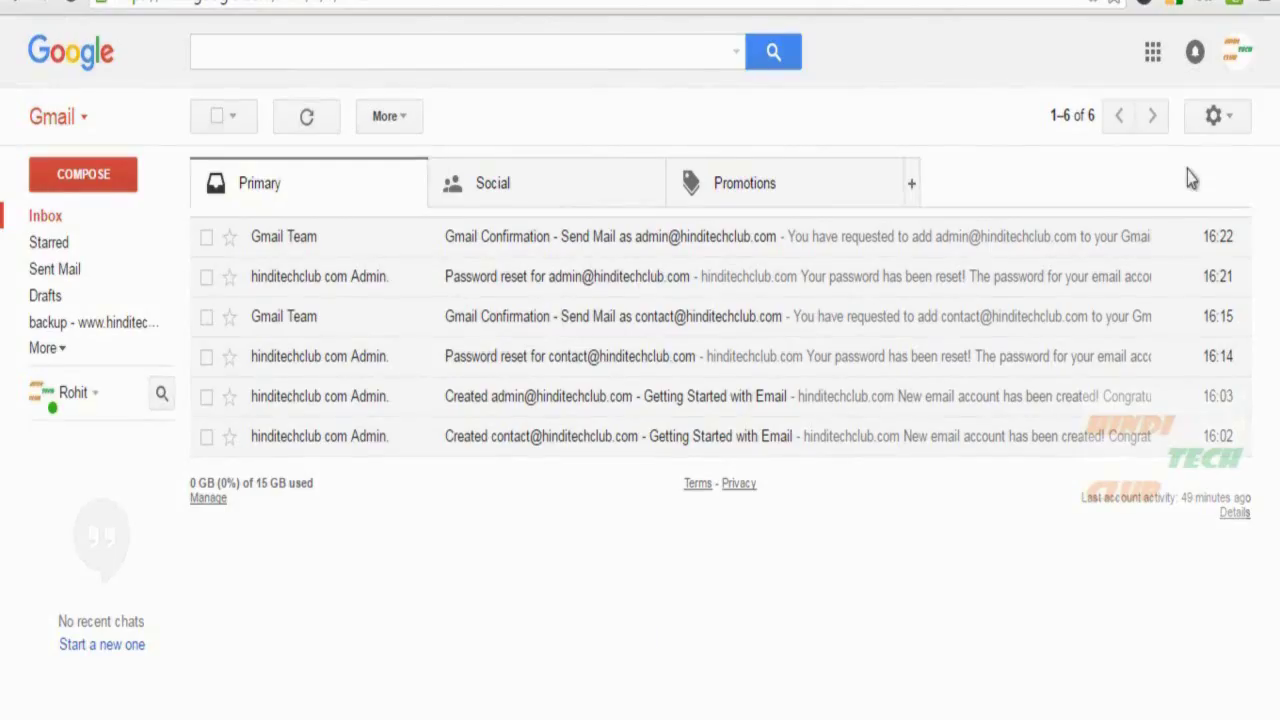
# Step: Open the Accounts and Import settings and review the Send mail as addresses
pyautogui.click(1222, 118)
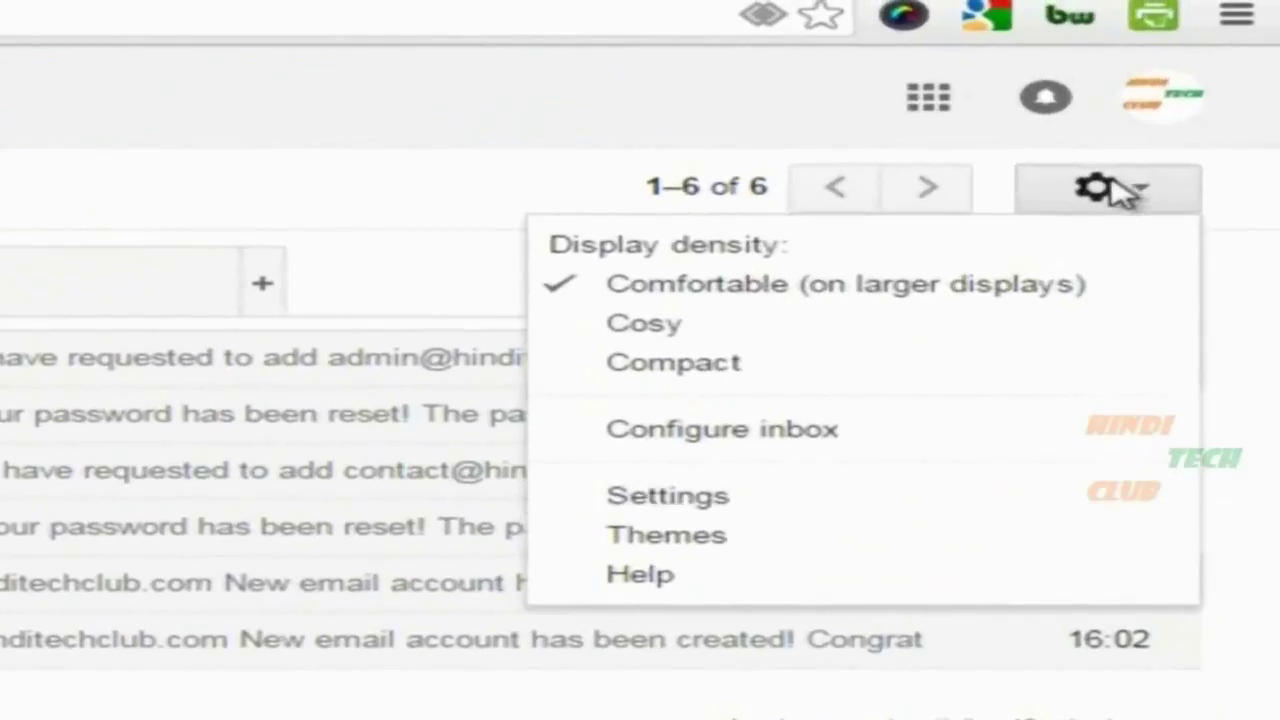
pyautogui.click(660, 498)
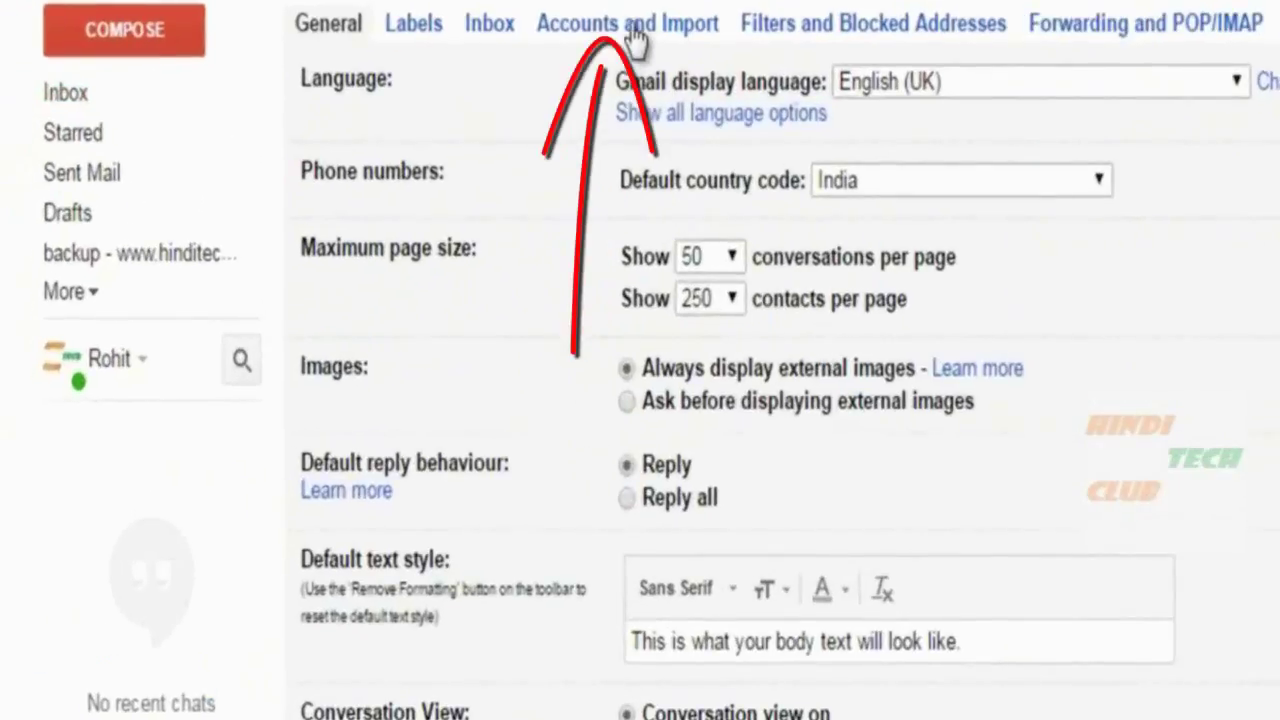
pyautogui.click(632, 38)
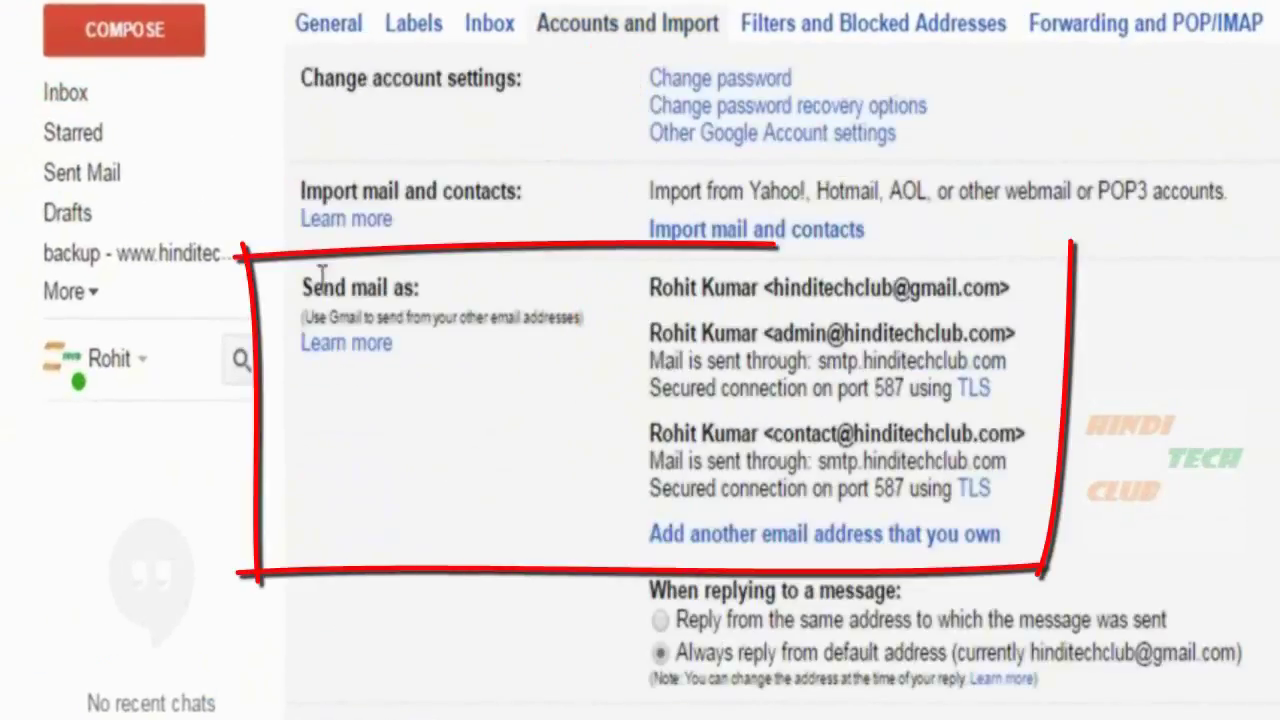
pyautogui.moveTo(306, 287); pyautogui.dragTo(586, 320)
pyautogui.moveTo(686, 288); pyautogui.dragTo(829, 455)
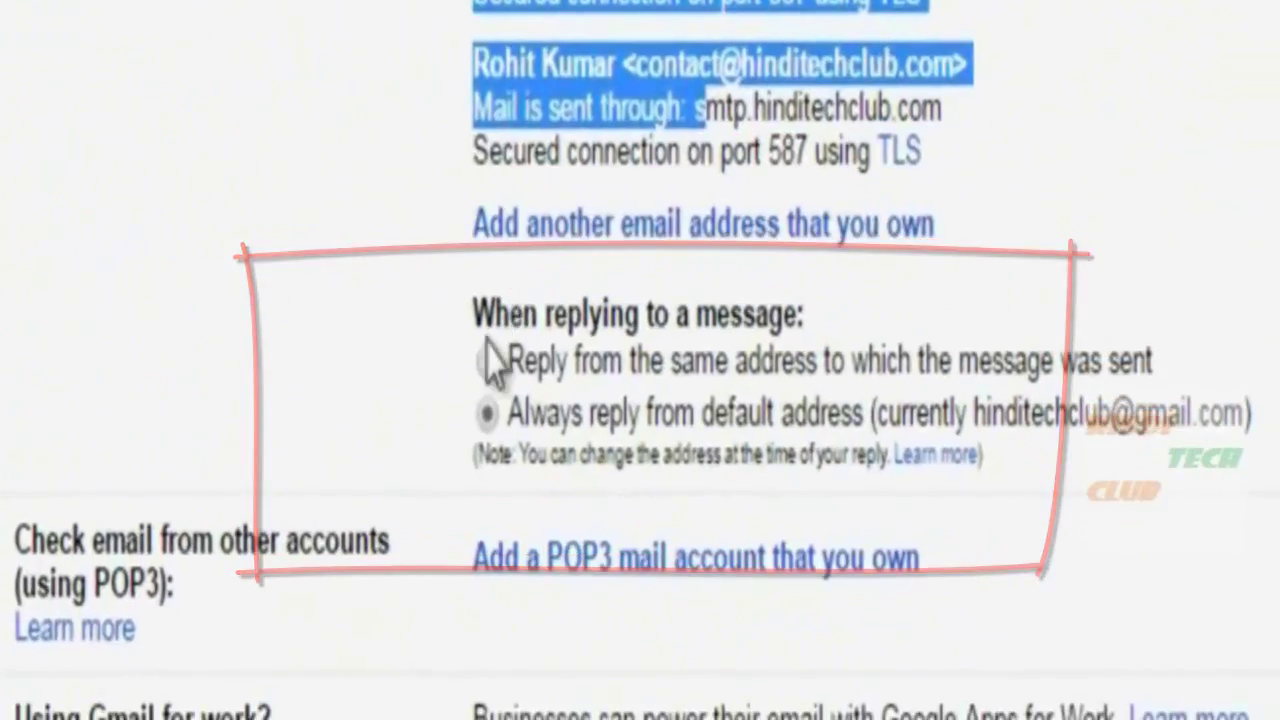
pyautogui.click(659, 610)
# Step: Review the 'When replying to a message' options, still set to the default address
pyautogui.moveTo(474, 312)
pyautogui.mouseDown()
pyautogui.moveTo(549, 297)
pyautogui.moveTo(803, 303)
pyautogui.mouseUp()
pyautogui.click(516, 378)
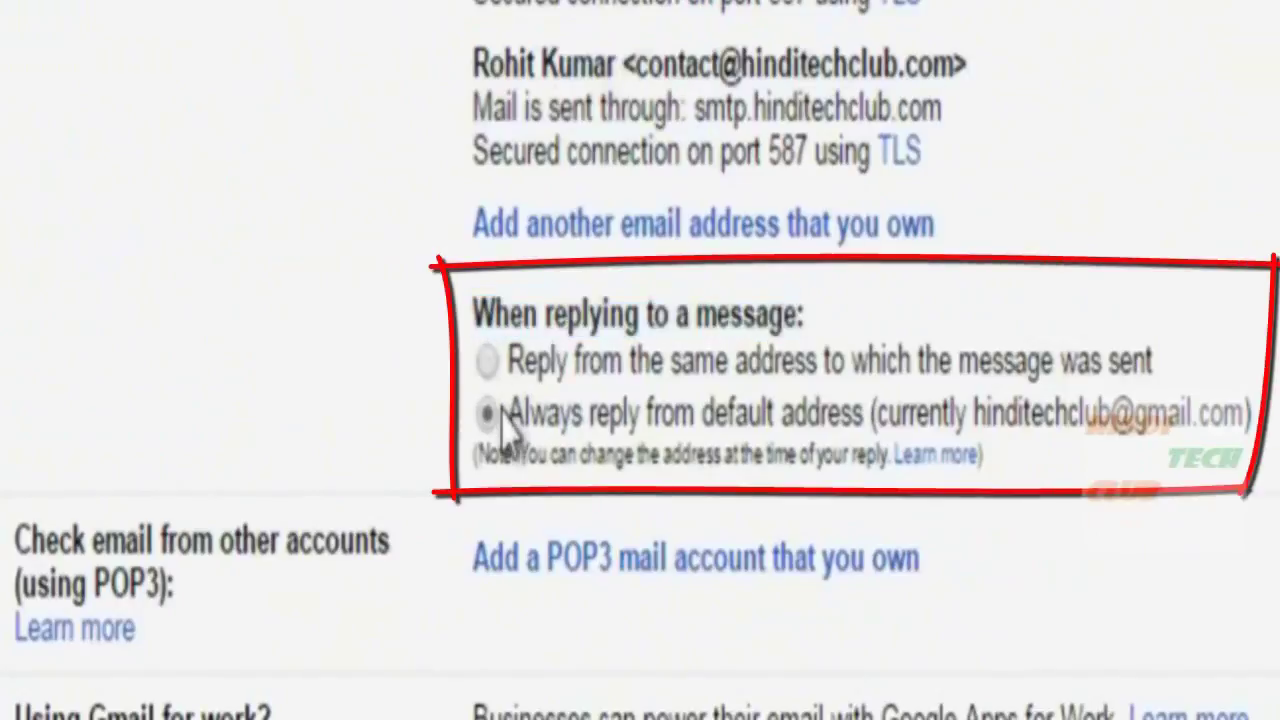
pyautogui.moveTo(580, 360)
pyautogui.mouseDown()
pyautogui.moveTo(1158, 335)
pyautogui.moveTo(1130, 358)
pyautogui.moveTo(629, 357)
pyautogui.moveTo(516, 372)
pyautogui.mouseUp()
pyautogui.click(1190, 335)
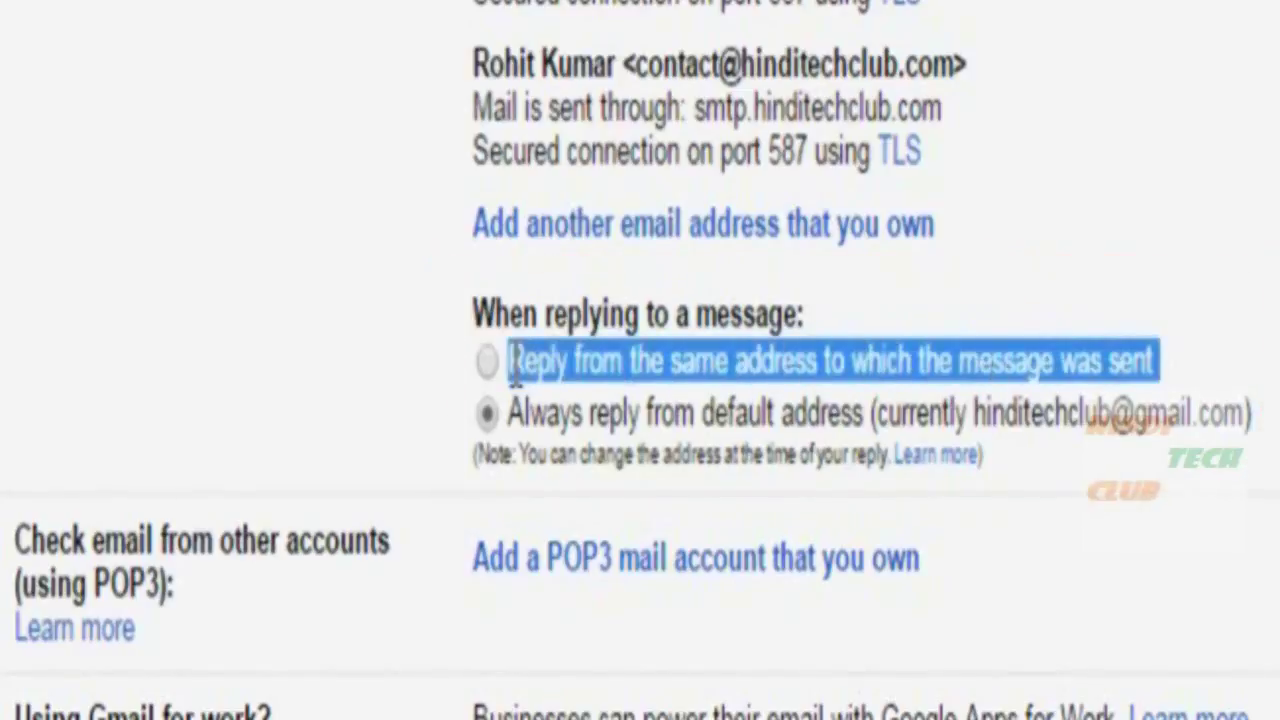
# Step: Select 'Reply from the same address to which the message was sent'
pyautogui.click(749, 348)
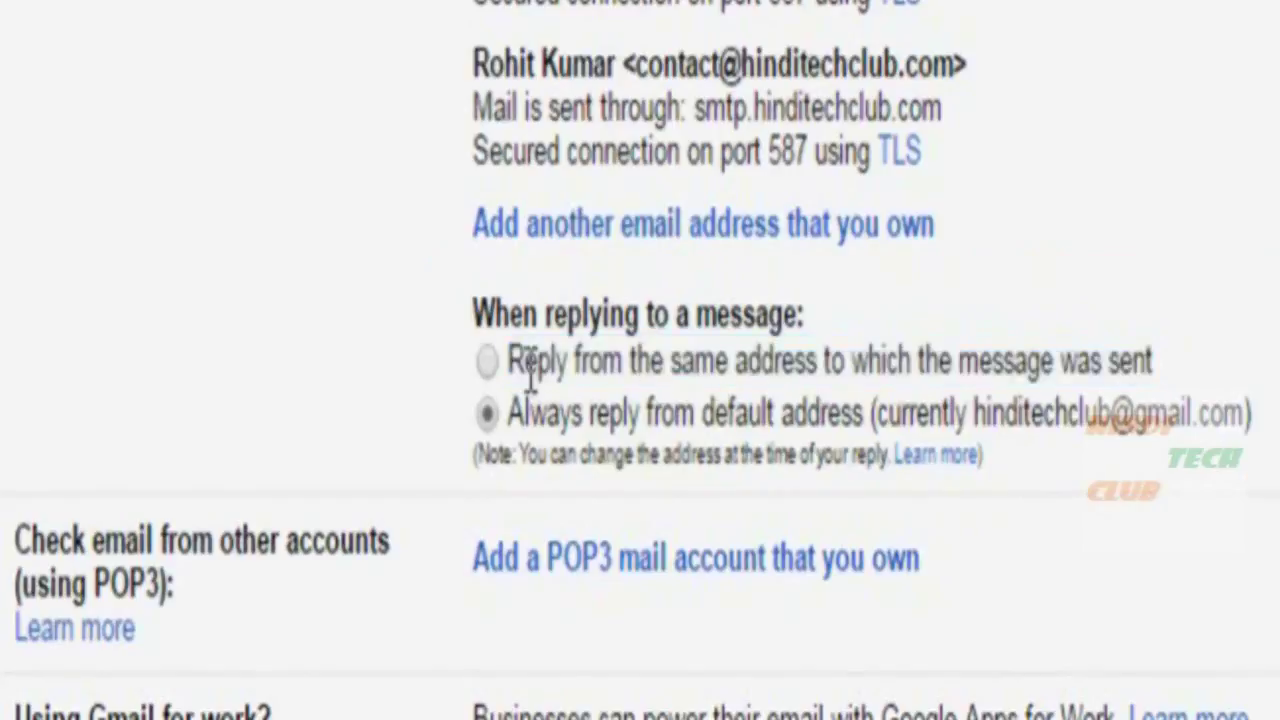
pyautogui.click(488, 358)
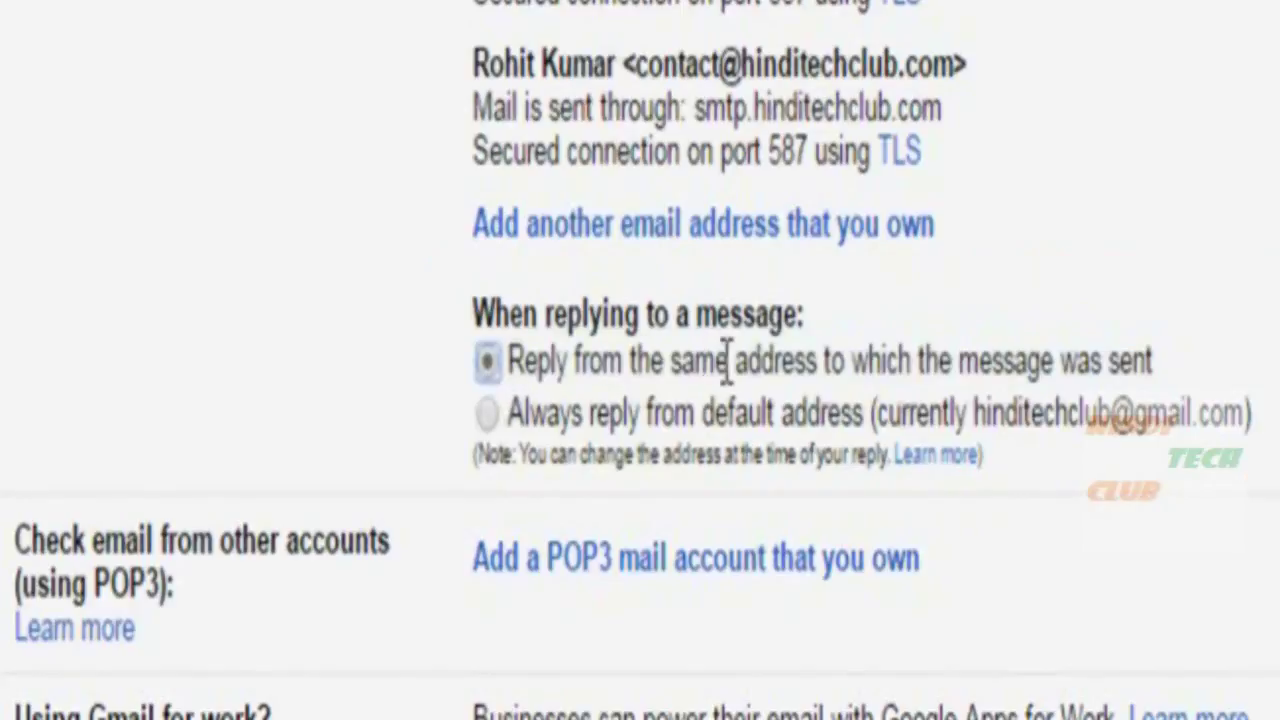
pyautogui.scroll(2, 1214, 300)
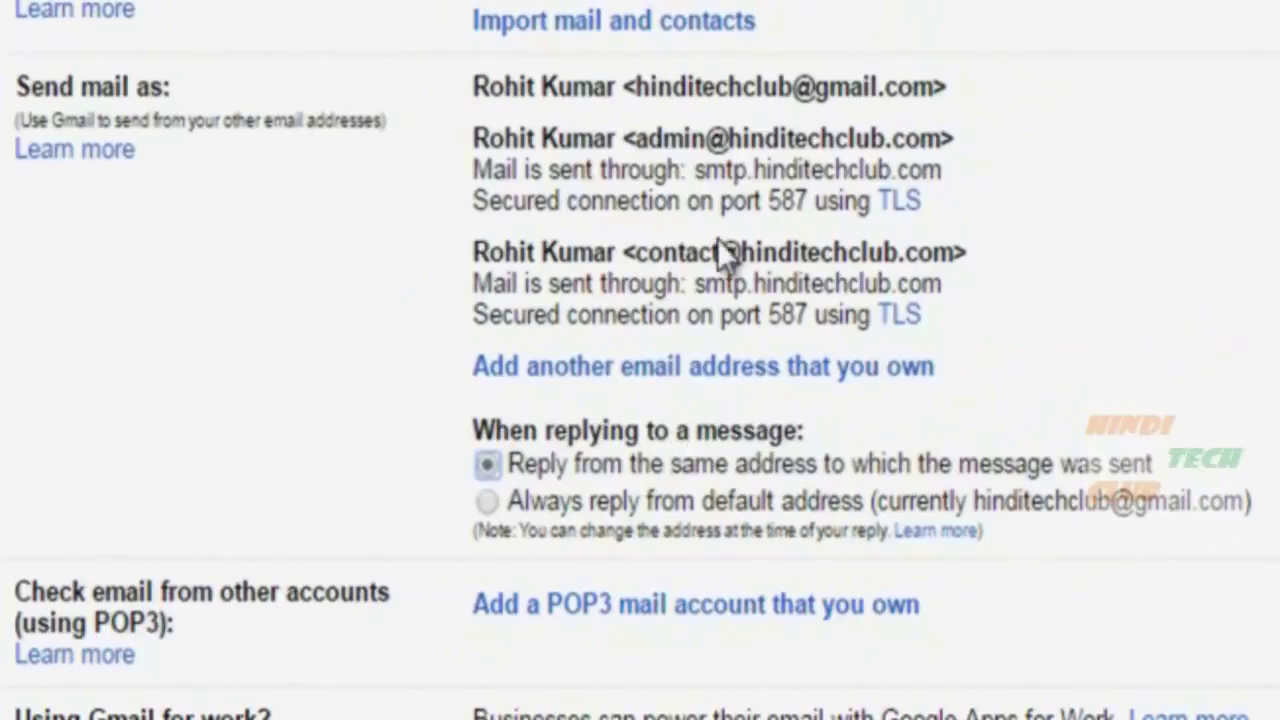
# Step: Review the send-as address list and the newly selected reply option
pyautogui.moveTo(634, 88); pyautogui.dragTo(683, 88)
pyautogui.click(810, 270)
pyautogui.click(668, 148)
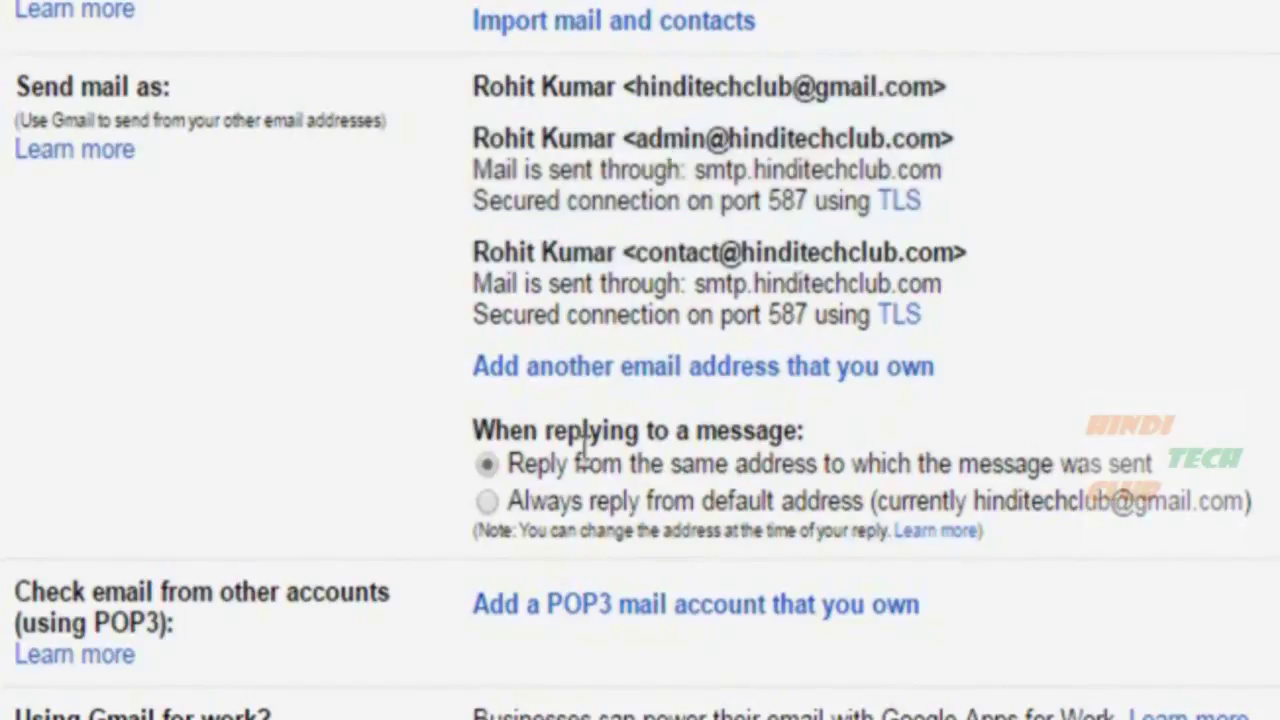
pyautogui.moveTo(606, 465); pyautogui.dragTo(508, 465)
pyautogui.moveTo(1143, 440); pyautogui.dragTo(1153, 447)
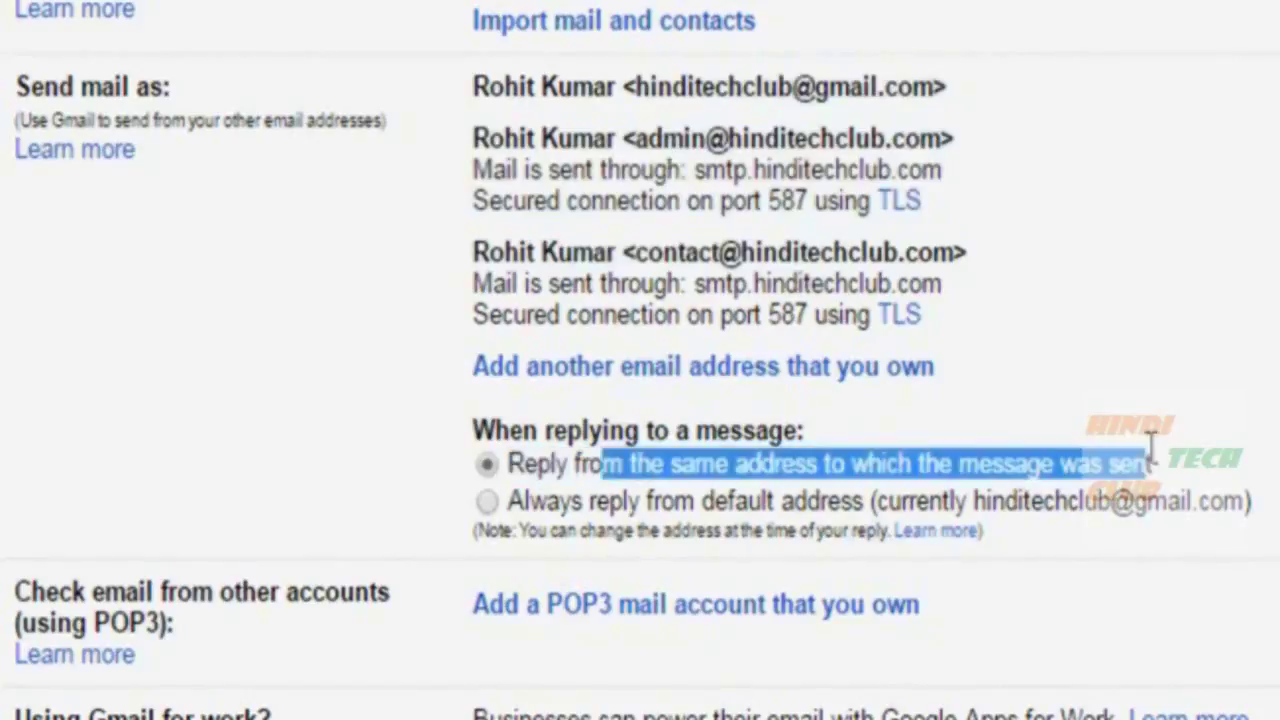
pyautogui.click(1057, 442)
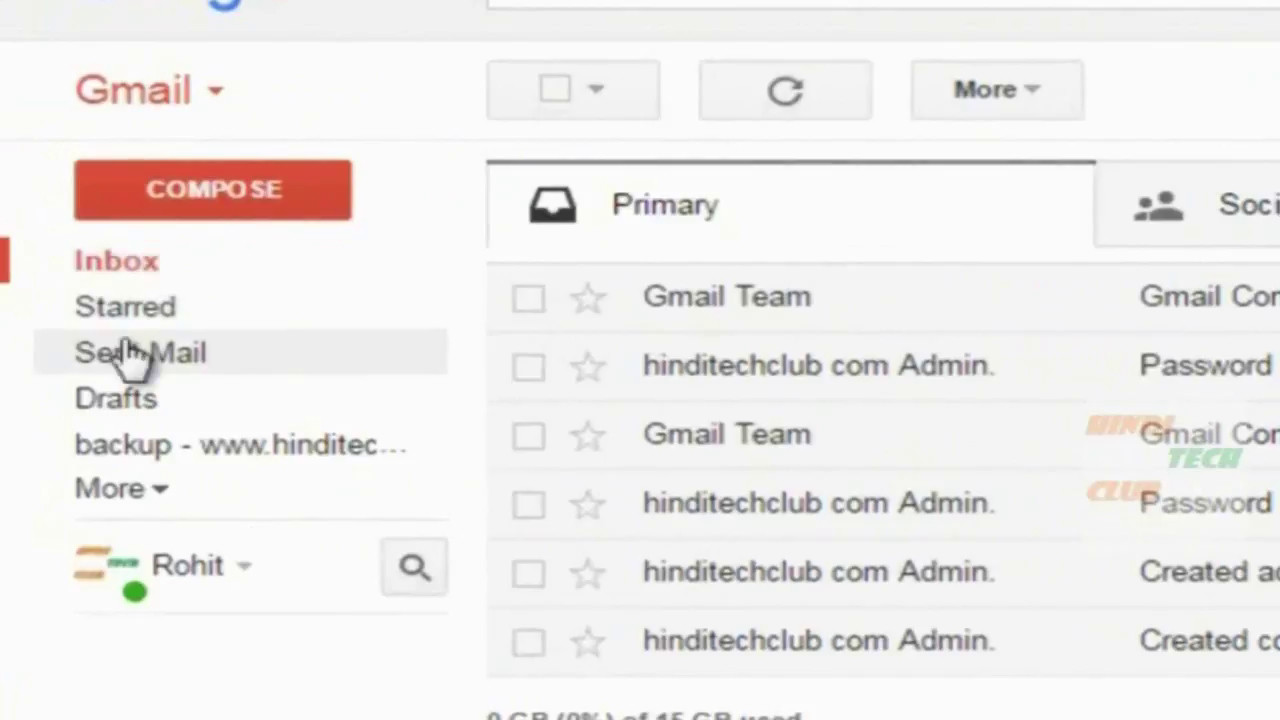
# Step: Create the label Contact@HindiTechClub from the sidebar and open its empty view
pyautogui.click(112, 490)
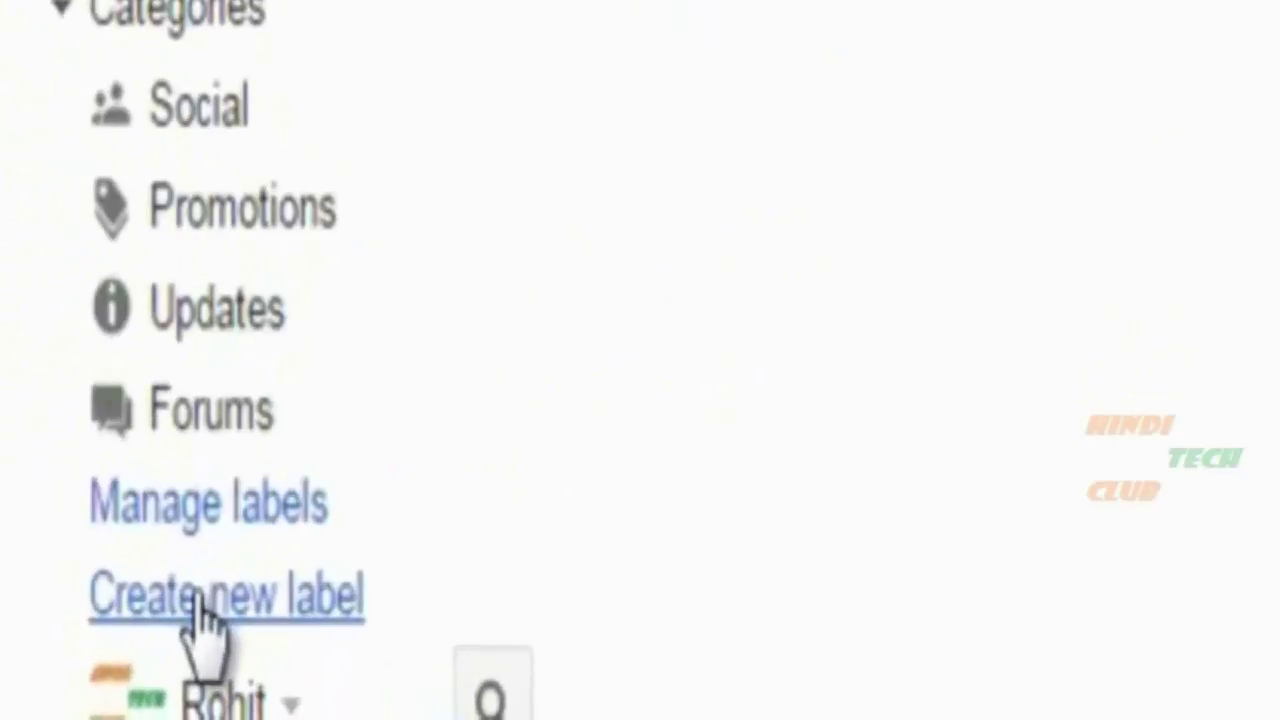
pyautogui.click(197, 600)
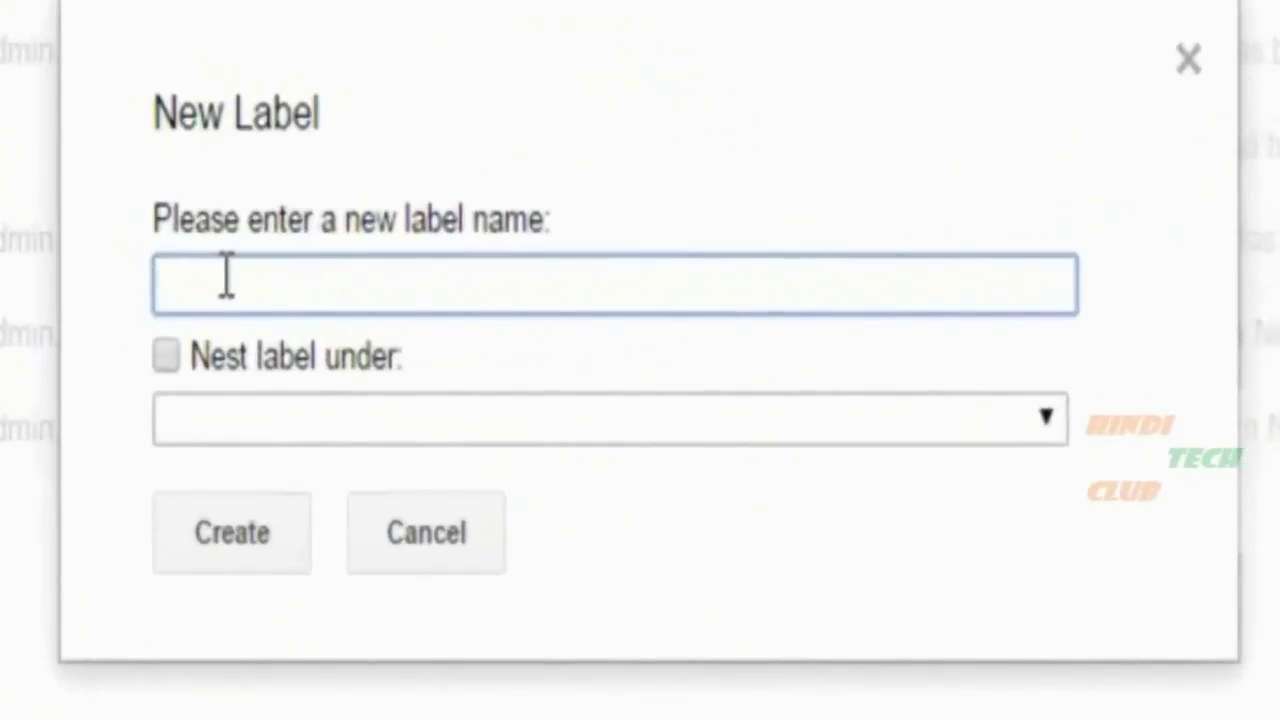
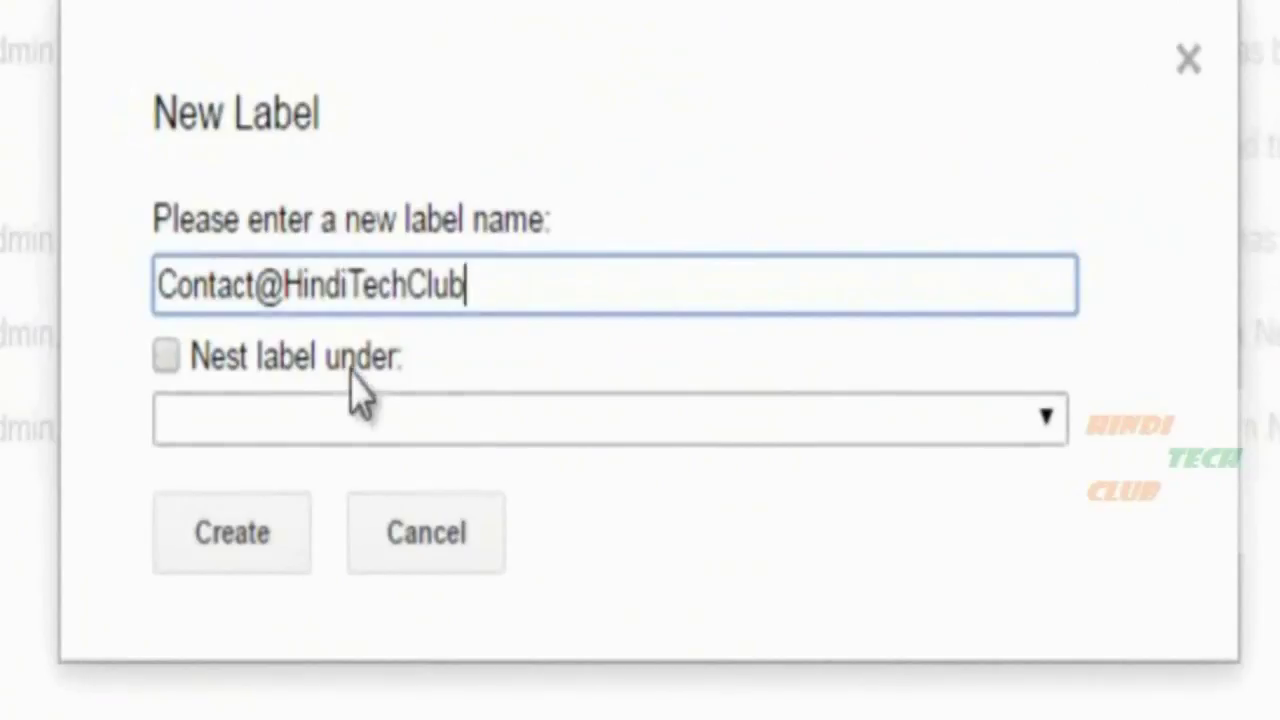
pyautogui.tripleClick(349, 300)
pyautogui.click(433, 288)
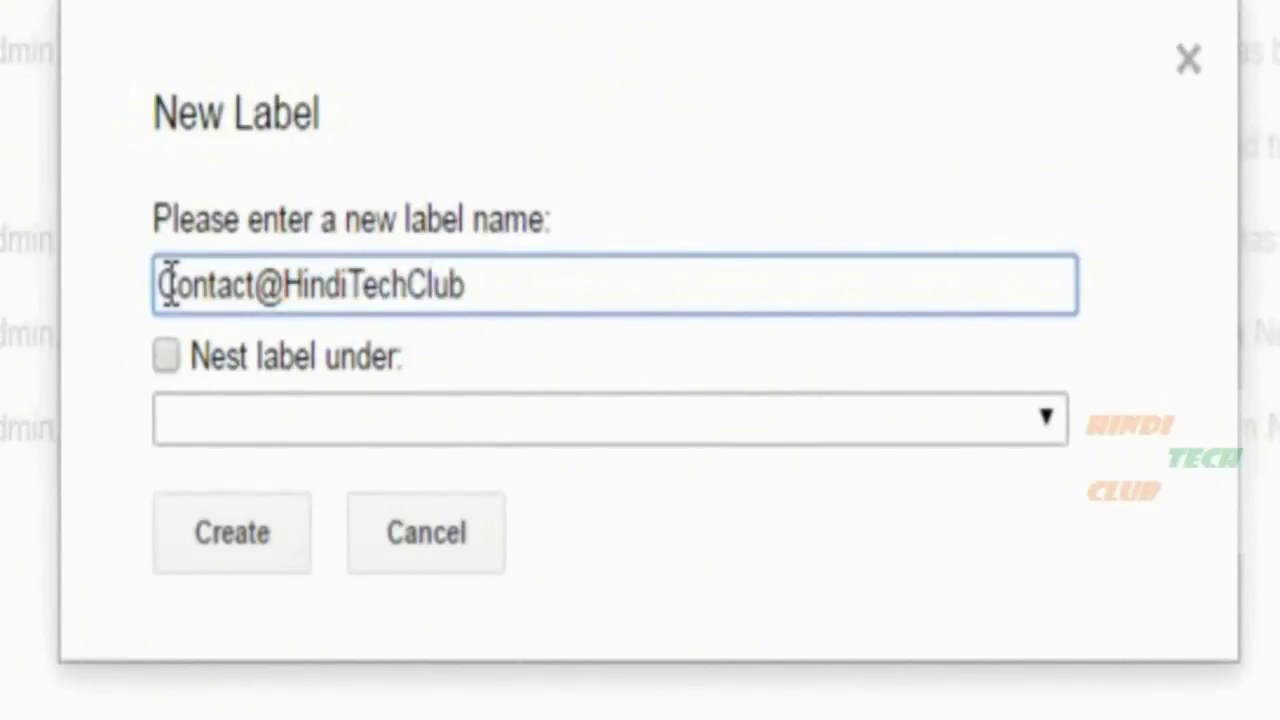
pyautogui.moveTo(160, 284); pyautogui.dragTo(480, 282)
pyautogui.click(514, 282)
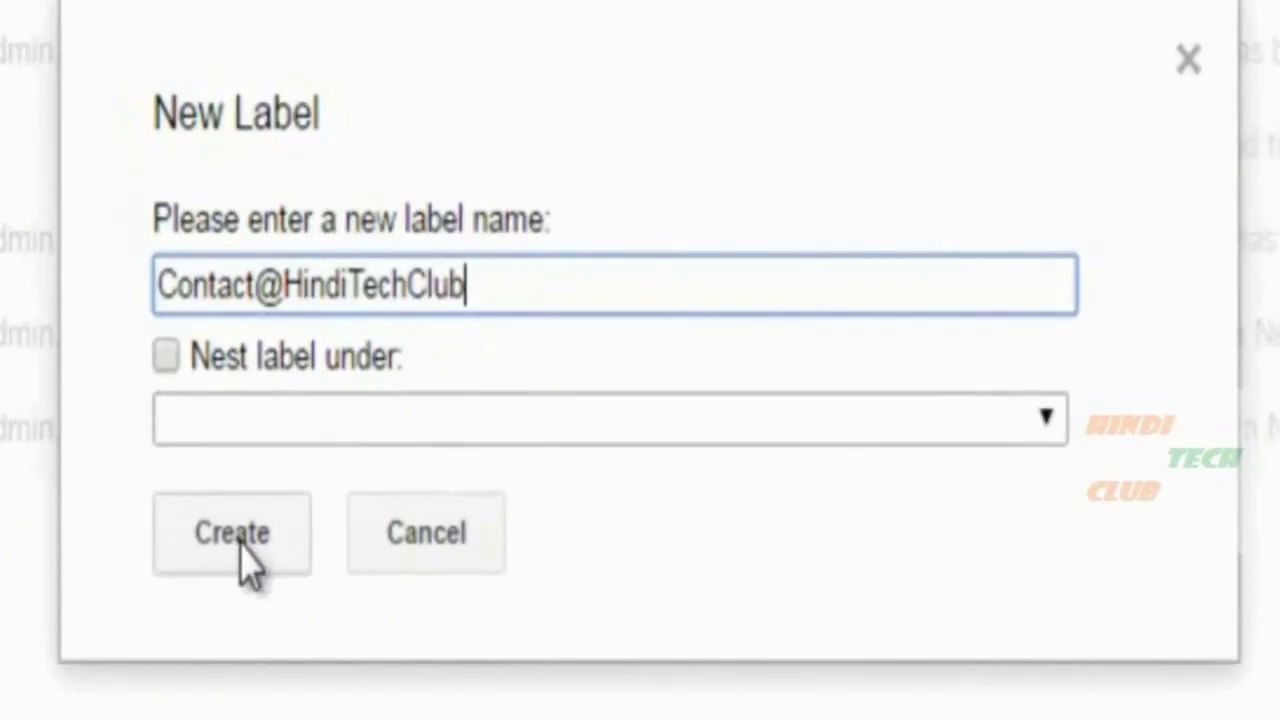
pyautogui.click(226, 555)
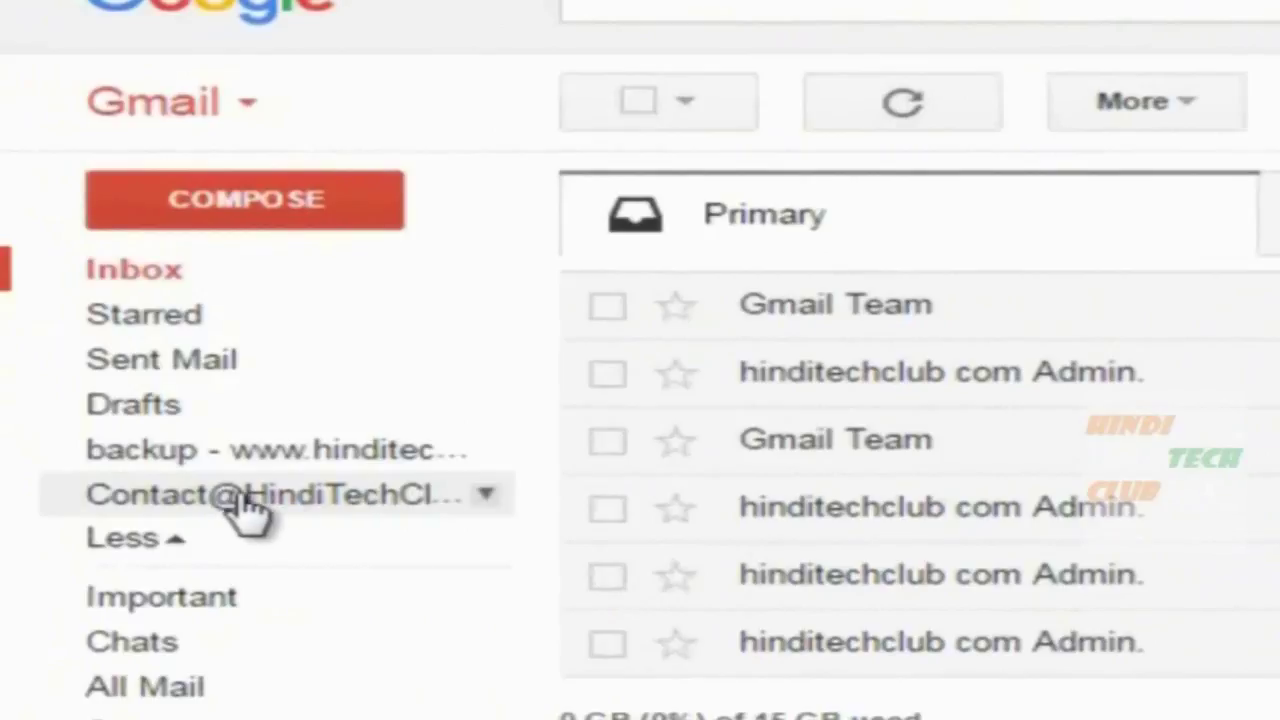
pyautogui.click(232, 505)
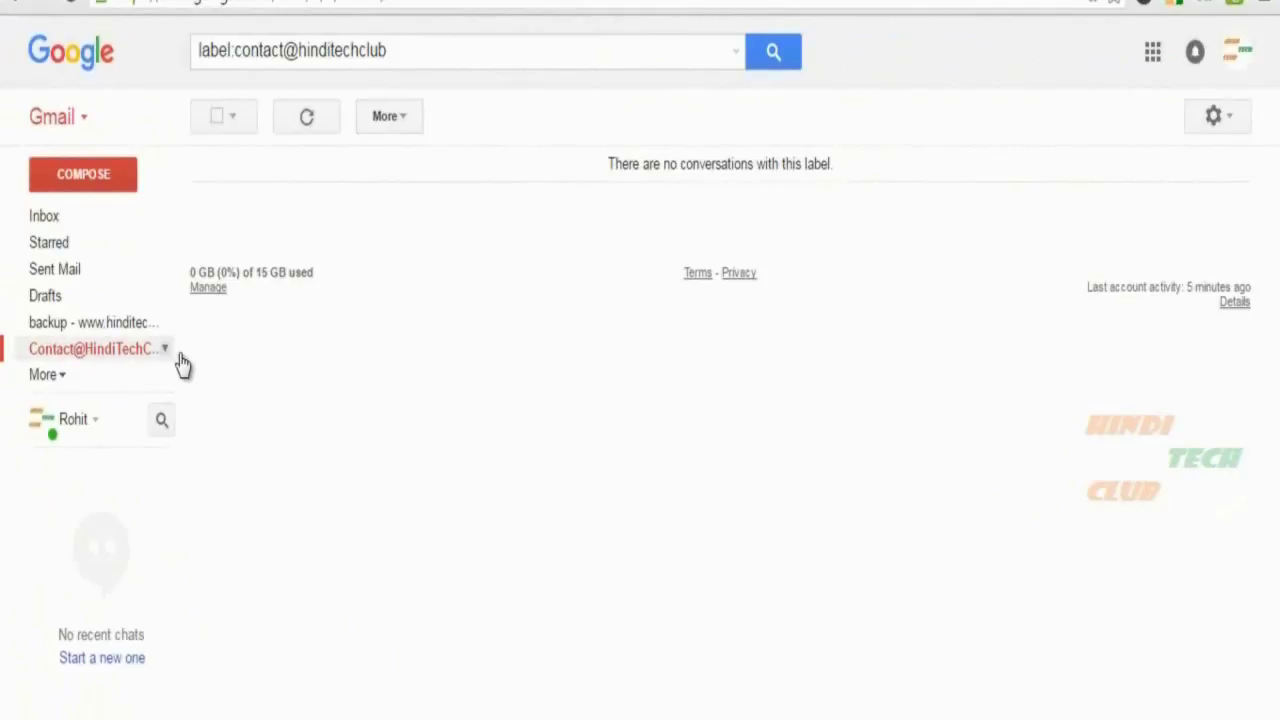
# Step: Open the Filters and Blocked Addresses settings
pyautogui.click(97, 351)
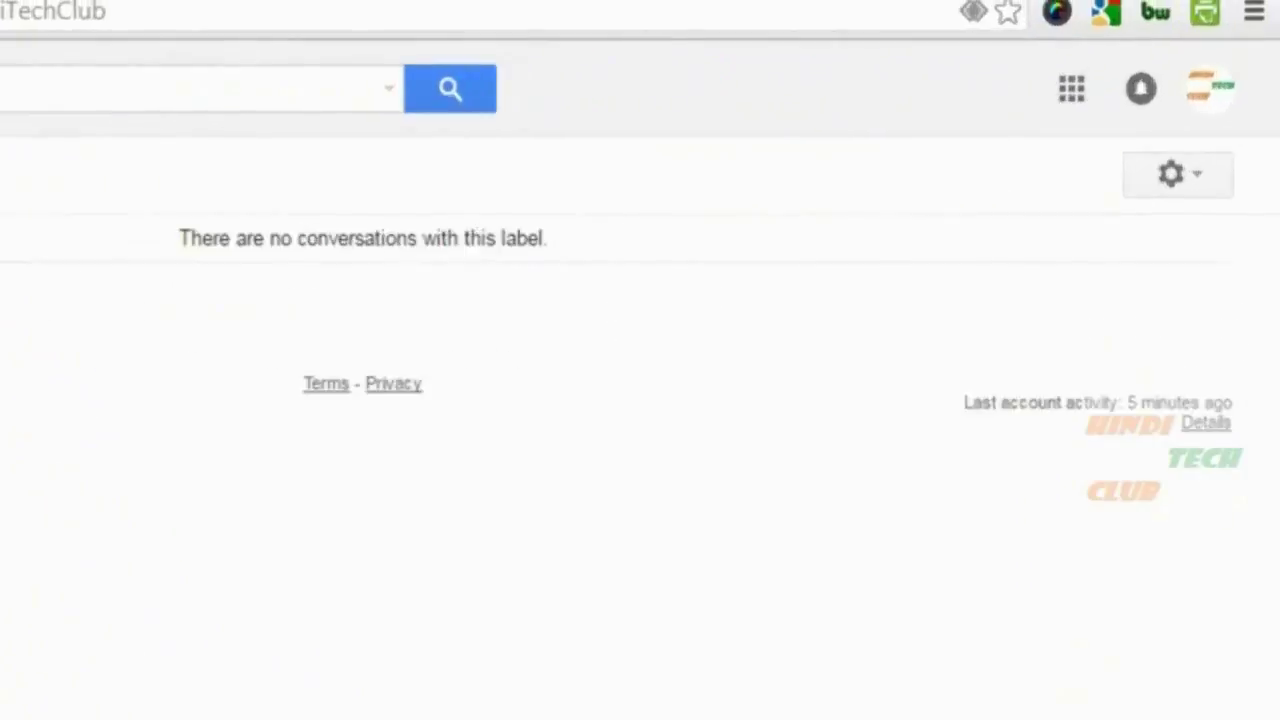
pyautogui.click(1180, 251)
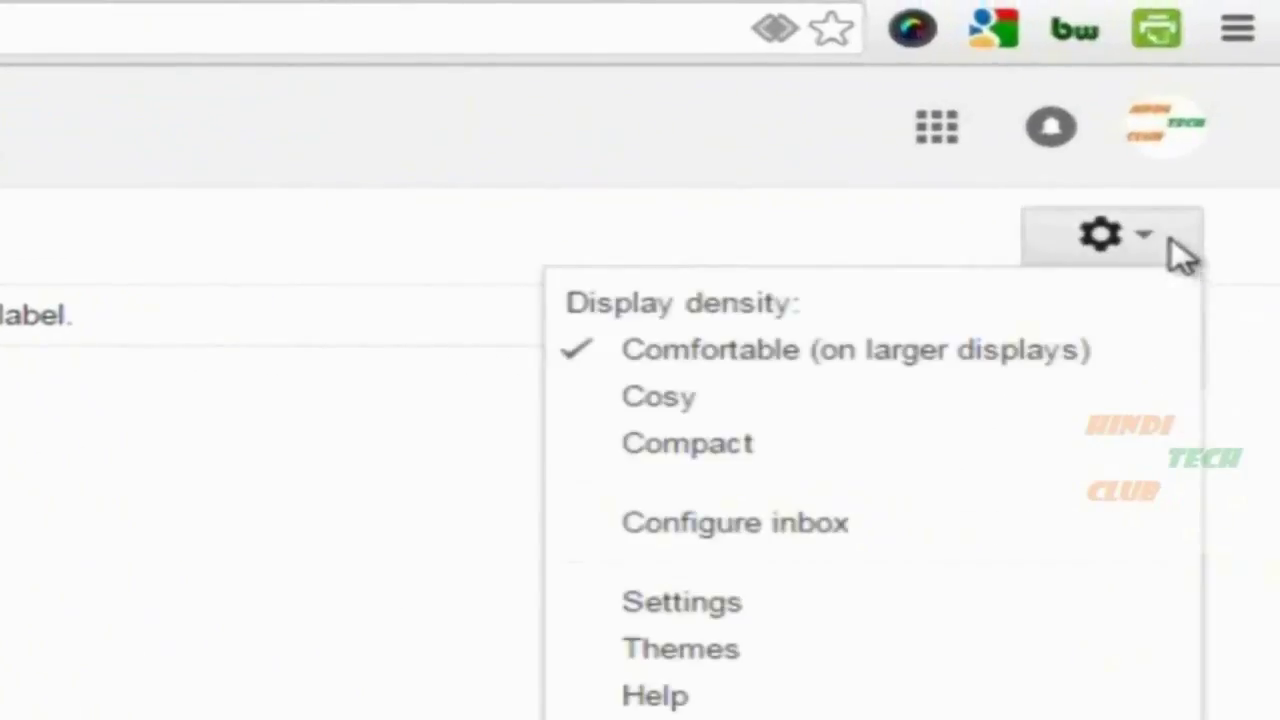
pyautogui.click(676, 606)
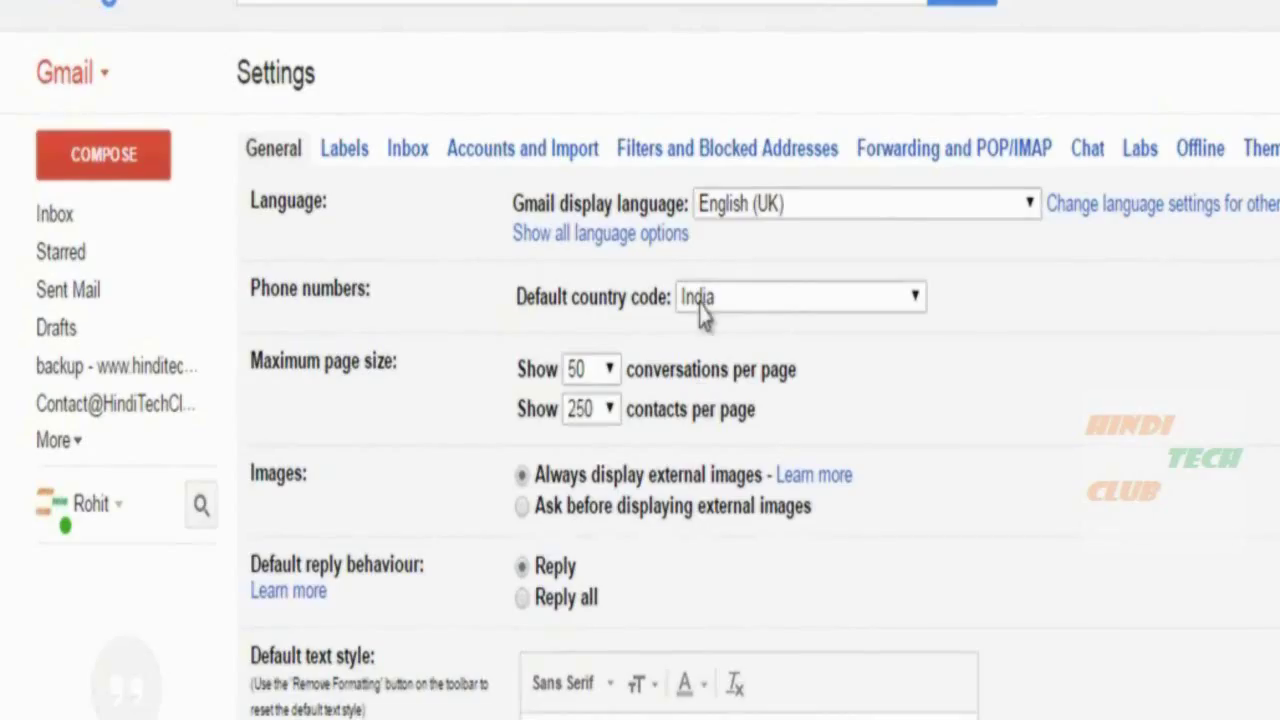
pyautogui.click(705, 168)
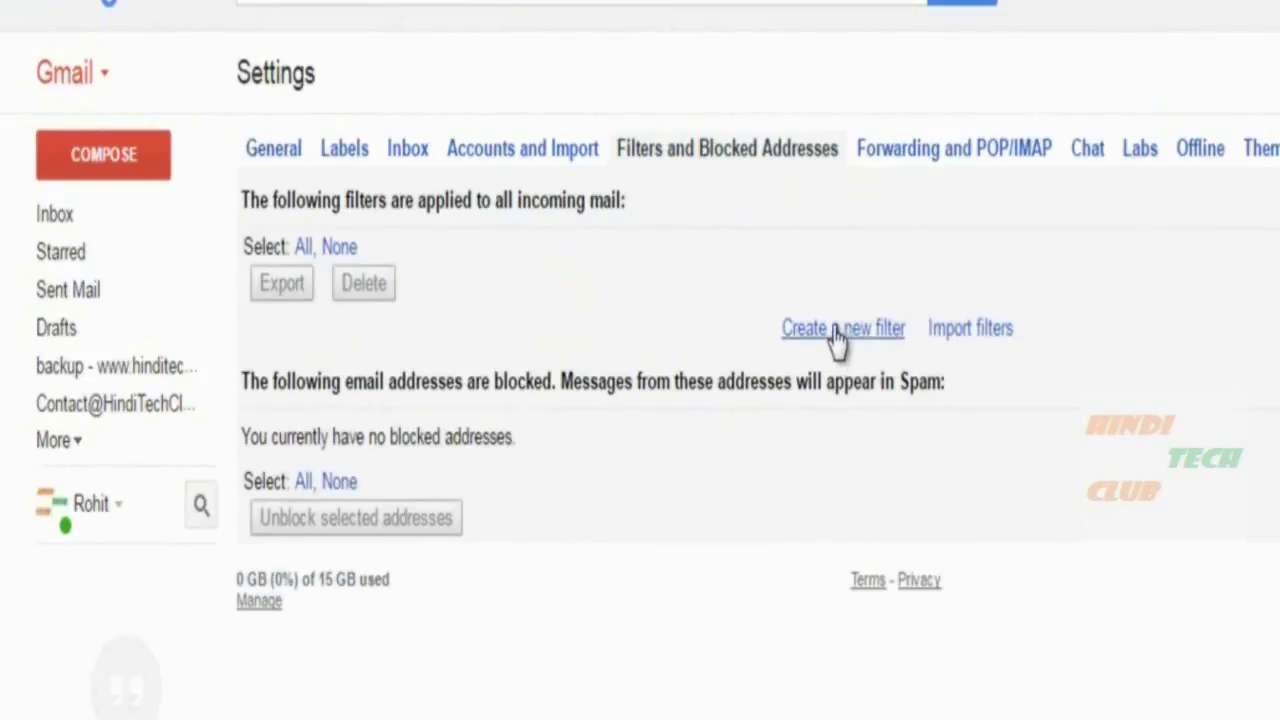
pyautogui.click(836, 336)
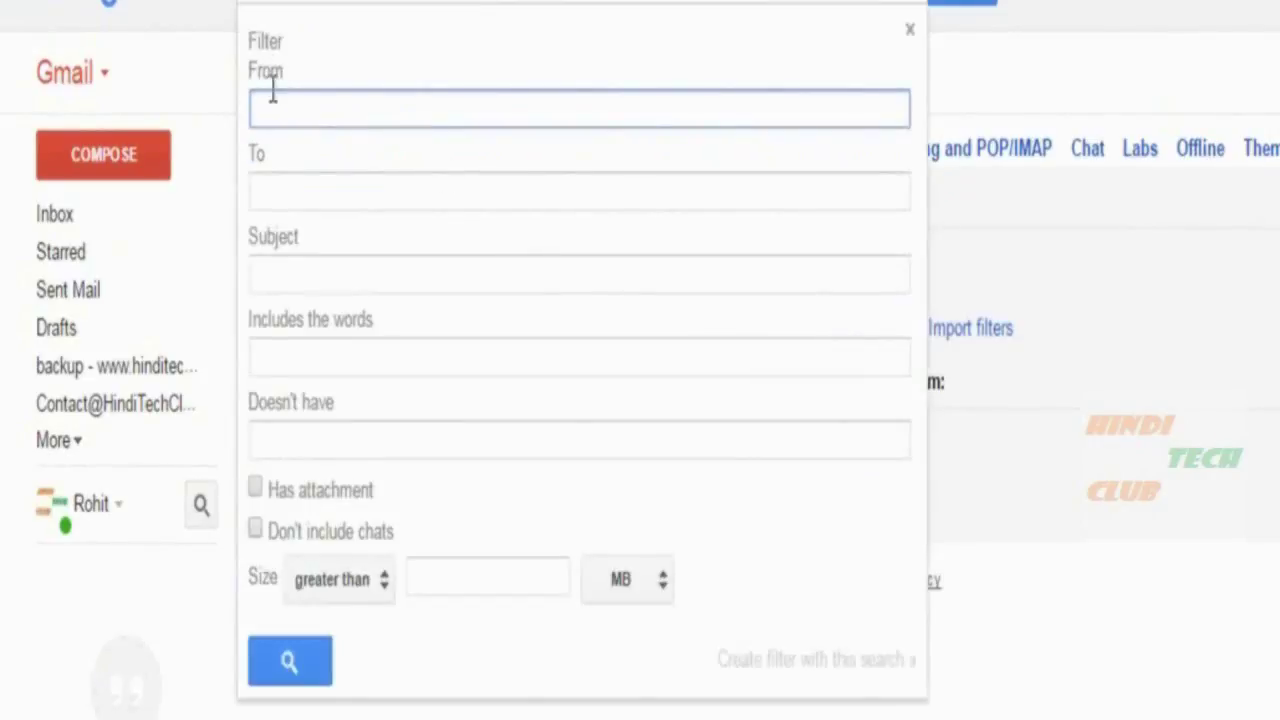
pyautogui.click(268, 186)
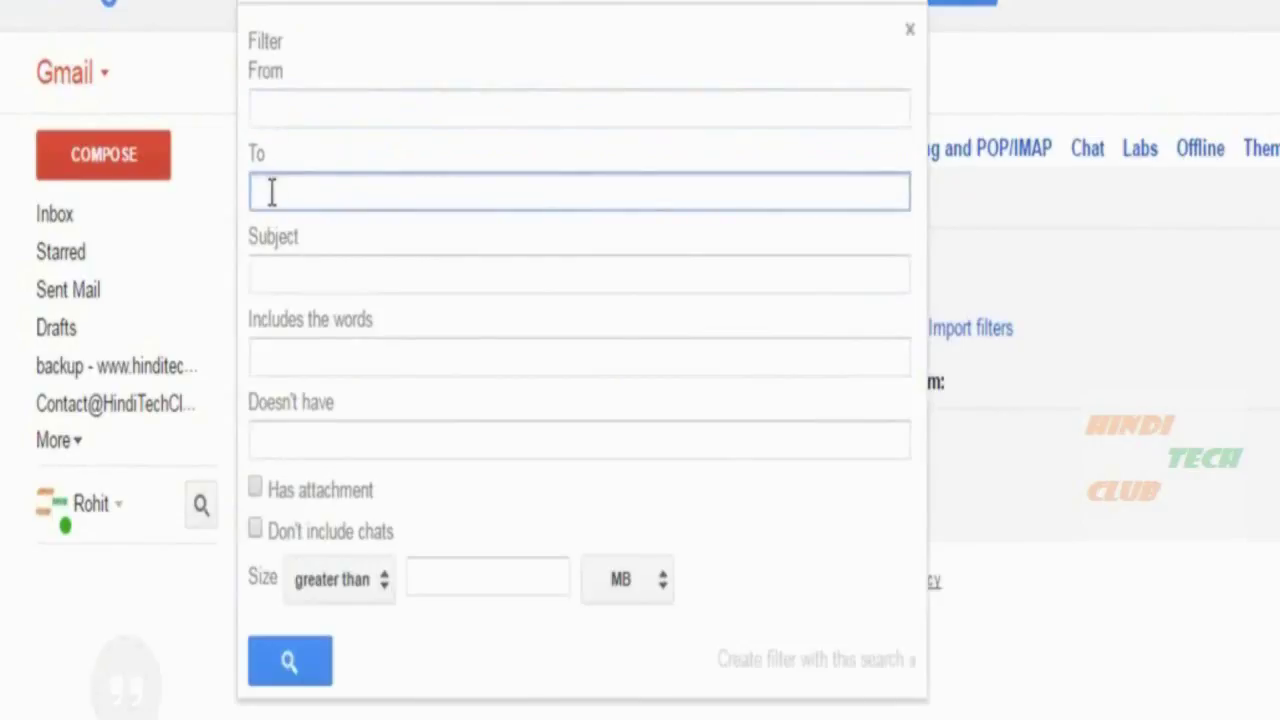
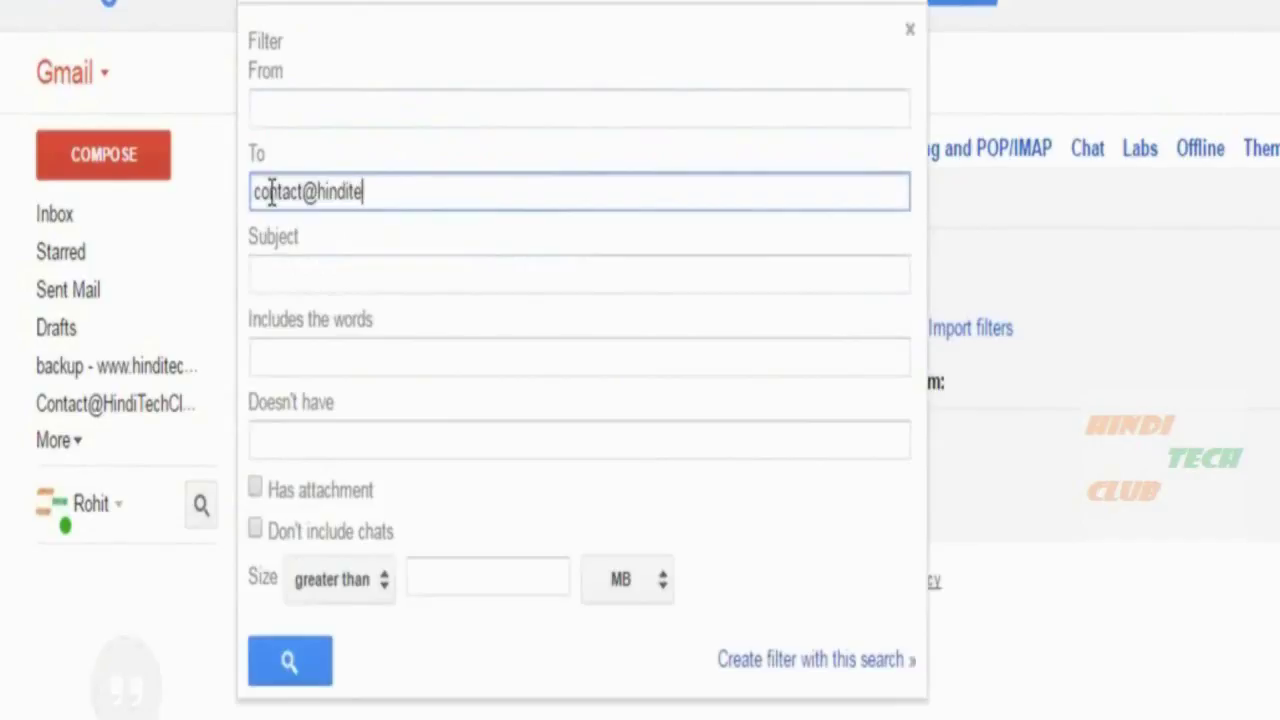
pyautogui.hotkey('ctrl', 'a')
pyautogui.press('Right')
pyautogui.moveTo(255, 193)
pyautogui.mouseDown()
pyautogui.moveTo(437, 198)
pyautogui.moveTo(240, 177)
pyautogui.mouseUp()
pyautogui.click(454, 205)
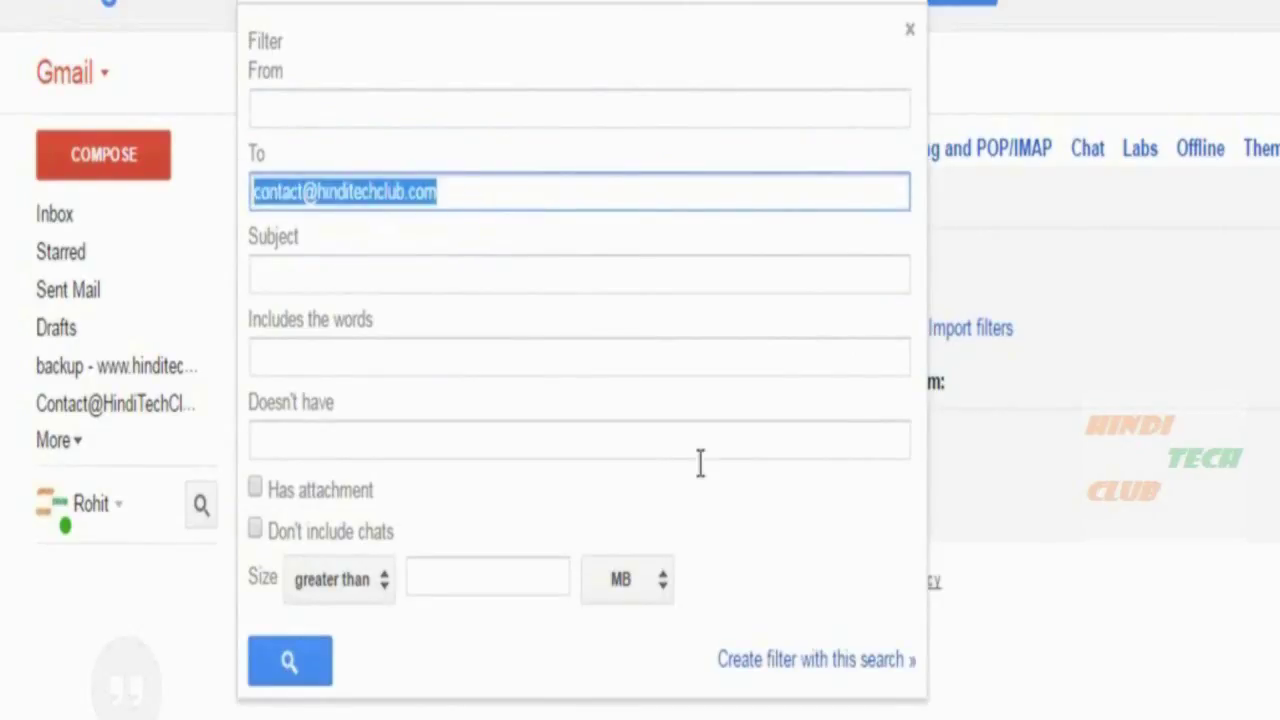
pyautogui.moveTo(480, 194); pyautogui.dragTo(243, 171)
# Step: Make the filter skip the Inbox and apply Contact@HindiTechClub, then create it
pyautogui.click(788, 676)
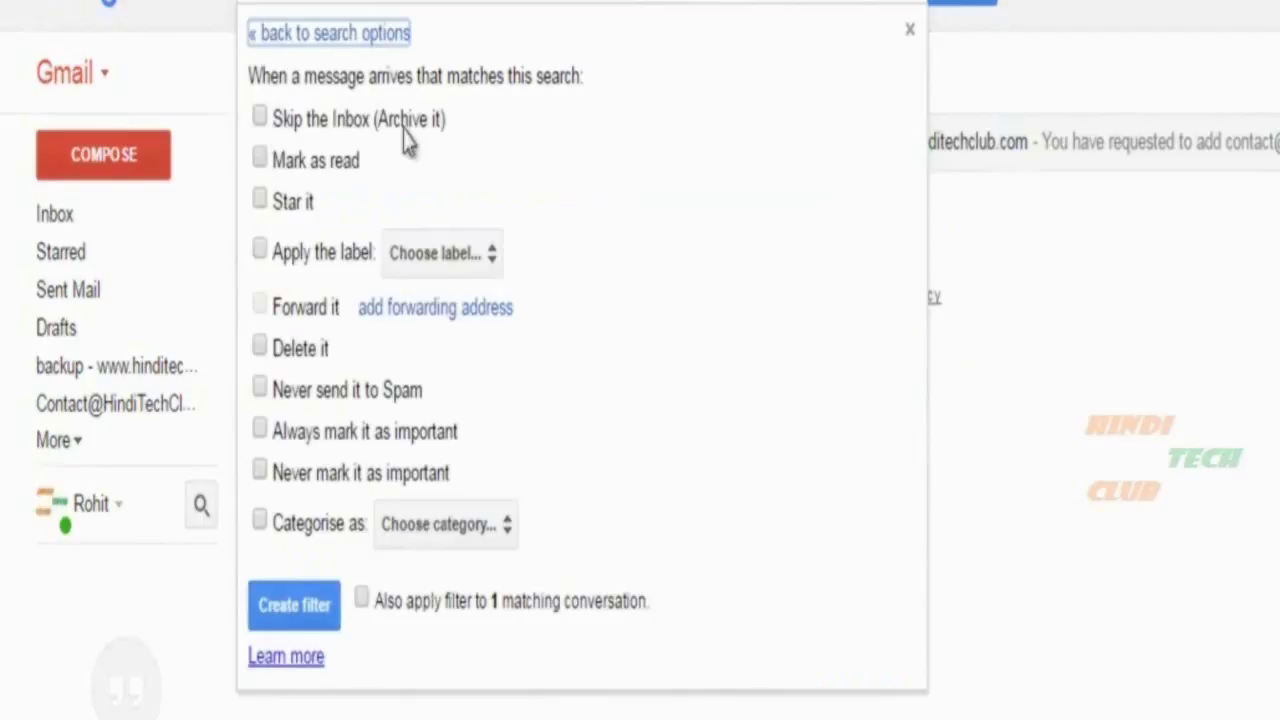
pyautogui.click(259, 116)
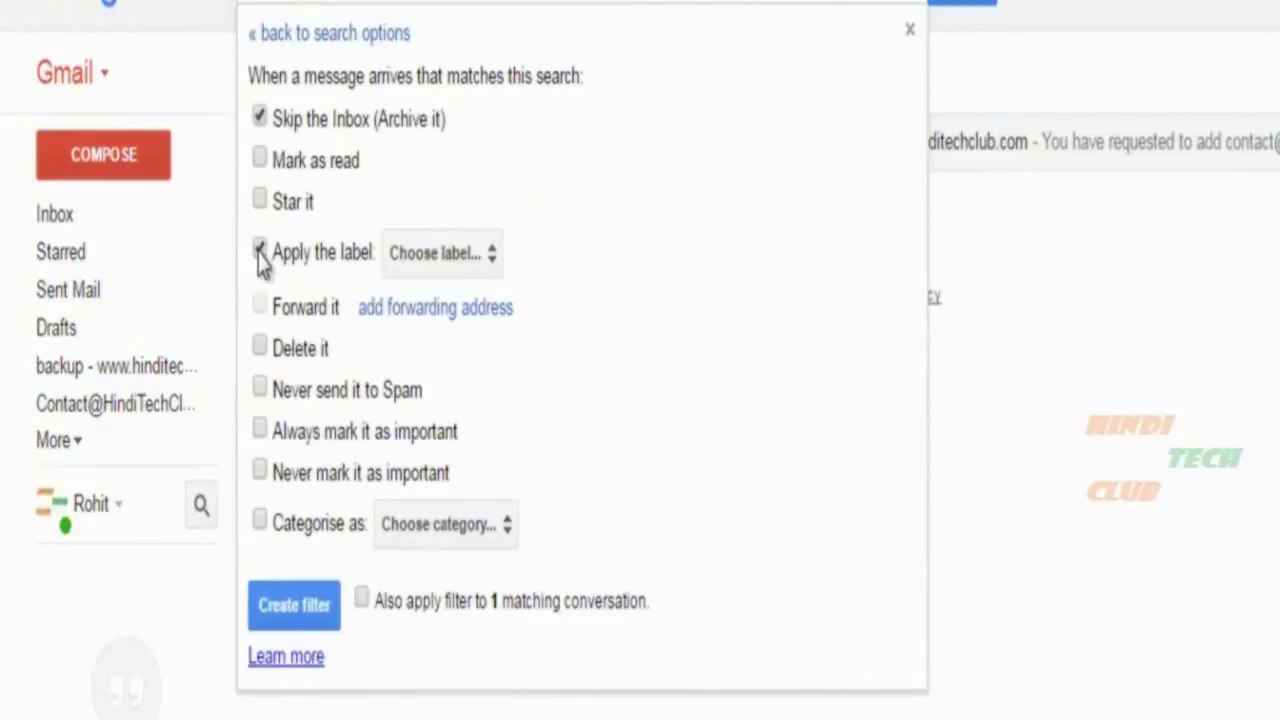
pyautogui.click(487, 266)
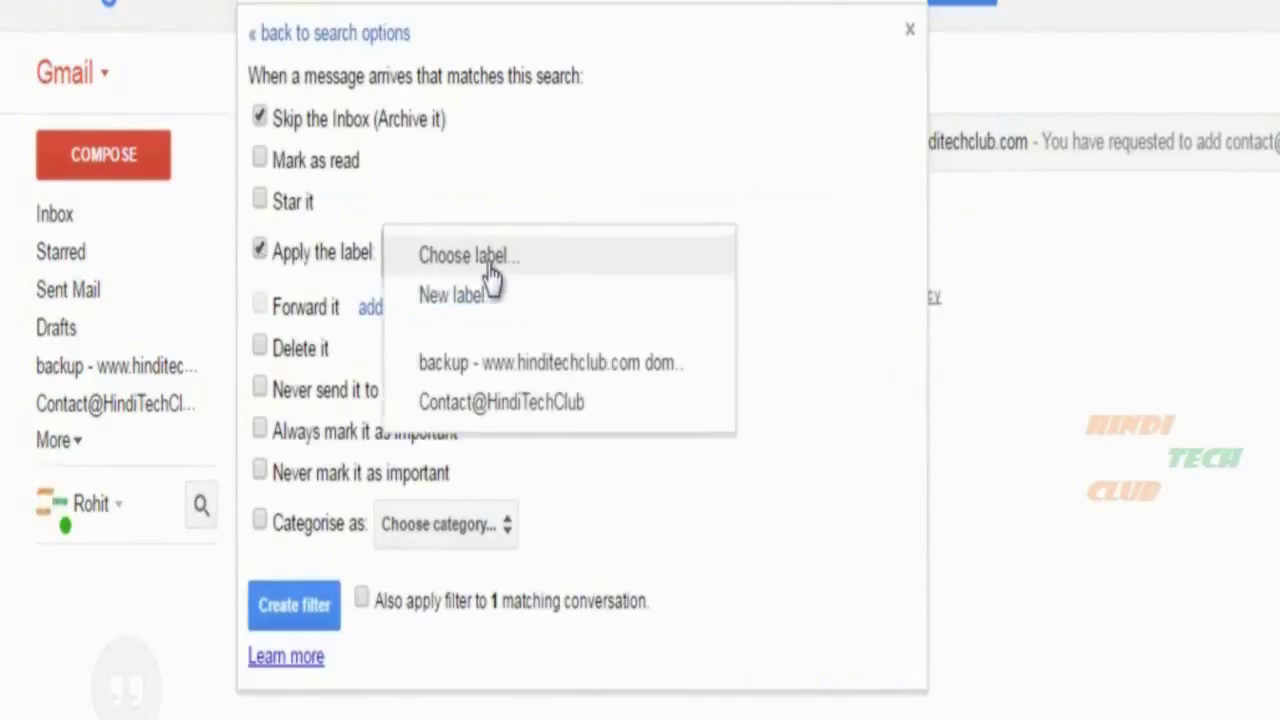
pyautogui.click(477, 414)
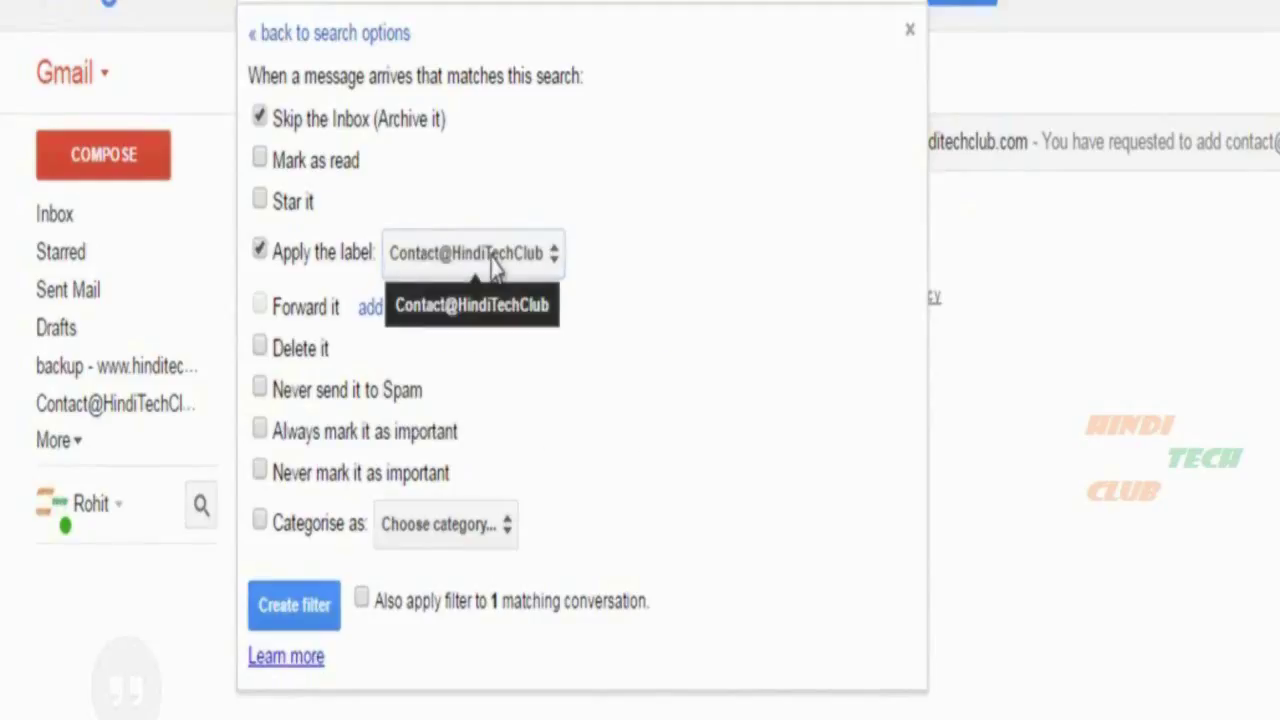
pyautogui.click(300, 610)
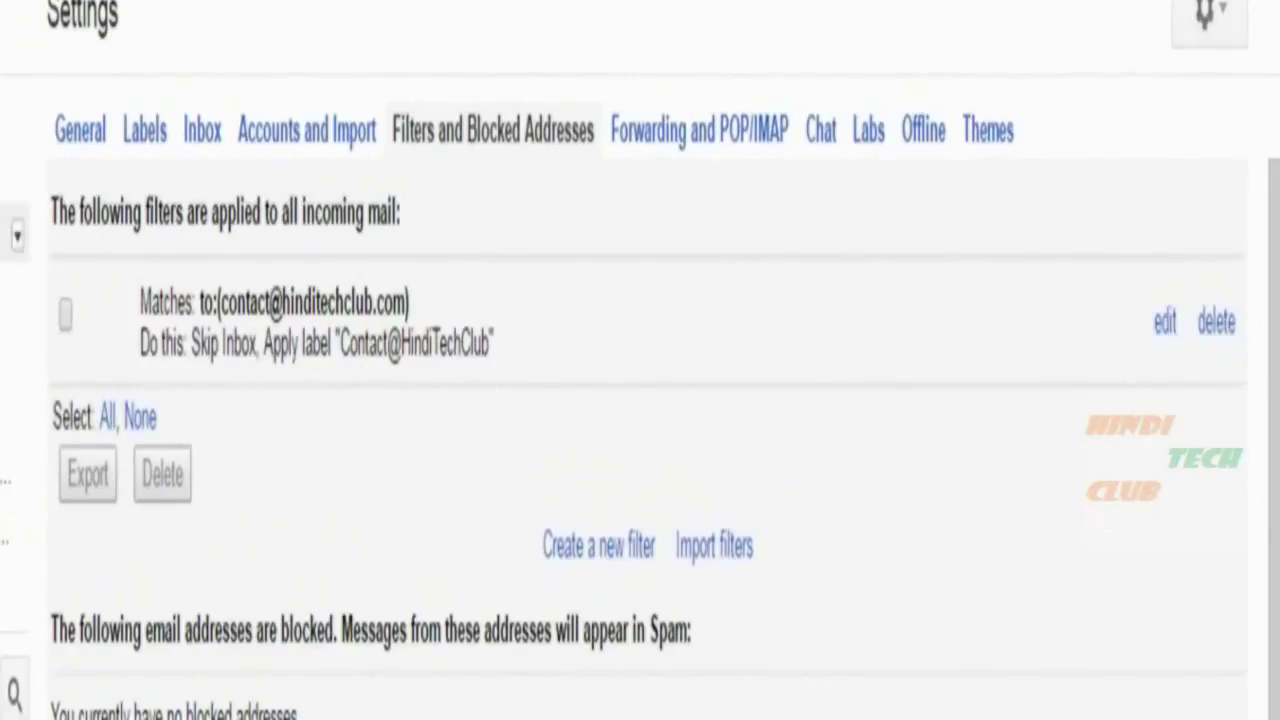
pyautogui.moveTo(218, 300); pyautogui.dragTo(405, 301)
pyautogui.click(364, 335)
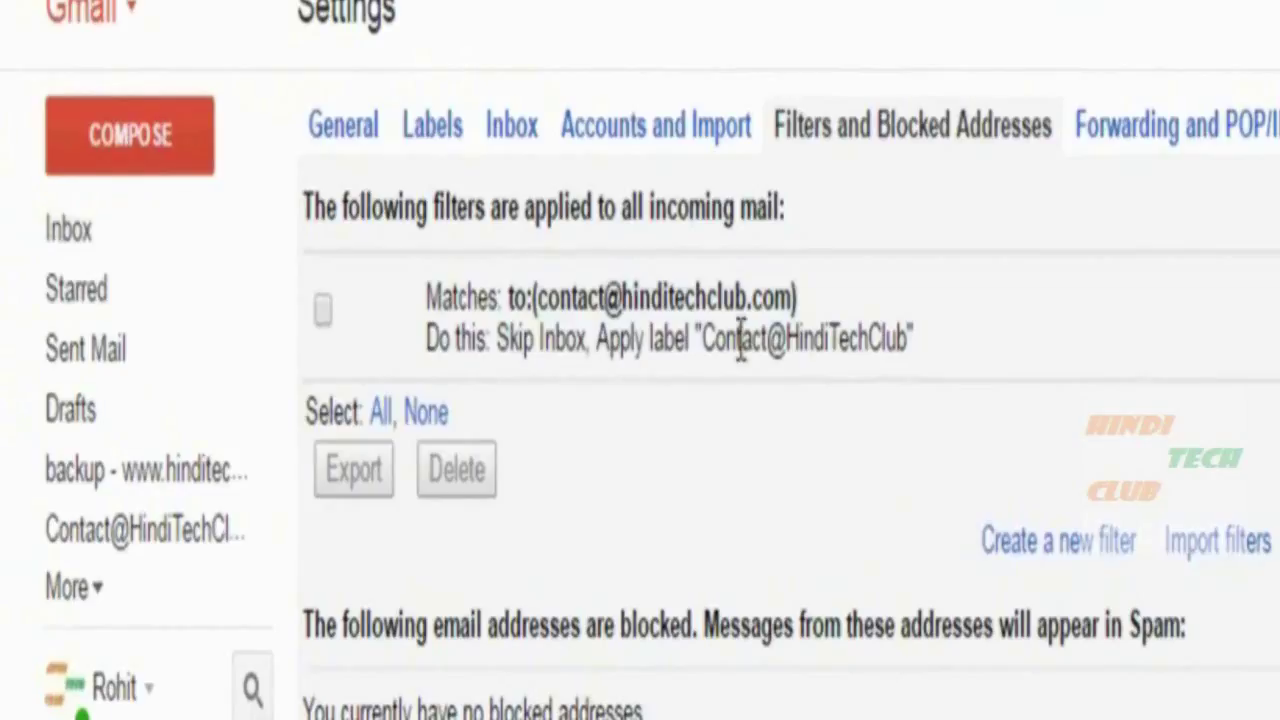
pyautogui.moveTo(704, 340); pyautogui.dragTo(960, 331)
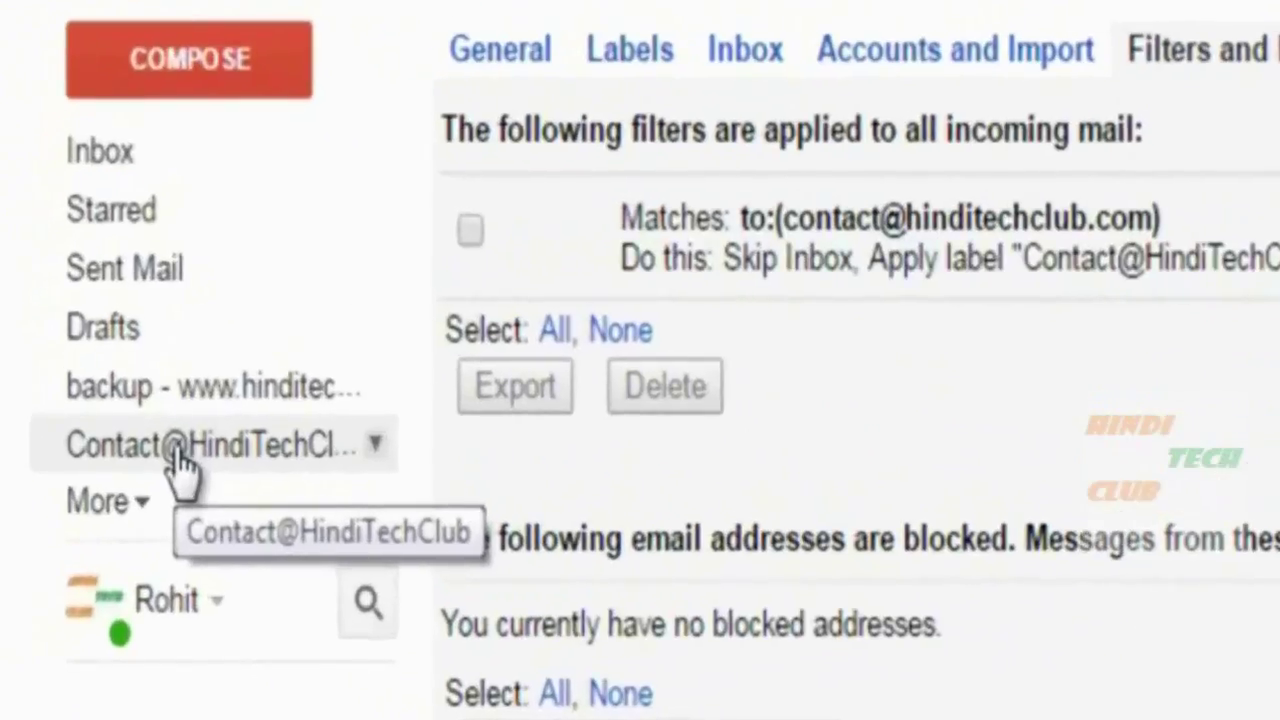
pyautogui.click(177, 465)
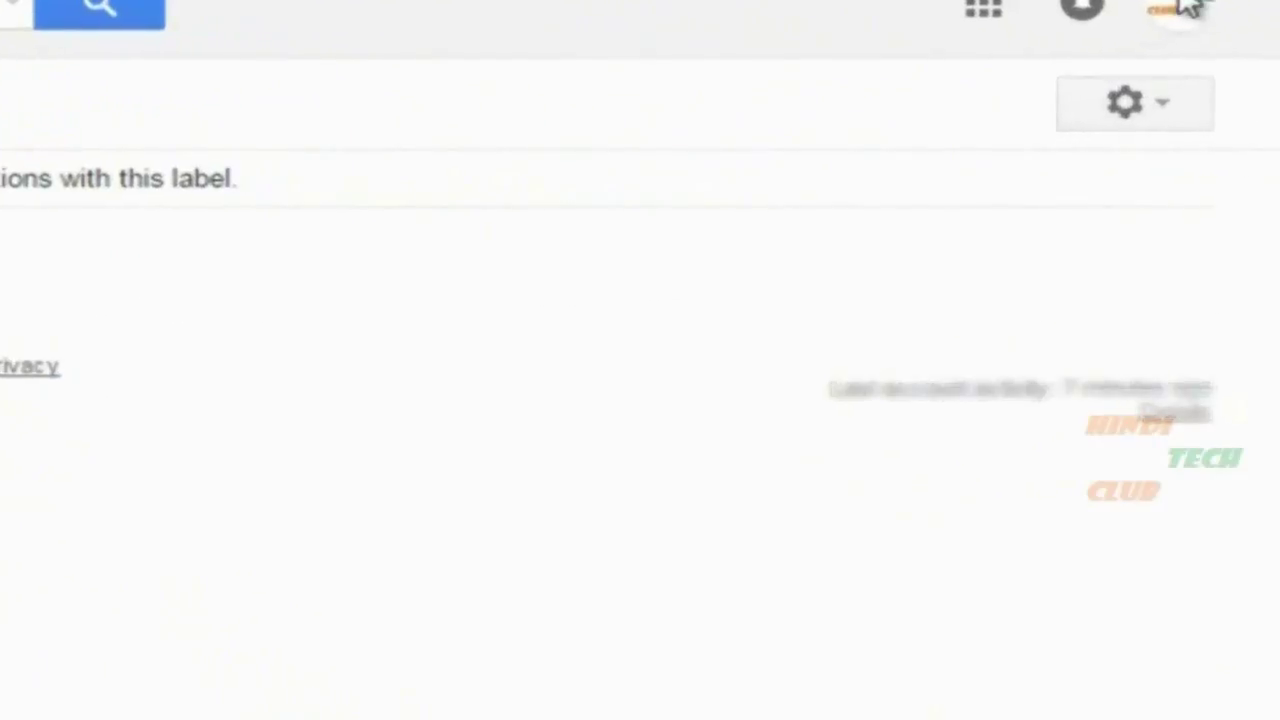
# Step: Start a new message addressed to the contact@ address from the autocomplete suggestion
pyautogui.click(1185, 8)
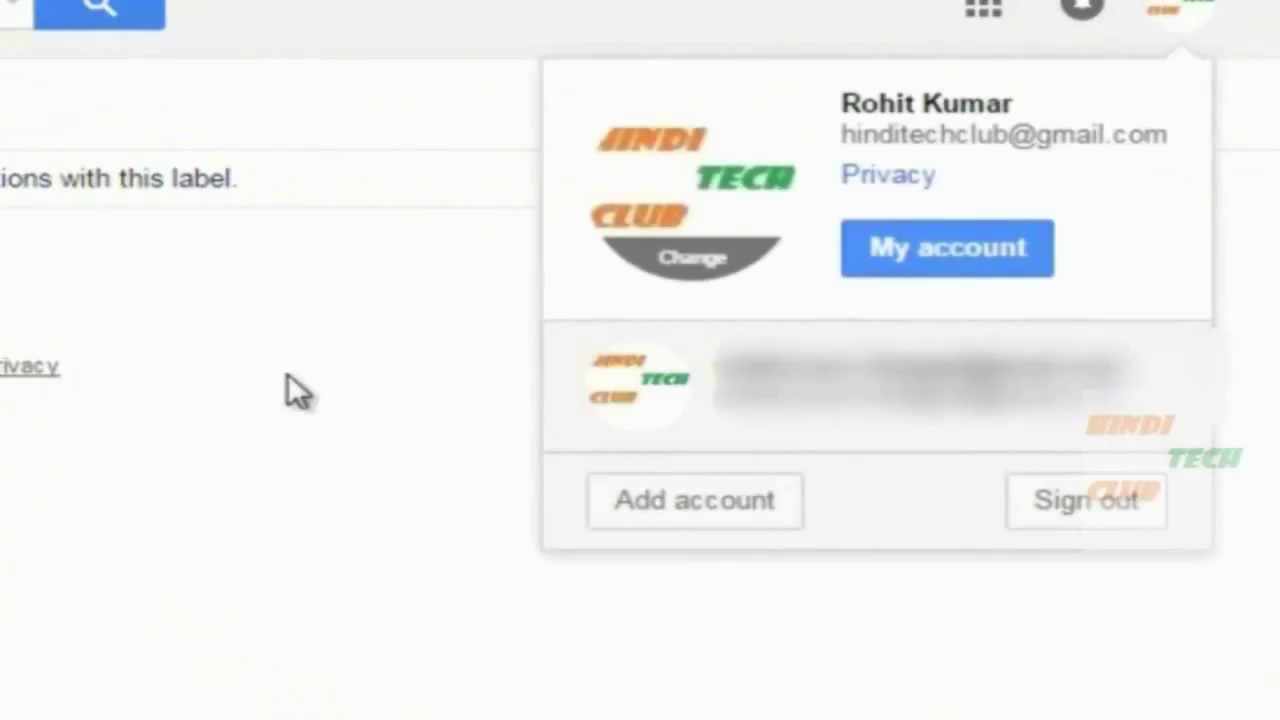
pyautogui.click(288, 340)
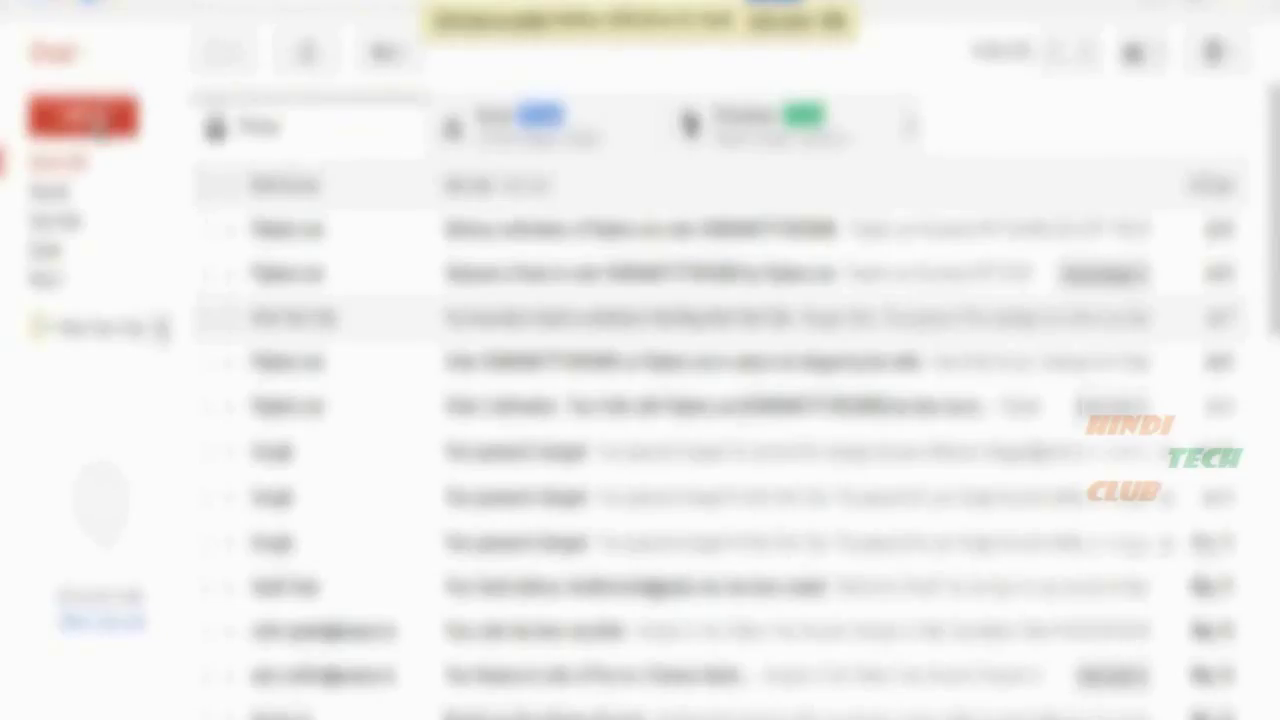
pyautogui.click(97, 120)
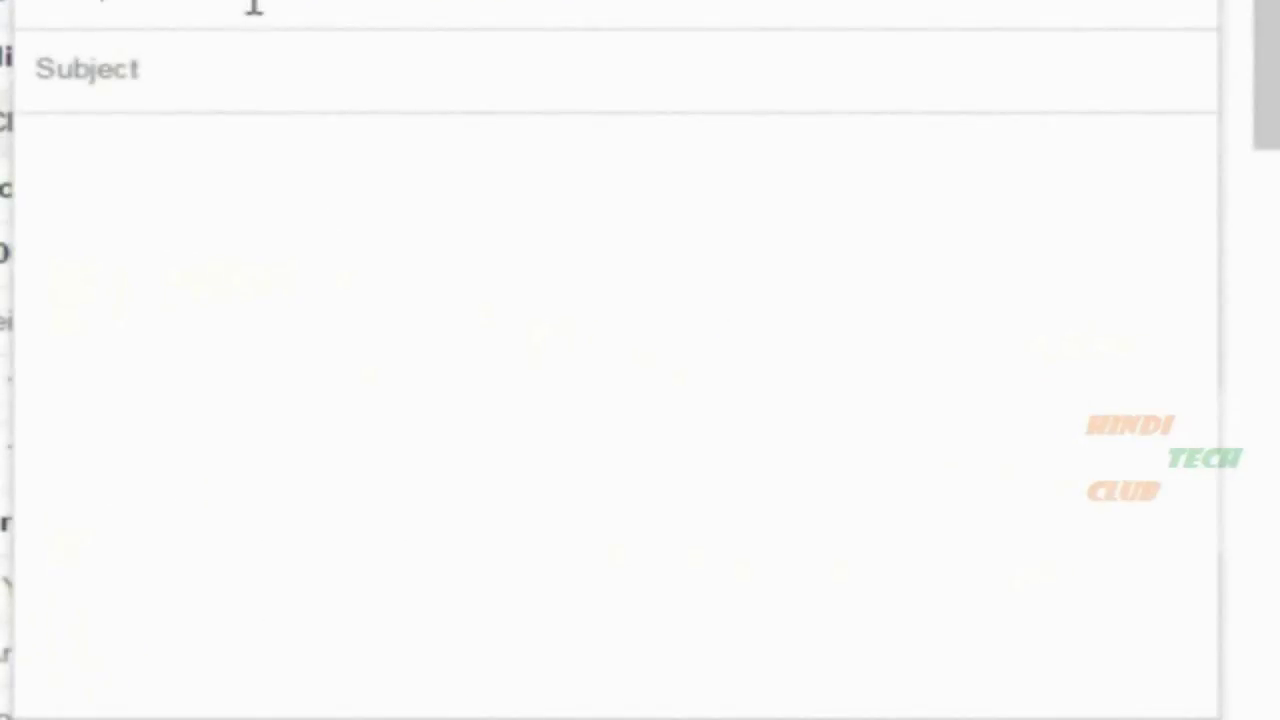
pyautogui.write('conta')
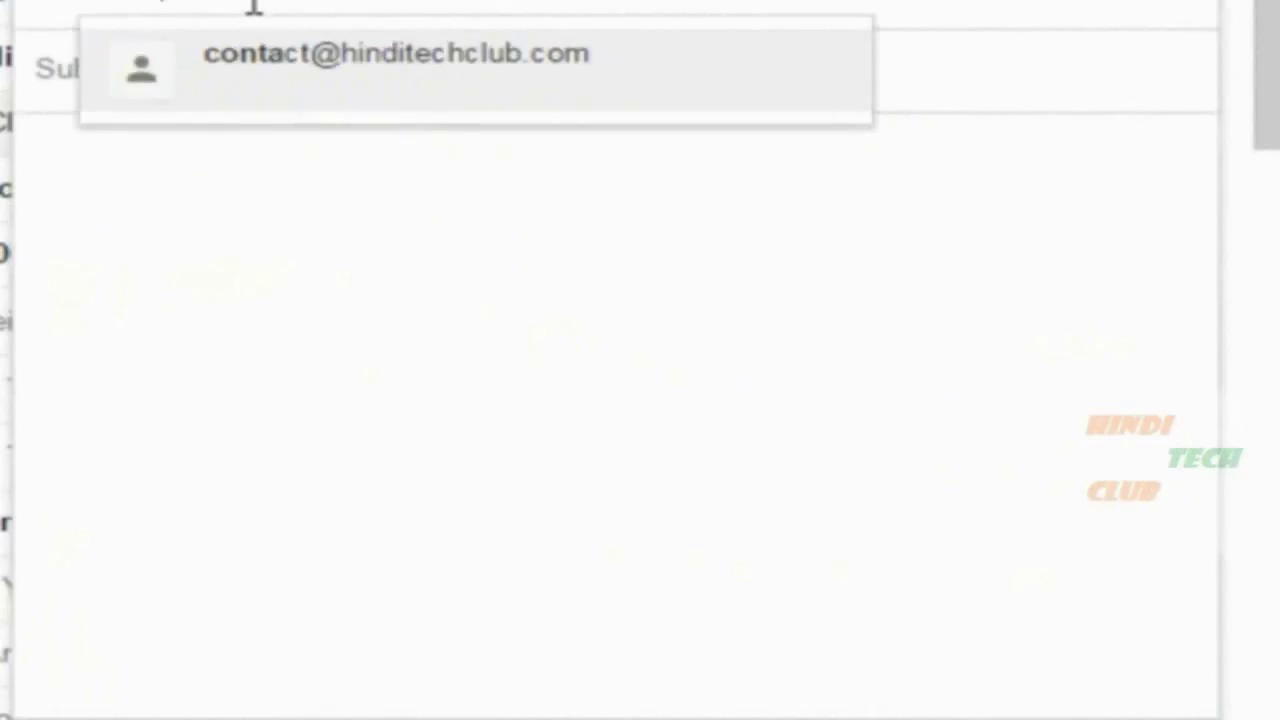
pyautogui.press('Return')
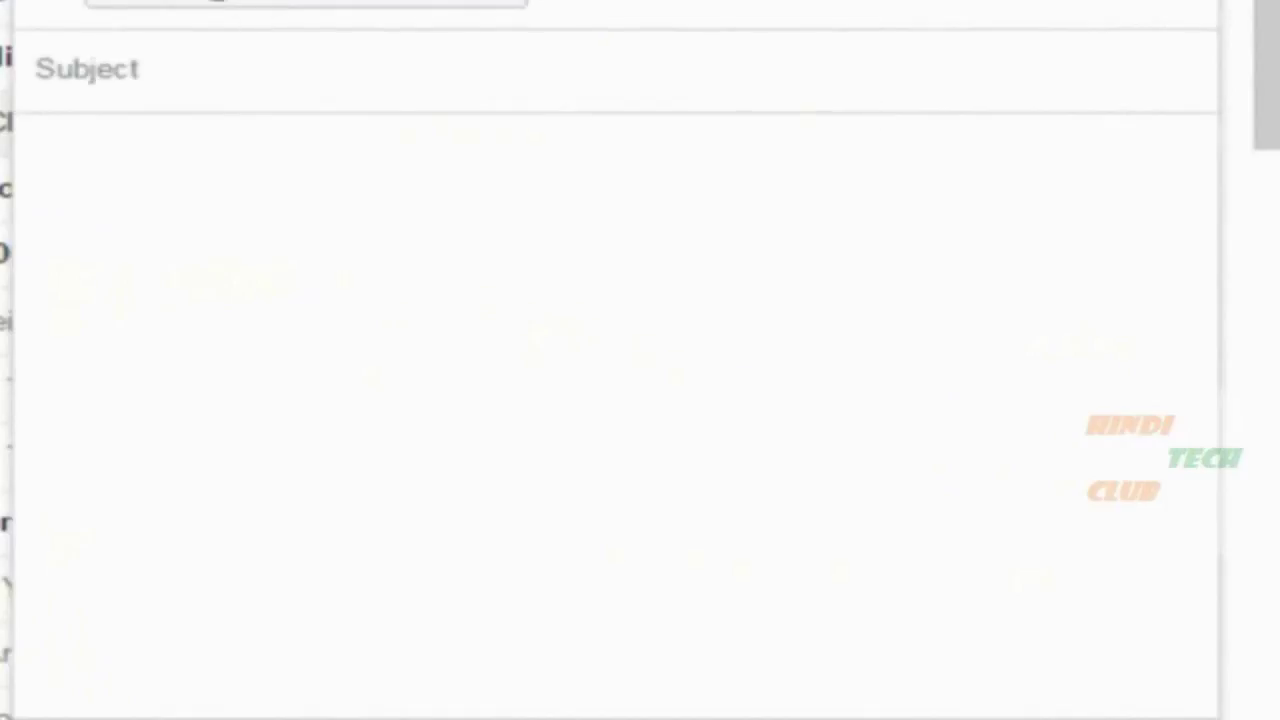
# Step: Fill in the subject 'testing filter and label settings' and a short body mentioning techclub
pyautogui.click(131, 68)
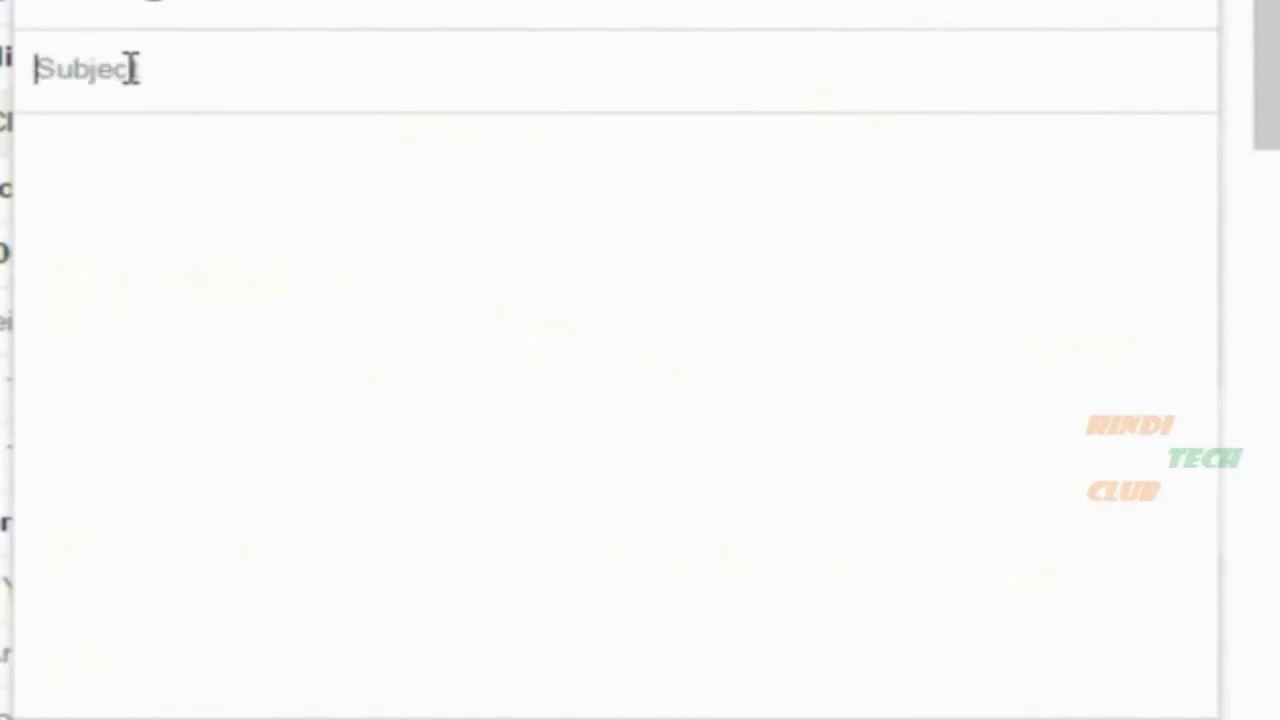
pyautogui.write('testing filter and label settings')
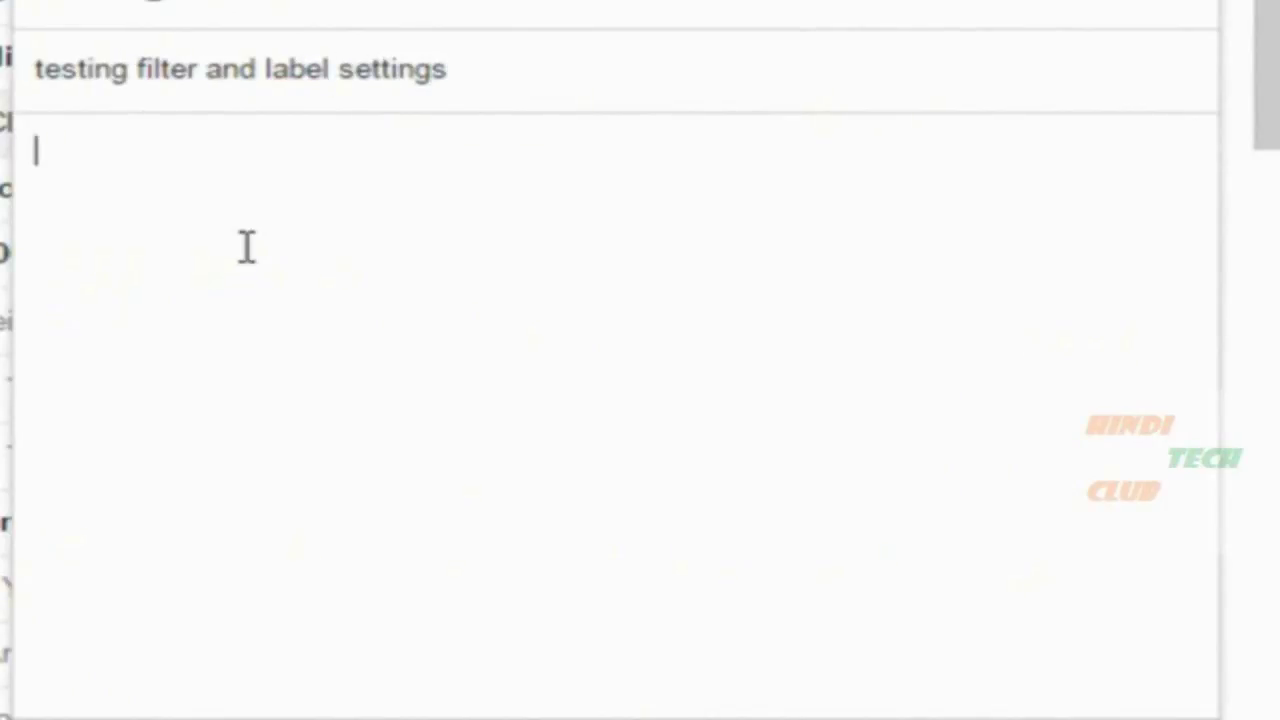
pyautogui.write('oing to')
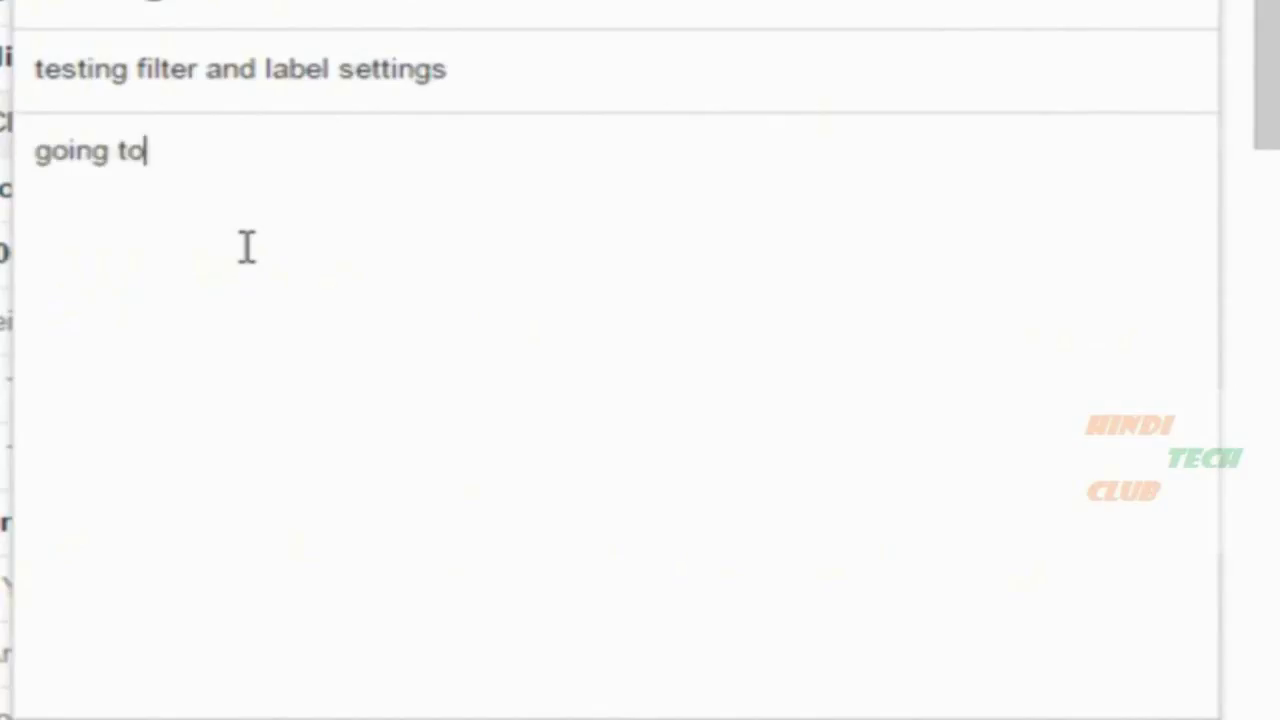
pyautogui.write(' test filter and label settings for contact@h')
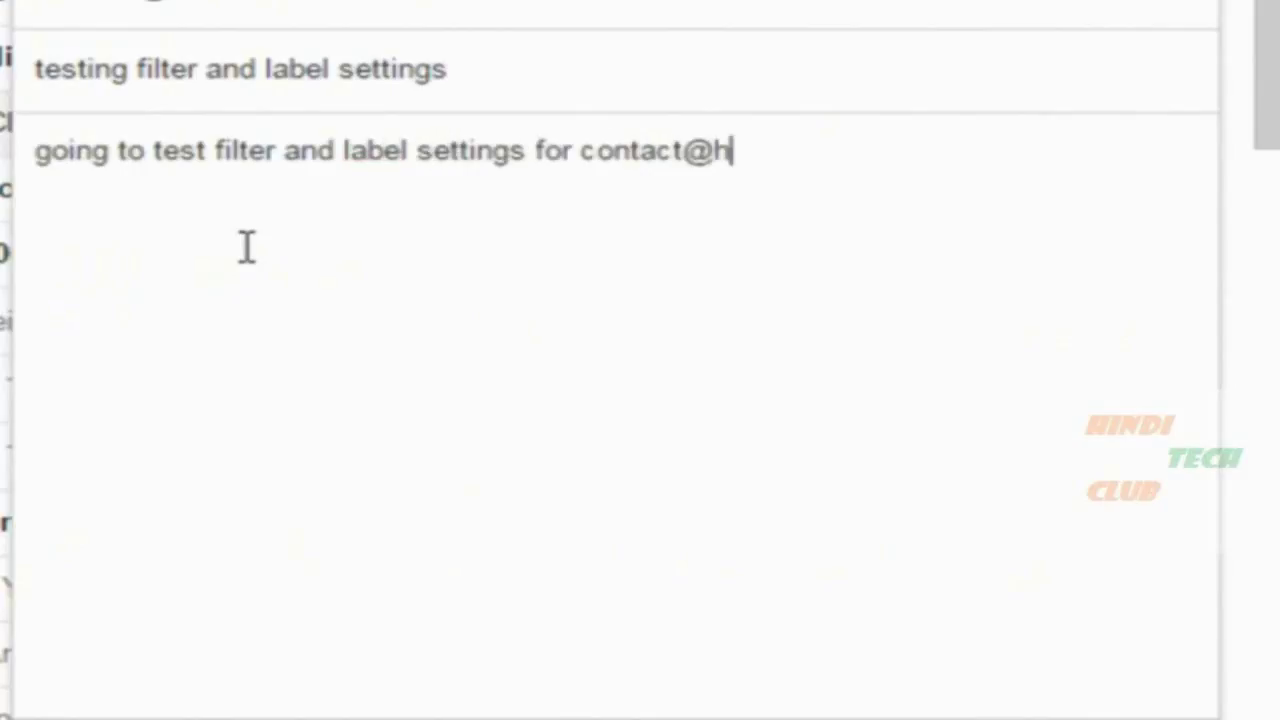
pyautogui.write('techclub')
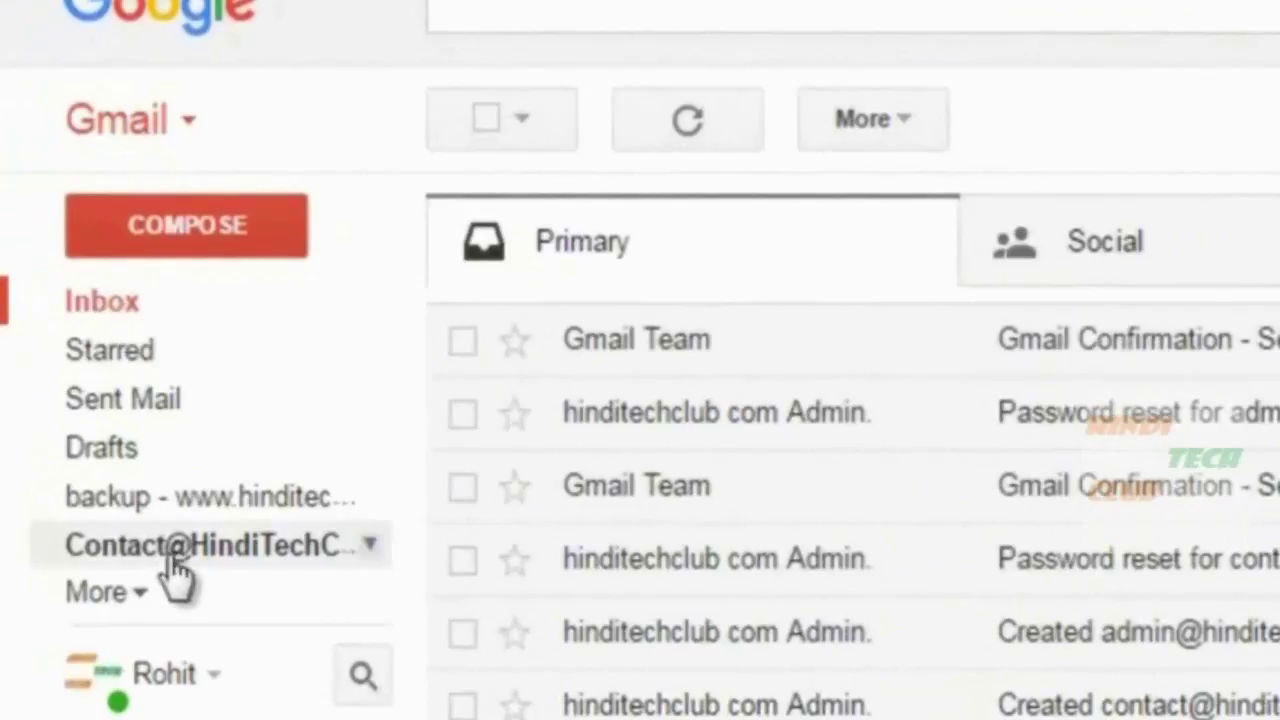
pyautogui.click(255, 566)
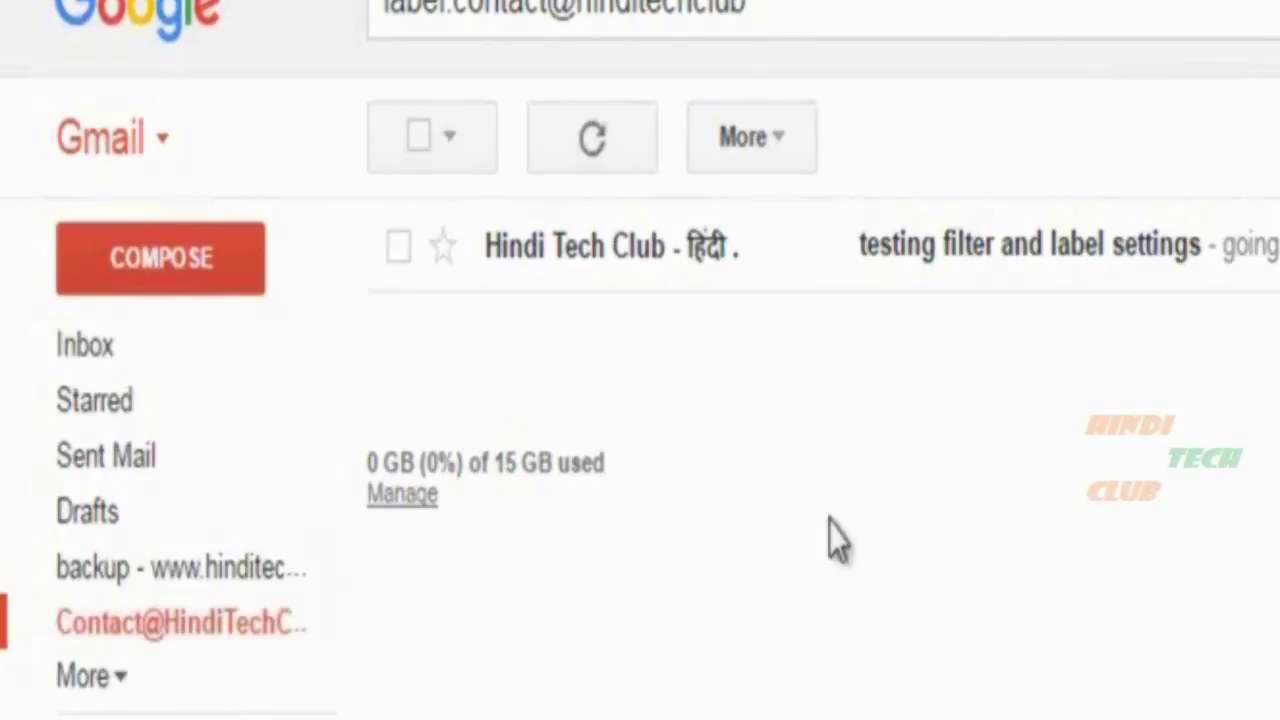
pyautogui.click(900, 262)
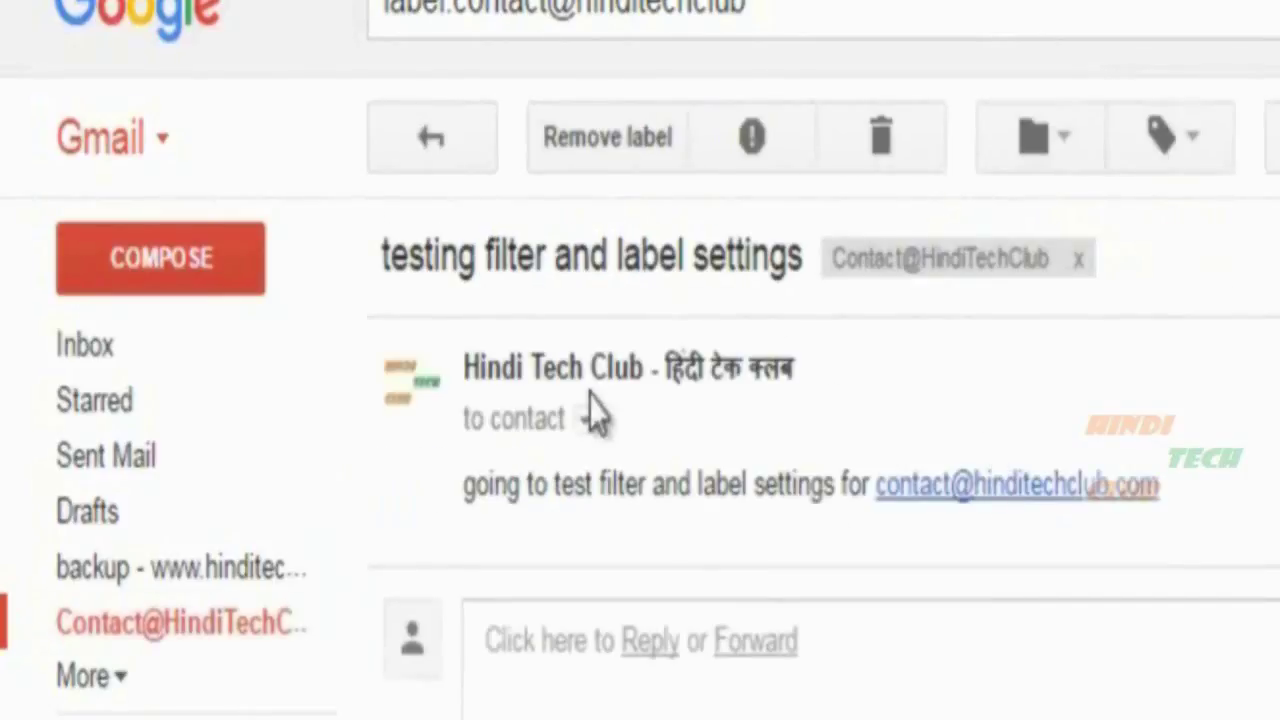
pyautogui.moveTo(425, 268); pyautogui.dragTo(790, 262)
pyautogui.click(468, 495)
pyautogui.moveTo(468, 495); pyautogui.dragTo(1186, 500)
pyautogui.click(1223, 520)
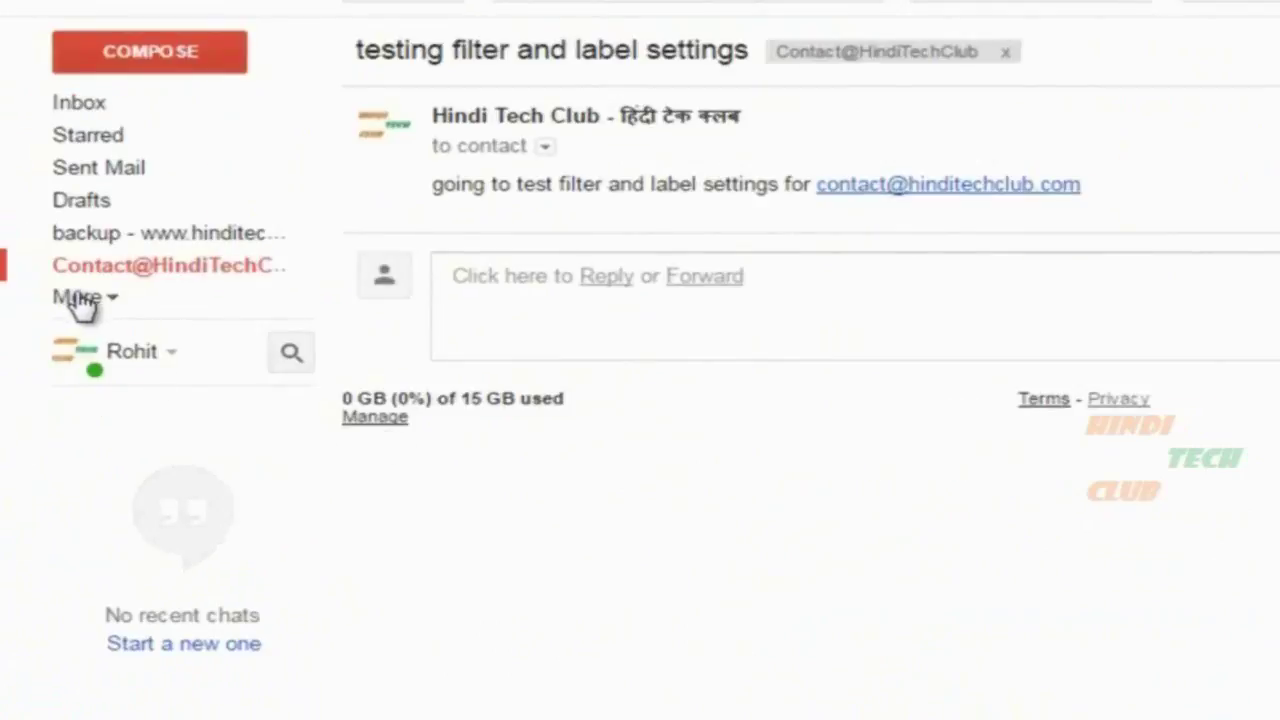
# Step: Add an Admin@HindiTechClub label from the full label list, then go back to Inbox
pyautogui.click(78, 298)
pyautogui.click(120, 706)
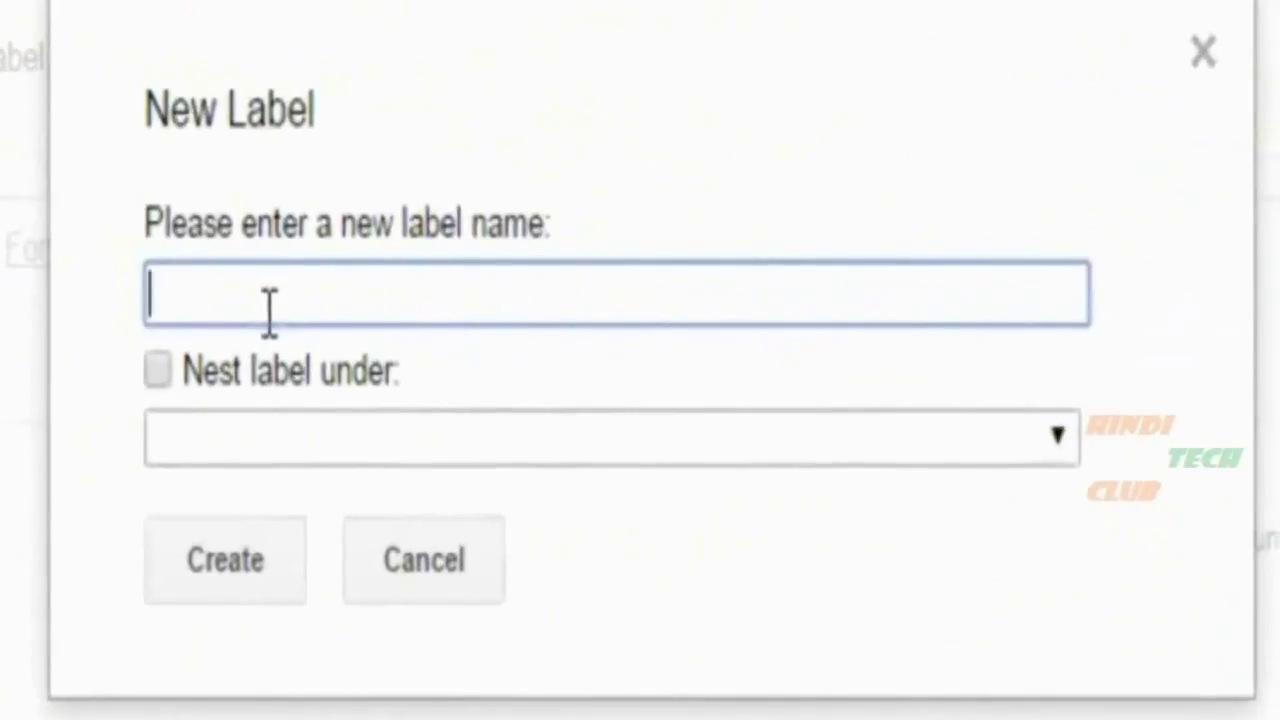
pyautogui.write('Adi')
pyautogui.write('min')
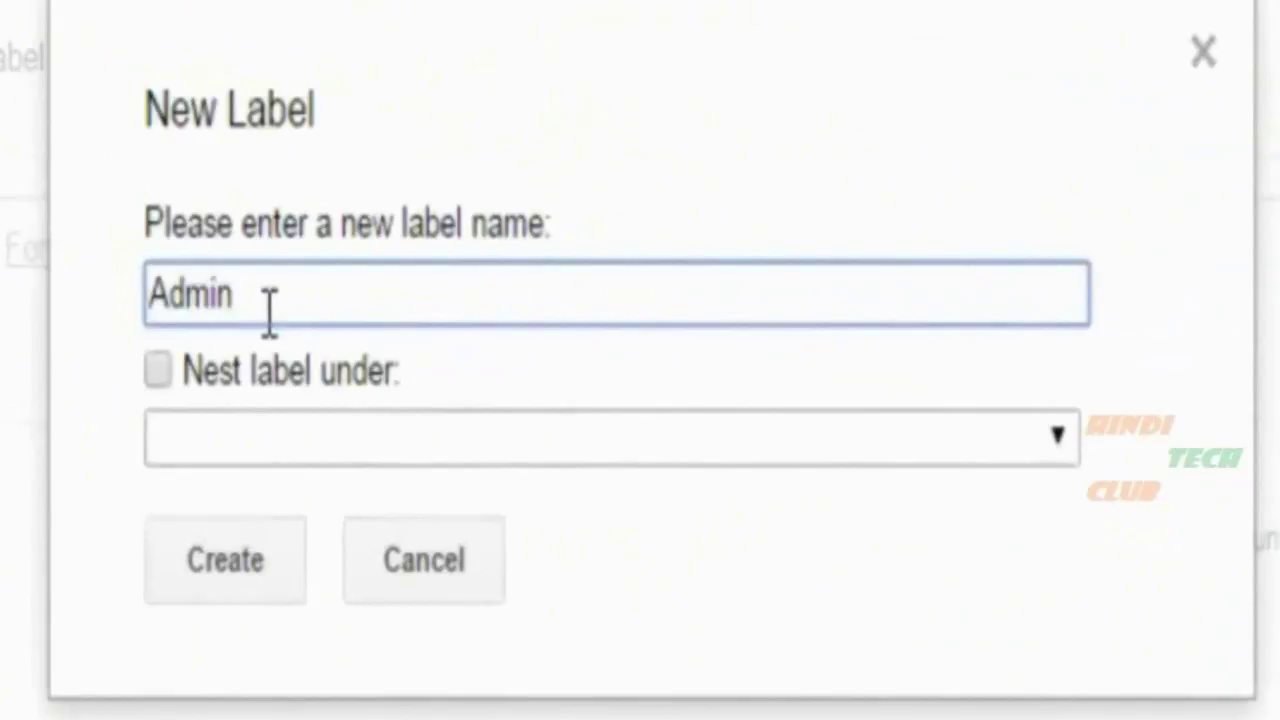
pyautogui.write('@HindiTechClub')
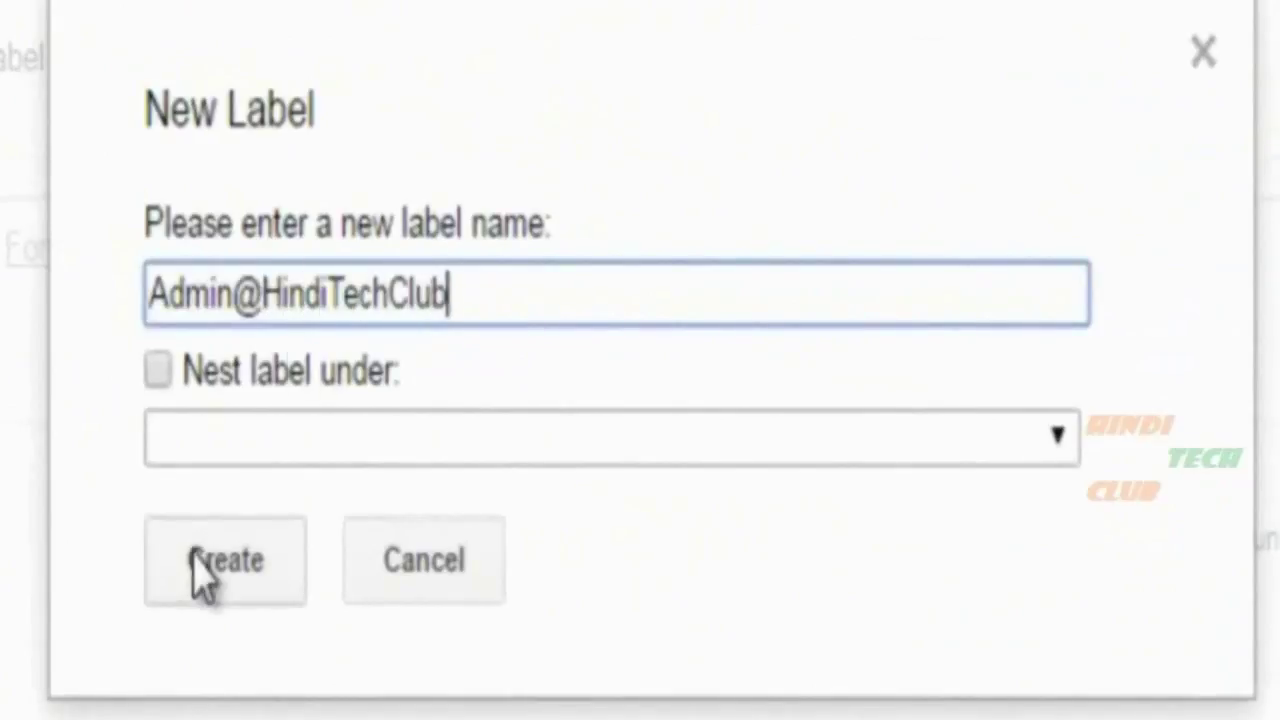
pyautogui.click(210, 585)
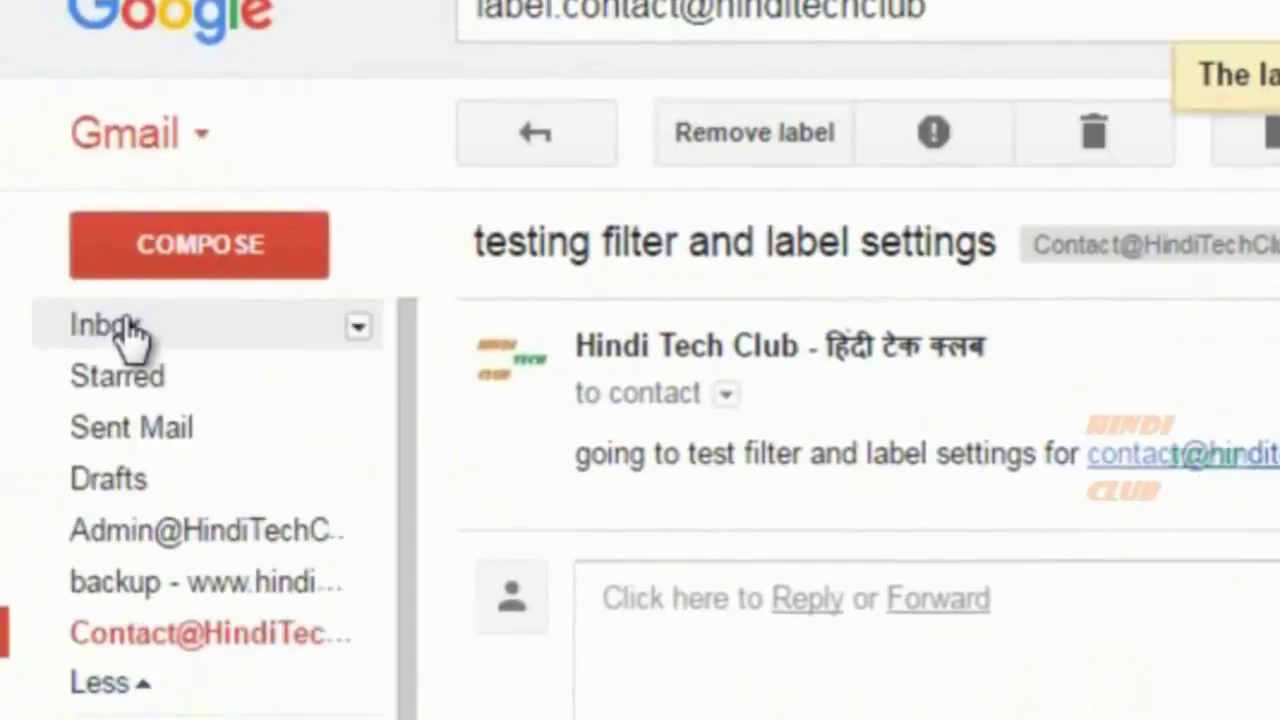
pyautogui.click(130, 335)
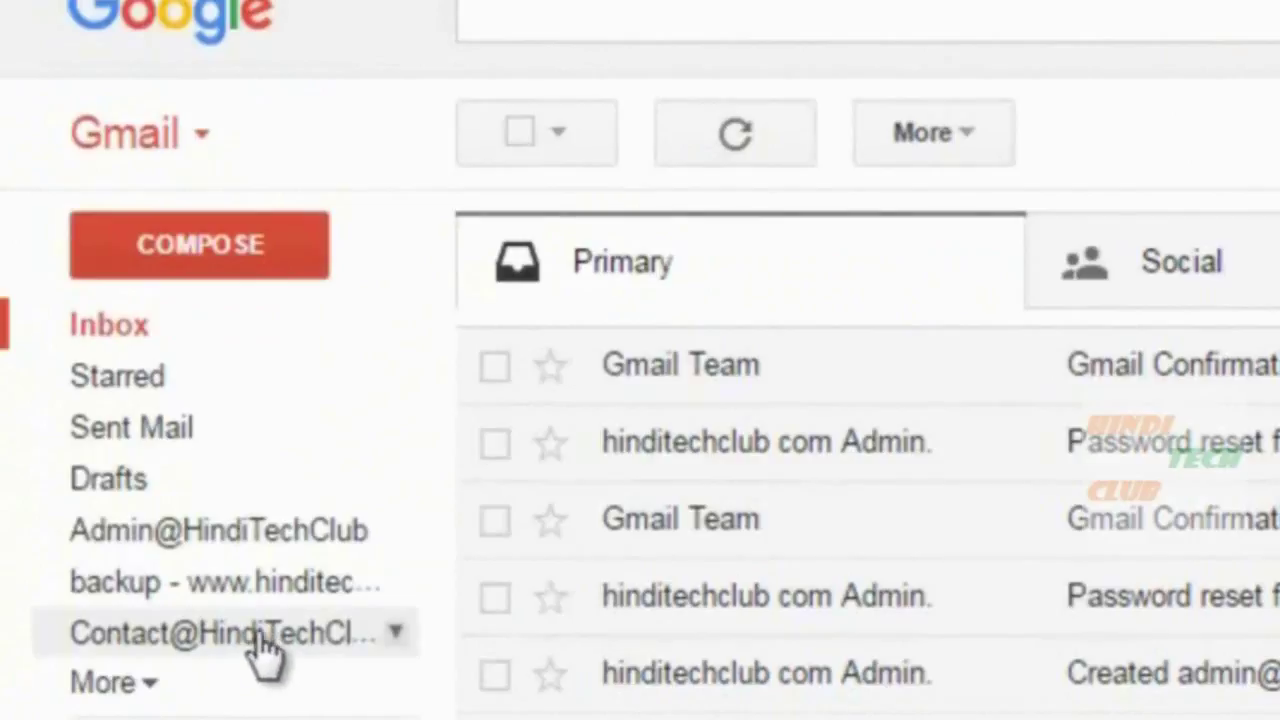
# Step: In Settings > Filters, start a new filter matching mail sent to the admin address
pyautogui.click(140, 545)
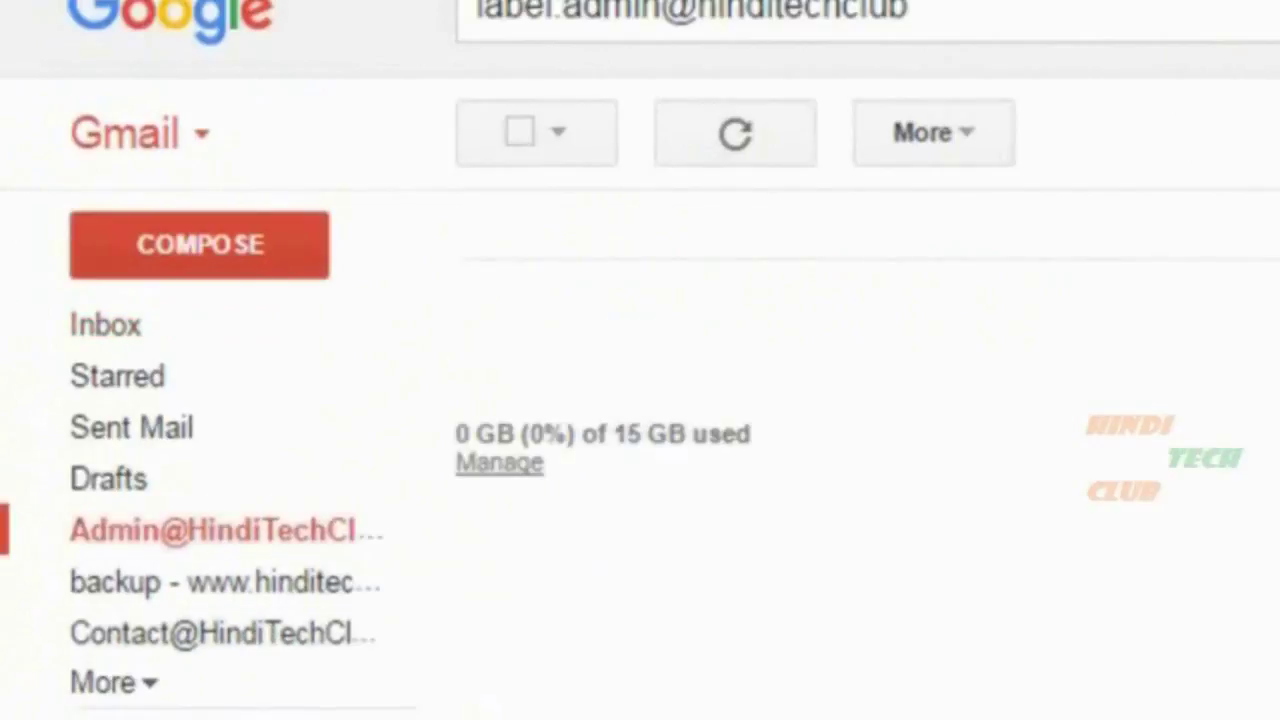
pyautogui.click(1215, 120)
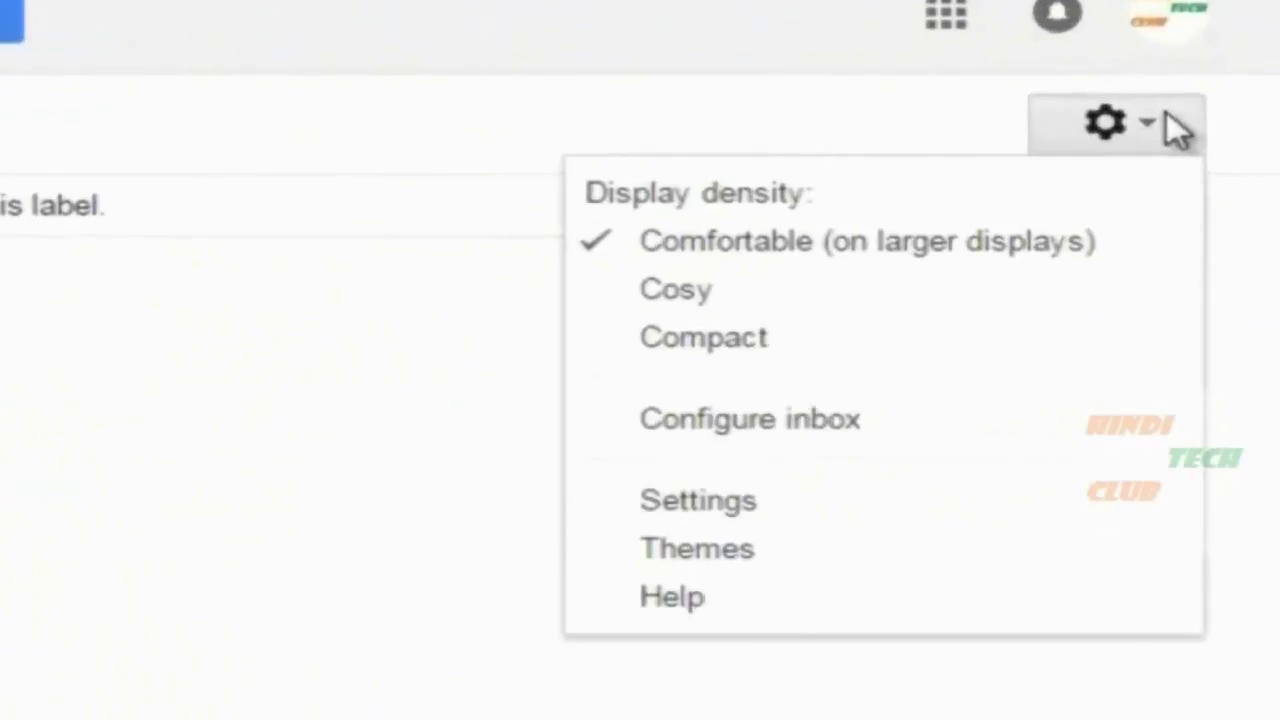
pyautogui.click(614, 524)
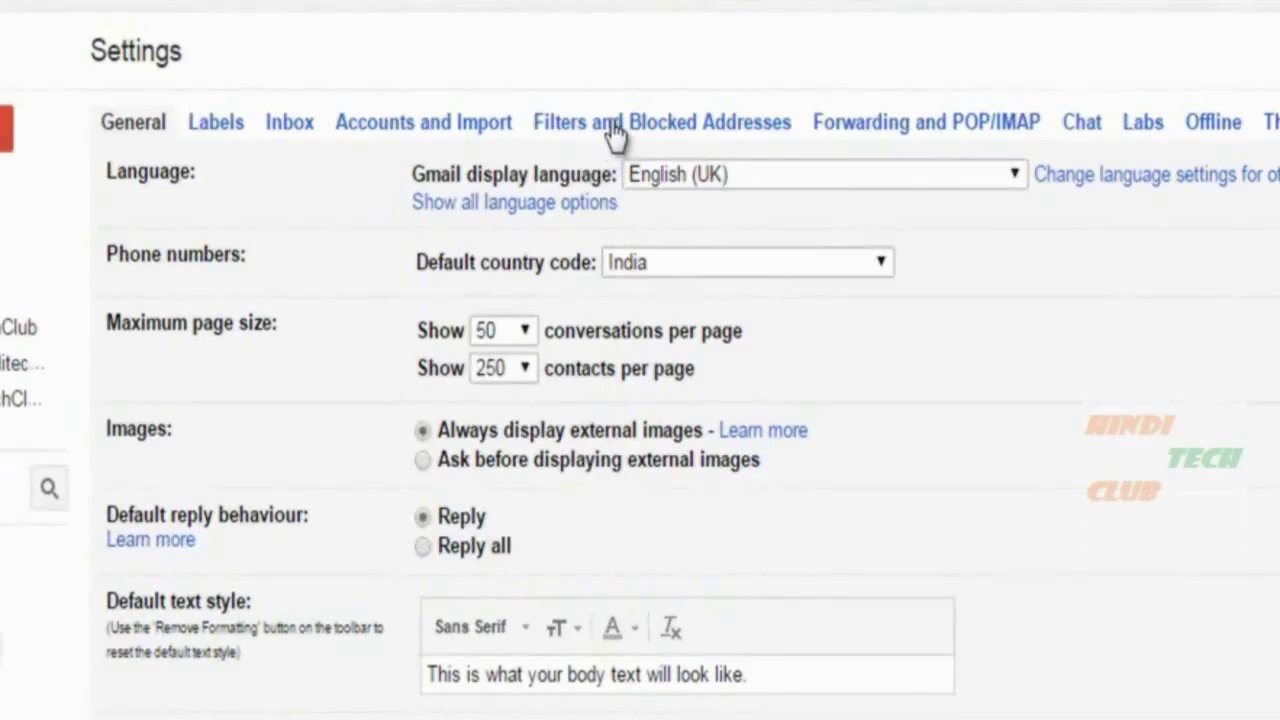
pyautogui.click(614, 121)
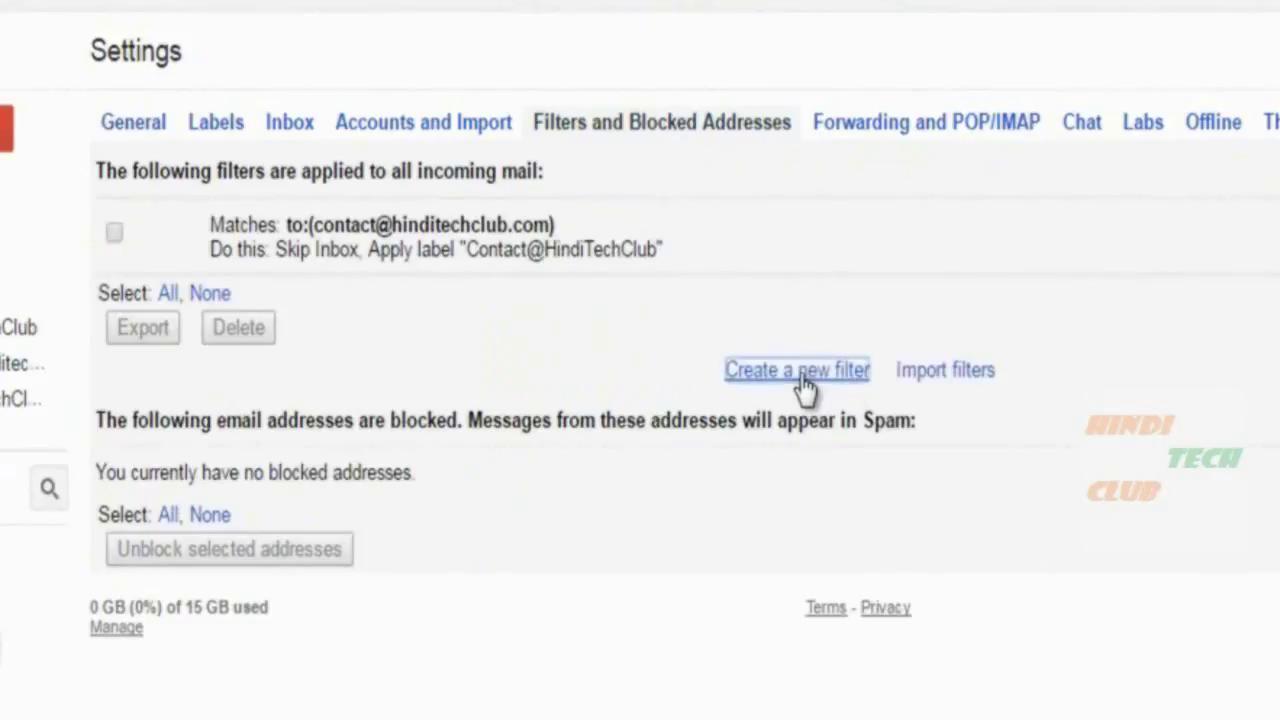
pyautogui.click(806, 388)
pyautogui.click(140, 163)
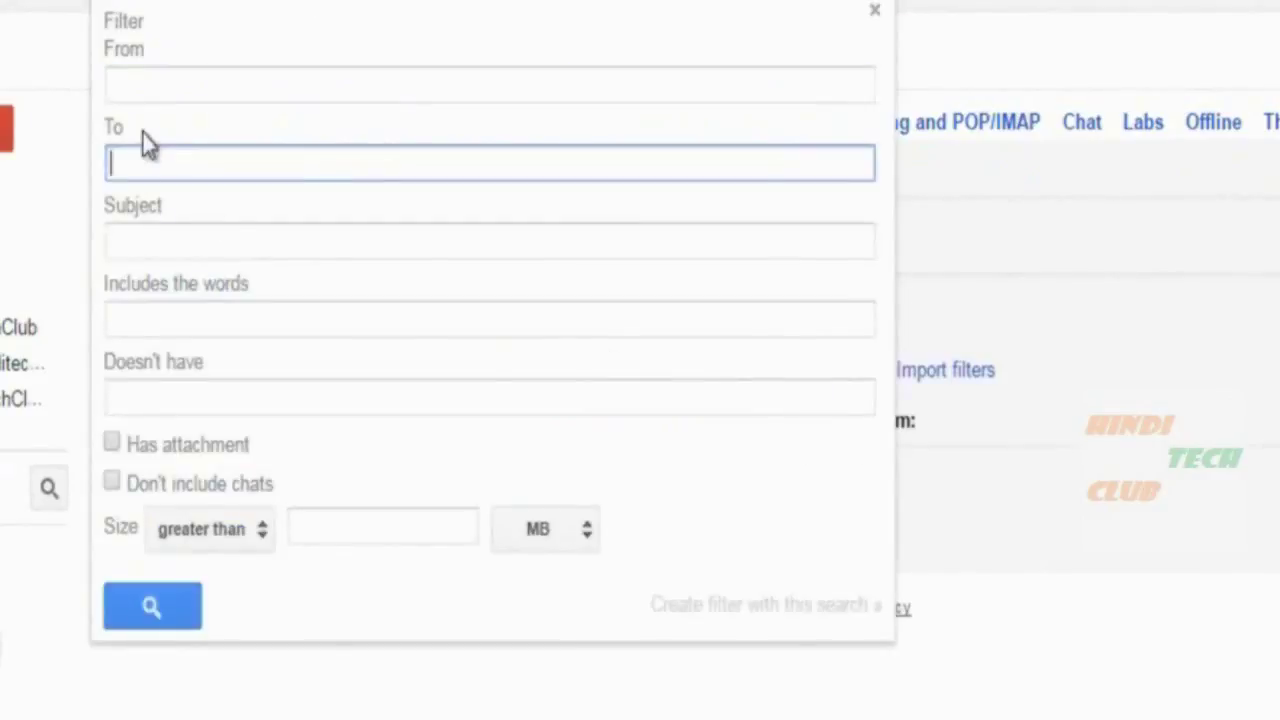
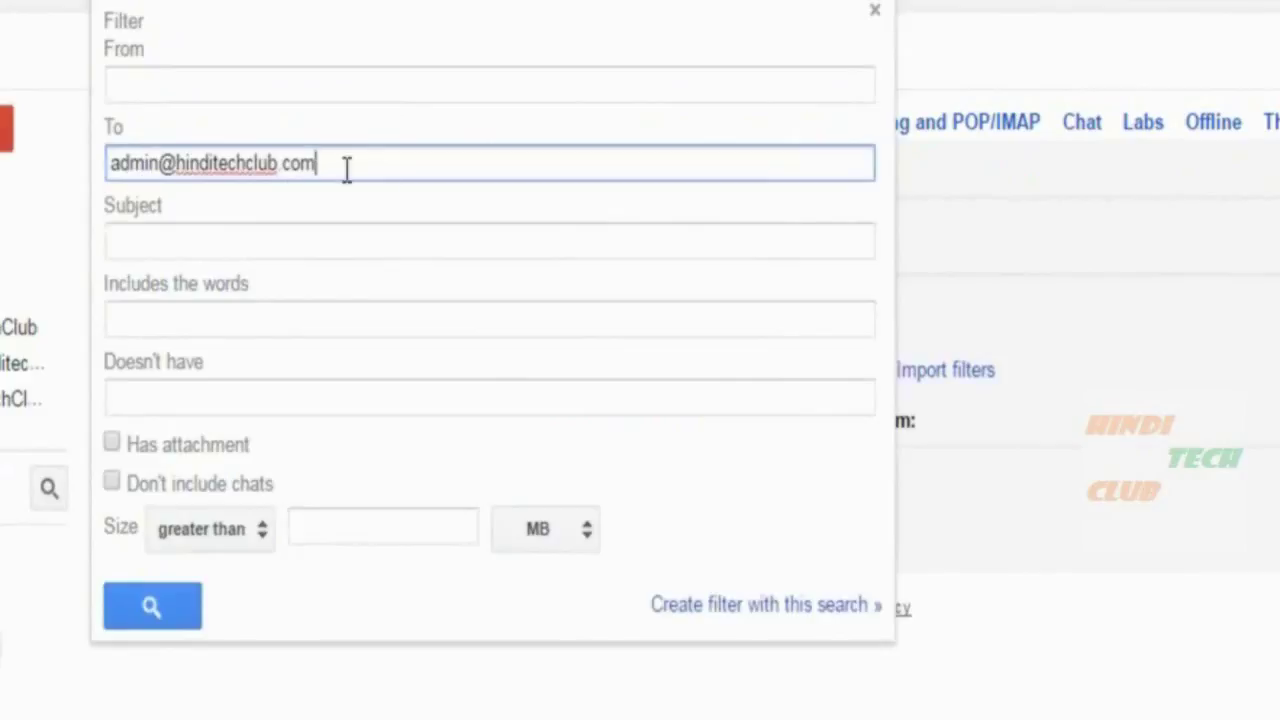
pyautogui.moveTo(346, 170); pyautogui.dragTo(110, 145)
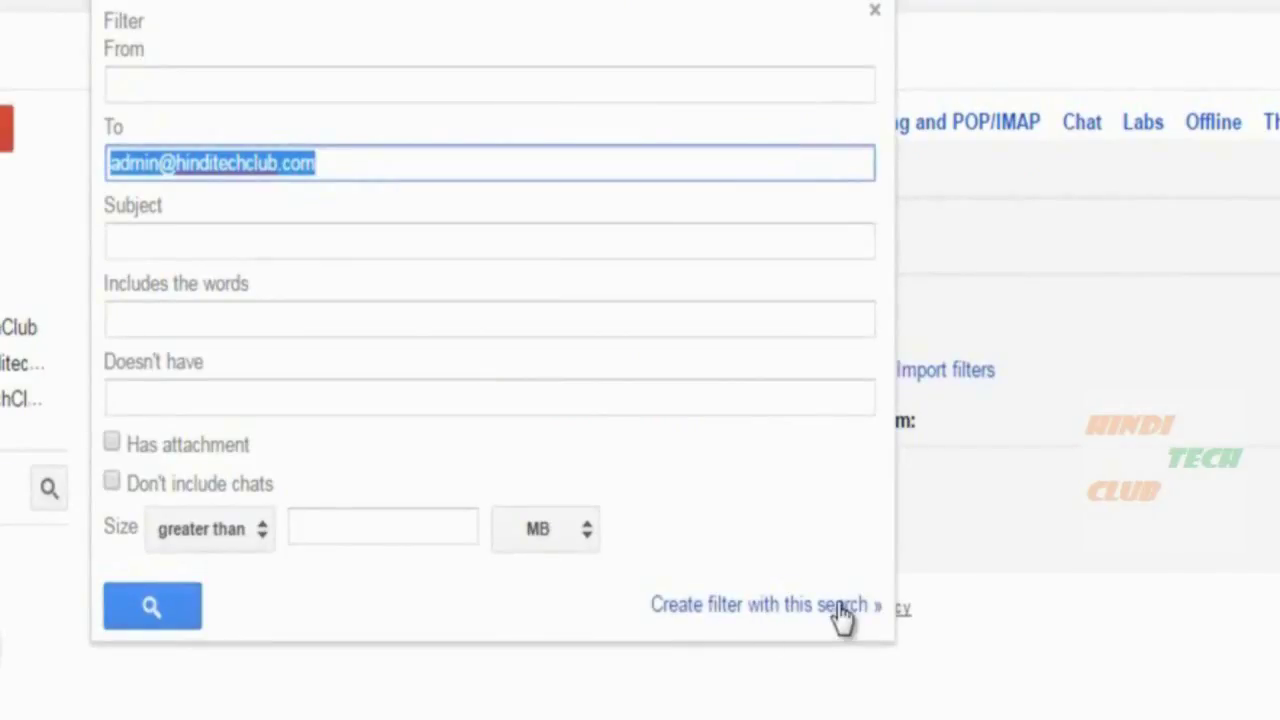
pyautogui.click(770, 622)
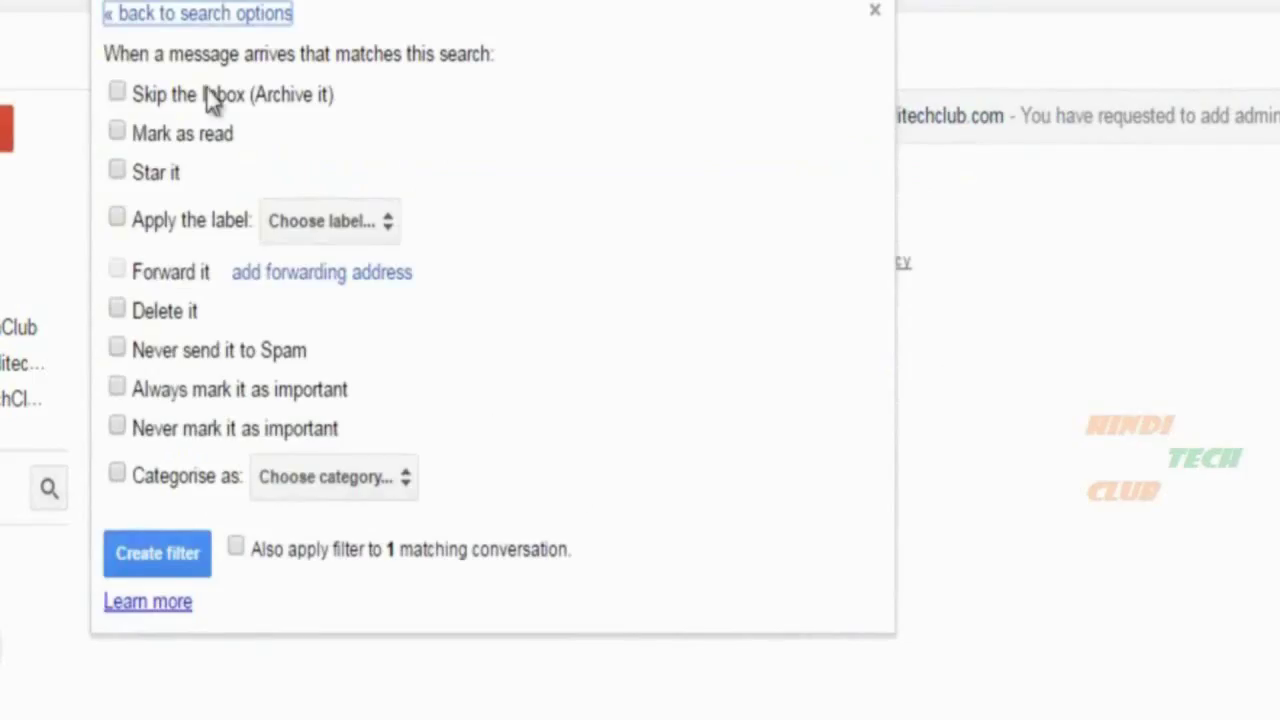
# Step: Make the filter skip the Inbox and apply the Admin@HindiTechClub label, then create it
pyautogui.click(117, 94)
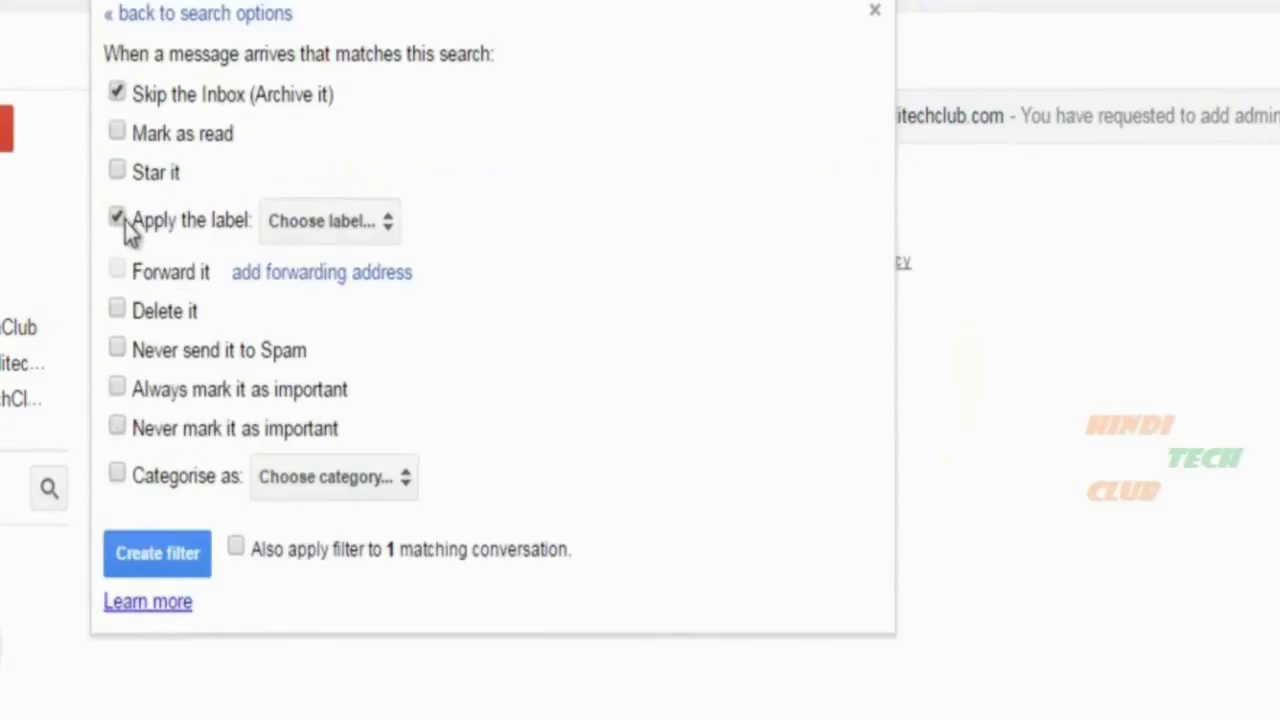
pyautogui.click(384, 224)
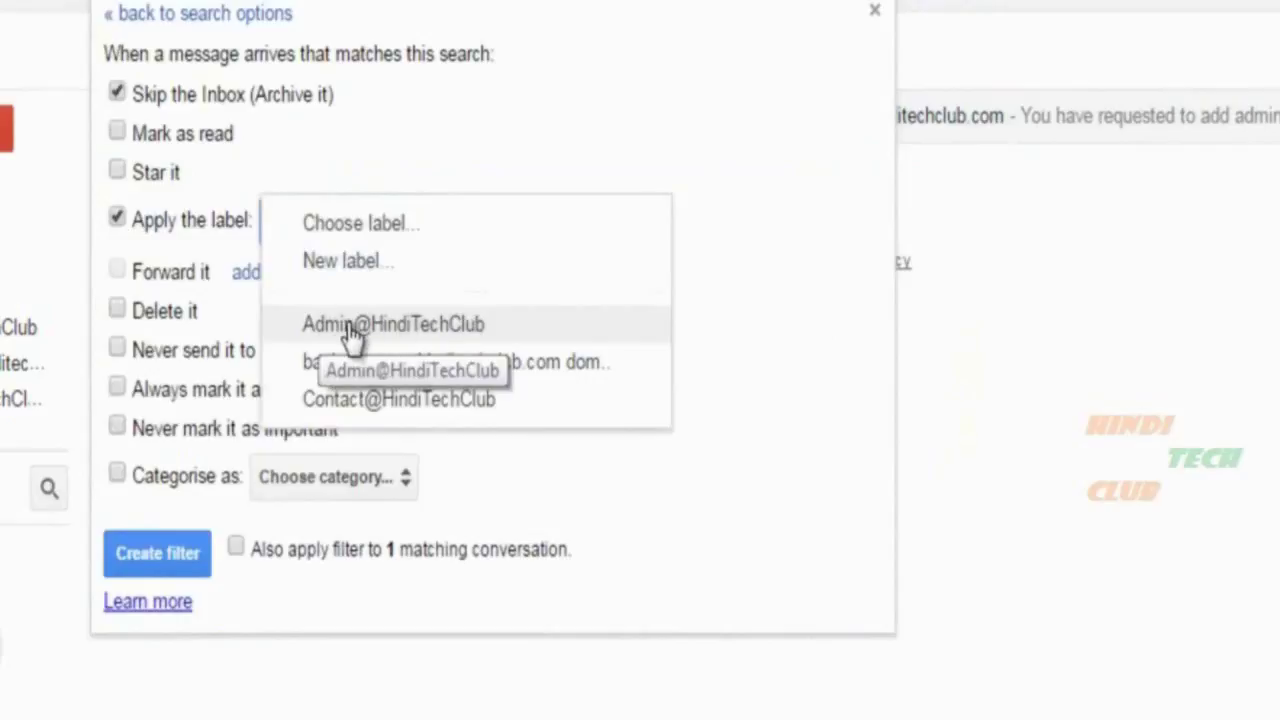
pyautogui.click(445, 328)
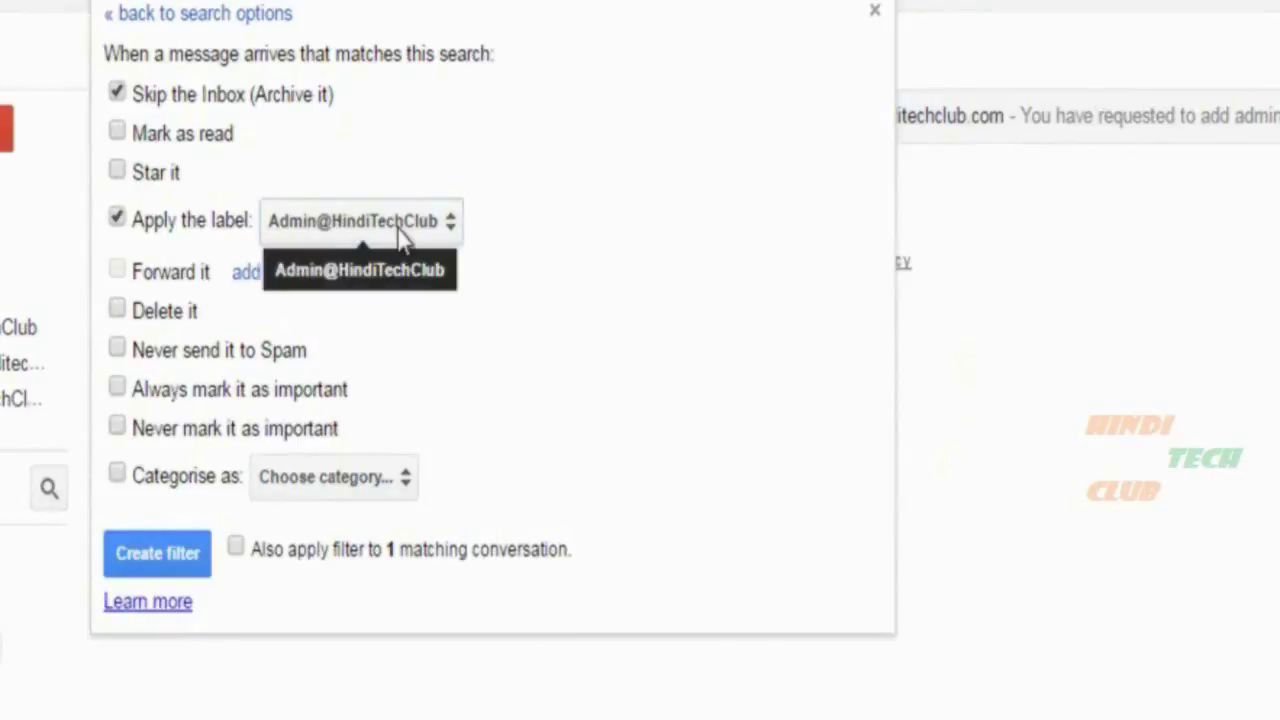
pyautogui.click(161, 554)
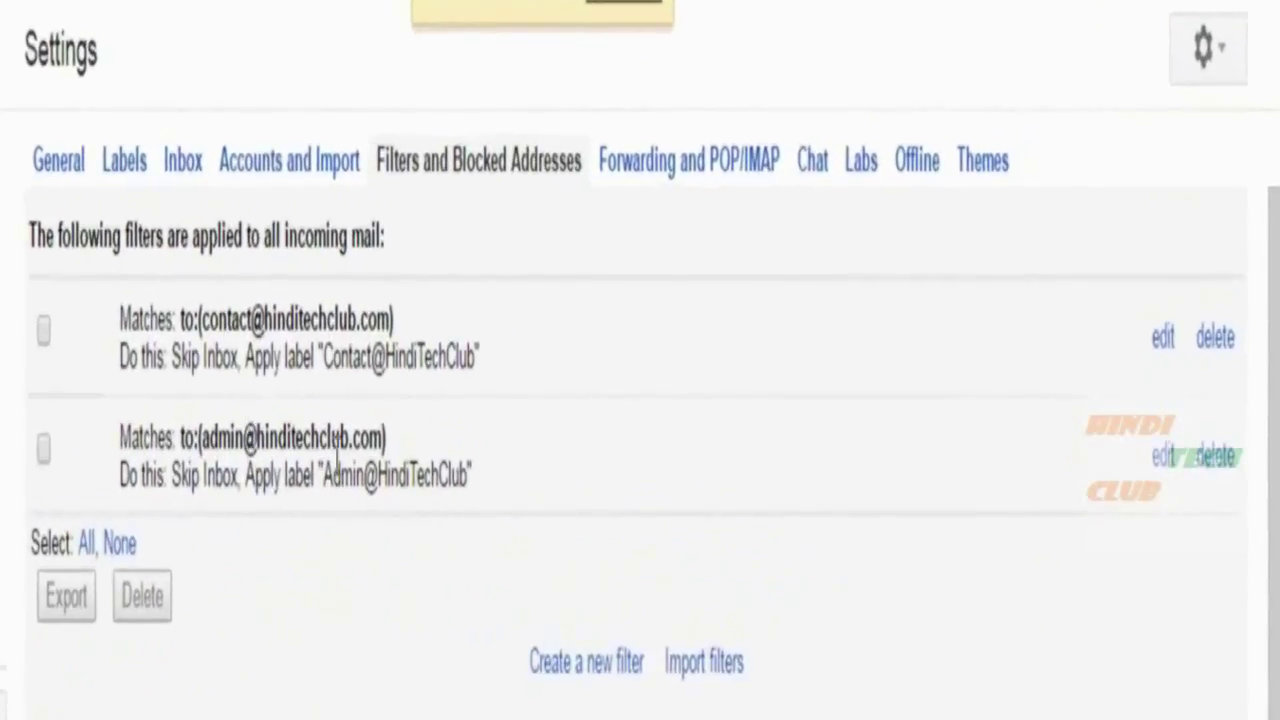
# Step: Compare the admin and contact filters' matching addresses, then go back to Inbox
pyautogui.moveTo(213, 440); pyautogui.dragTo(399, 445)
pyautogui.moveTo(207, 319); pyautogui.dragTo(415, 322)
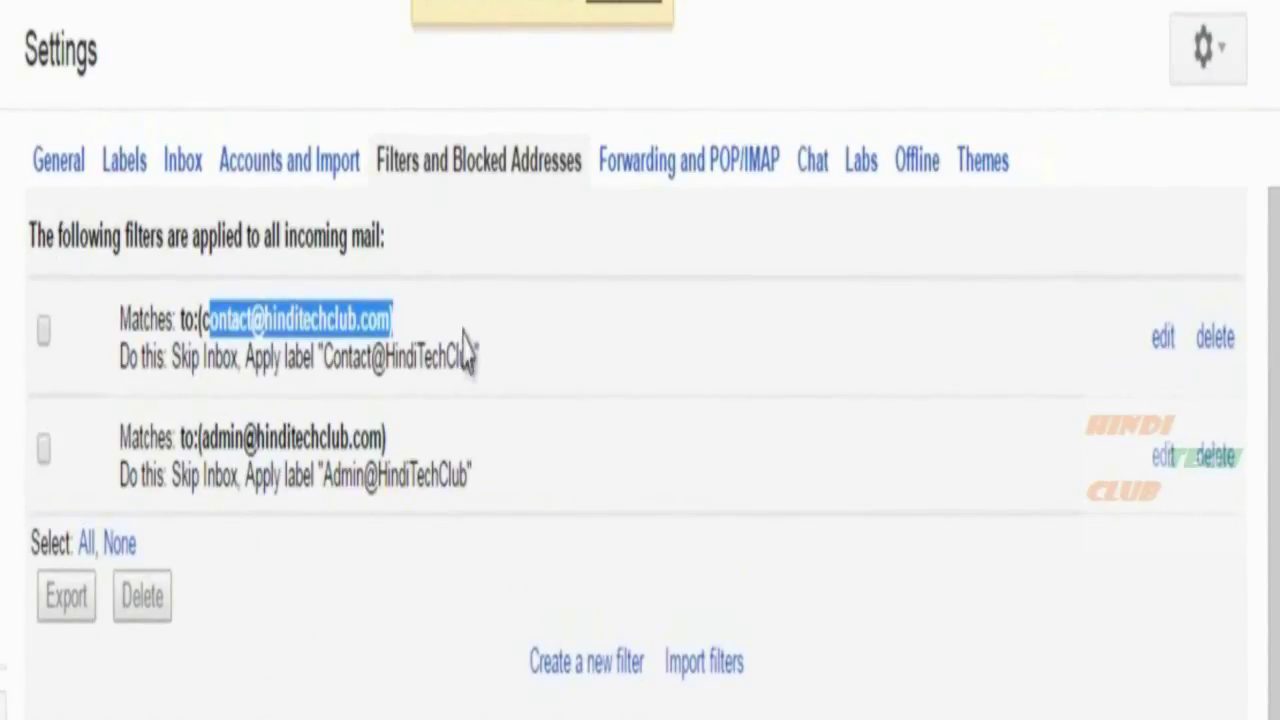
pyautogui.click(45, 216)
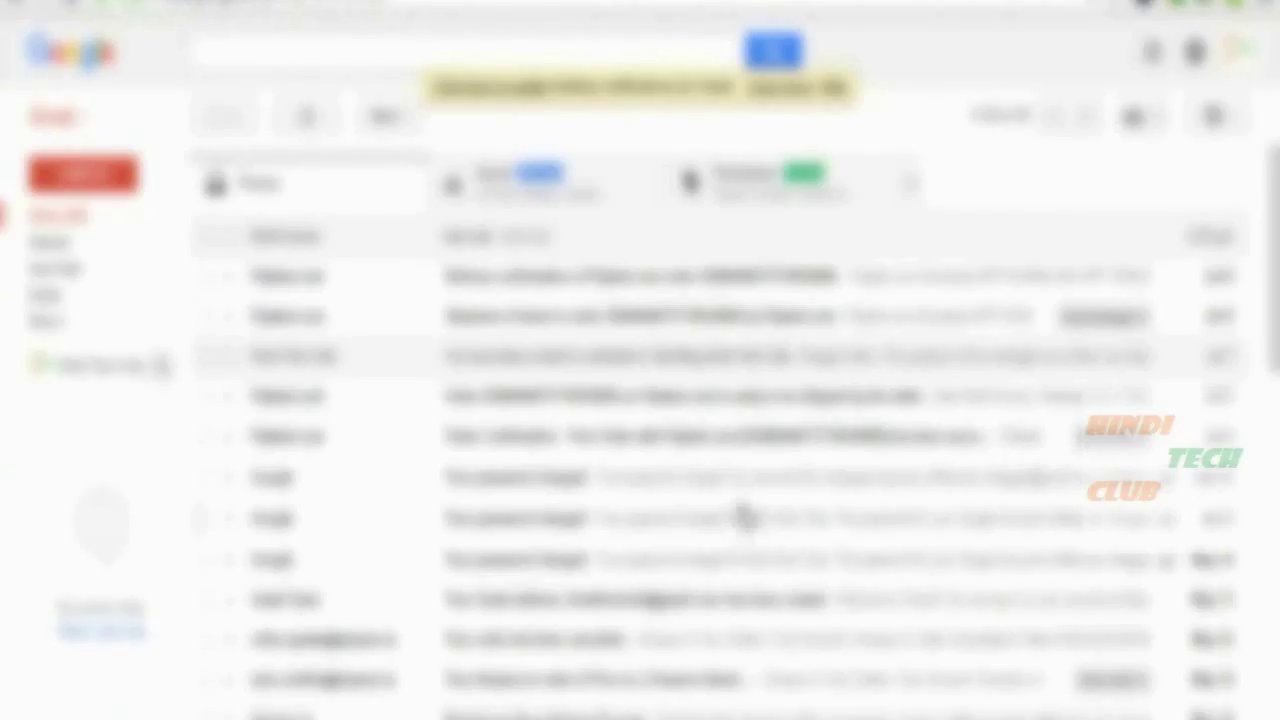
# Step: Send the admin address a message titled 'testing email id of admin' about label and filter settings
pyautogui.click(83, 178)
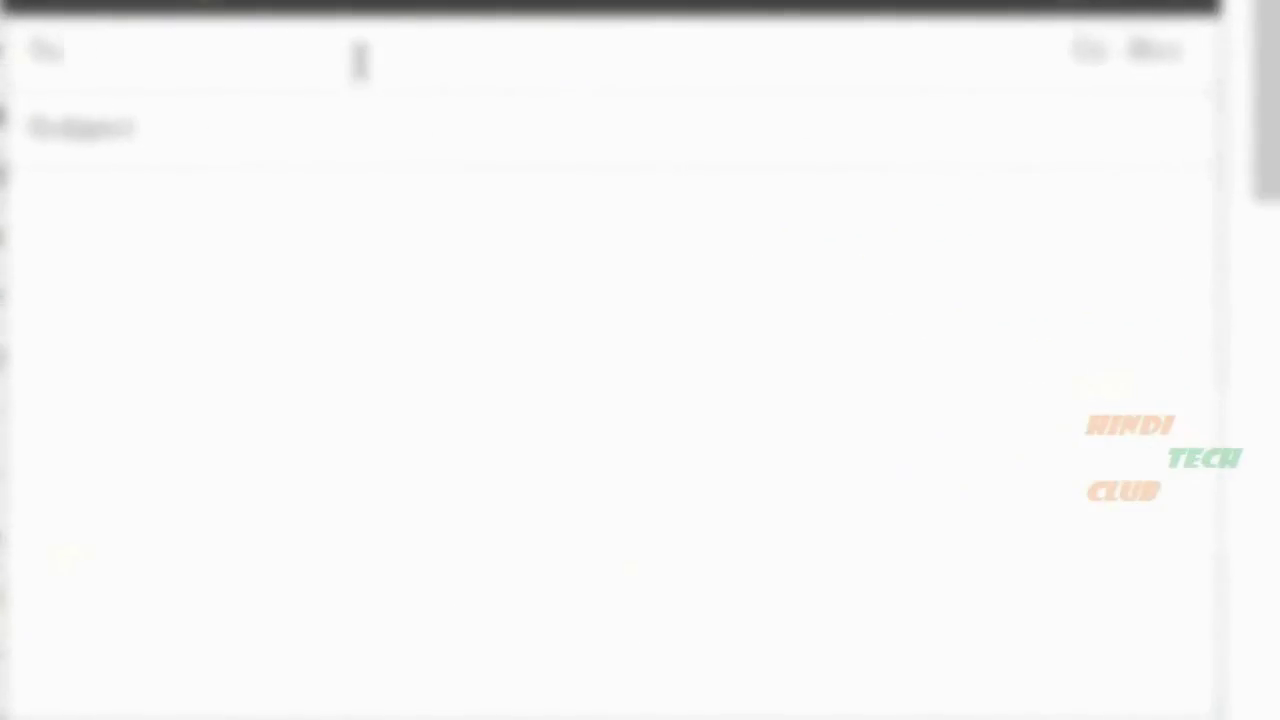
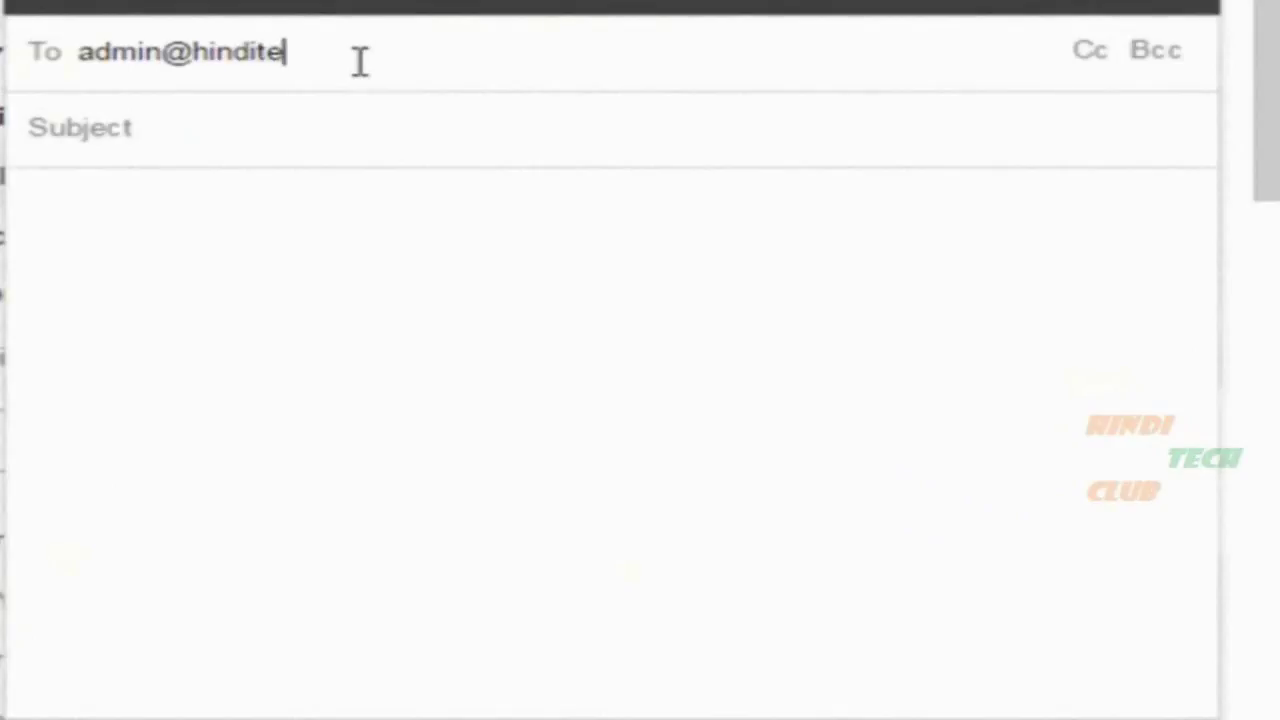
pyautogui.press('Return')
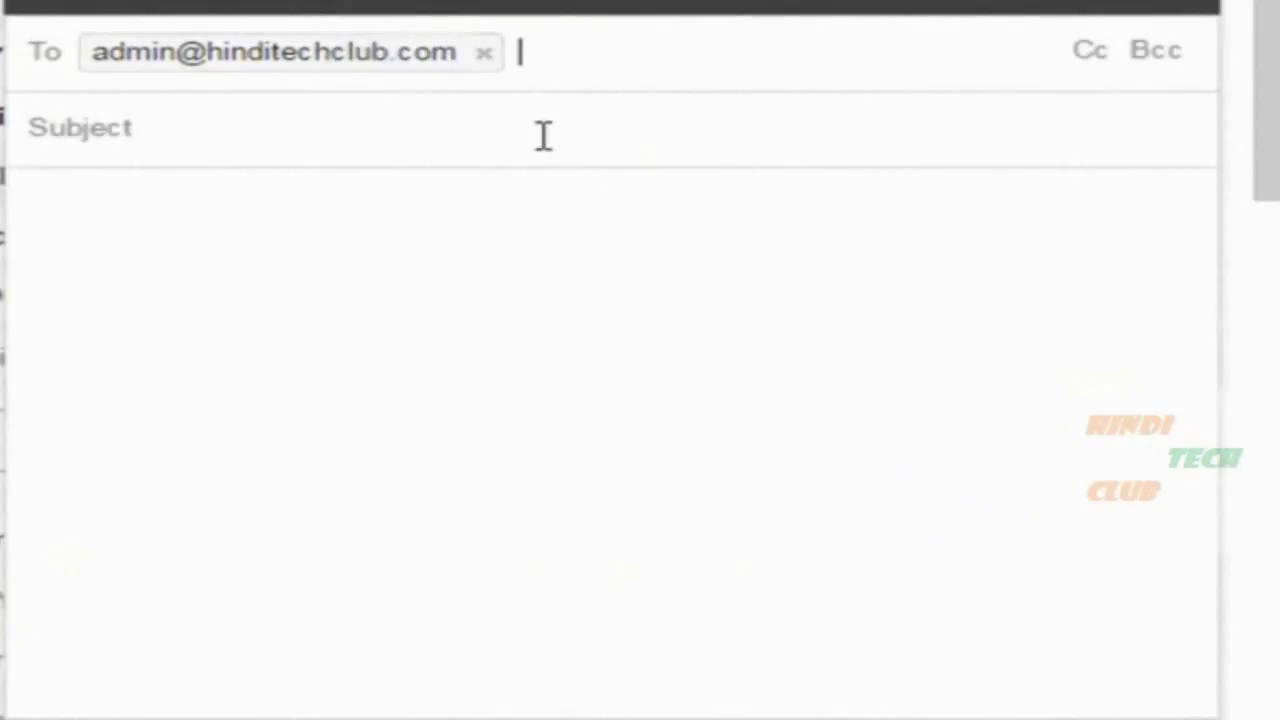
pyautogui.click(543, 135)
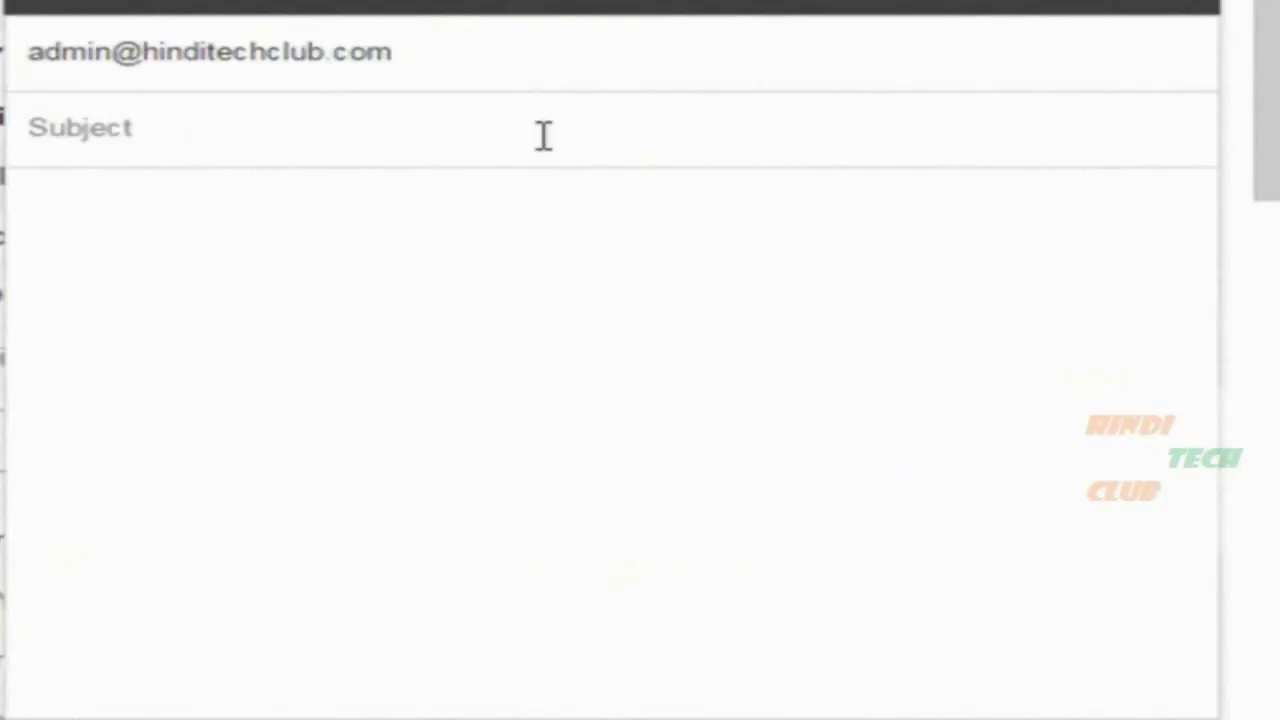
pyautogui.write('testing ')
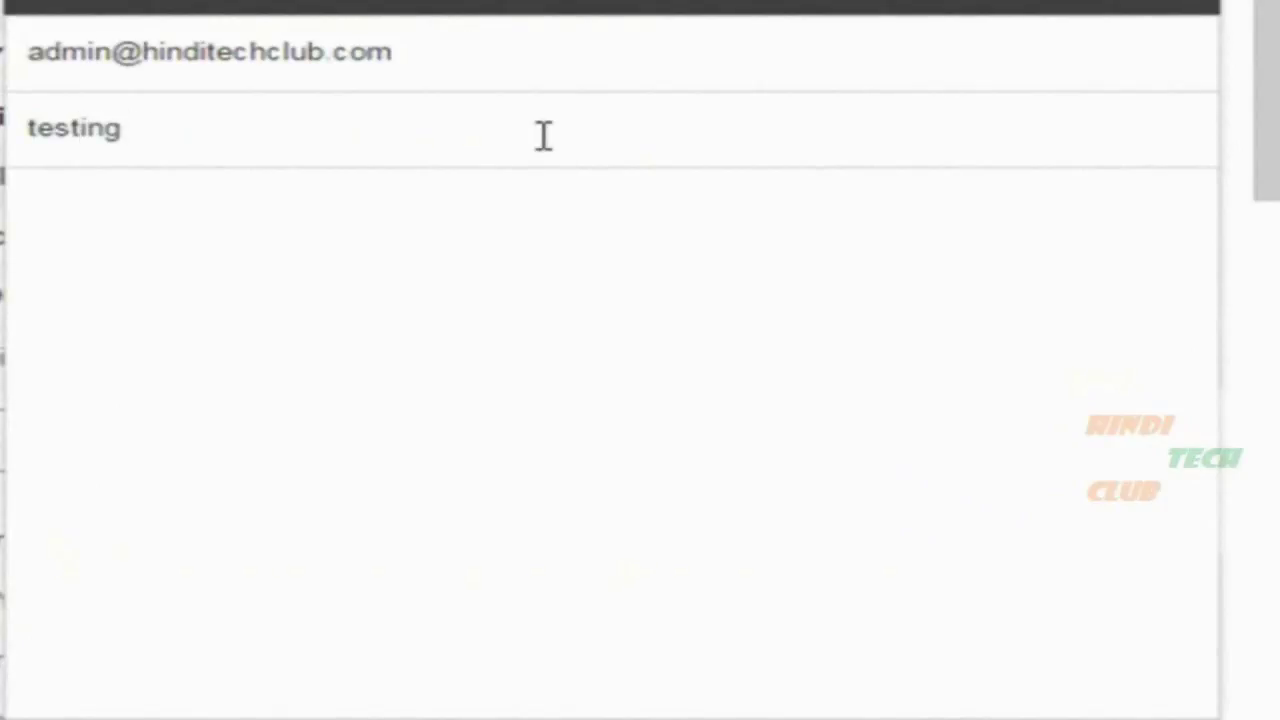
pyautogui.write('email id of ')
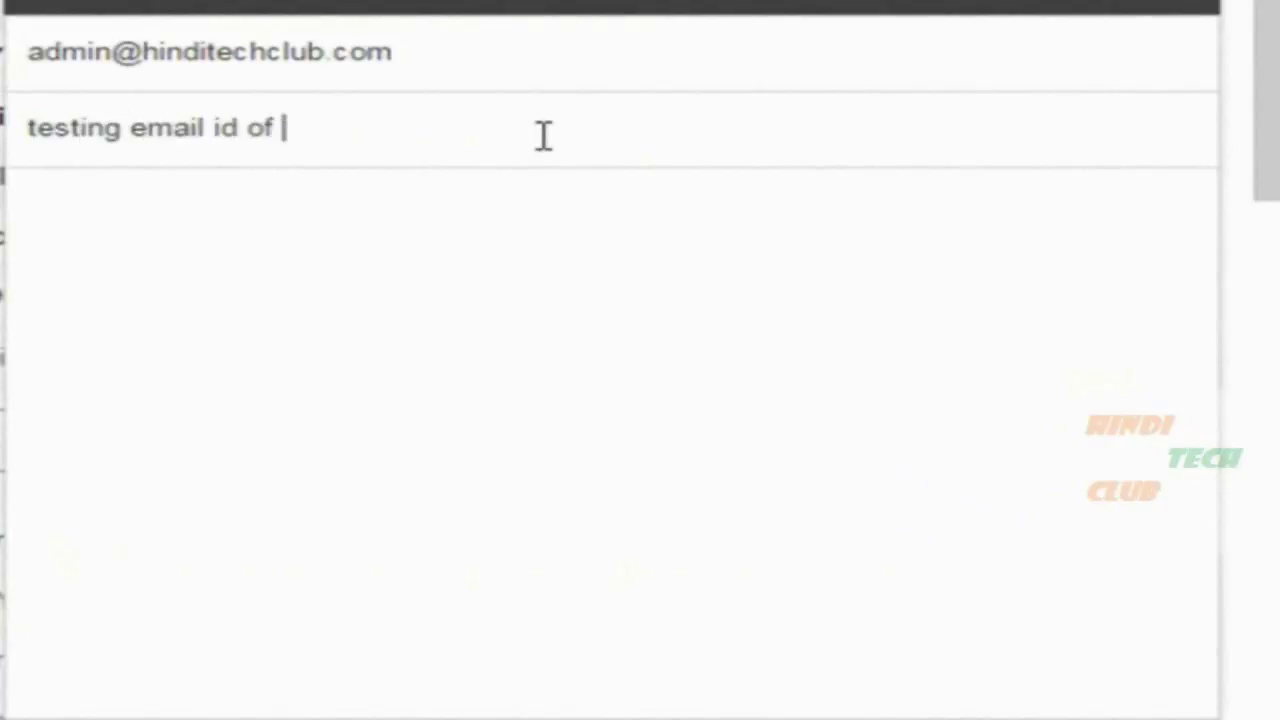
pyautogui.write('adm')
pyautogui.write('sting email id of admin f')
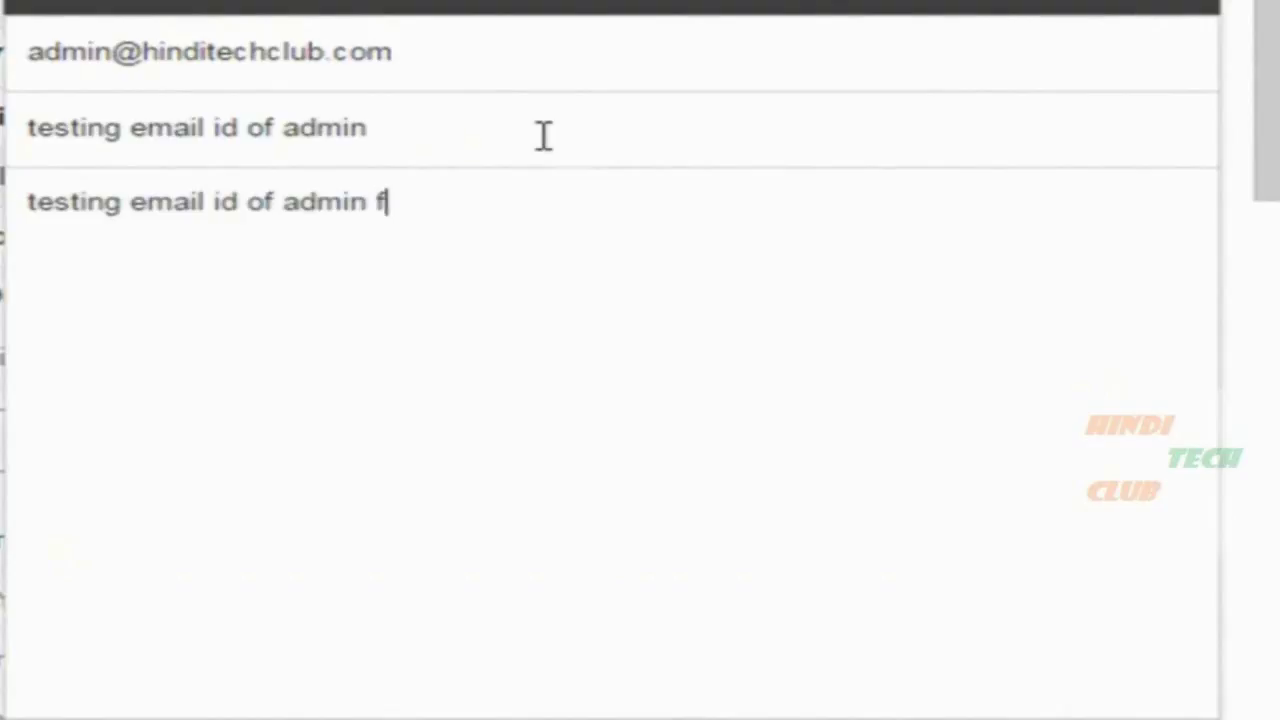
pyautogui.write('or label adn ')
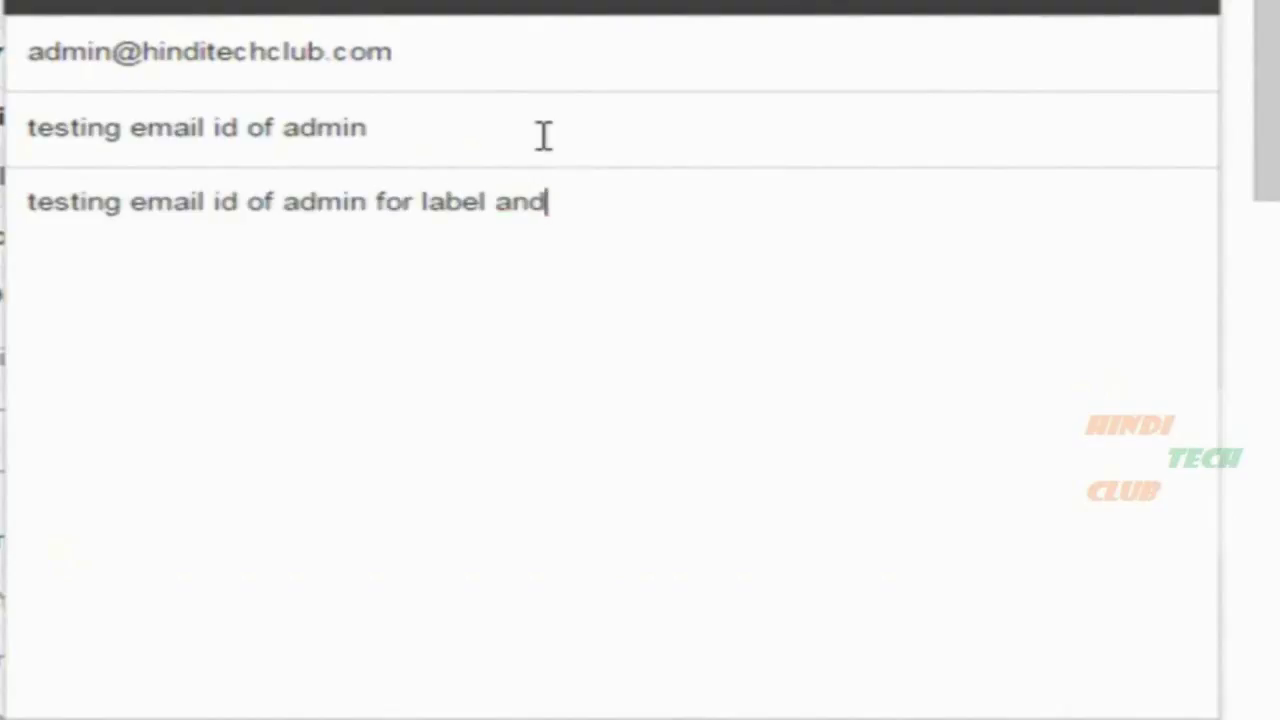
pyautogui.write('filter settings :)')
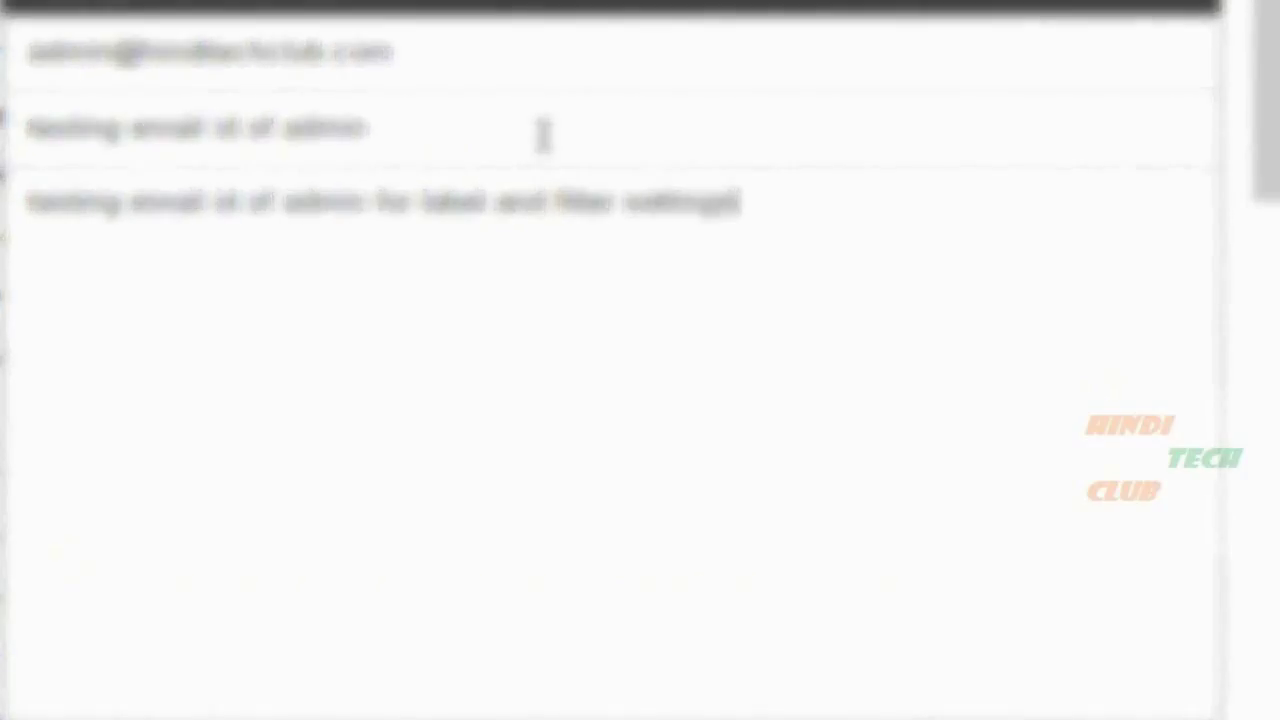
pyautogui.click(140, 718)
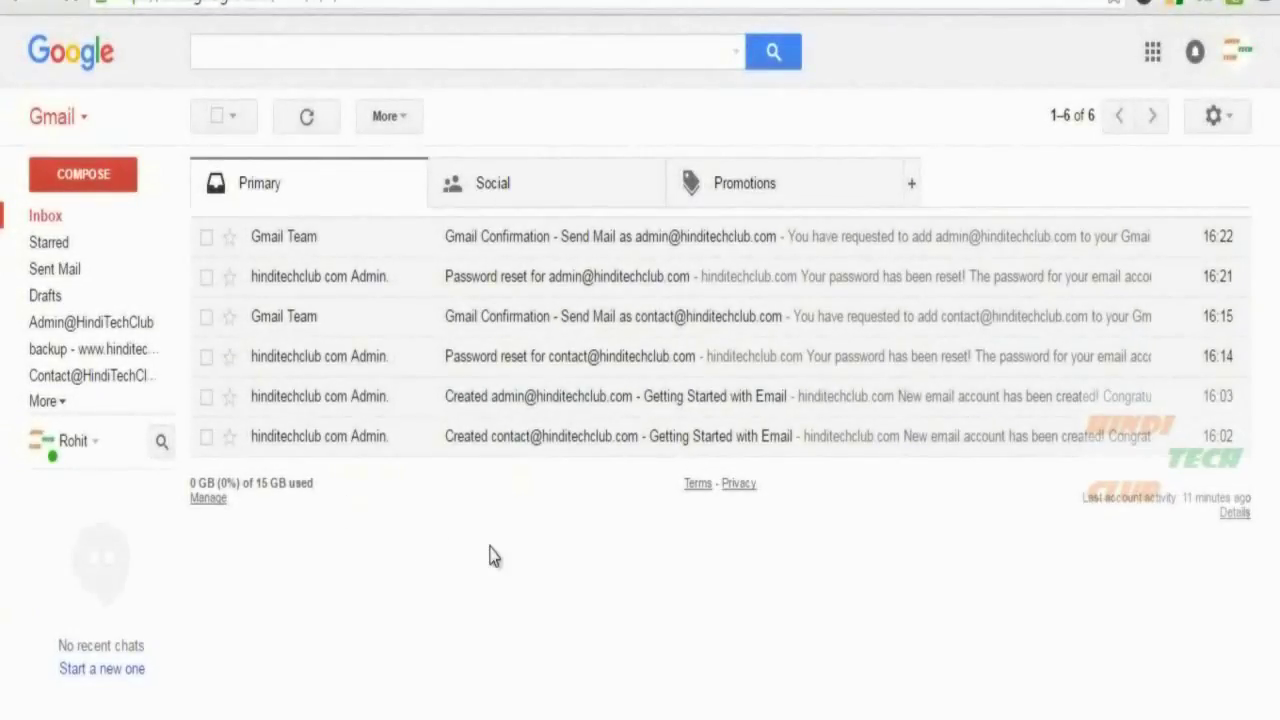
# Step: Reload Gmail, check the admin test message under Admin@HindiTechClub, then return to the inbox
pyautogui.press('F5')
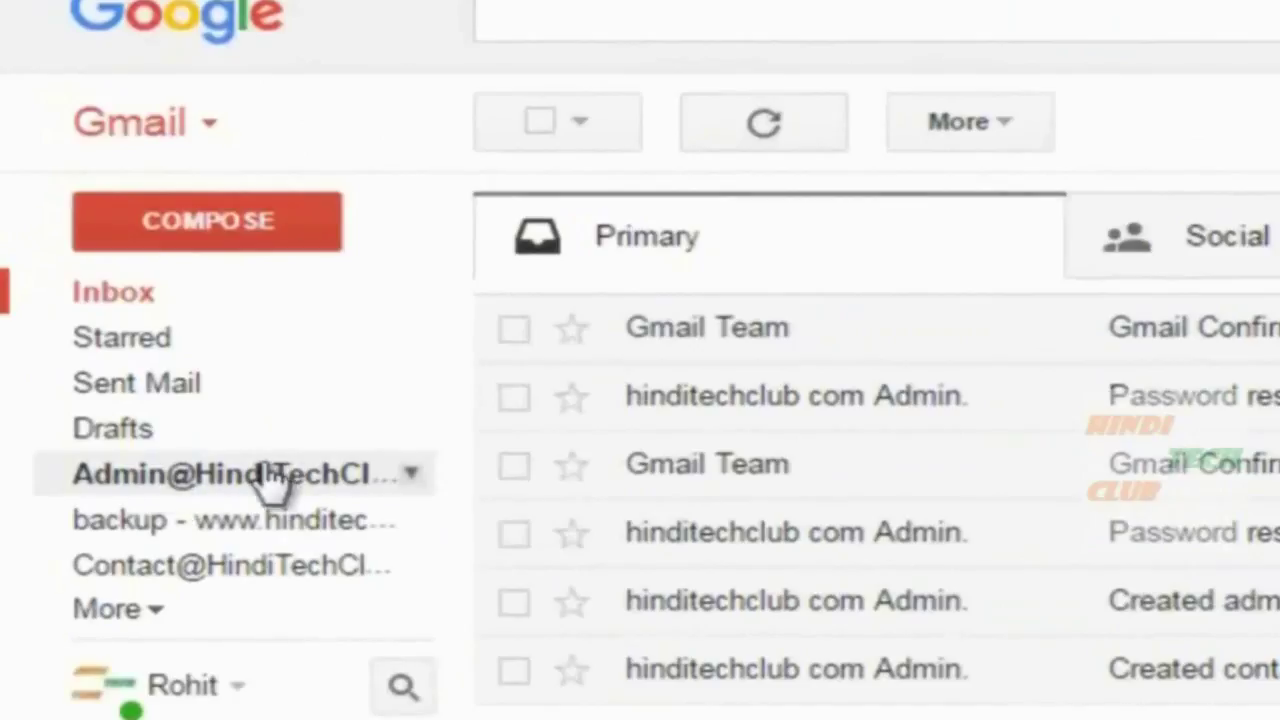
pyautogui.click(205, 490)
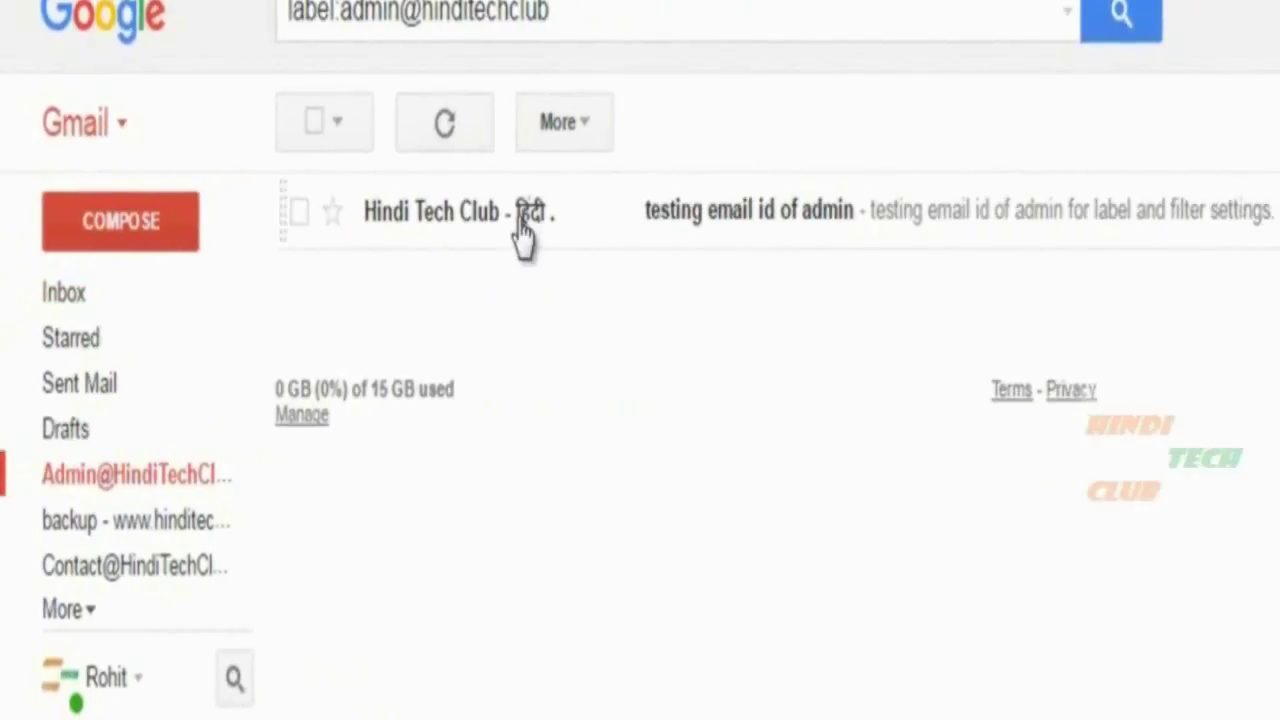
pyautogui.click(815, 222)
pyautogui.moveTo(481, 408); pyautogui.dragTo(566, 400)
pyautogui.moveTo(378, 409); pyautogui.dragTo(857, 443)
pyautogui.click(860, 448)
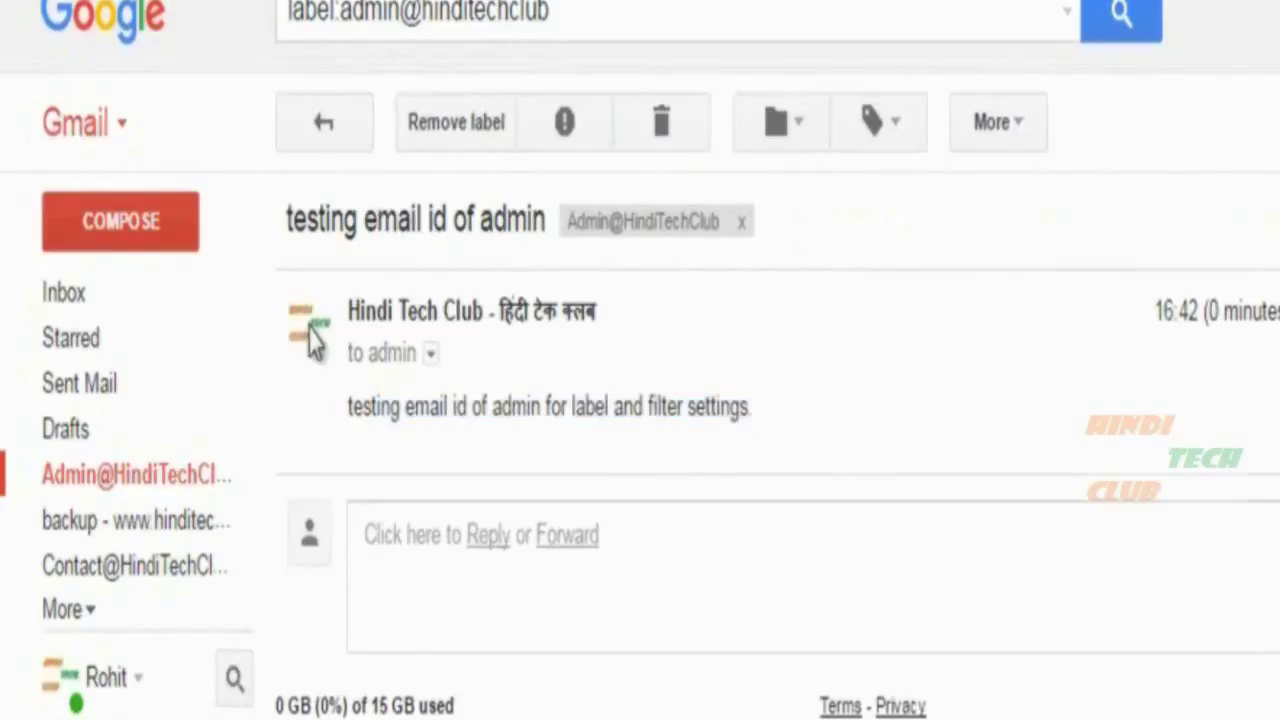
pyautogui.click(98, 292)
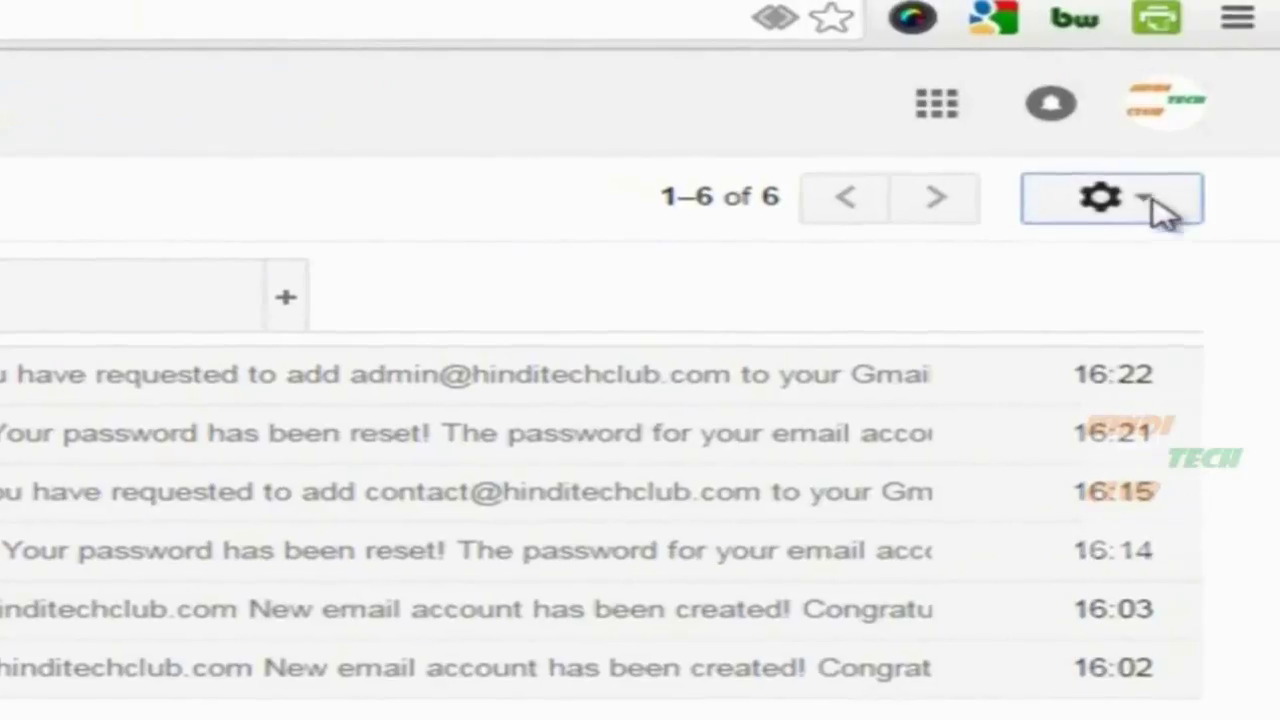
# Step: Enable the Multiple Inboxes lab, found by searching 'multi' in Settings > Labs, and save
pyautogui.click(1195, 183)
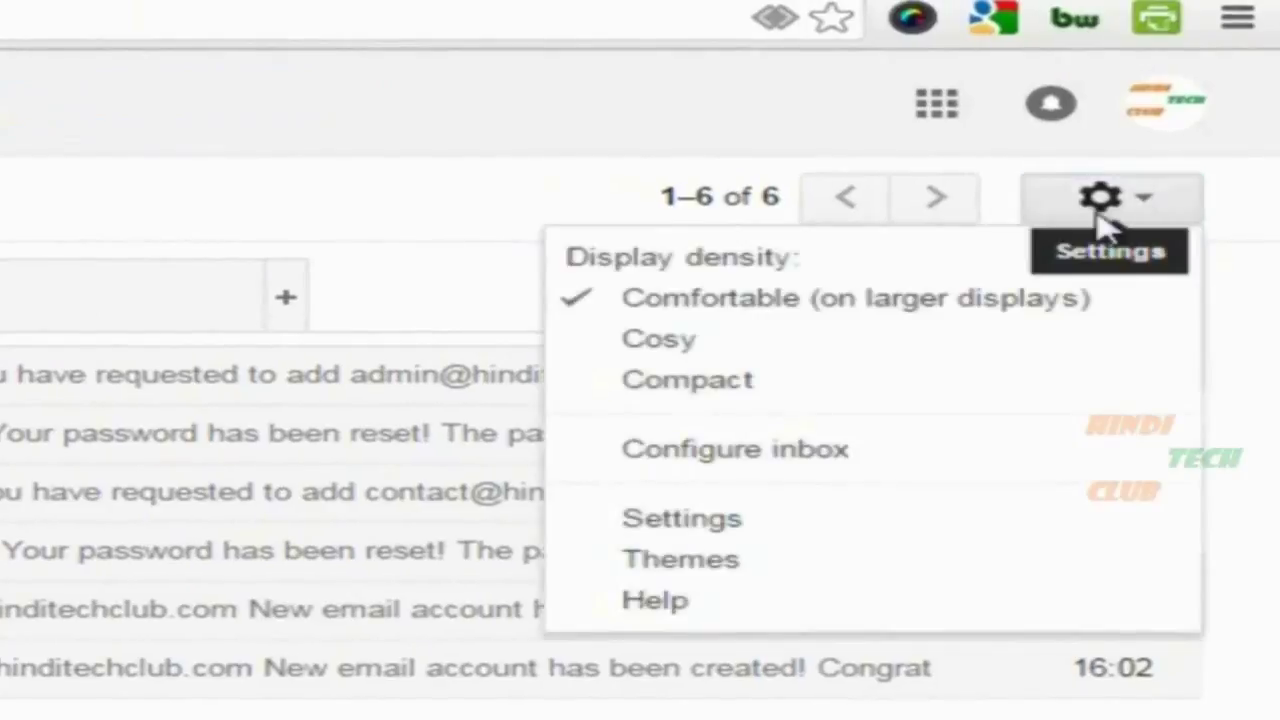
pyautogui.click(712, 533)
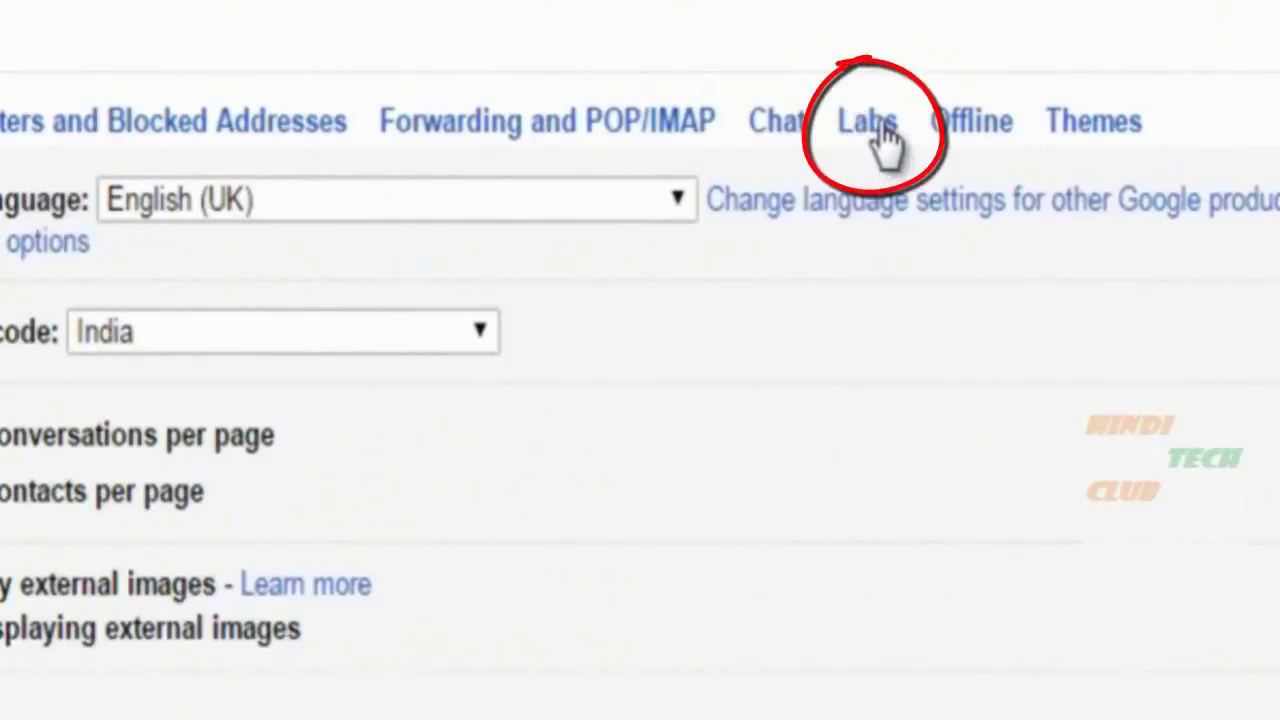
pyautogui.click(870, 130)
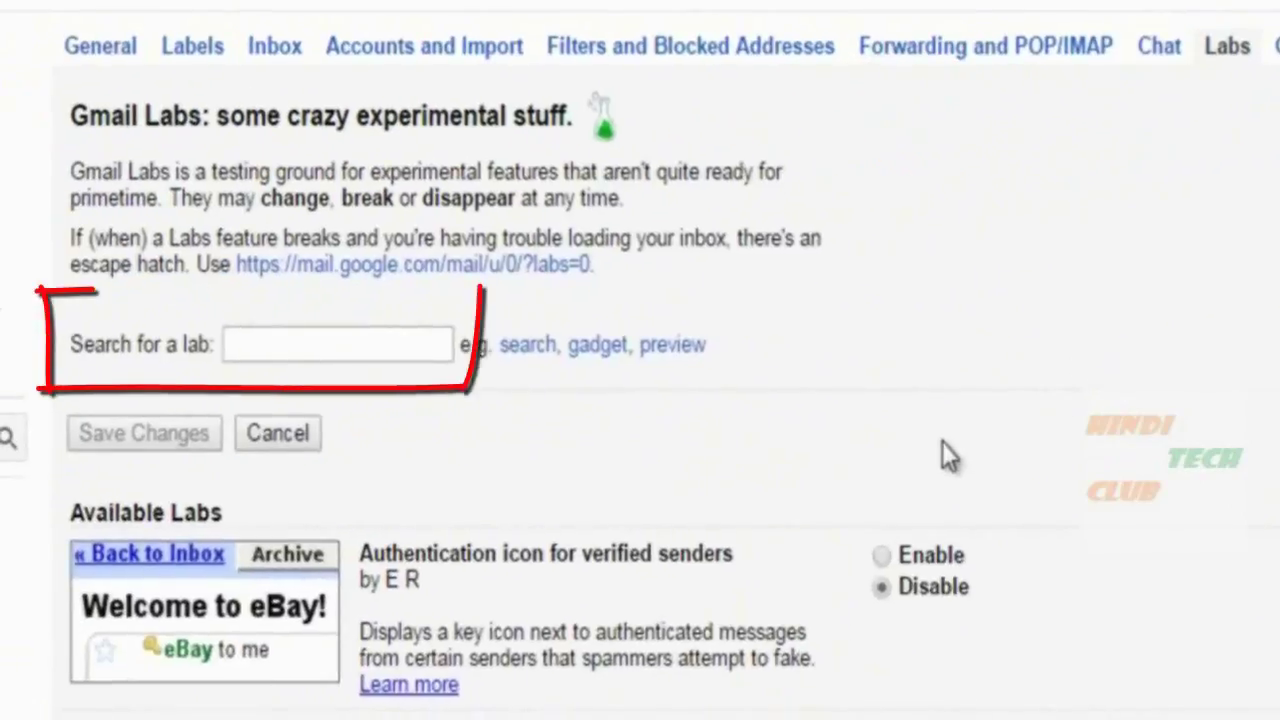
pyautogui.click(320, 345)
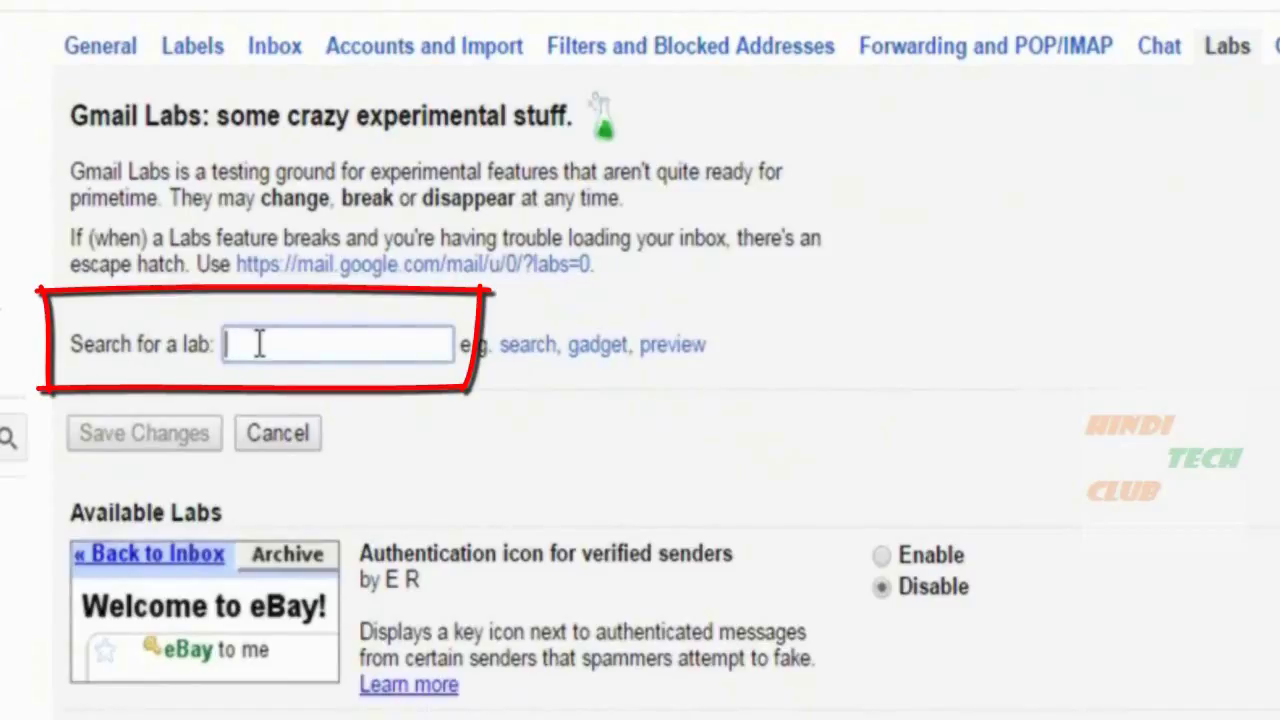
pyautogui.write('multi')
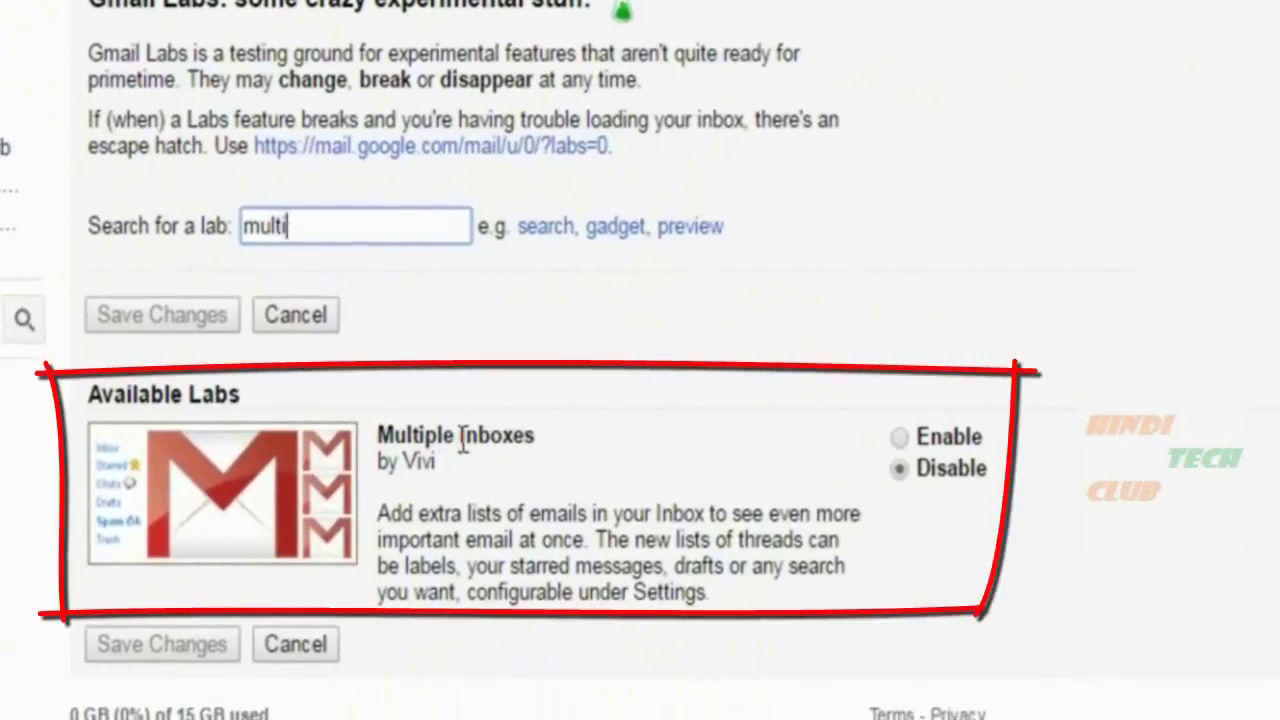
pyautogui.click(901, 438)
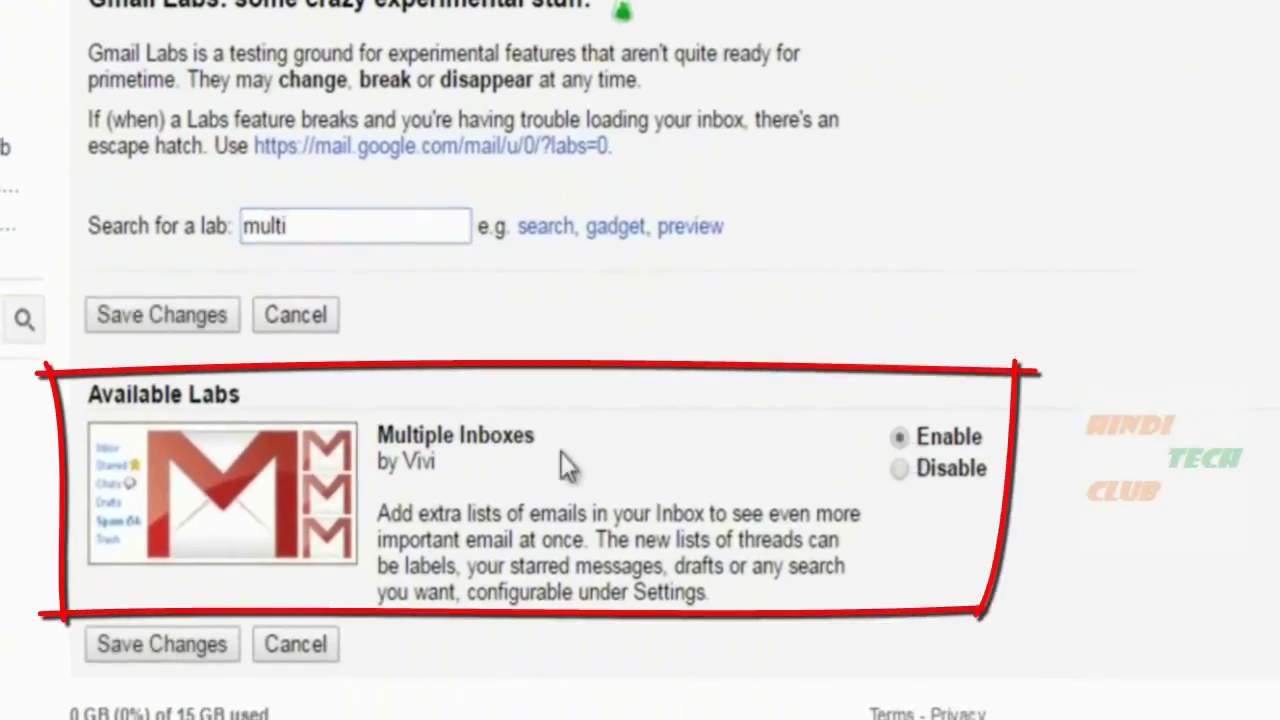
pyautogui.click(166, 645)
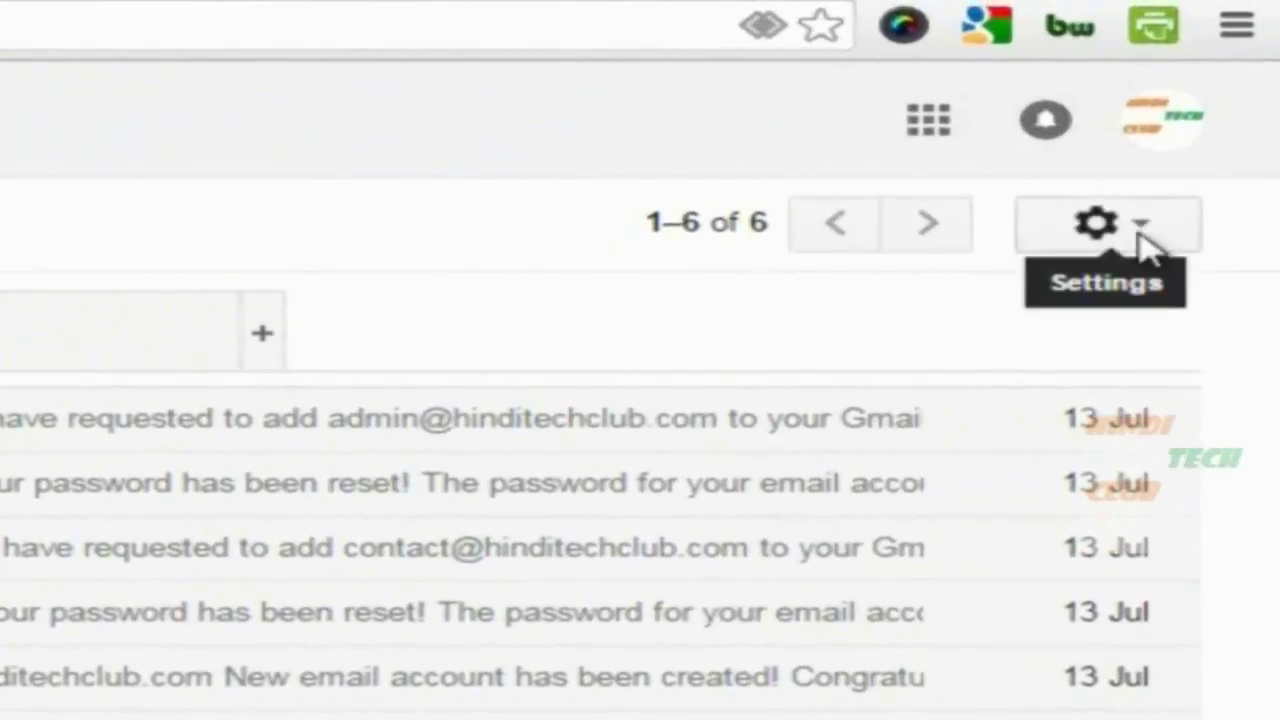
# Step: Untick the Social and Promotions categories in Settings > Inbox, leaving only Primary
pyautogui.click(1143, 240)
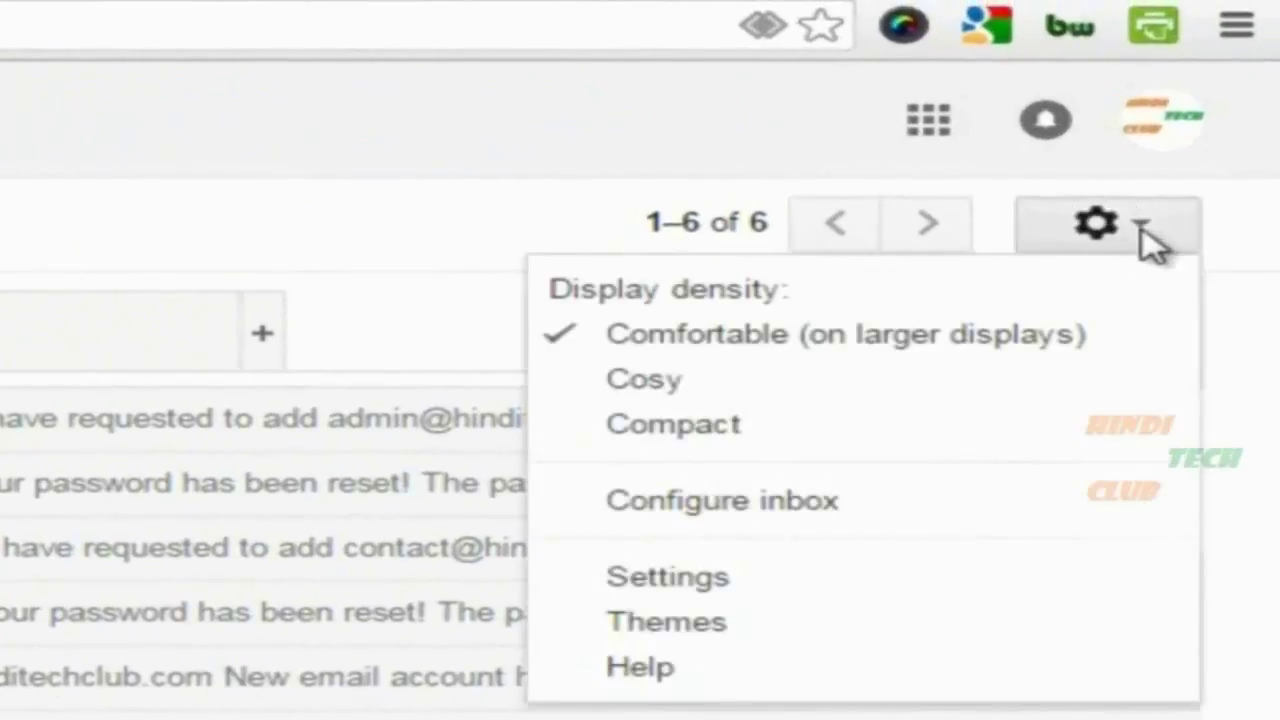
pyautogui.click(680, 584)
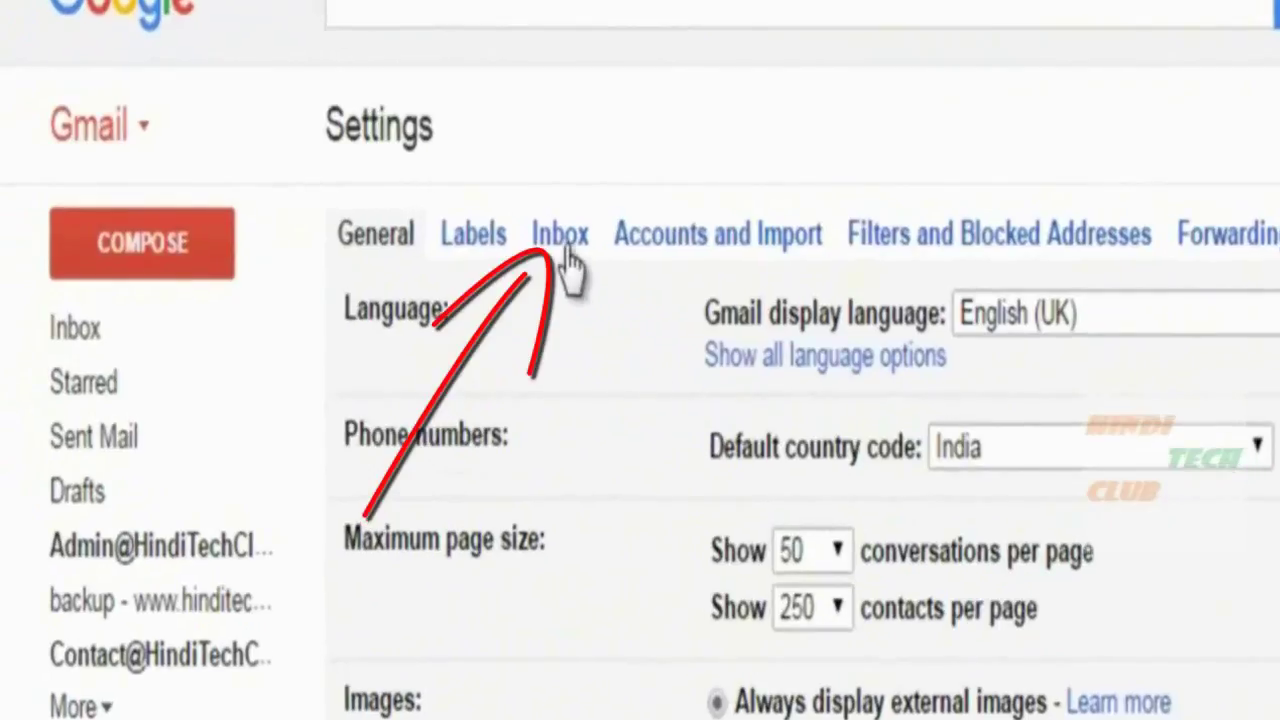
pyautogui.click(566, 247)
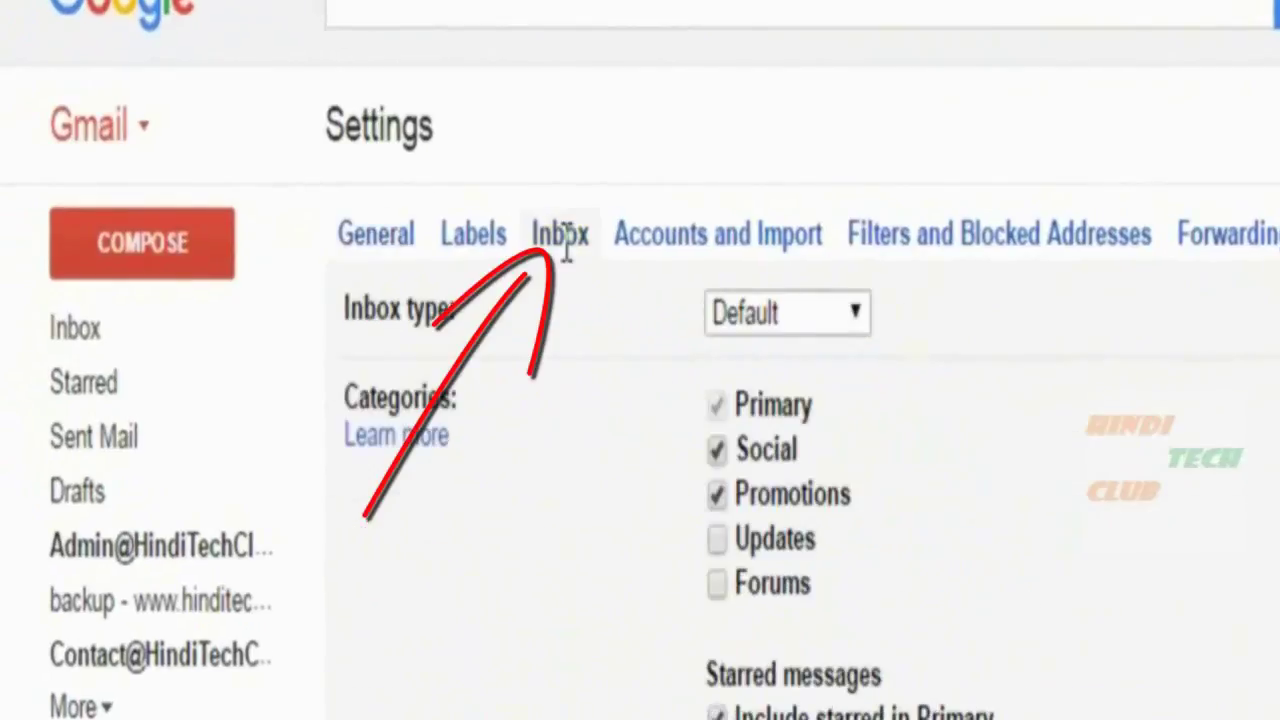
pyautogui.click(718, 452)
pyautogui.click(718, 494)
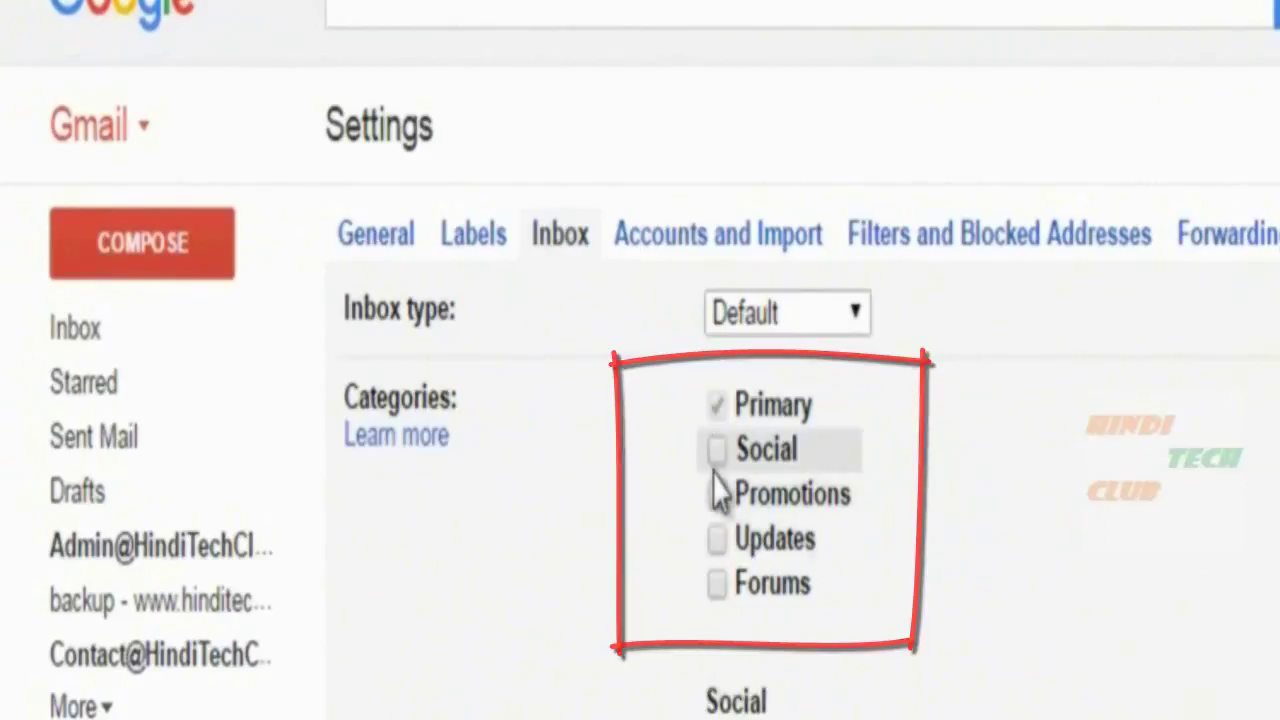
pyautogui.scroll(-5, 646, 375)
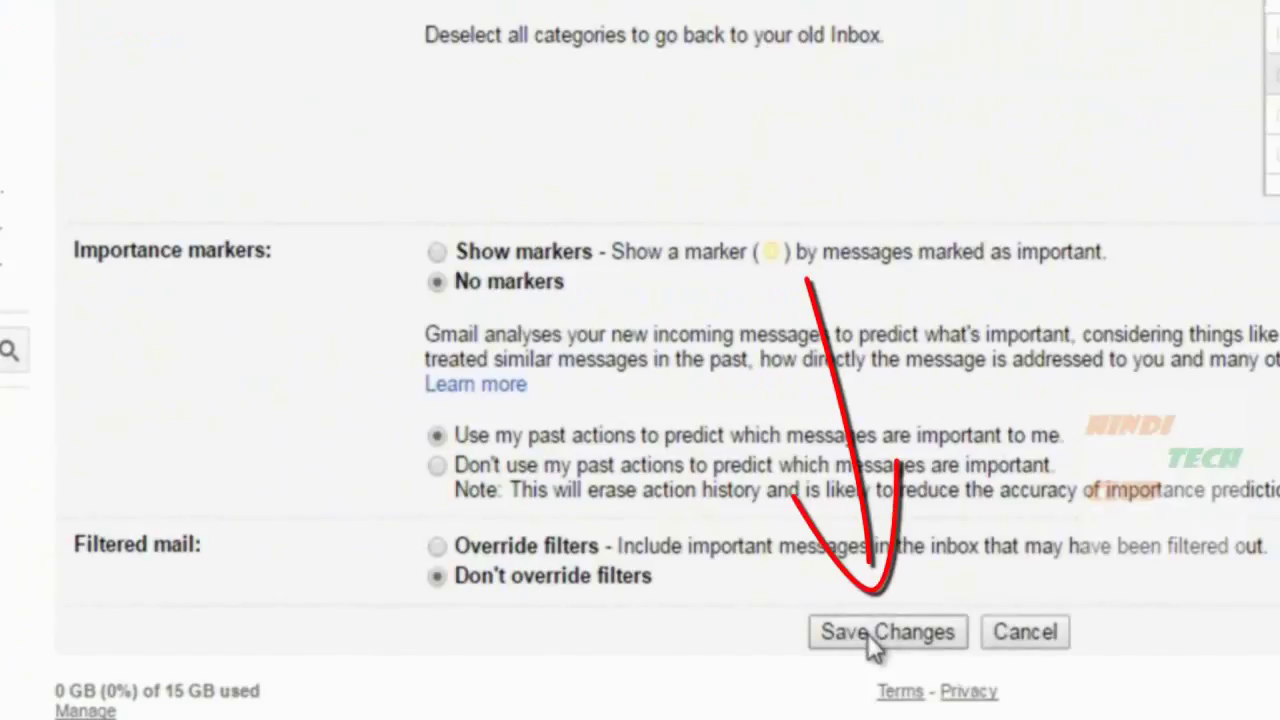
pyautogui.click(867, 633)
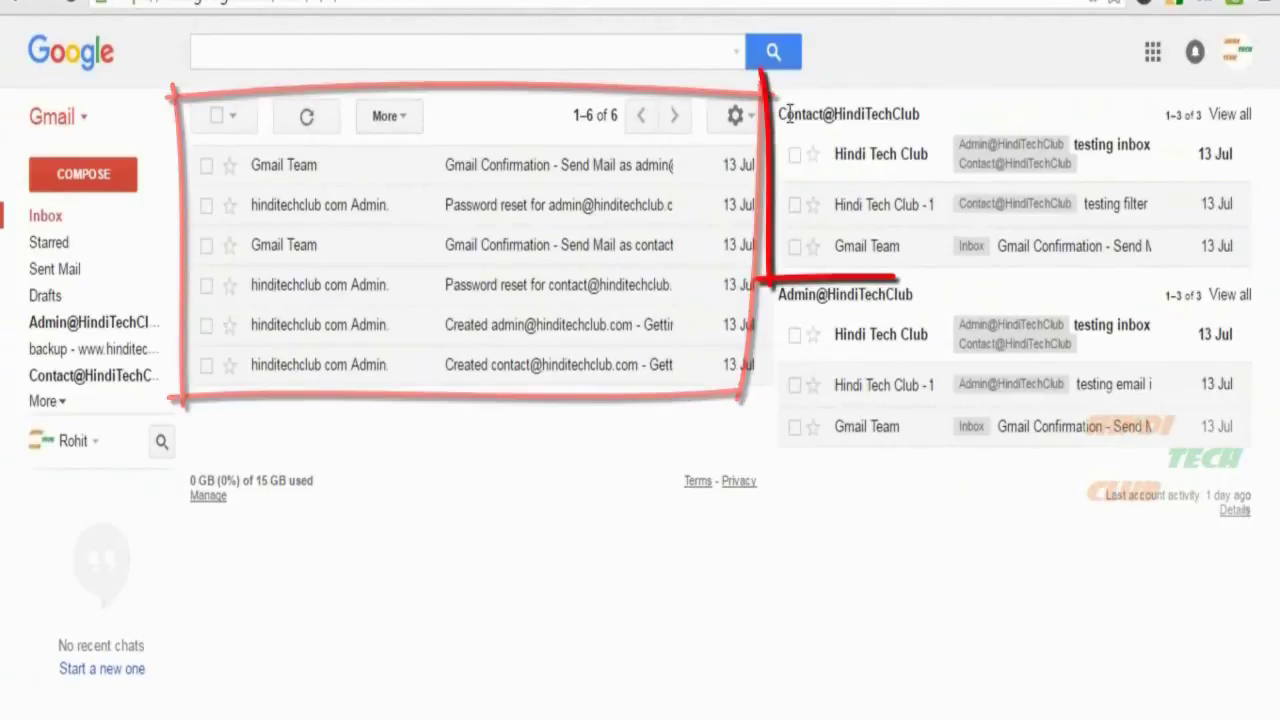
pyautogui.moveTo(783, 114); pyautogui.dragTo(893, 118)
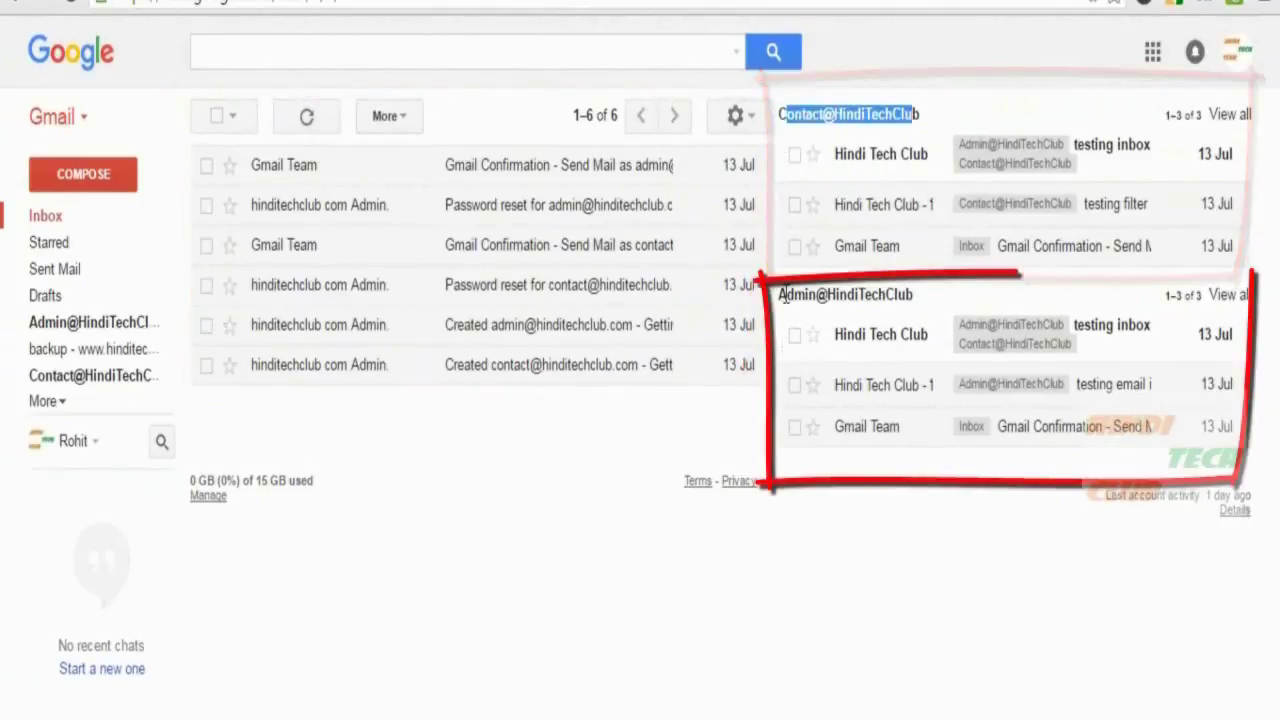
pyautogui.moveTo(785, 296); pyautogui.dragTo(870, 290)
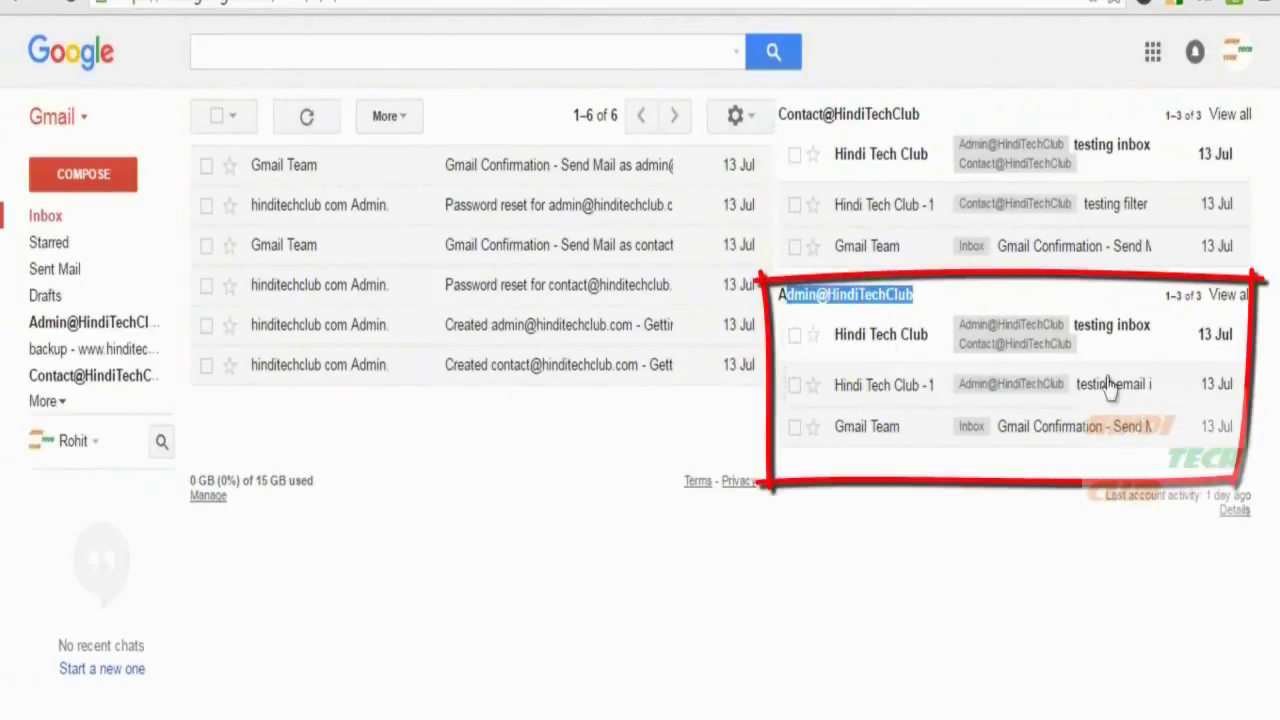
pyautogui.click(490, 518)
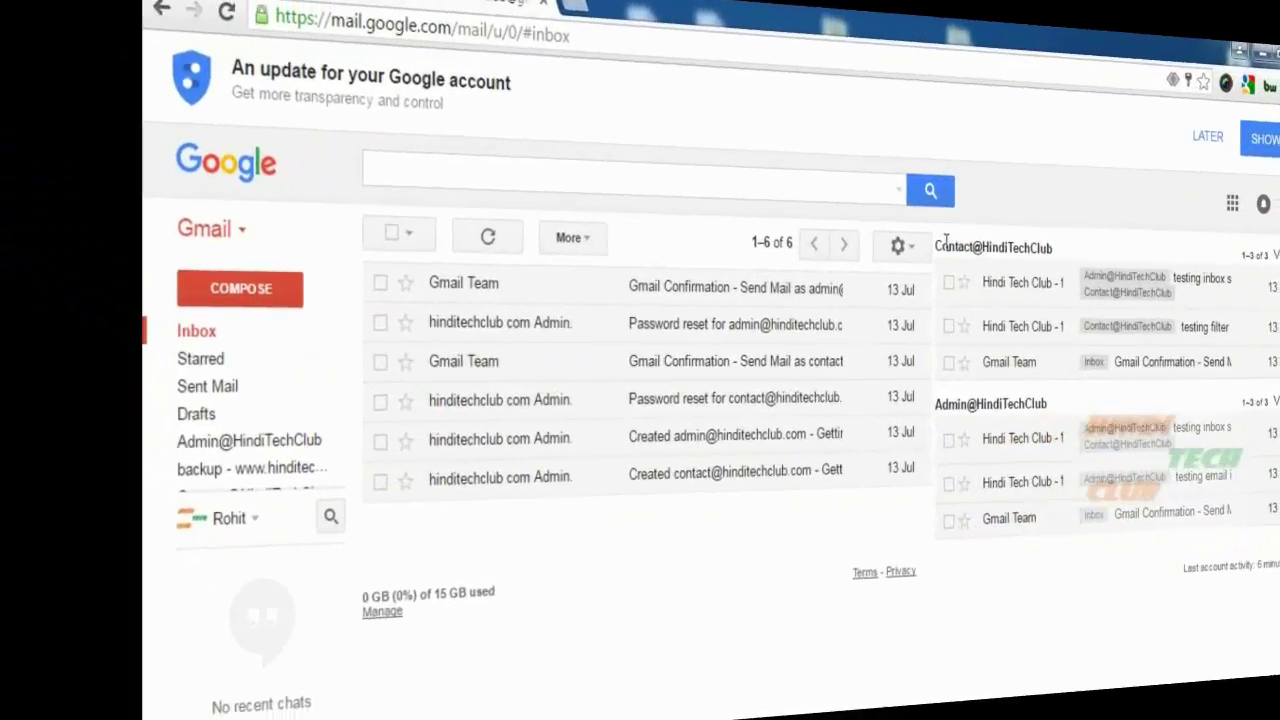
pyautogui.moveTo(779, 240); pyautogui.dragTo(889, 238)
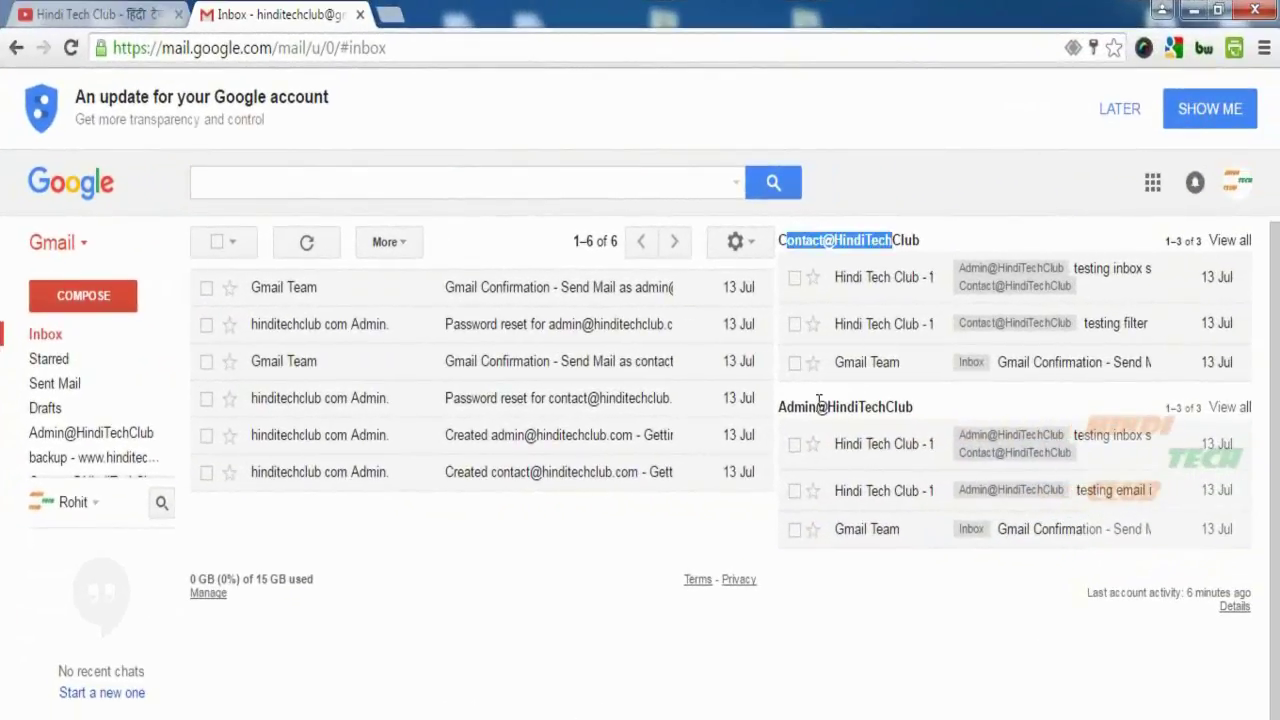
pyautogui.moveTo(794, 407); pyautogui.dragTo(862, 407)
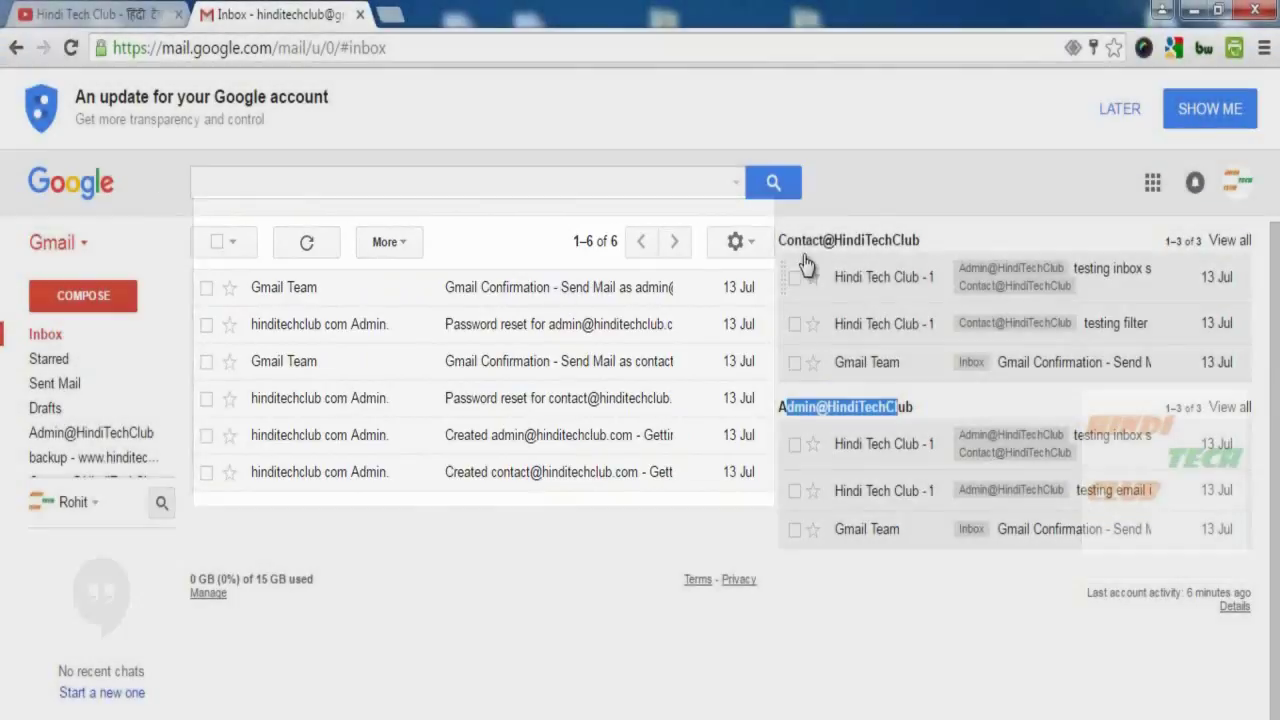
pyautogui.moveTo(793, 240); pyautogui.dragTo(915, 240)
pyautogui.moveTo(795, 407); pyautogui.dragTo(898, 407)
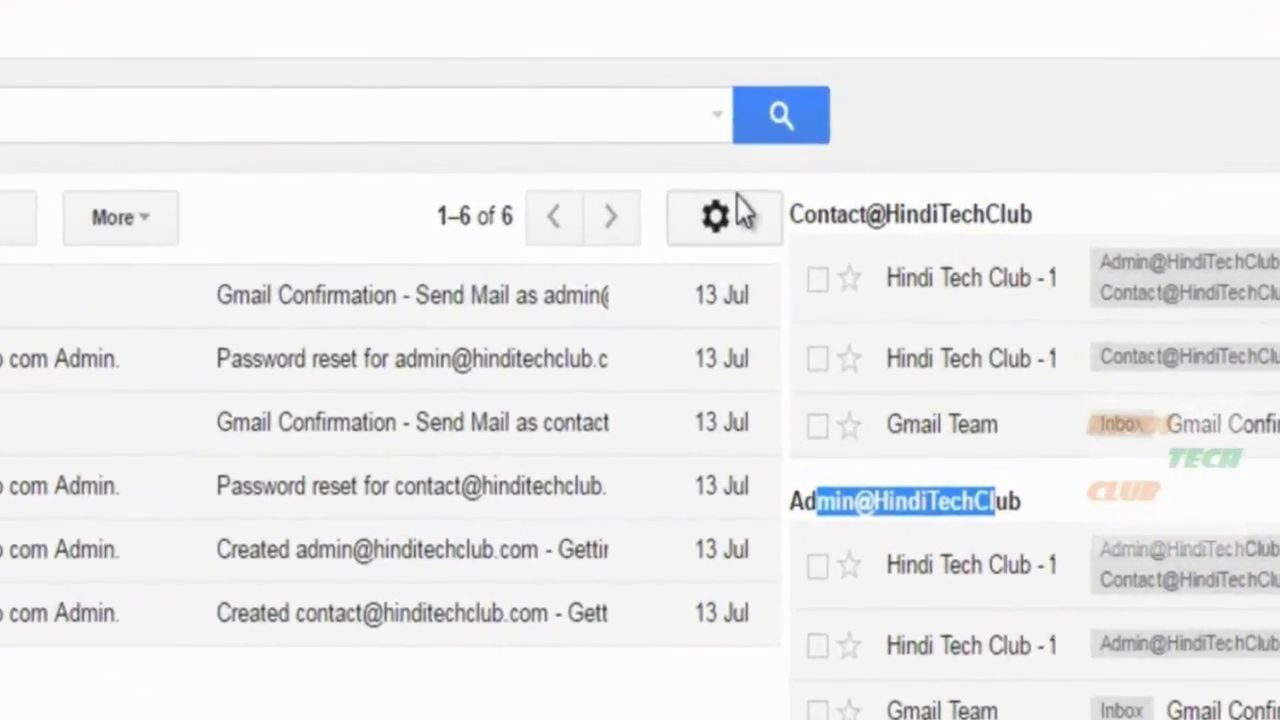
# Step: In Multiple inboxes settings, set extra panels positioning to 'Below the inbox'
pyautogui.click(740, 210)
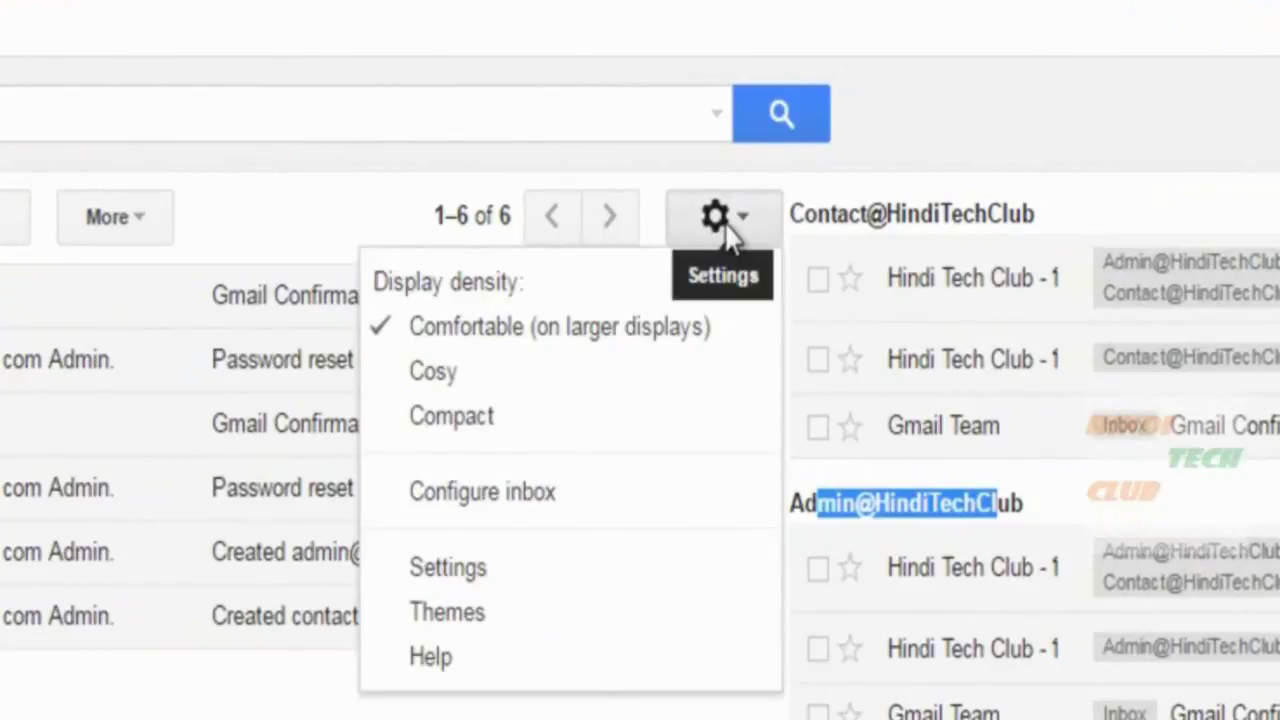
pyautogui.click(458, 568)
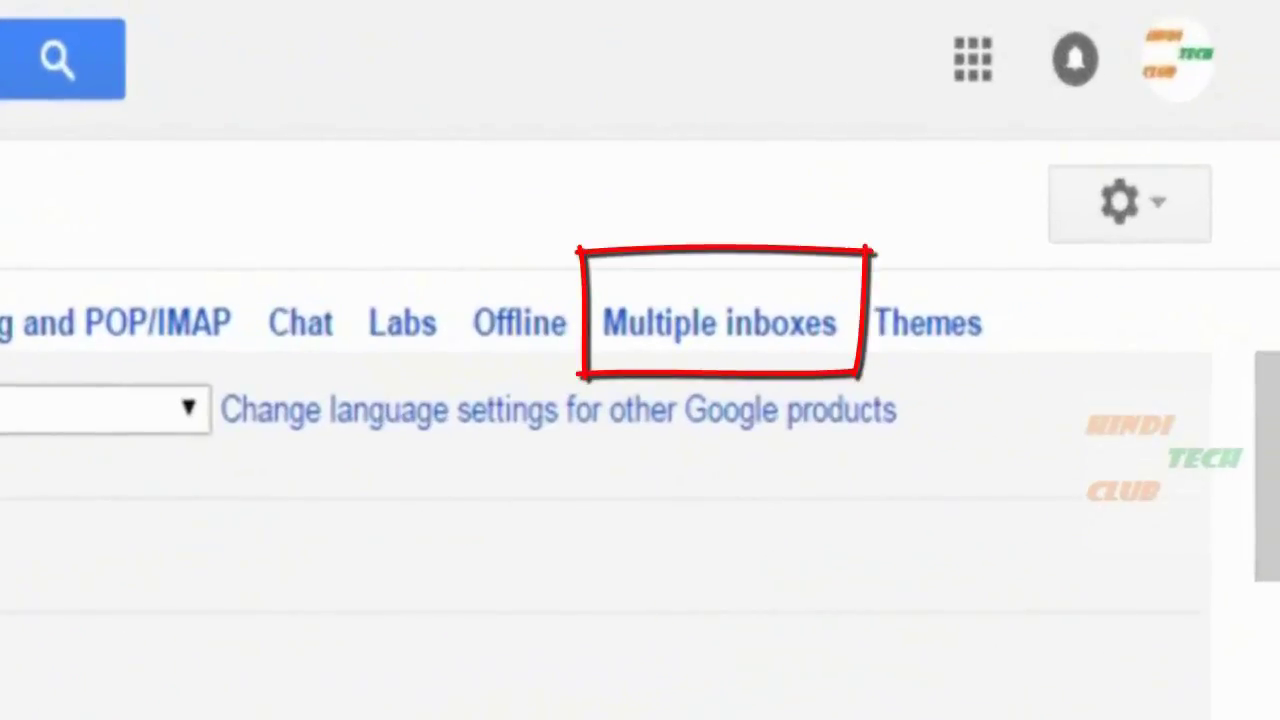
pyautogui.click(684, 334)
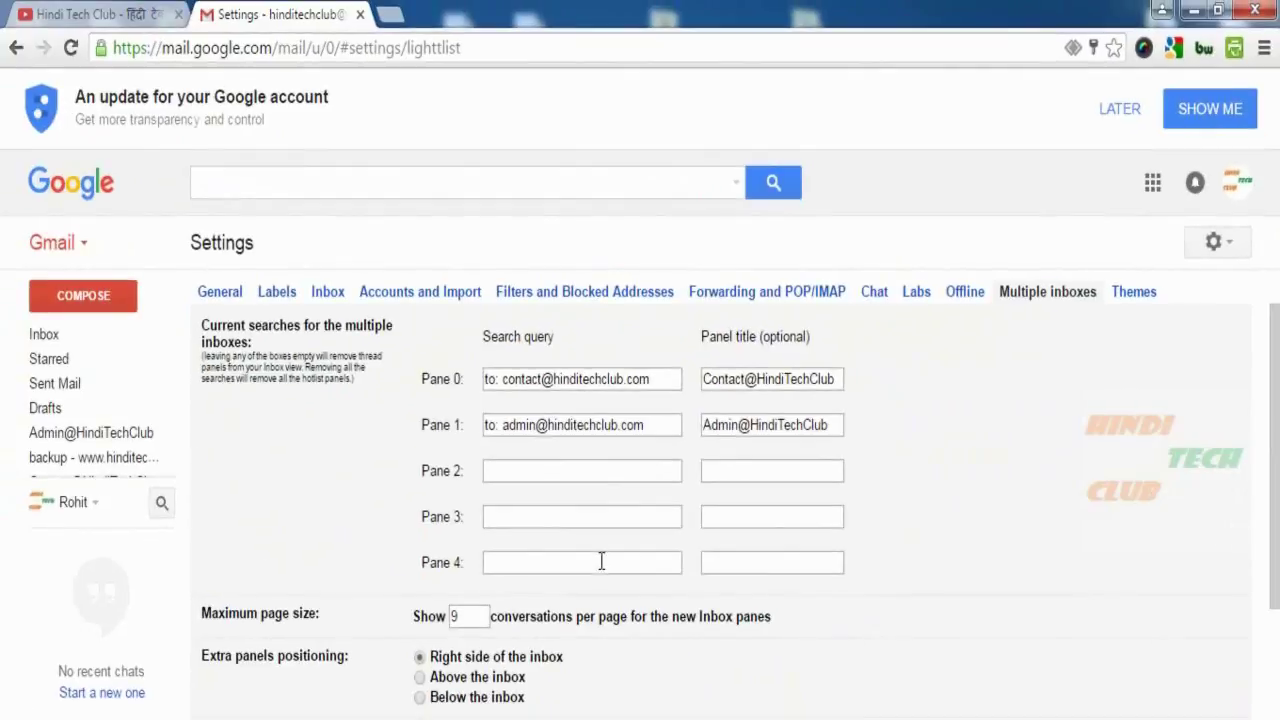
pyautogui.scroll(-2, 601, 561)
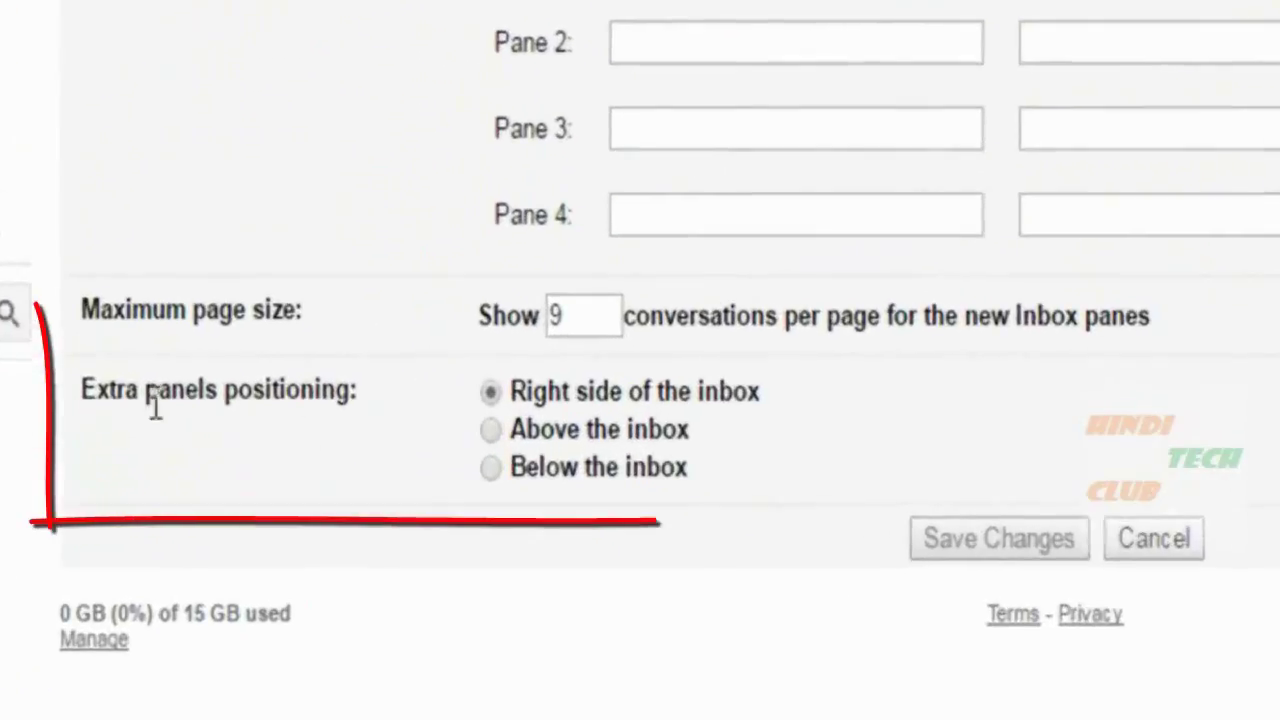
pyautogui.moveTo(202, 553); pyautogui.dragTo(289, 556)
pyautogui.moveTo(240, 378); pyautogui.dragTo(352, 372)
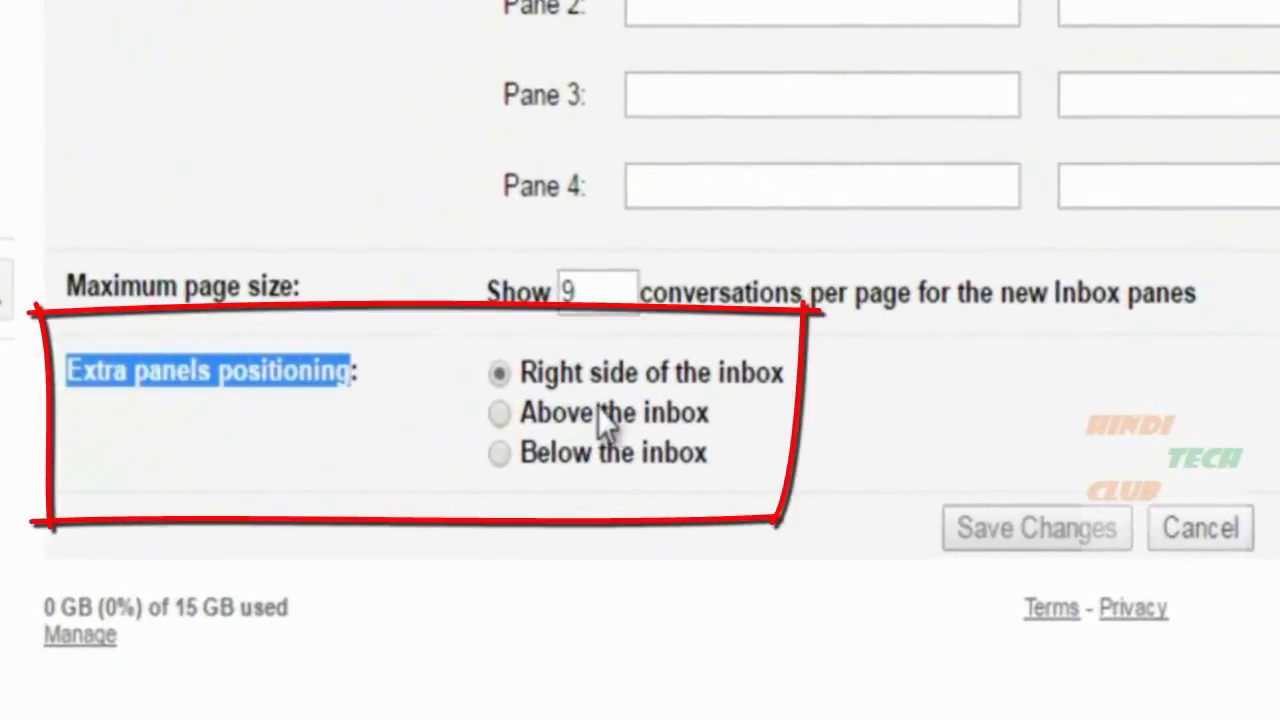
pyautogui.click(575, 377)
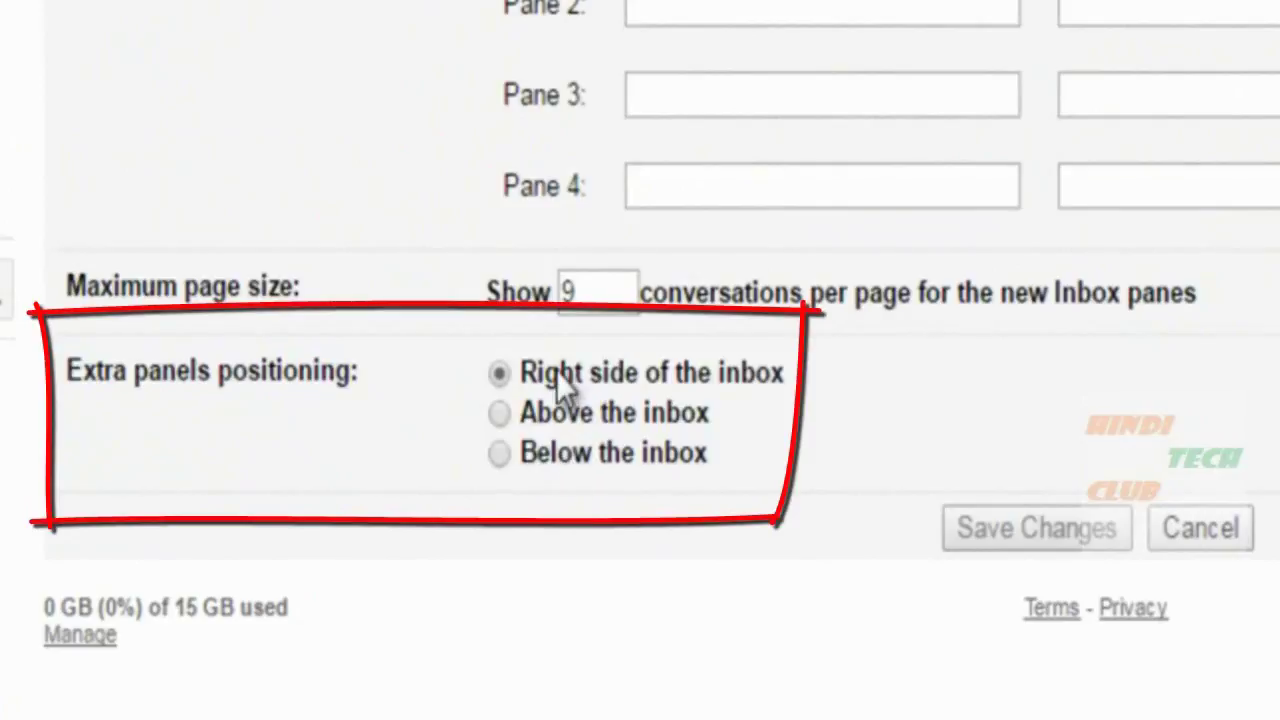
pyautogui.moveTo(537, 374); pyautogui.dragTo(645, 376)
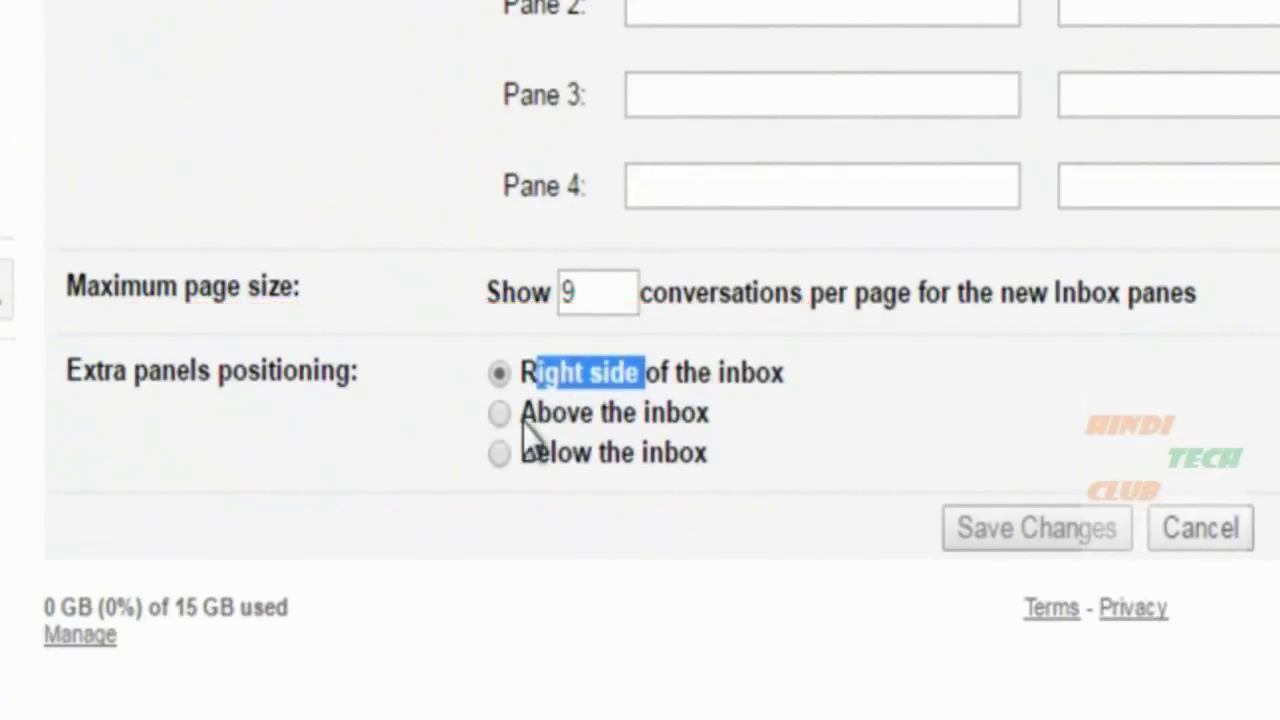
pyautogui.moveTo(522, 418); pyautogui.dragTo(569, 416)
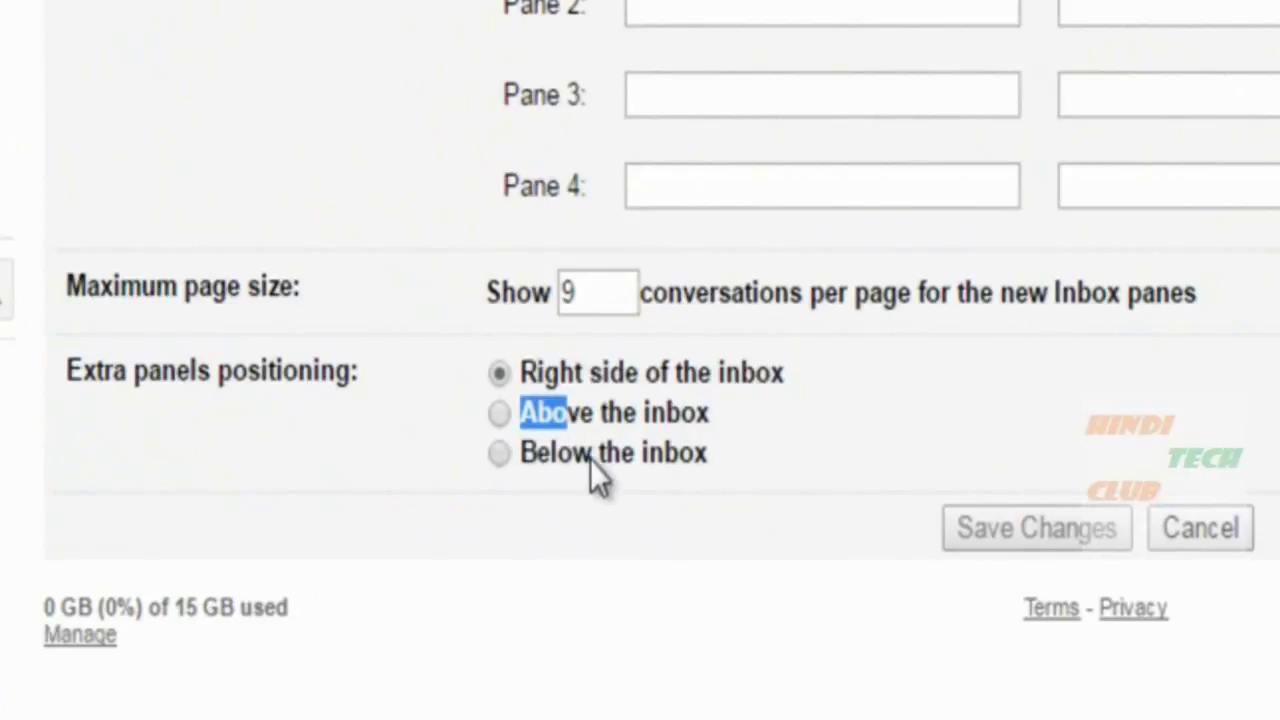
pyautogui.click(505, 455)
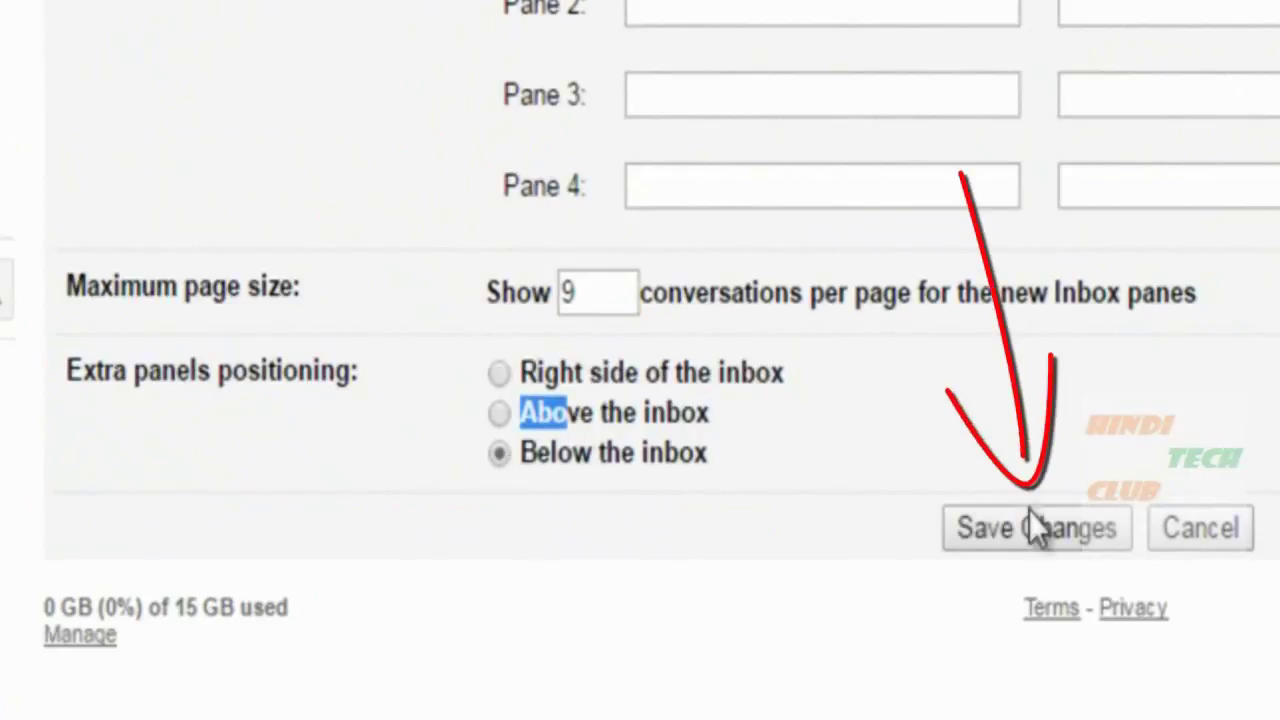